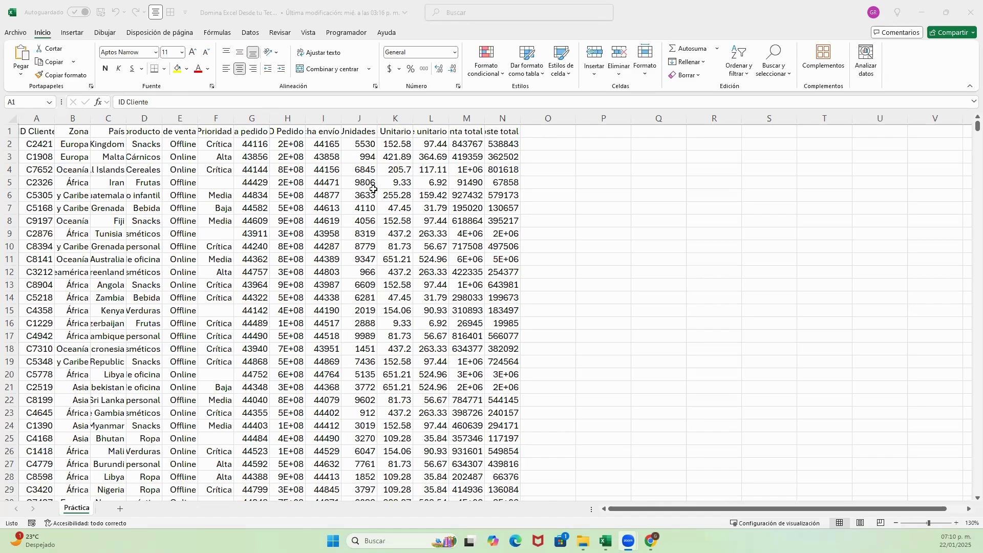
Move the active cell one cell at a time from A1 down to row 5 and across that row to K5.
key("Down")
key("Down")
key("Down")
key("Down")
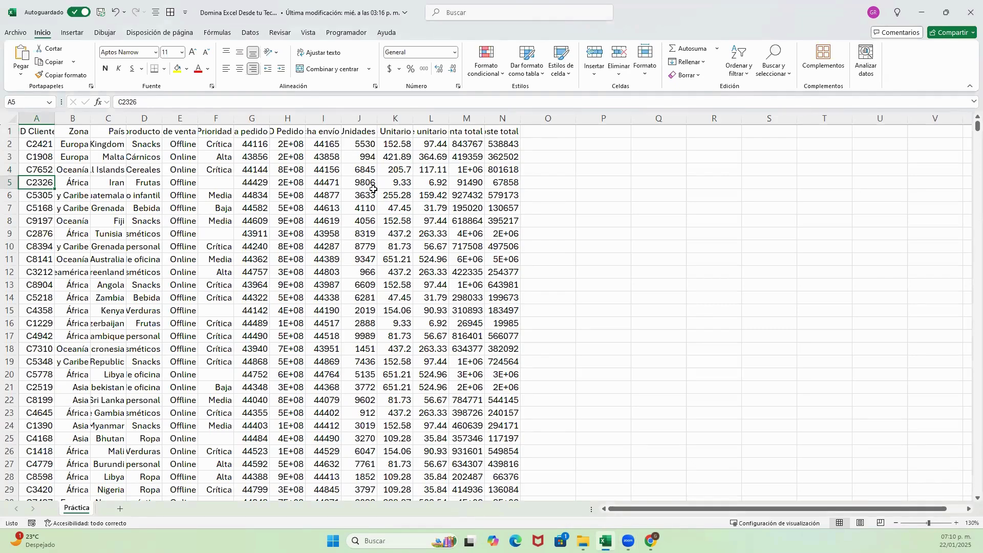
key("Right")
key("Right")
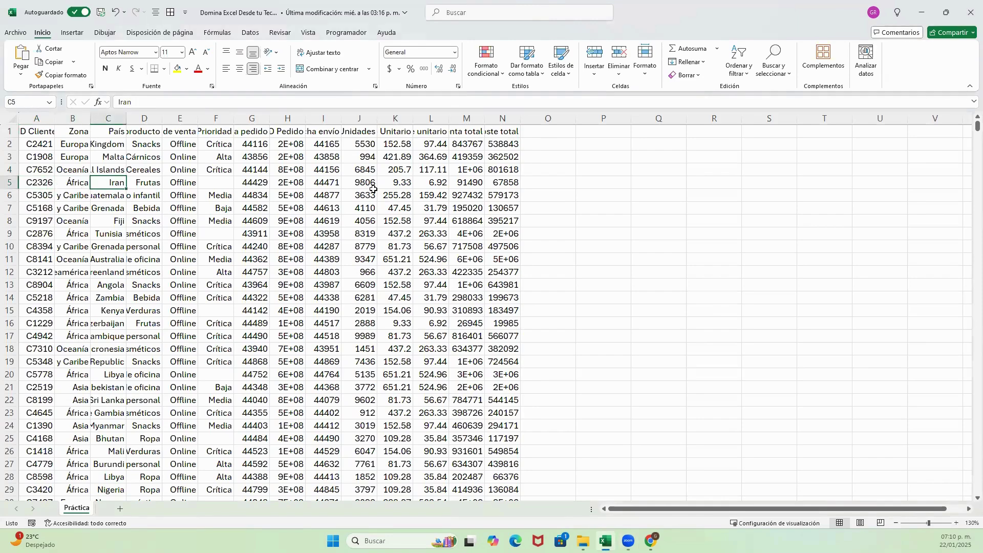
key("Left")
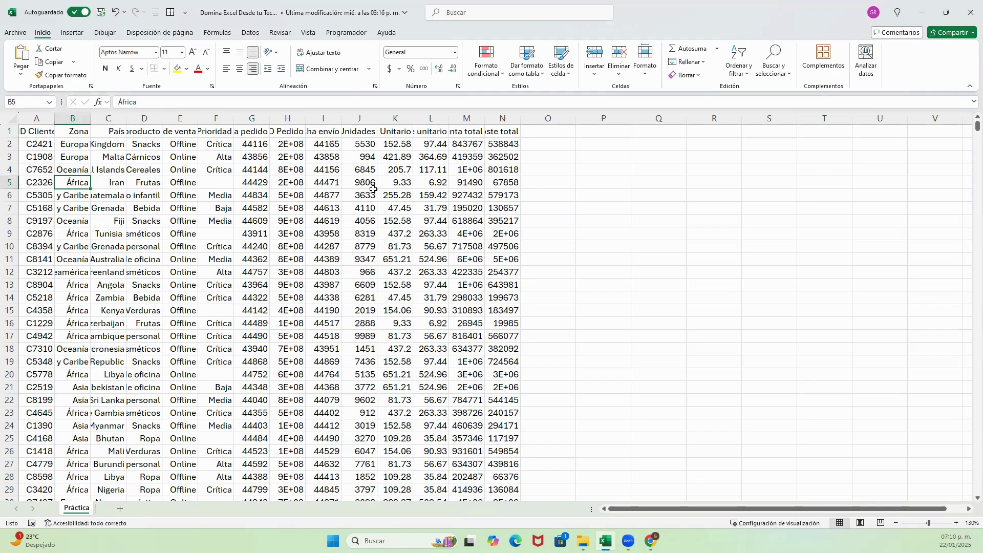
key("Right")
key("Right")
key("Right")
key("Right")
key("Right")
key("Right")
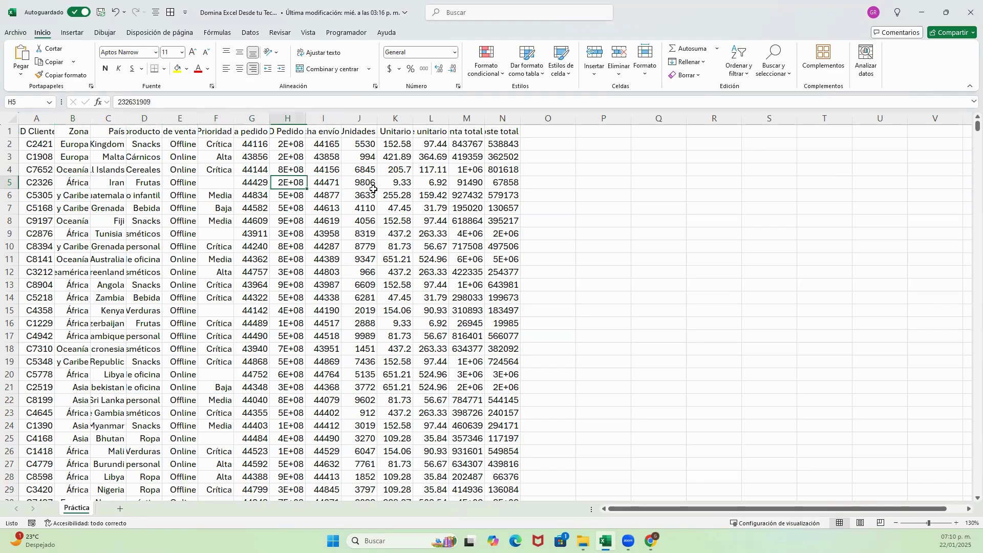
key("Left")
key("Left")
key("Right")
key("Right")
key("Right")
key("Right")
key("Right")
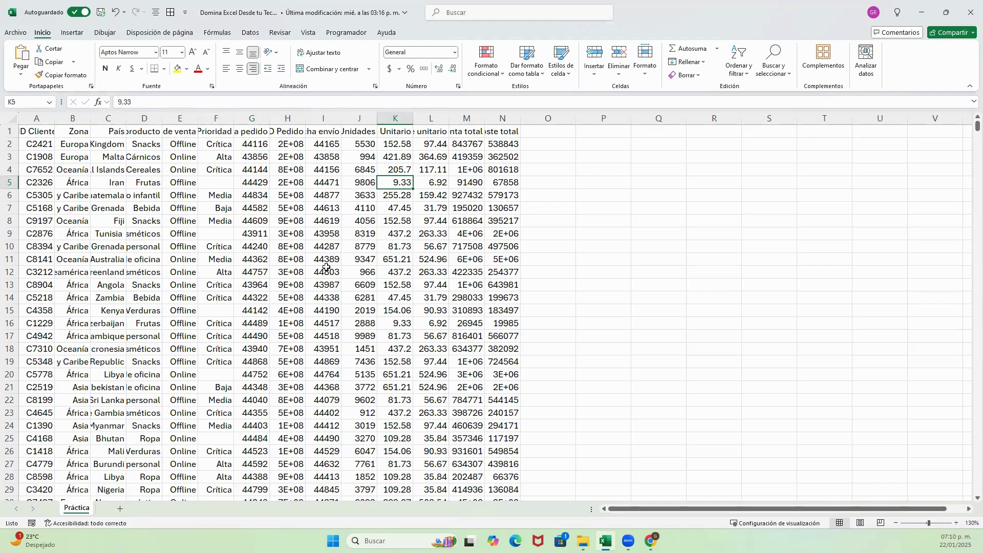
Select individual cells scattered across the sales table, finishing on E4.
left_click(333, 250)
left_click(216, 204)
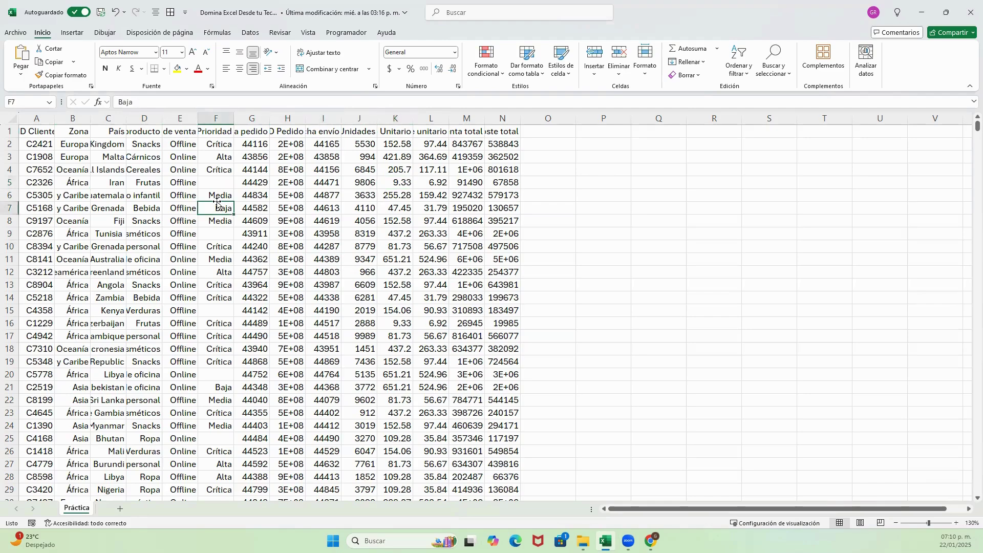
left_click(131, 194)
left_click(333, 186)
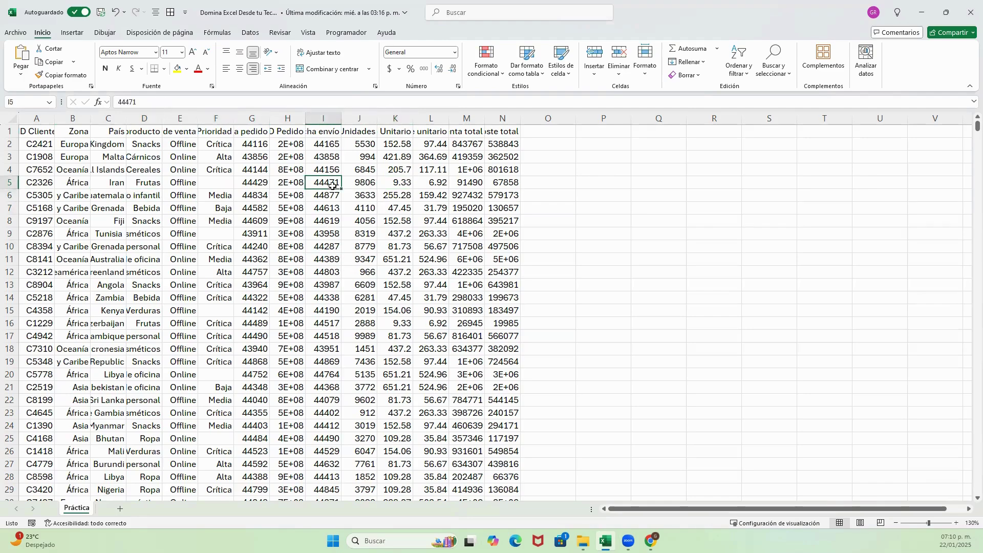
left_click(447, 254)
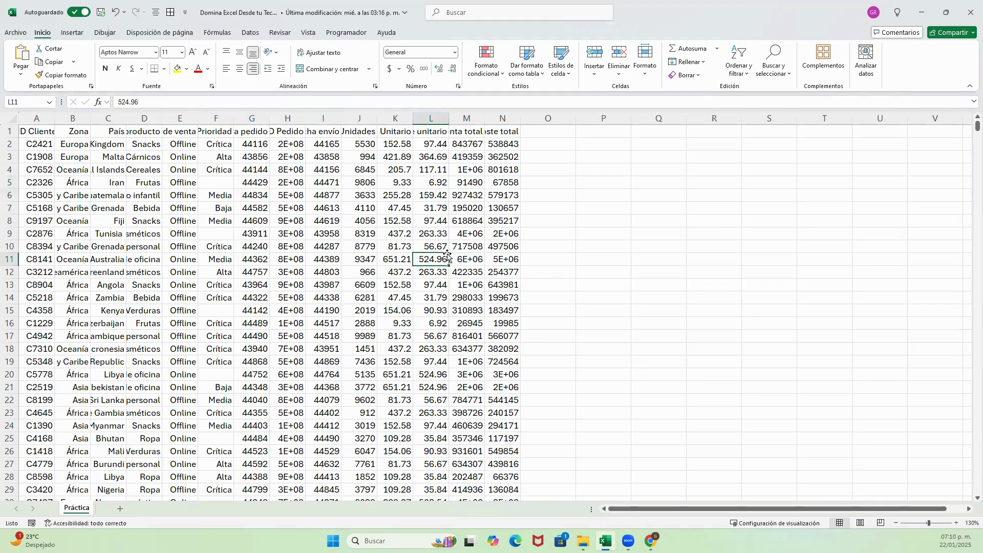
left_click(426, 333)
left_click(360, 210)
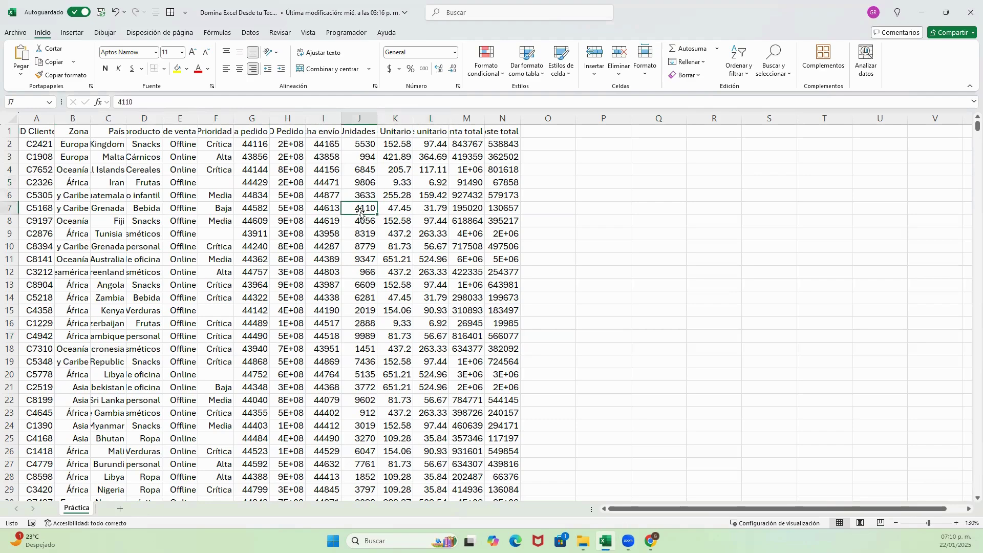
left_click(187, 171)
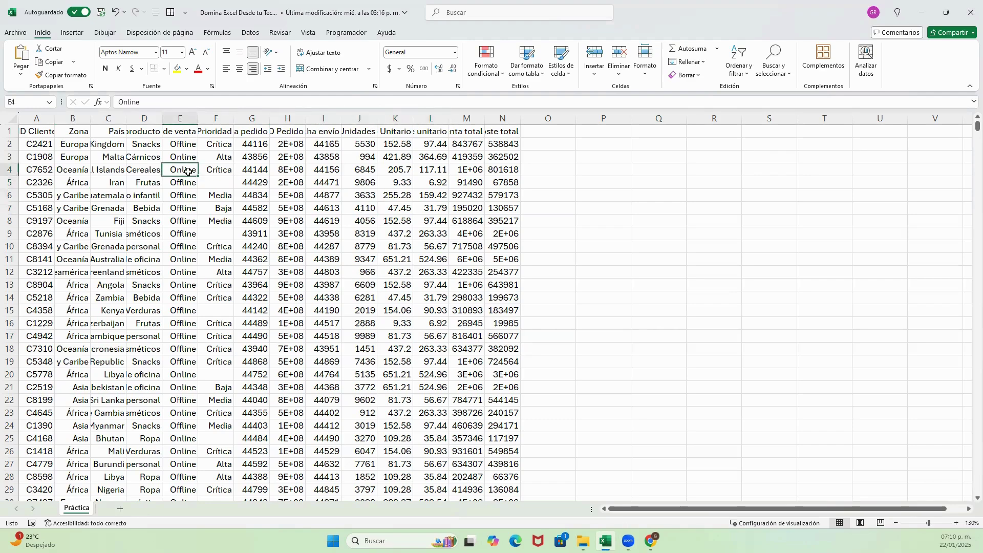
Move from E4 along row 4 to the Unidades column, go down it a few rows and return to J4.
key("Right")
key("Right")
key("Right")
key("Right")
key("Right")
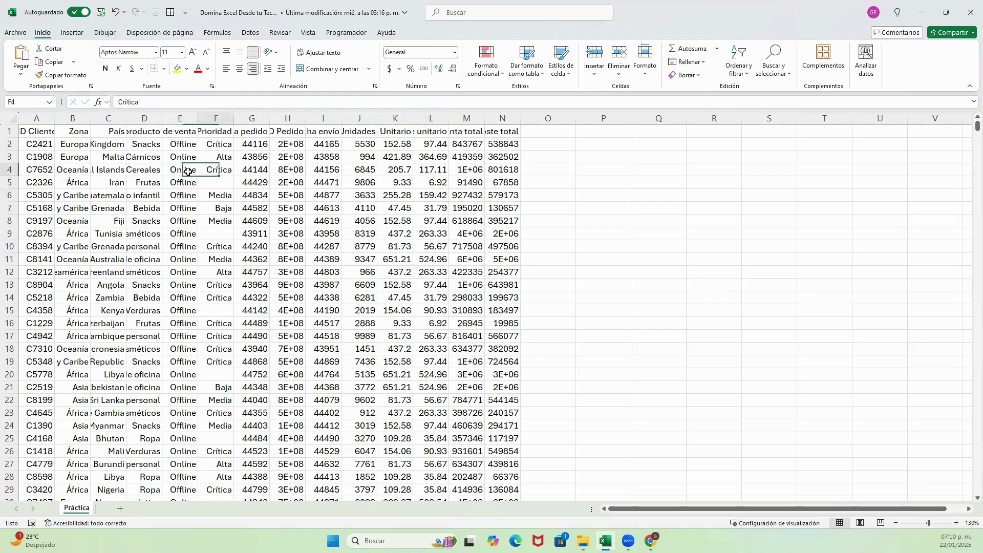
key("Down")
key("Down")
key("Down")
key("Down")
key("Down")
key("Down")
key("Down")
key("Down")
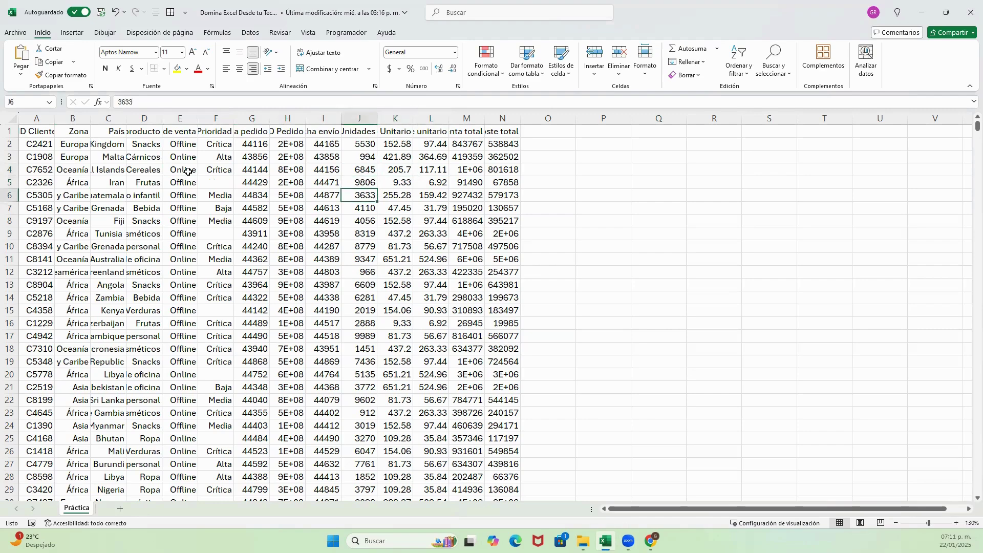
key("Up")
key("Up")
key("Up")
key("Up")
key("Up")
key("Up")
key("Up")
key("Up")
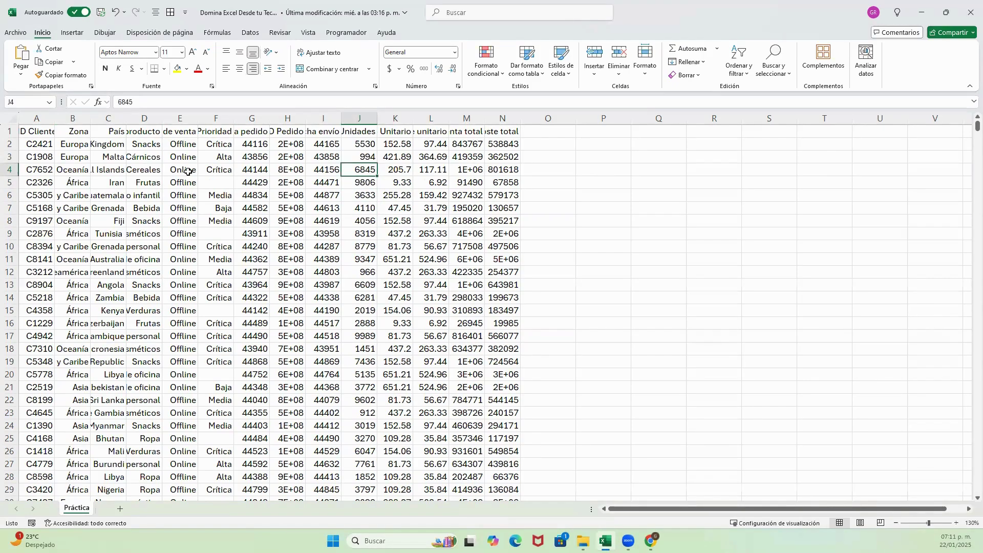
key("Left")
key("Left")
key("Right")
key("Right")
key("Right")
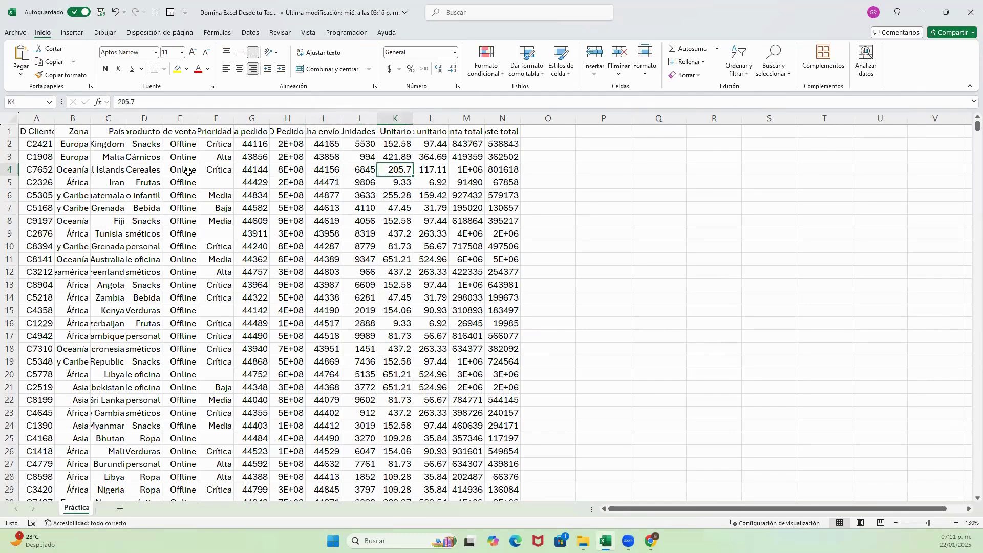
key("Left")
key("Left")
key("Left")
key("Right")
key("Right")
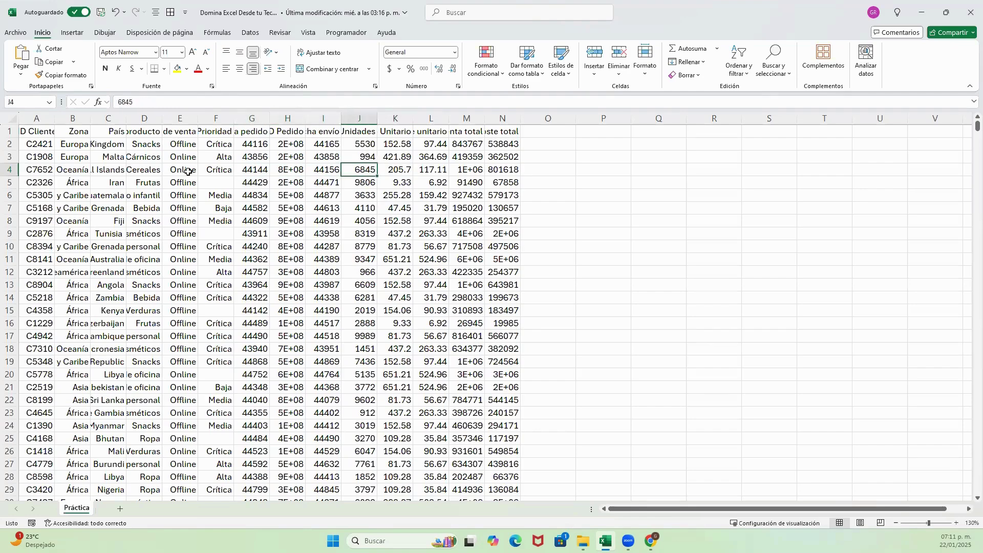
key("Right")
key("Left")
key("Right")
key("Right")
key("Right")
key("Right")
key("Left")
key("Left")
key("Left")
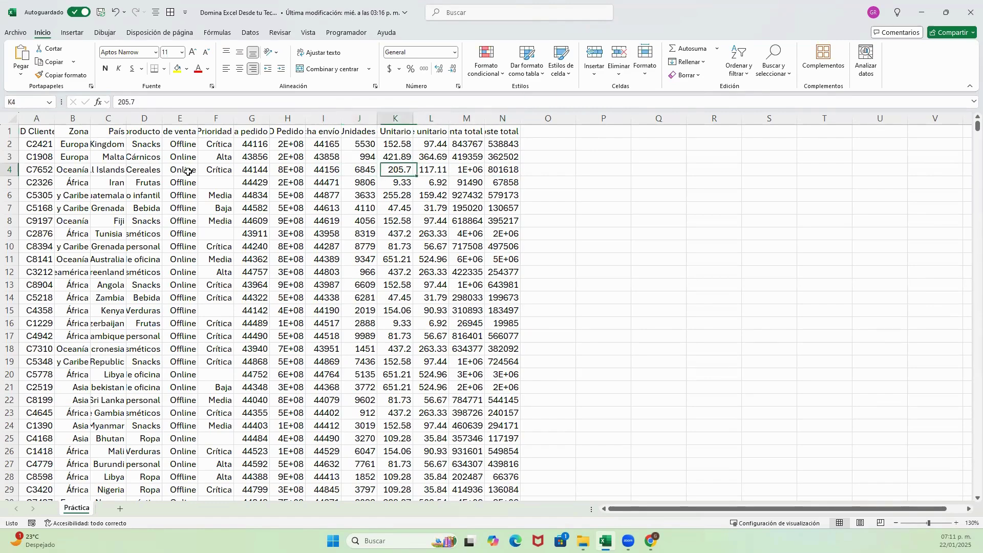
key("Left")
key("Left")
key("Left")
key("Right")
key("Right")
key("Right")
key("Right")
key("Right")
key("Left")
key("Left")
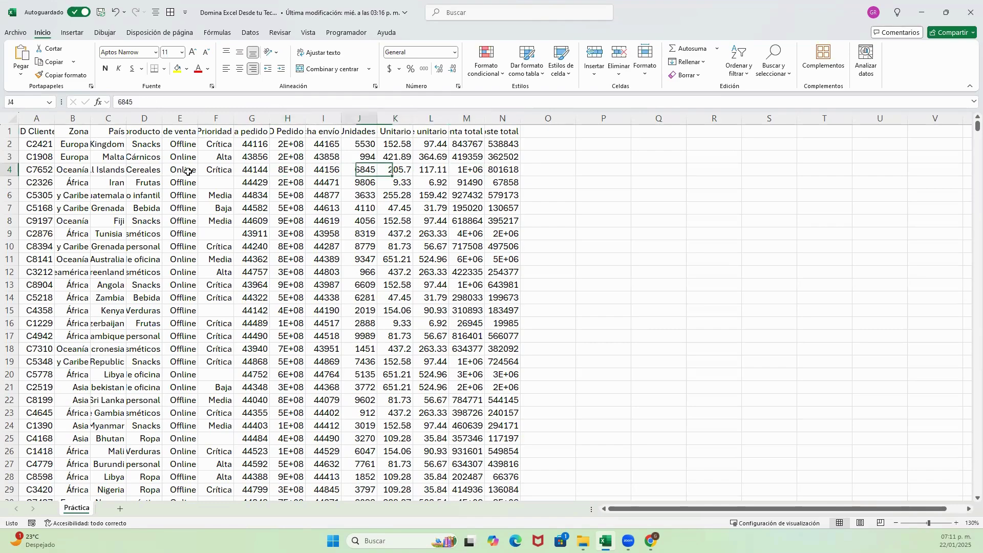
key("Left")
key("Left")
key("Left")
key("Left")
key("Left")
key("Right")
key("Right")
key("Right")
key("Right")
Go up to the Unidades header, move cell by cell down to about row 22 and return up to row 7.
key("Up")
key("Up")
key("Up")
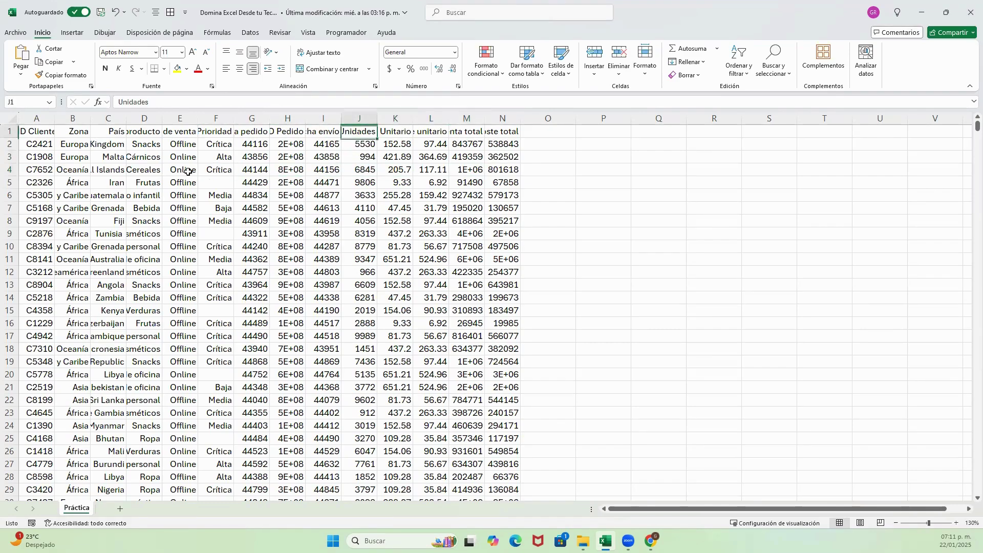
key("Down")
key("Down")
key("Down")
key("Down")
key("Down")
key("Down")
key("Down")
key("Down")
key("Down")
key("Down")
key("Down")
key("Down")
key("Down")
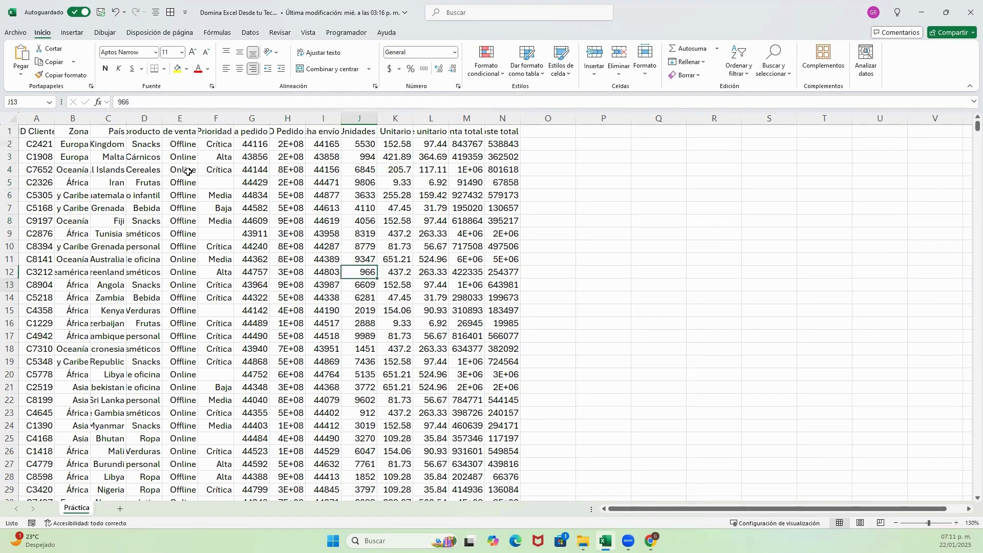
key("Down")
key("Down")
key("Down")
key("Down")
key("Down")
key("Down")
key("Down")
key("Down")
key("Down")
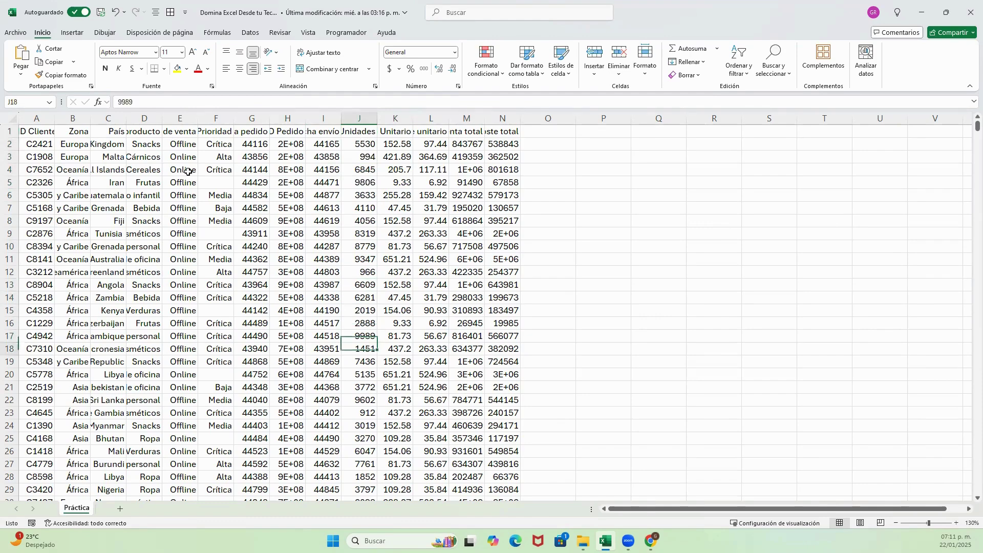
key("Up")
key("Up")
key("Up")
key("Up")
key("Up")
key("Up")
key("Up")
key("Up")
key("Up")
key("Up")
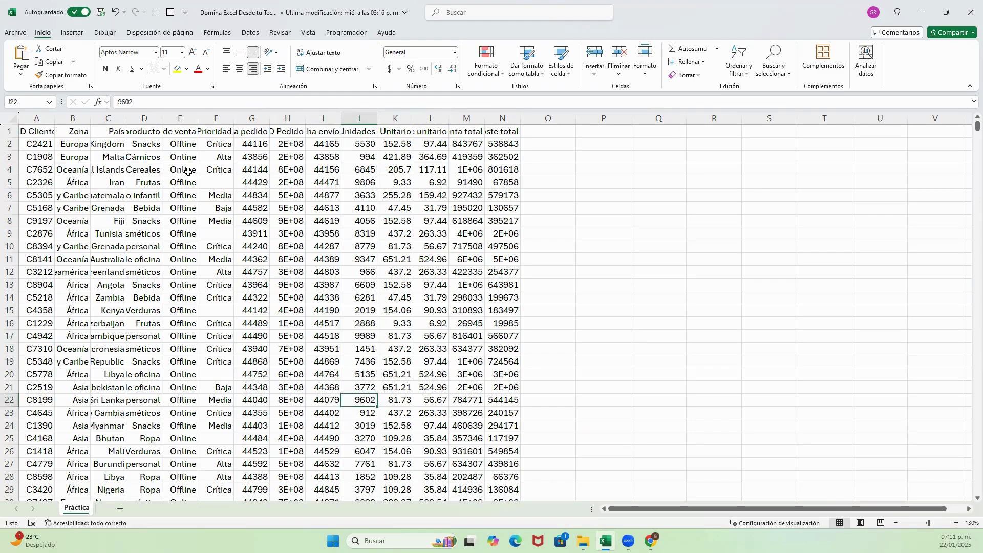
key("Up")
key("Up")
key("Up")
key("Up")
key("Up")
key("Up")
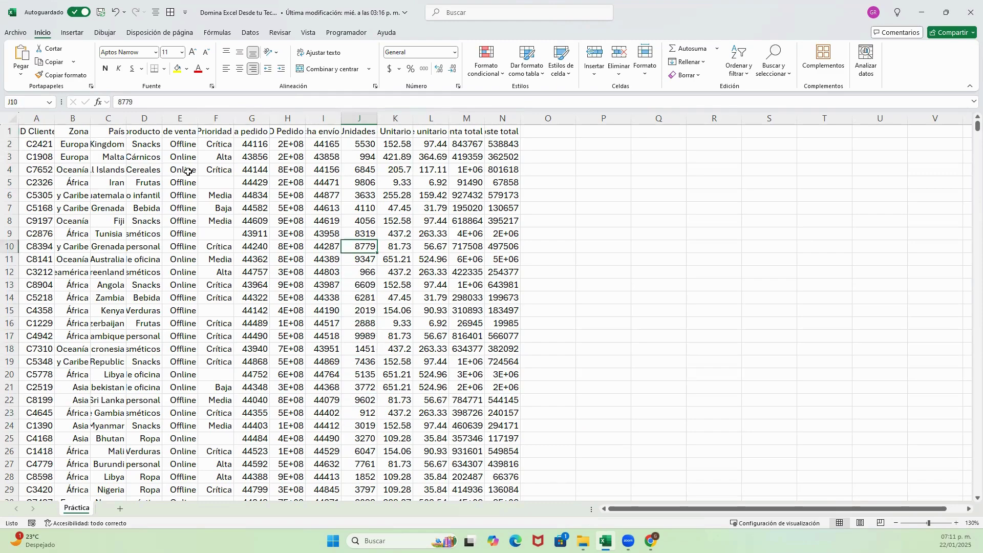
Move cell by cell along row 7 from the Unidades column back to E7 and return to J7.
key("Left")
key("Left")
key("Left")
key("Left")
key("Left")
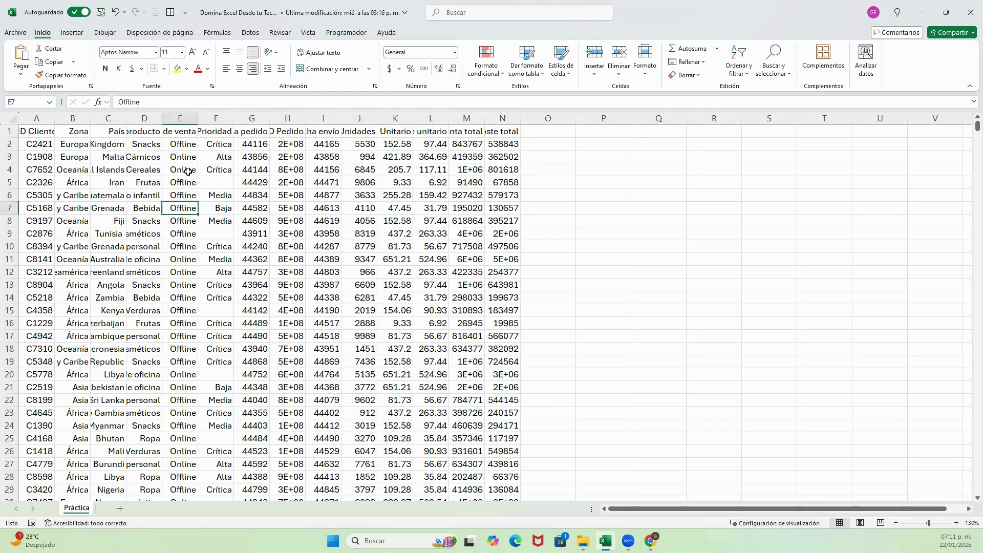
key("Right")
key("Right")
key("Right")
key("Right")
key("Right")
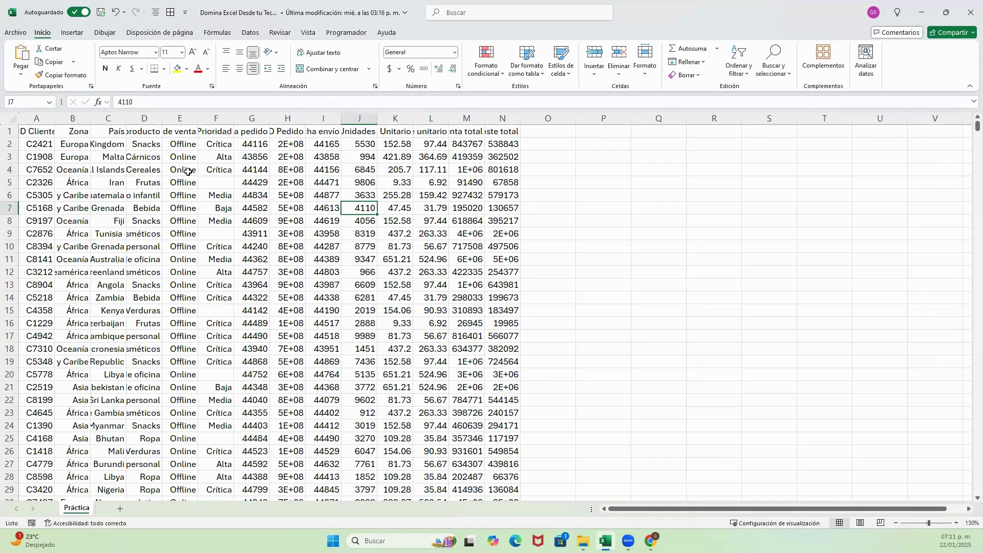
Move the active cell up the Unidades column and back across the table to the Zona header in B1.
key("Up")
key("Up")
key("Up")
key("Up")
key("Up")
key("Up")
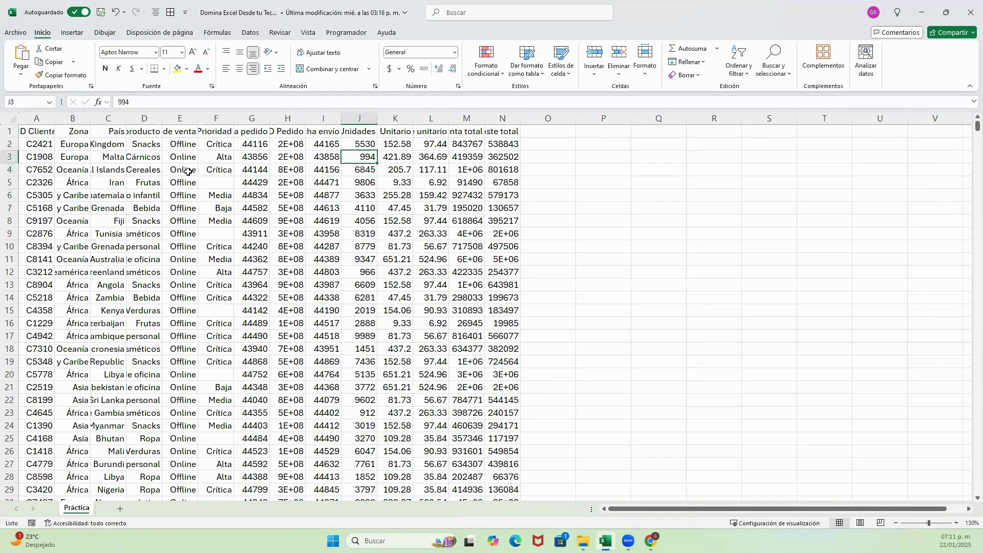
key("Left")
key("Left")
key("Left")
key("Left")
key("Left")
key("Left")
key("Left")
key("Left")
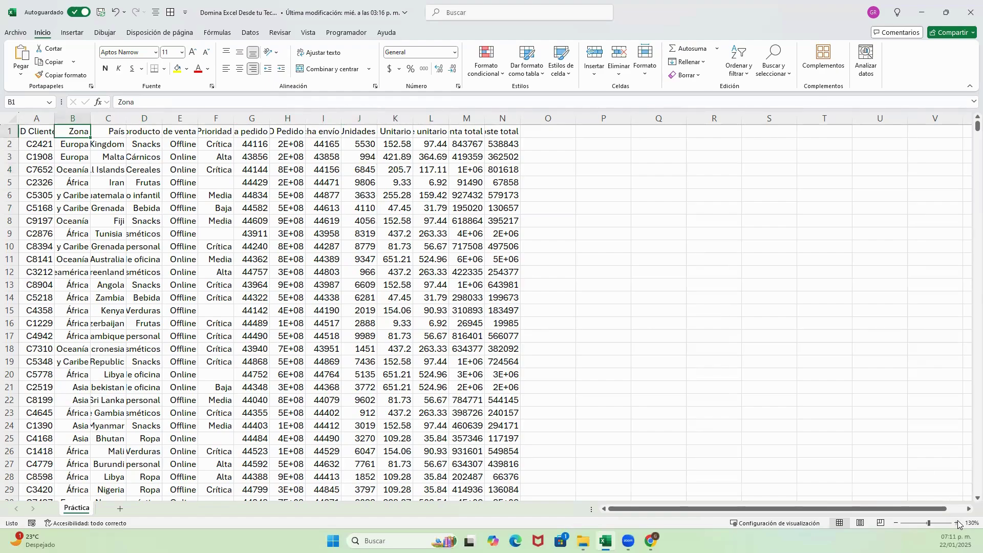
Zoom the worksheet in to 160%.
left_click(957, 523)
left_click(957, 523)
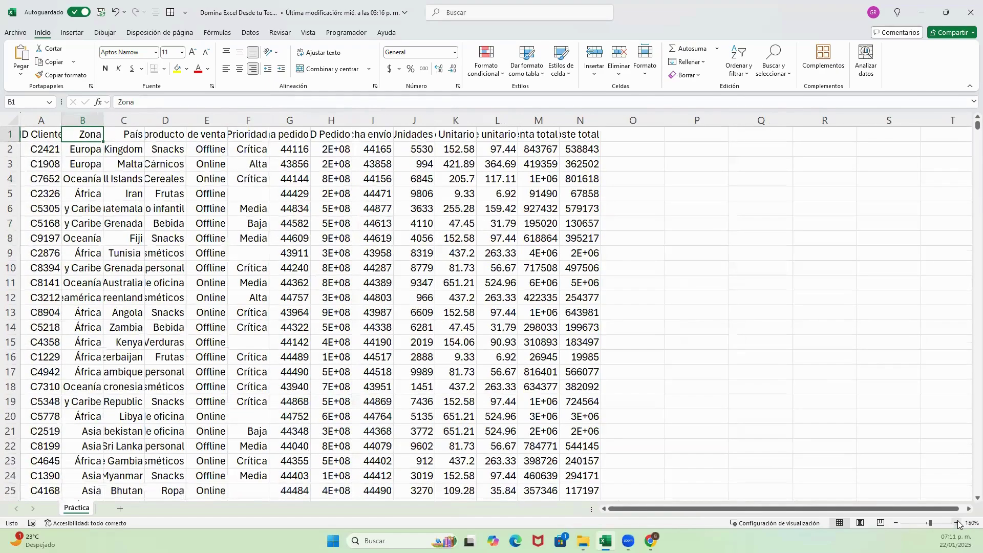
left_click(957, 523)
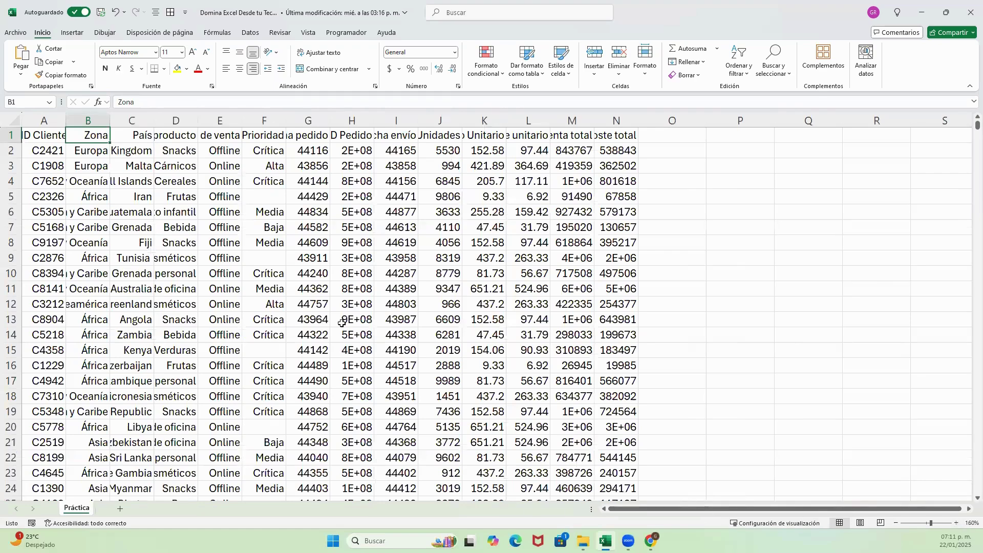
Select G7 and move cell by cell right and back left along row 7 to the Zona column.
left_click(311, 225)
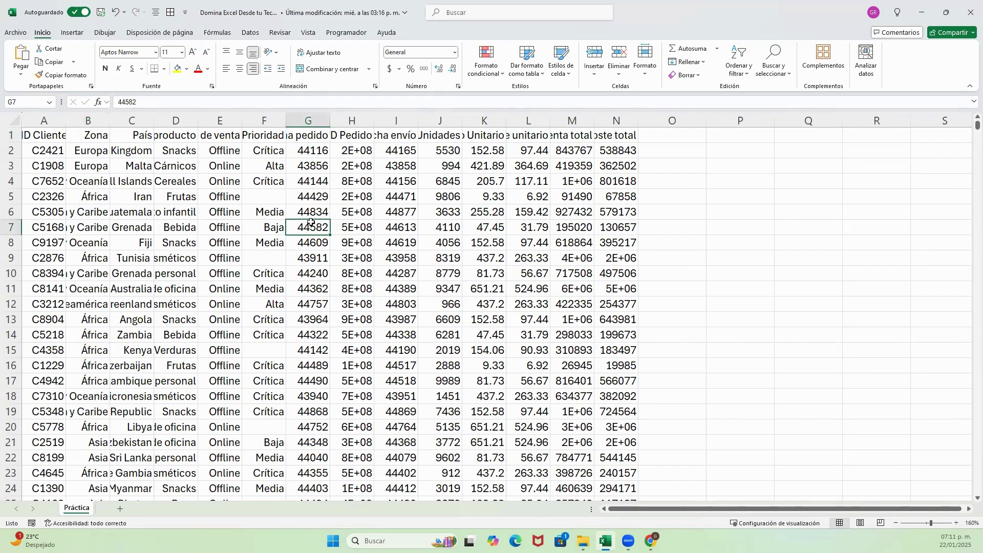
key("Right")
key("Right")
key("Right")
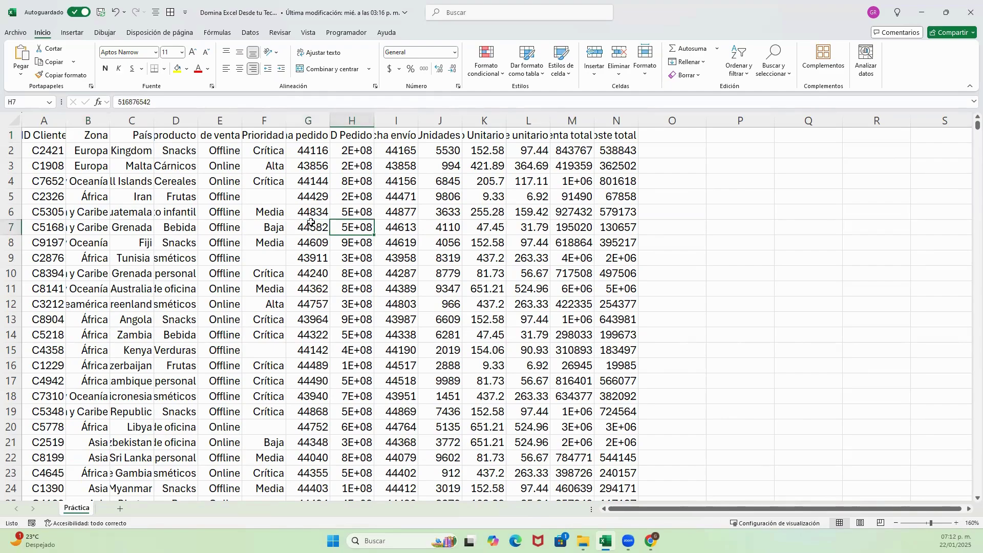
key("Left")
key("Left")
key("Left")
key("Right")
key("Left")
key("Left")
key("Left")
key("Left")
key("Left")
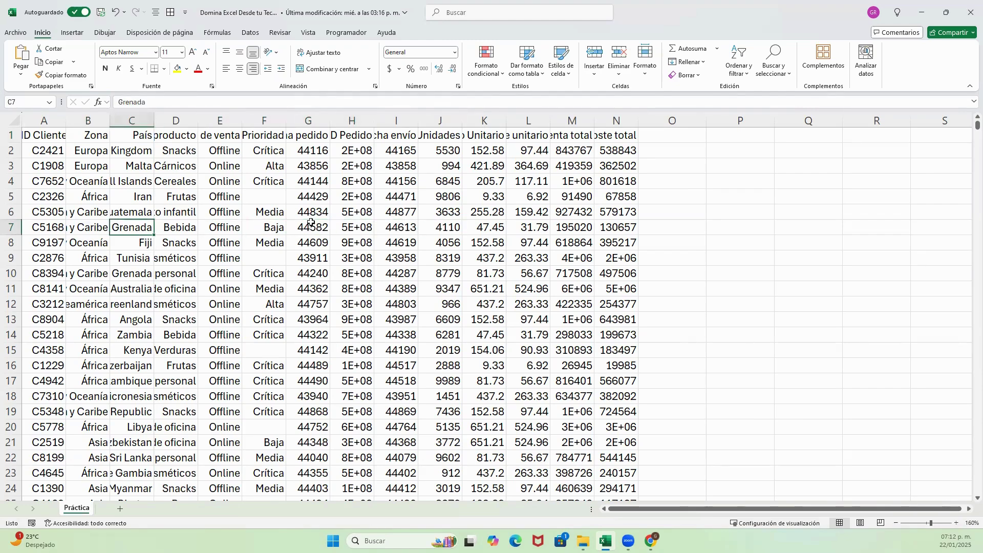
key("Left")
Move the active cell up the Zona column one cell at a time to the header in B1.
key("Up")
key("Up")
key("Up")
key("Up")
key("Up")
key("Up")
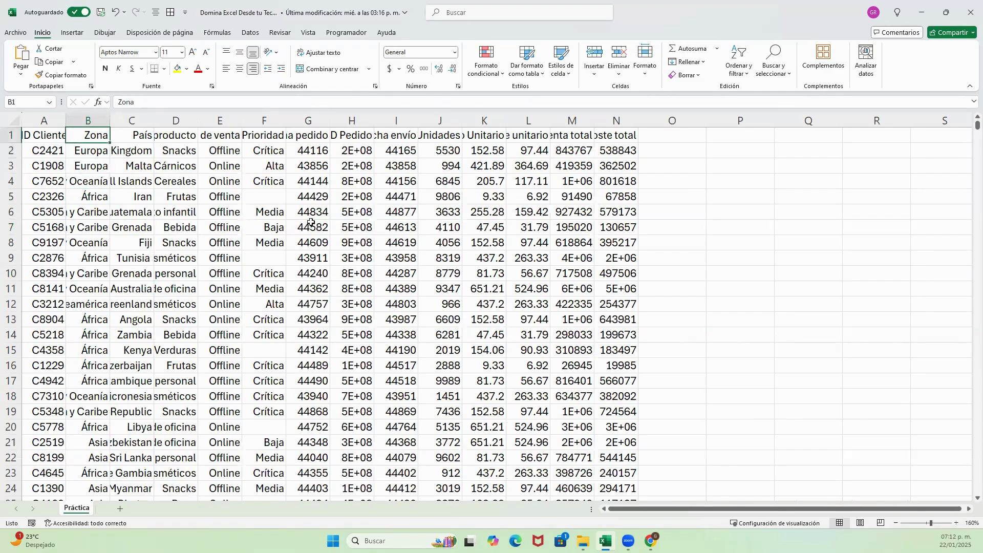
Jump from the start of the Zona column to its last filled cell, B1001, and back to B1, twice.
key("Down")
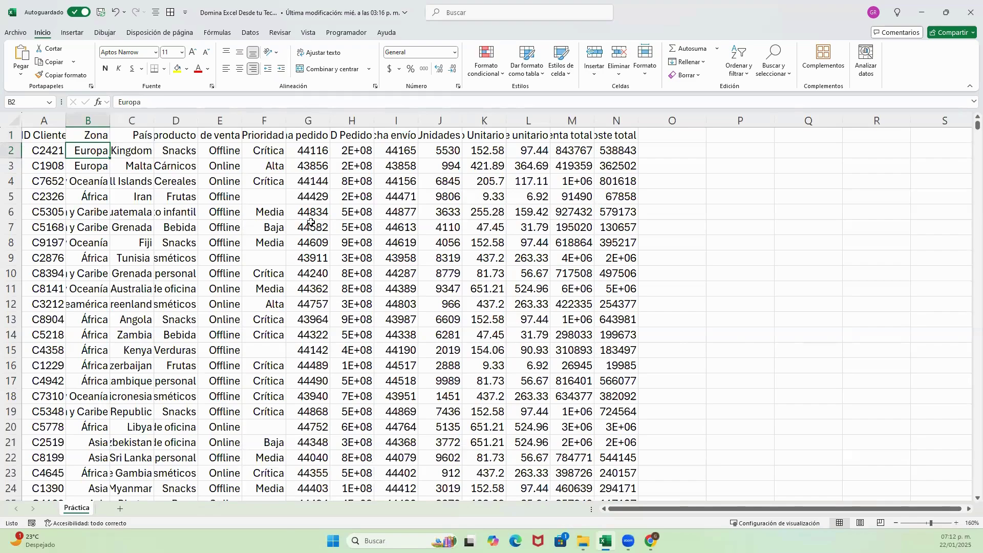
key("ctrl+Down")
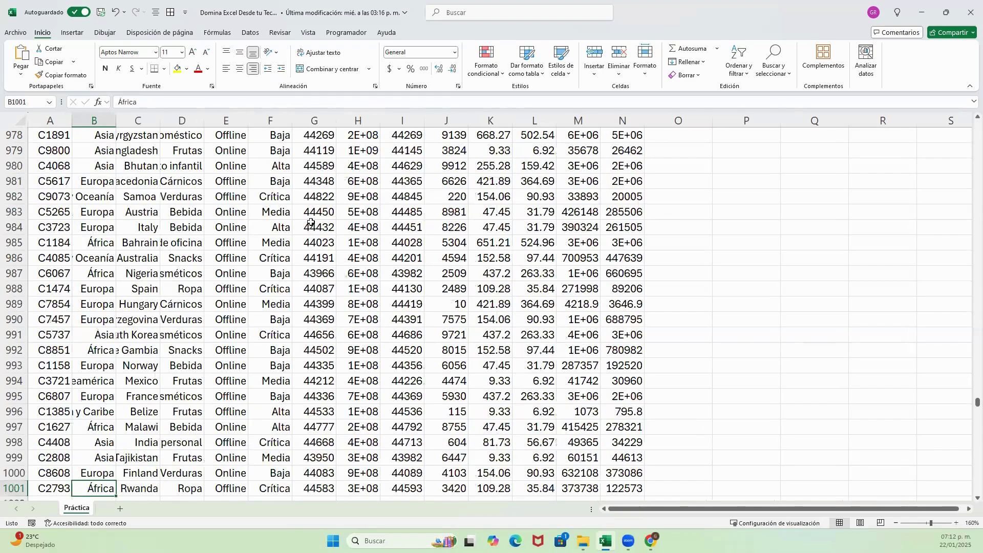
key("ctrl+Up")
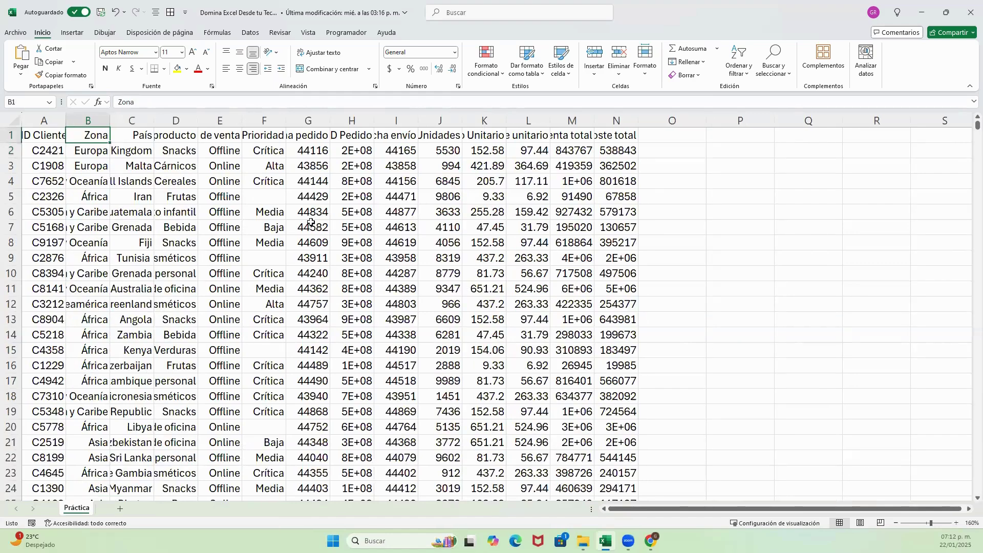
key("ctrl+Down")
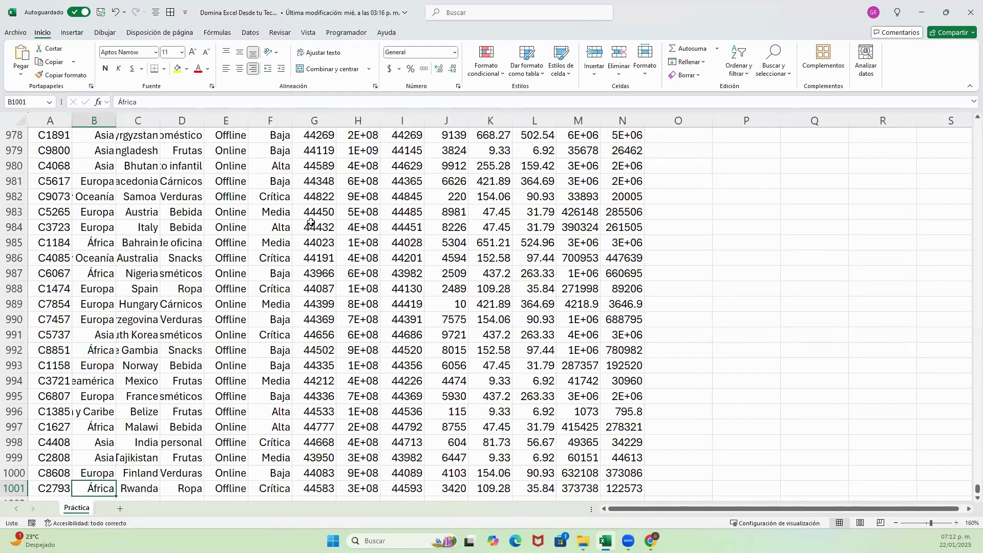
key("ctrl+Up")
Jump from B2 to the end of the Zona data, move through the blank cells below it and return to B1001.
key("Down")
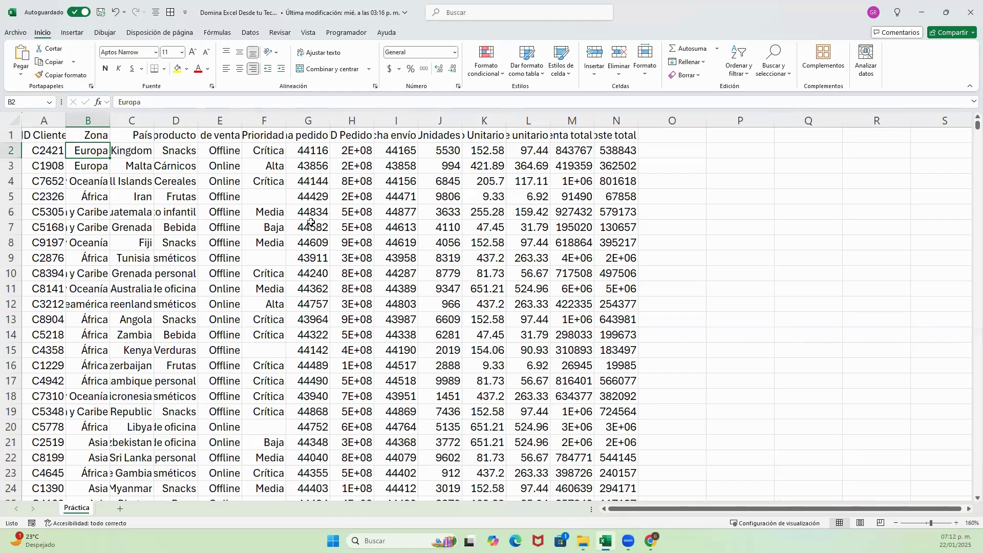
key("ctrl+Down")
key("Down")
key("Down")
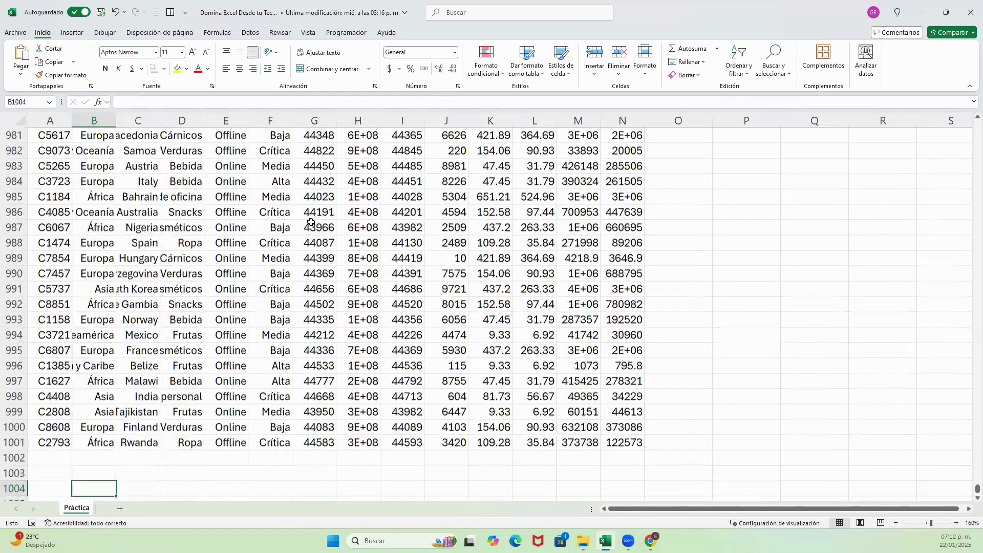
key("Up")
key("Up")
key("Down")
key("Down")
key("Down")
key("Down")
key("Down")
key("Down")
key("Up")
key("Up")
key("Up")
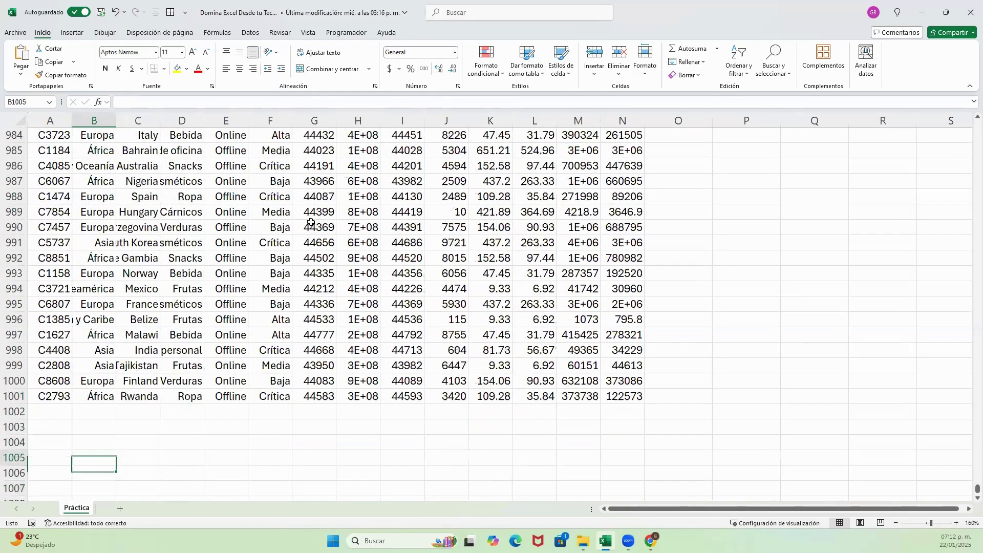
key("Up")
key("Up")
key("Up")
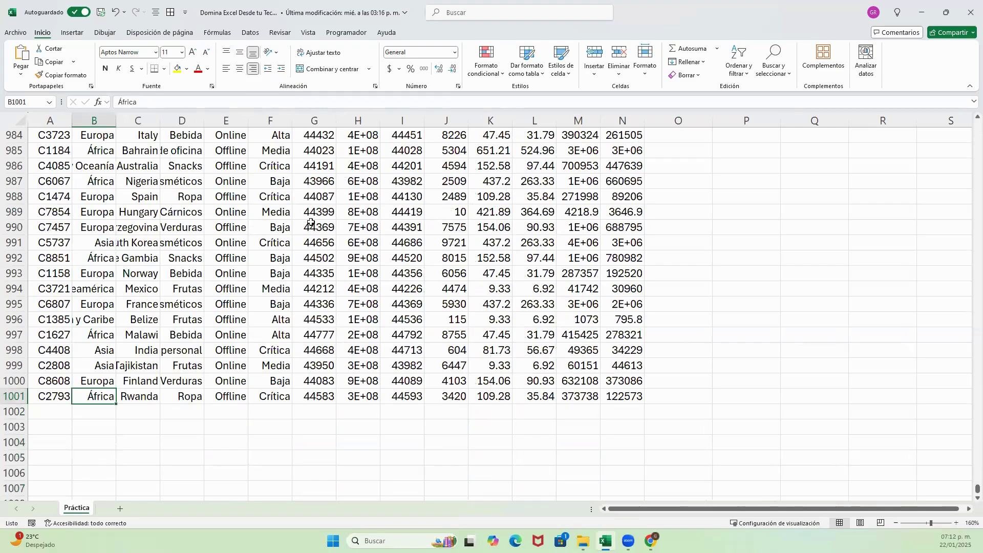
Return to the Zona header, then jump down from B2 through B1001 to the worksheet's last row at B1048576.
key("ctrl+Up")
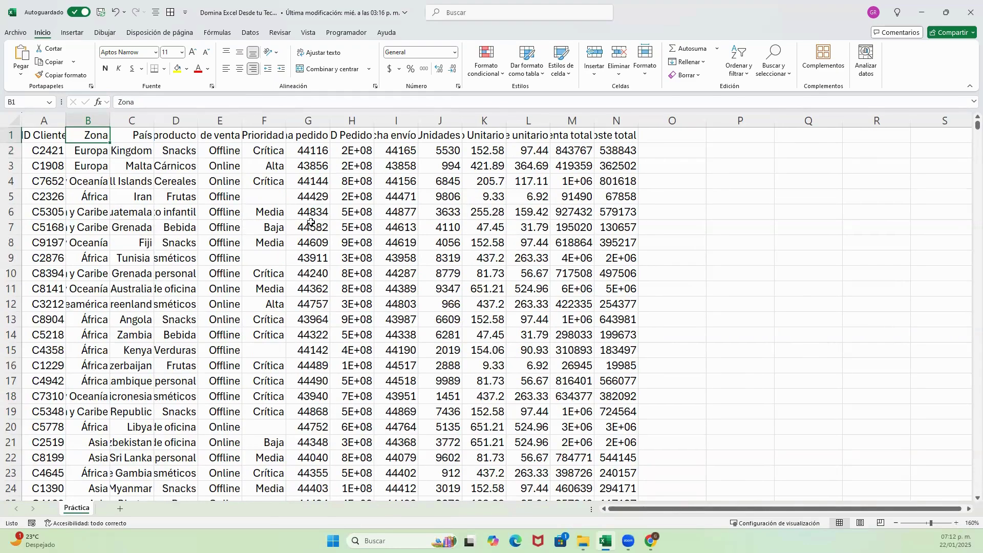
key("Down")
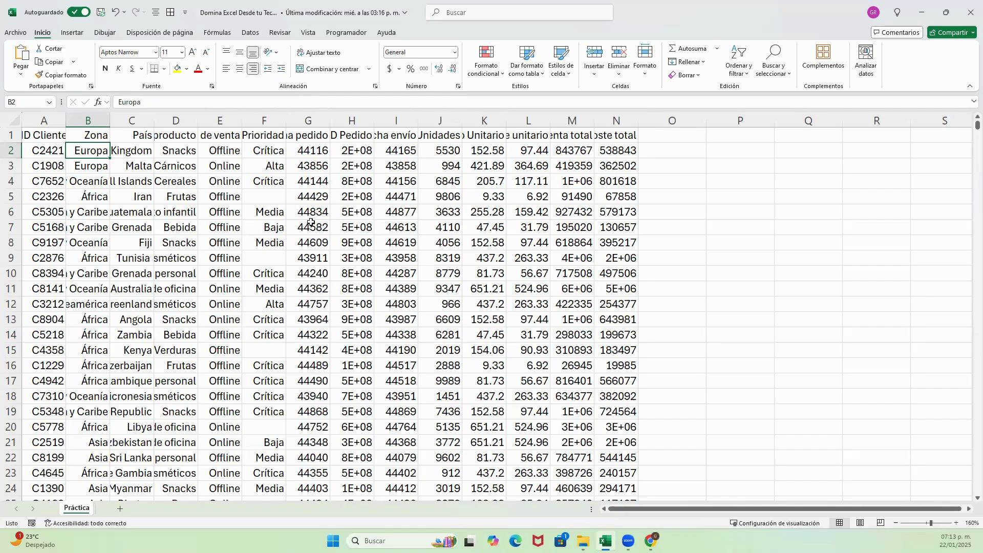
key("ctrl+Down")
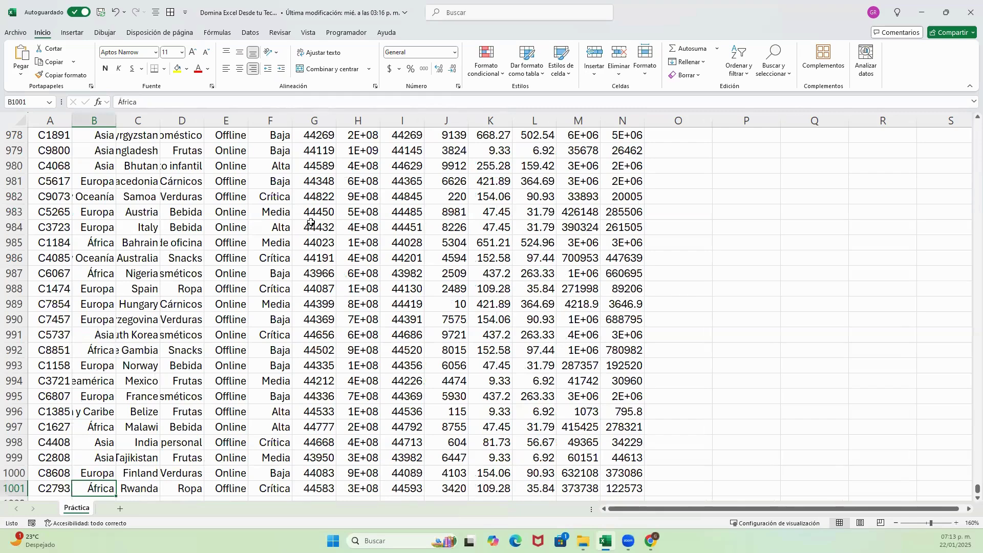
key("ctrl+Down")
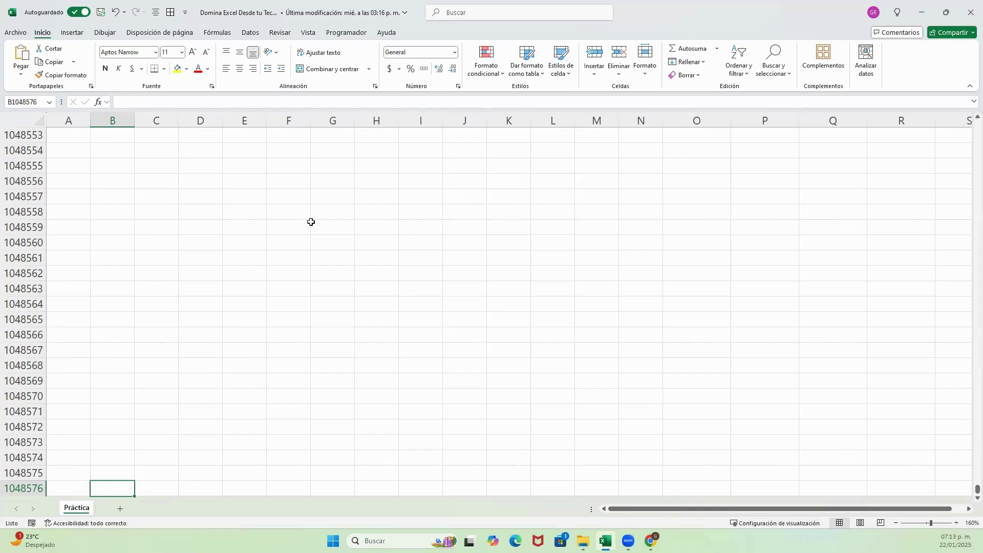
Move cell by cell up and down column B within the last rows of the worksheet, stopping at B1048573.
key("Up")
key("Up")
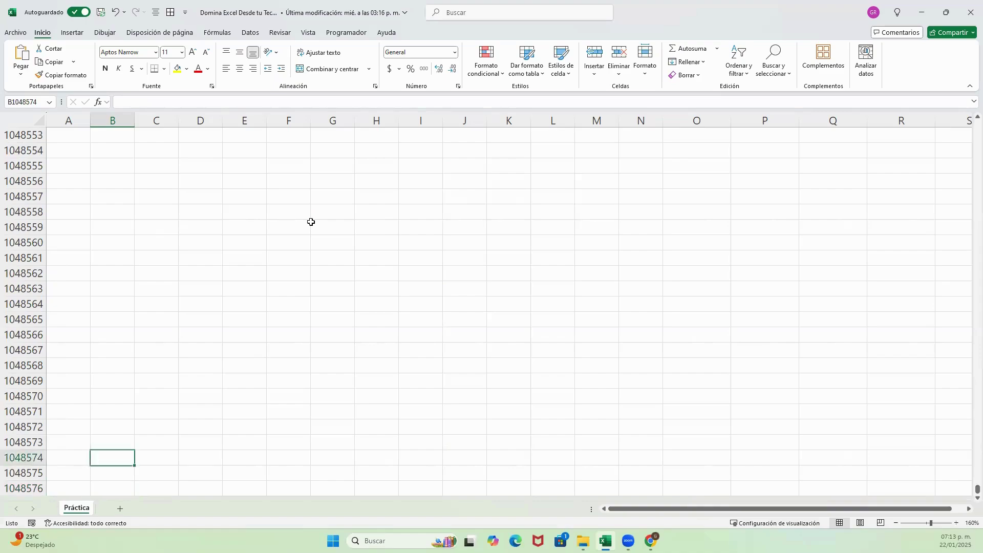
key("Up")
key("Up")
key("Up")
key("Down")
key("Down")
key("Down")
key("Up")
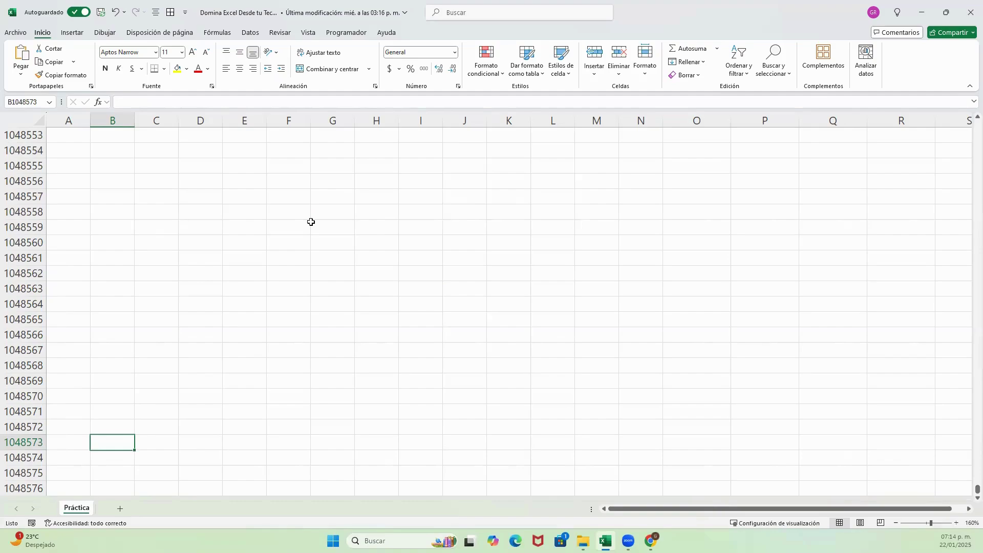
Jump up through B1001 to B1, then return to B1001 and step into the blank cell below it and back.
key("ctrl+Up")
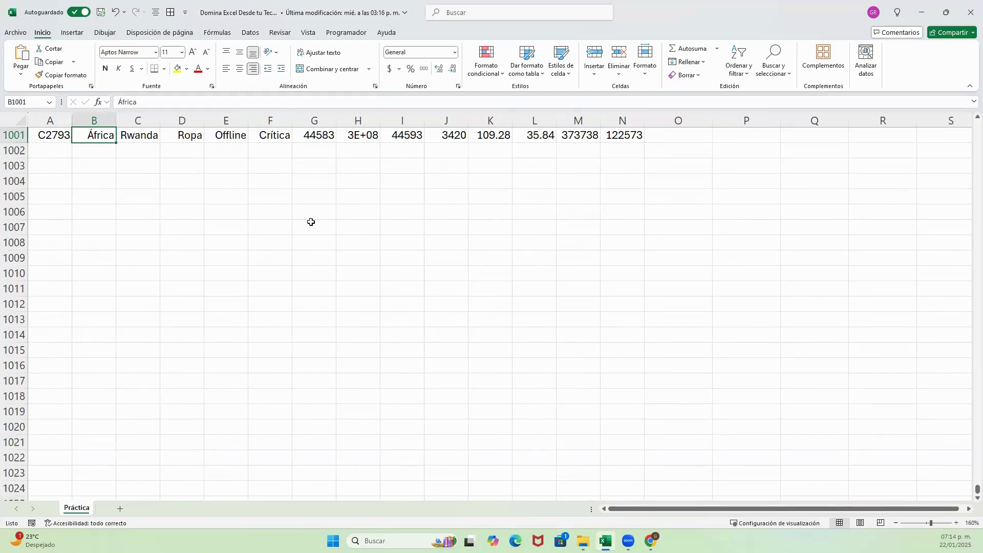
key("ctrl+Up")
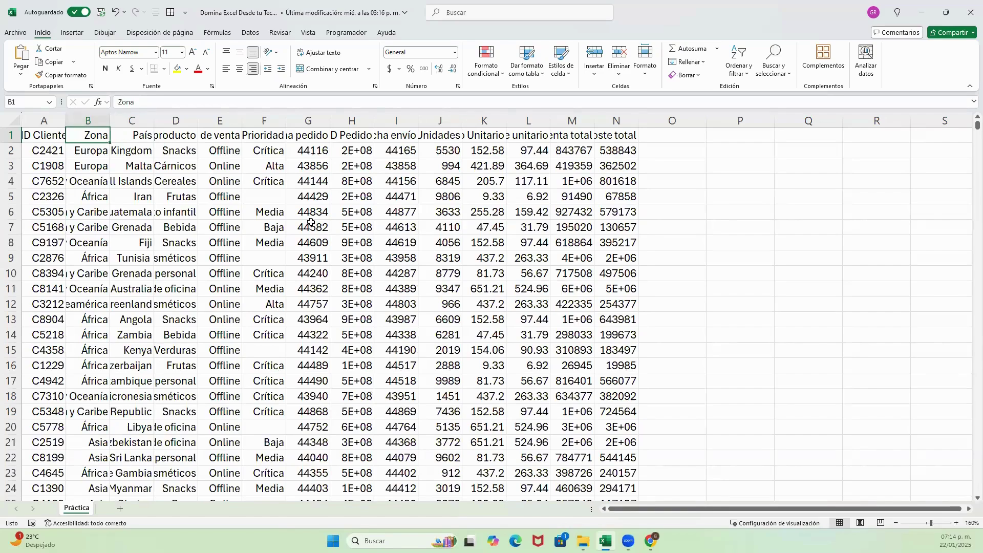
key("ctrl+Down")
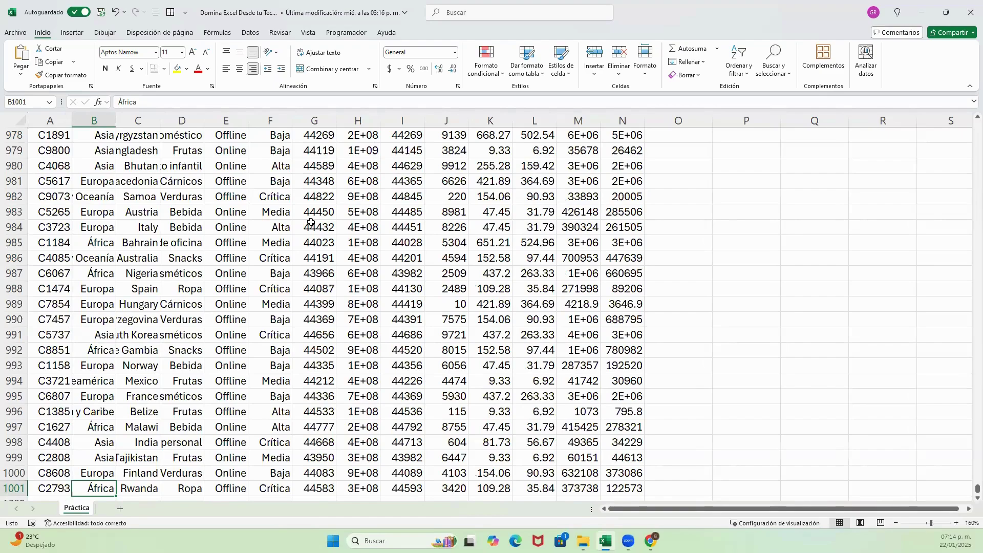
key("Down")
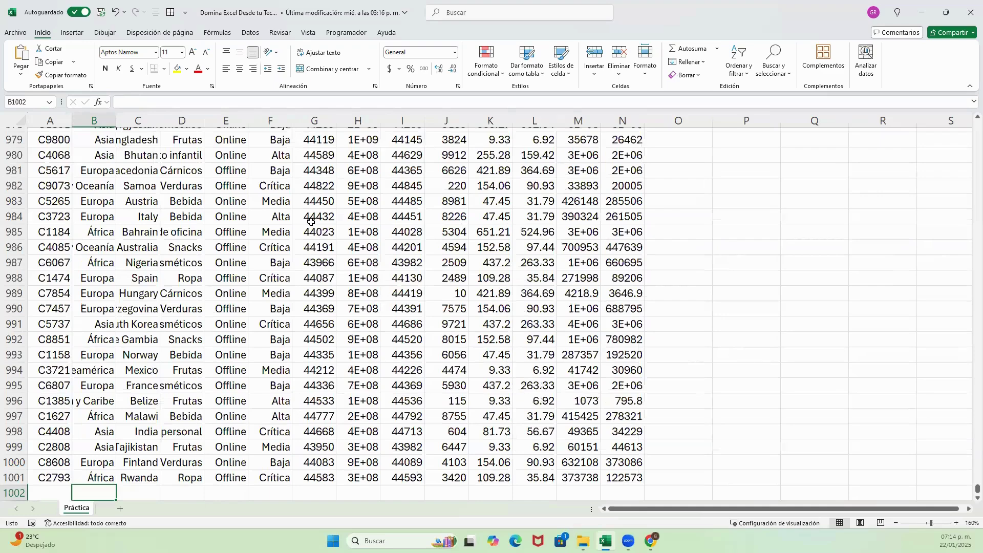
key("Up")
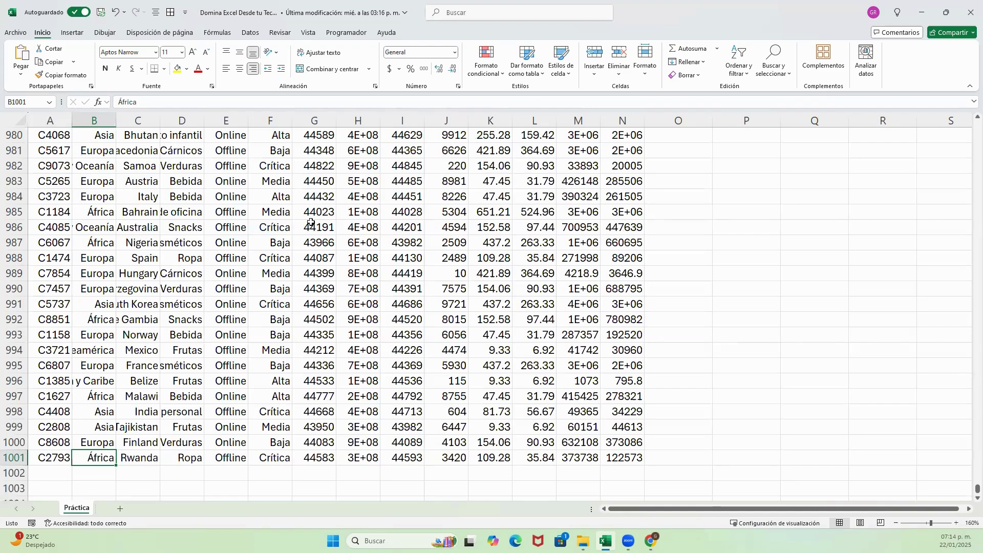
Jump repeatedly between the first and last filled cells of the Zona column, ending on the header in B1.
key("ctrl+Up")
key("ctrl+Down")
key("ctrl+Up")
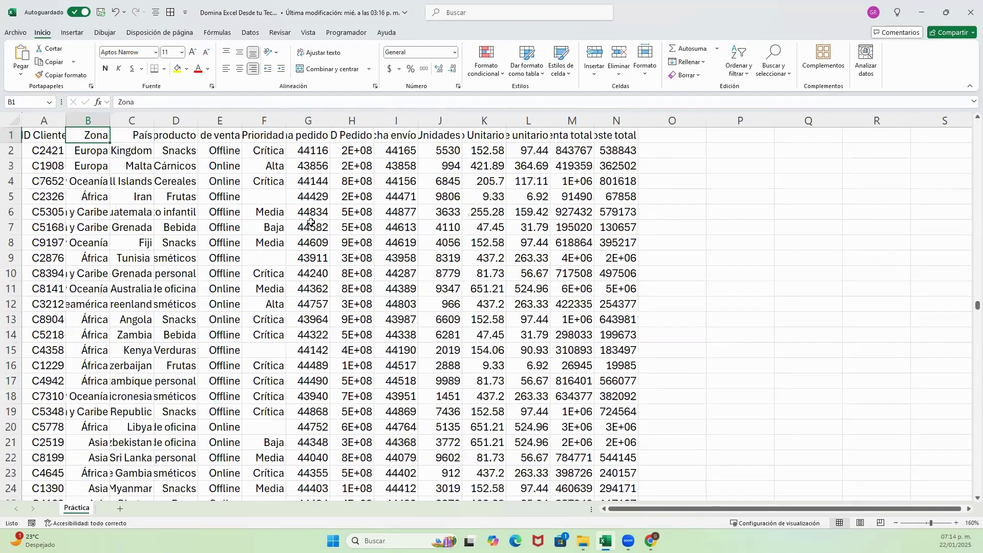
key("ctrl+Down")
key("ctrl+Up")
key("ctrl+Down")
key("ctrl+Up")
key("ctrl+Down")
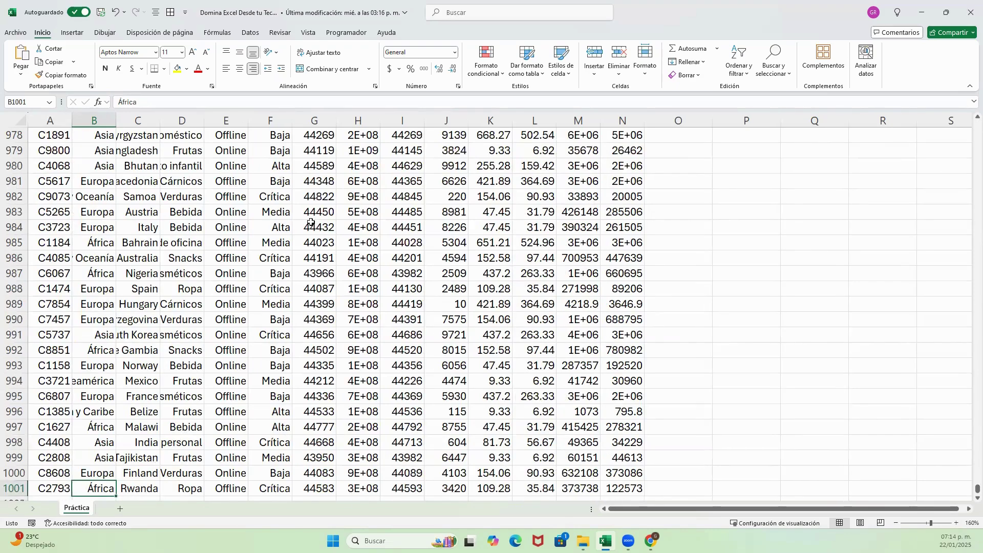
key("ctrl+Up")
key("ctrl+Down")
key("ctrl+Up")
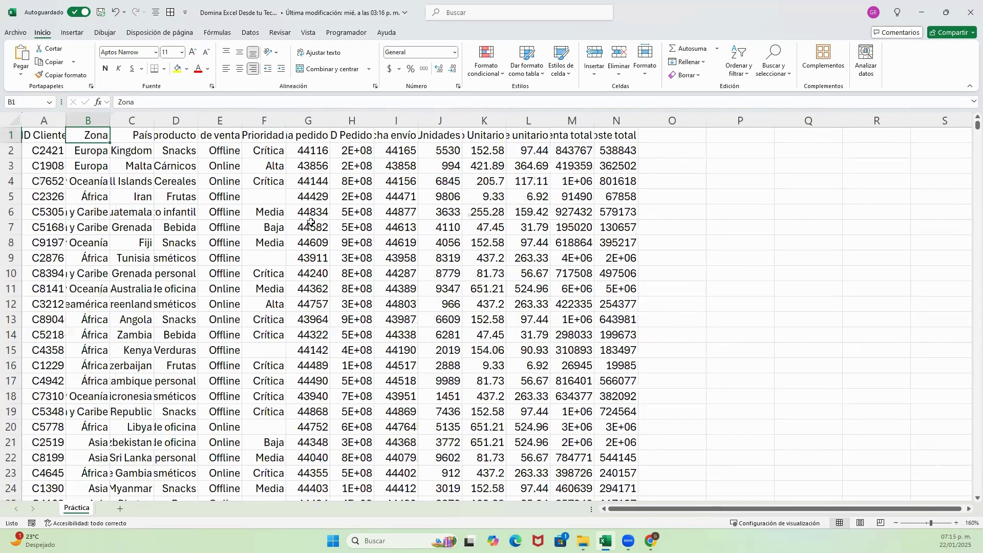
Jump along the header row to its last column at N1, back to A1 and across to N1 again.
key("ctrl+Right")
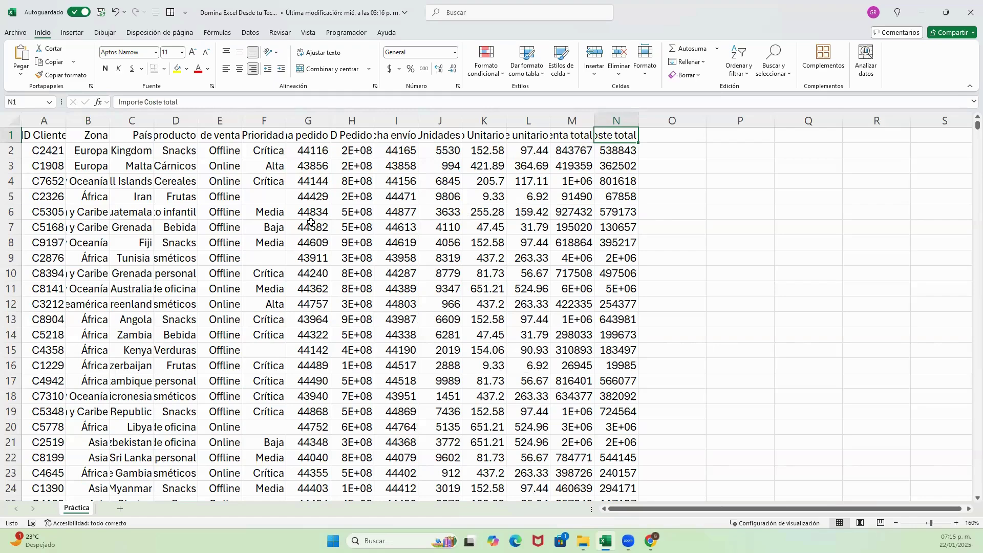
key("ctrl+Left")
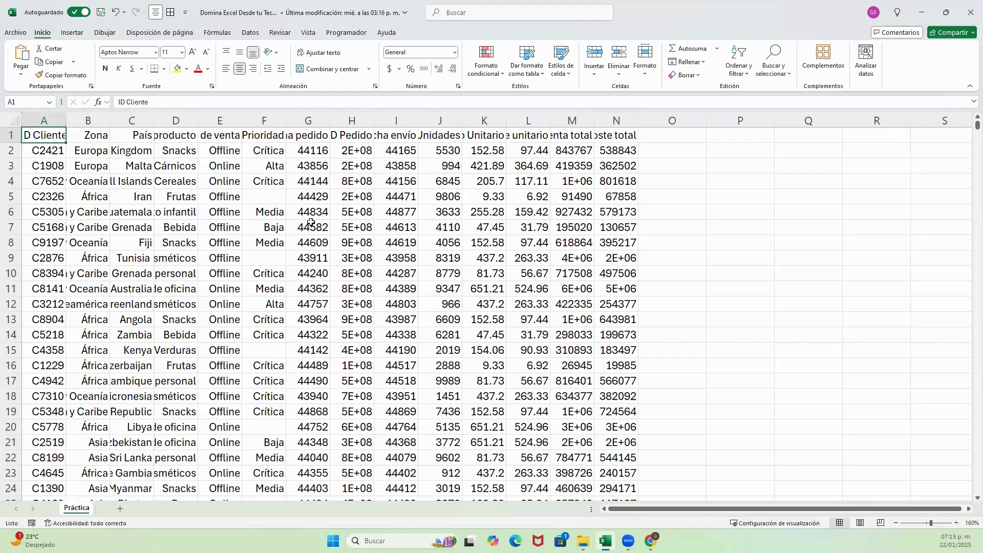
key("ctrl+Right")
Move left to the Precio Unitario header in K1, then jump to the end of its data and back.
key("Left")
key("Left")
key("Left")
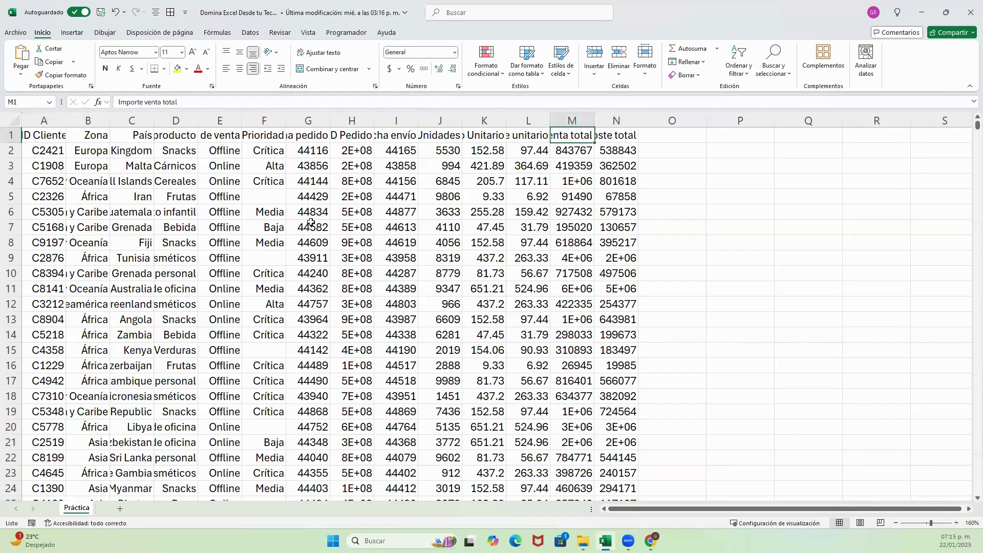
key("ctrl+Down")
key("ctrl+Up")
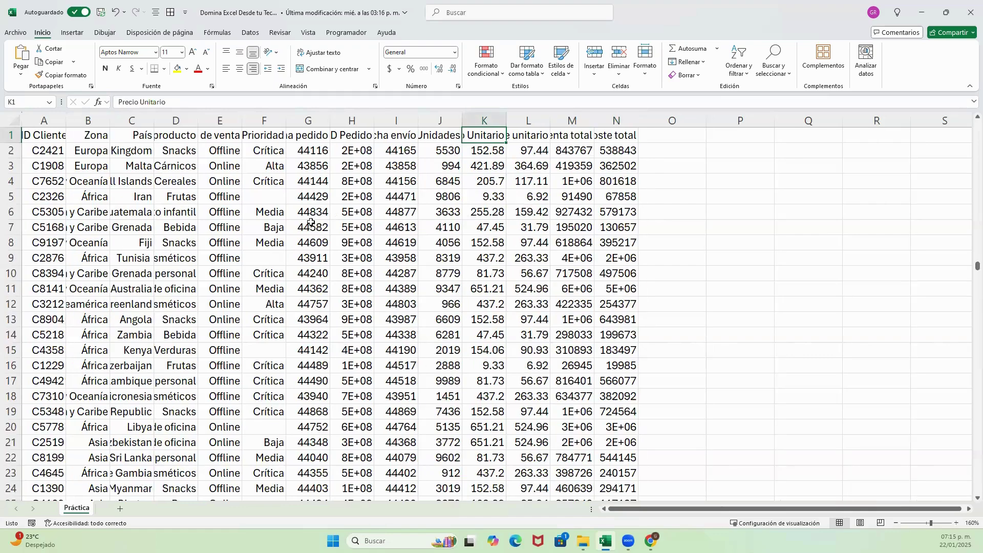
Jump across the header row to A1 and back to N1, then to the end of column N and back up.
key("ctrl+Left")
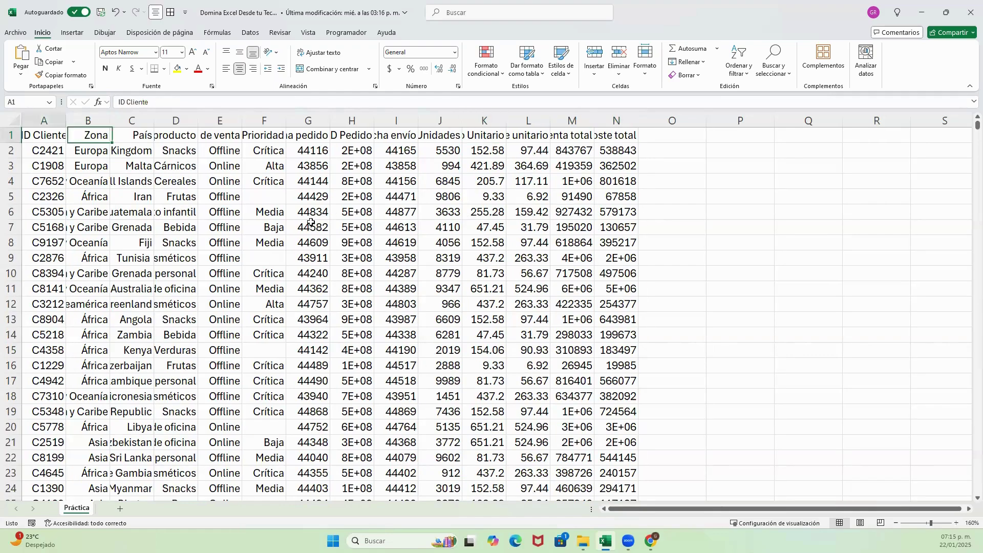
key("ctrl+Right")
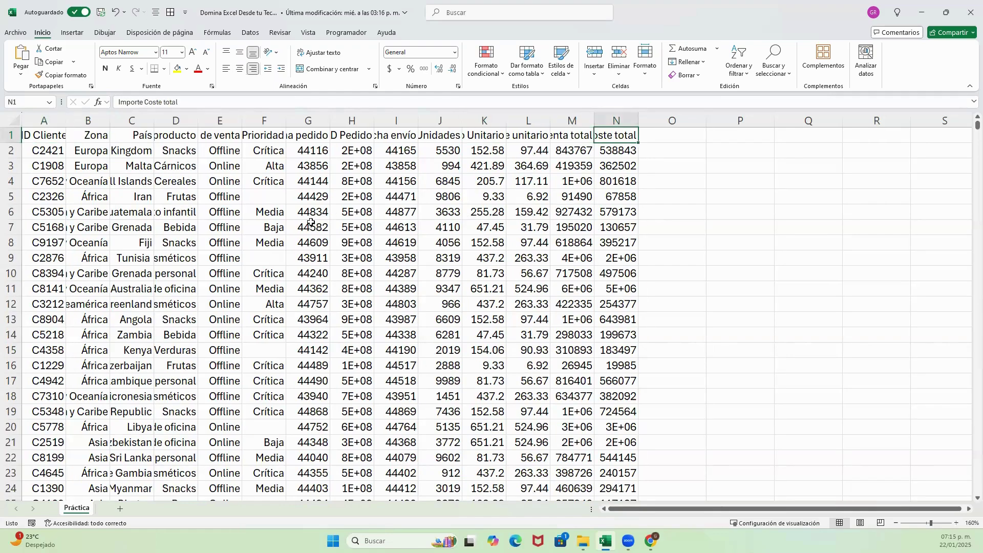
key("ctrl+Down")
key("ctrl+Up")
Move left along the headers to I1, jump to column I's last data row and move up several cells.
key("Left")
key("Left")
key("Left")
key("Left")
key("Left")
key("ctrl+Down")
key("Up")
key("Up")
key("Up")
key("Up")
key("Up")
key("Up")
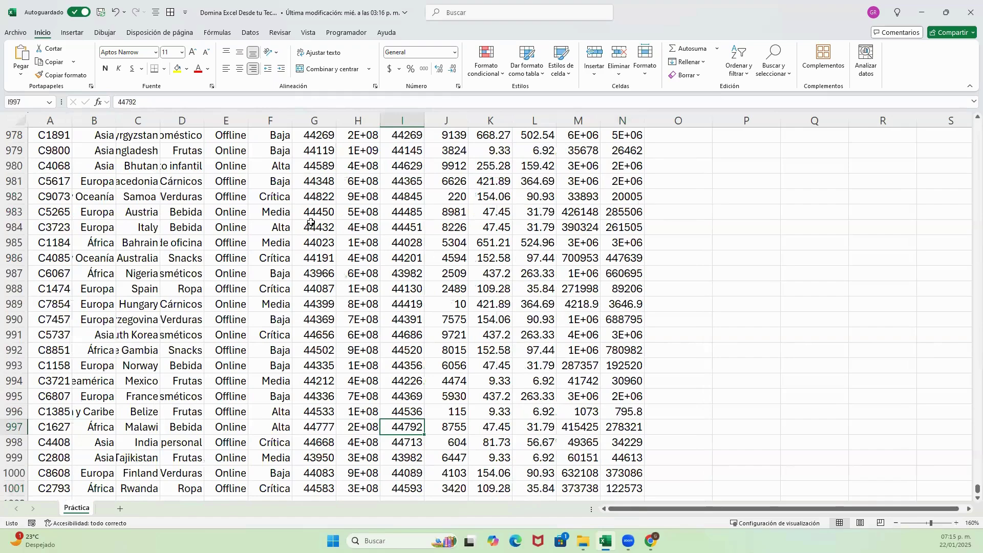
Jump back up to I1 and move left cell by cell to the ID Cliente header in A1.
key("ctrl+Up")
key("Left")
key("Left")
key("Left")
key("Left")
key("Left")
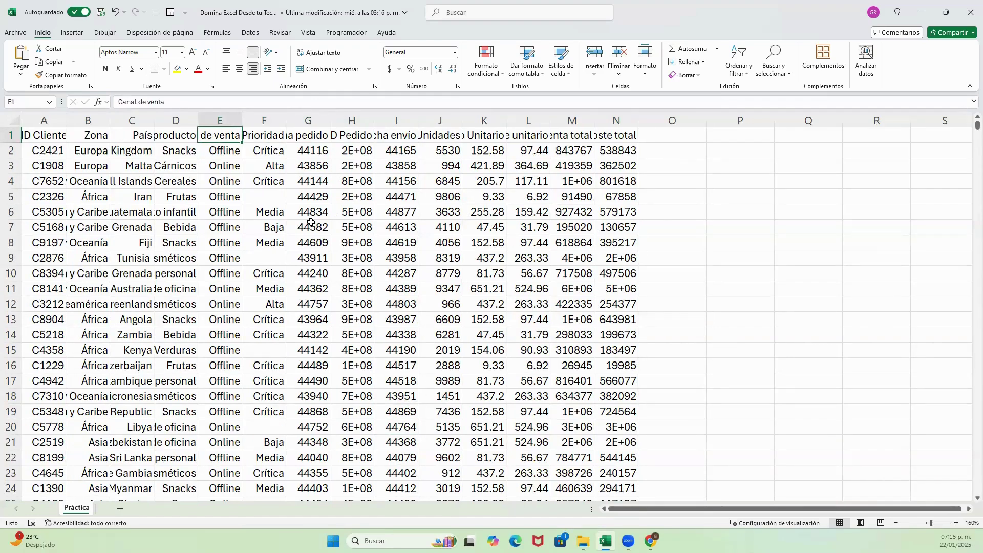
key("Left")
key("Left")
key("Left")
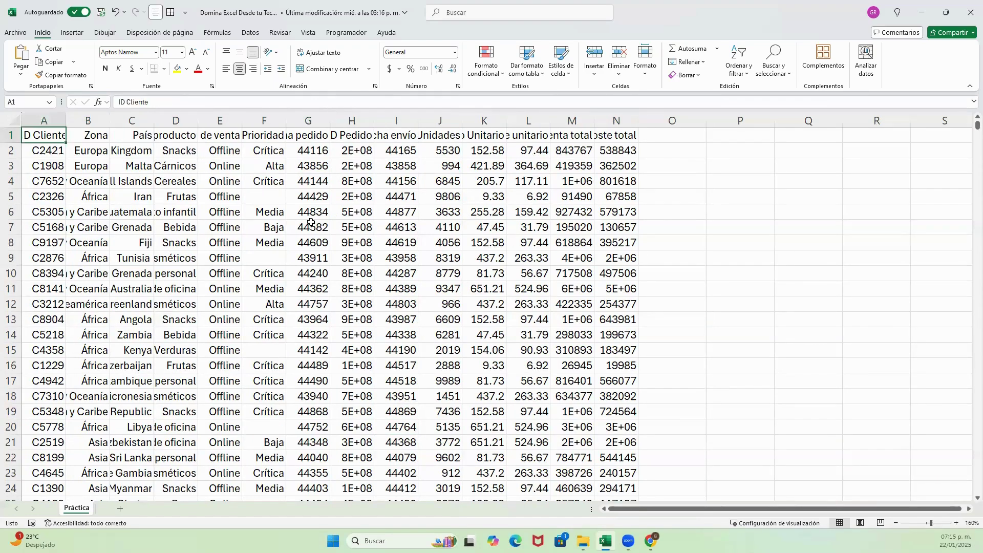
Insert three blank rows above the header row of the sales data.
key("shift+space")
key("ctrl+plus")
key("ctrl+plus")
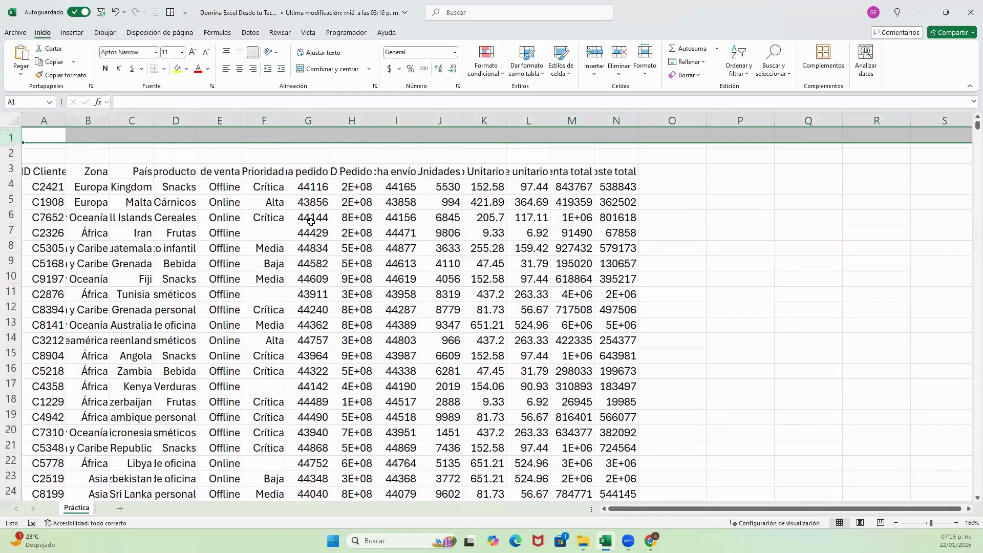
key("ctrl+plus")
Enter the note "teclas de dirección" in cell G1.
key("Right")
key("Right")
key("Right")
key("Right")
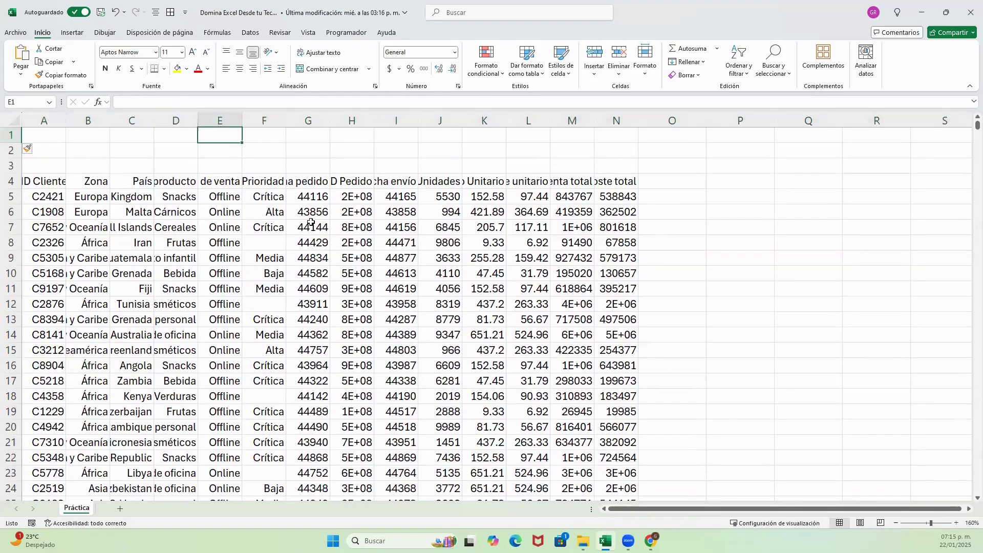
key("Right")
key("Right")
key("Right")
key("Right")
key("Left")
key("Left")
key("Left")
key("Left")
key("Right")
key("Right")
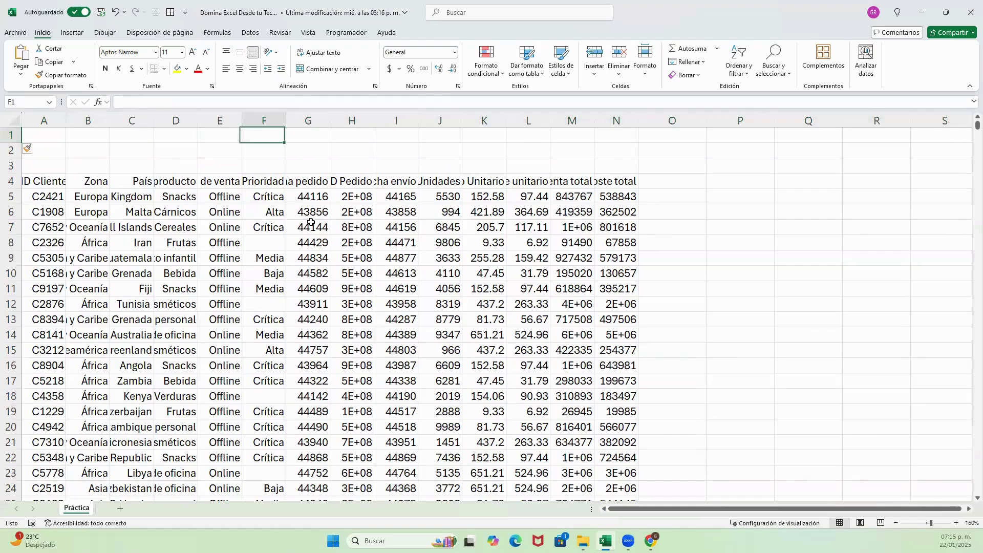
type("te")
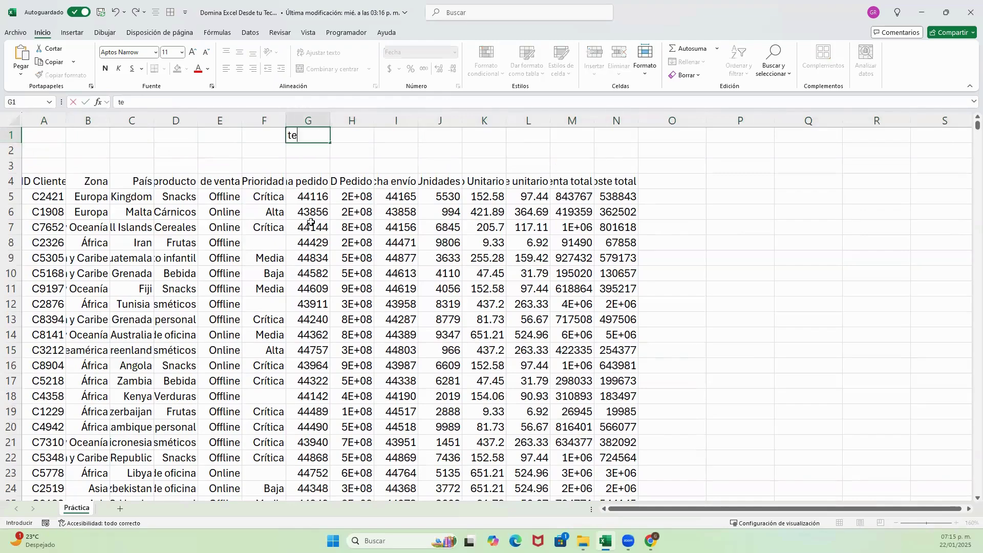
type("clas de dirección")
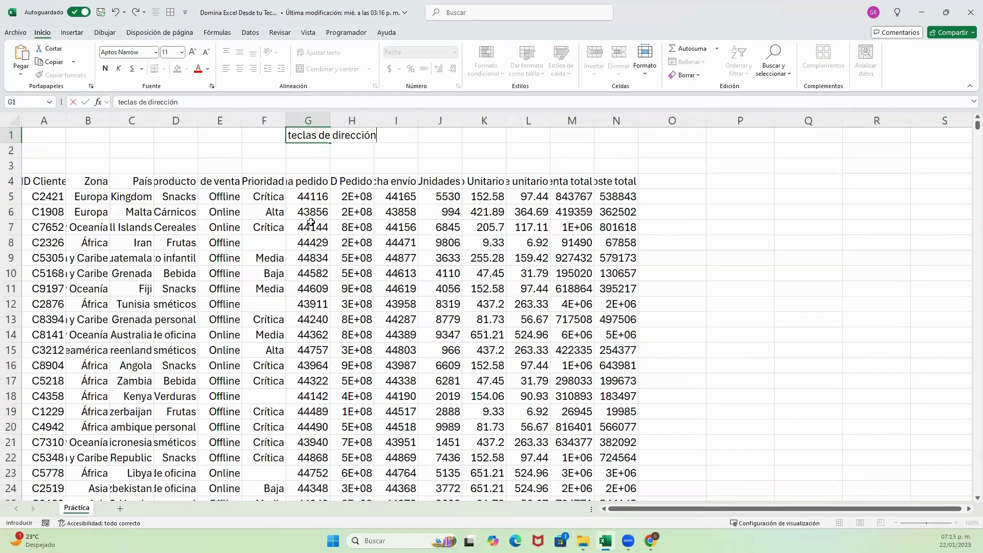
key("Return")
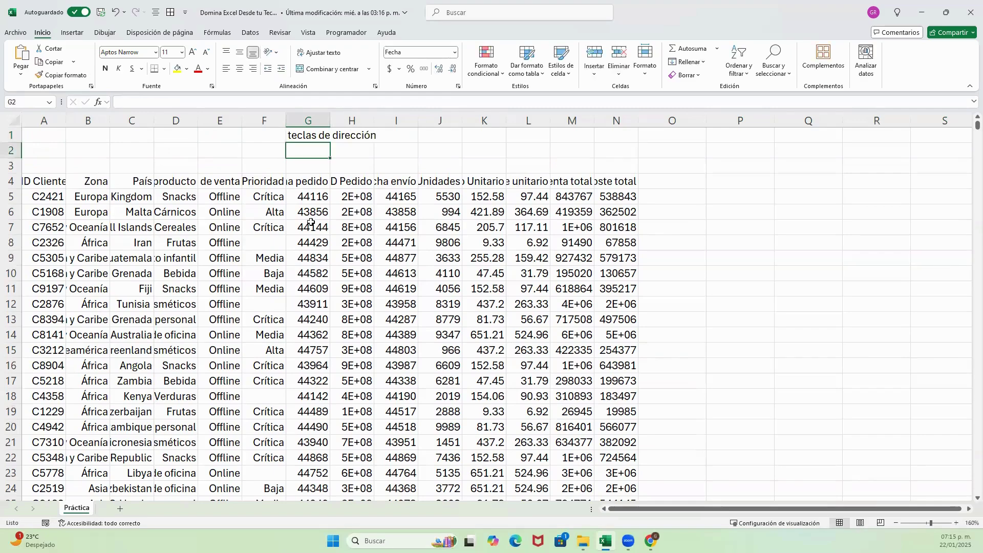
Enter the note "ctrl + teclas de dirección" in cell G2.
type("ctrl")
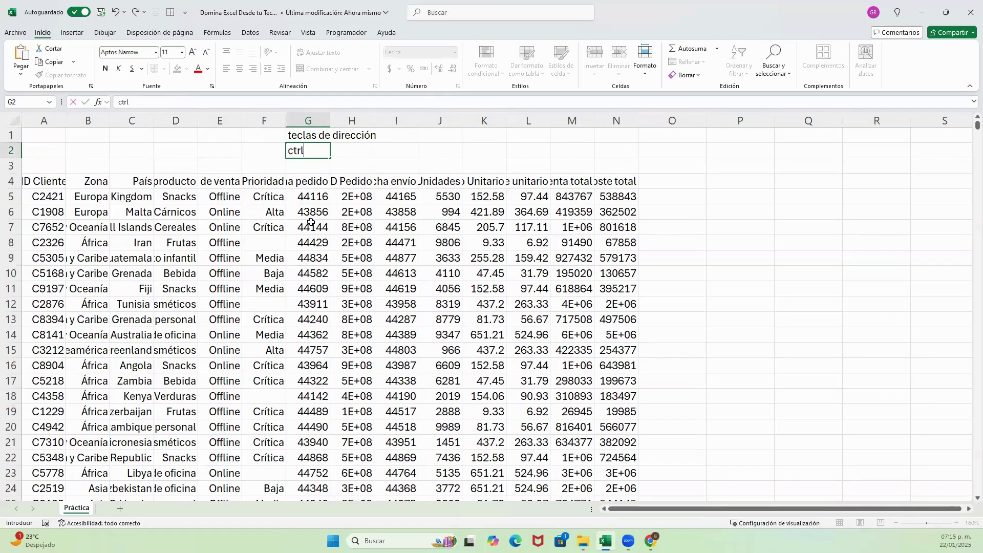
type(" + teclas de dirección")
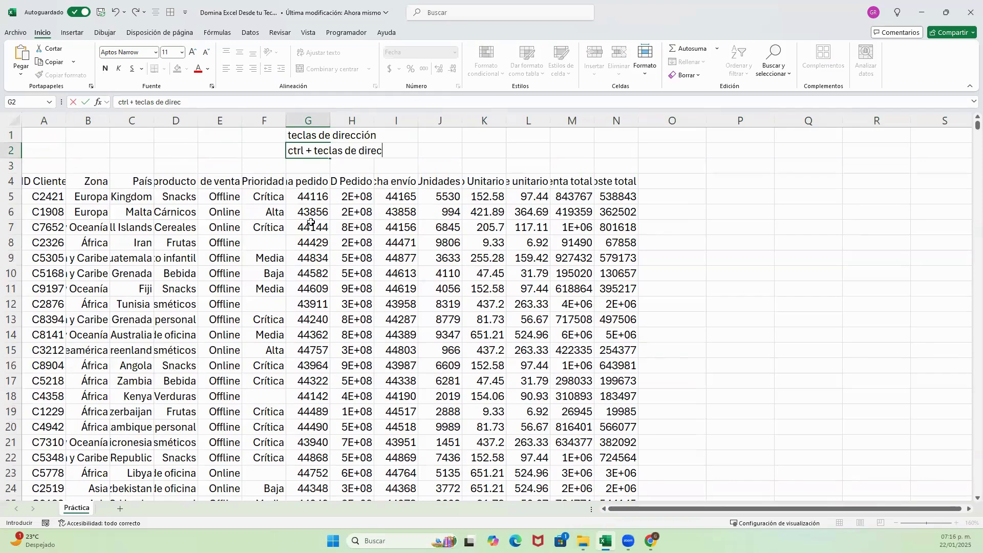
key("Return")
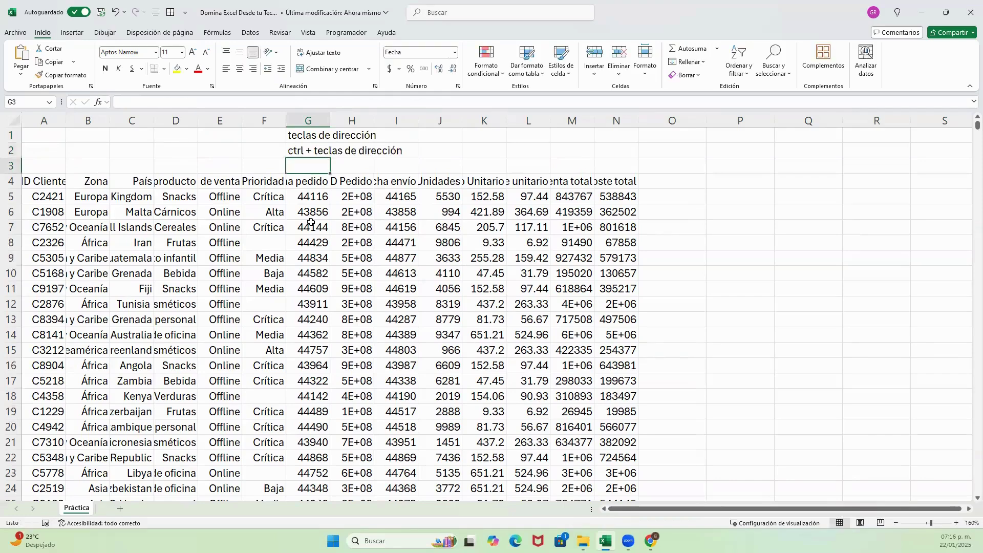
Enter the description "traslada celda por celda" in cell K1.
key("Up")
key("Up")
key("Right")
key("Right")
key("Right")
key("Right")
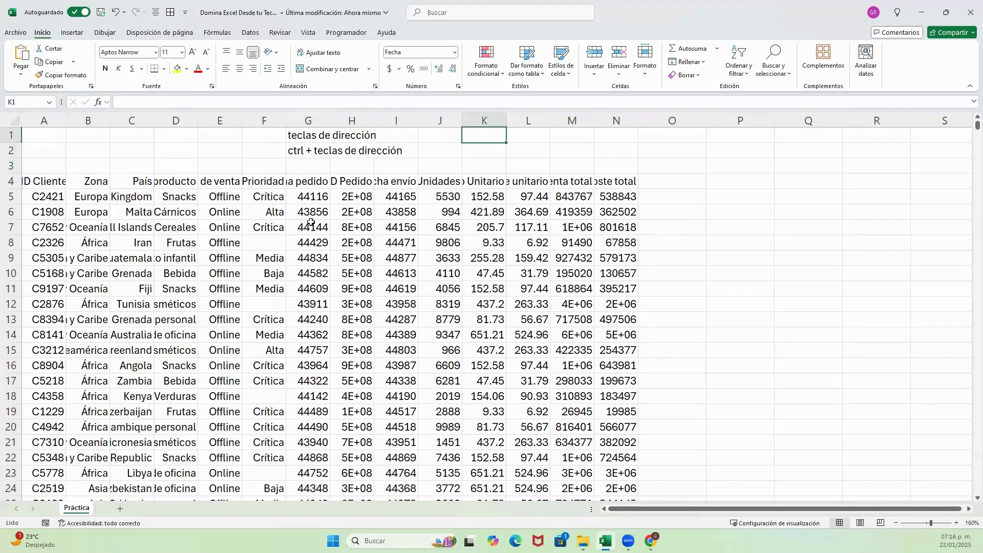
type("traslada celda")
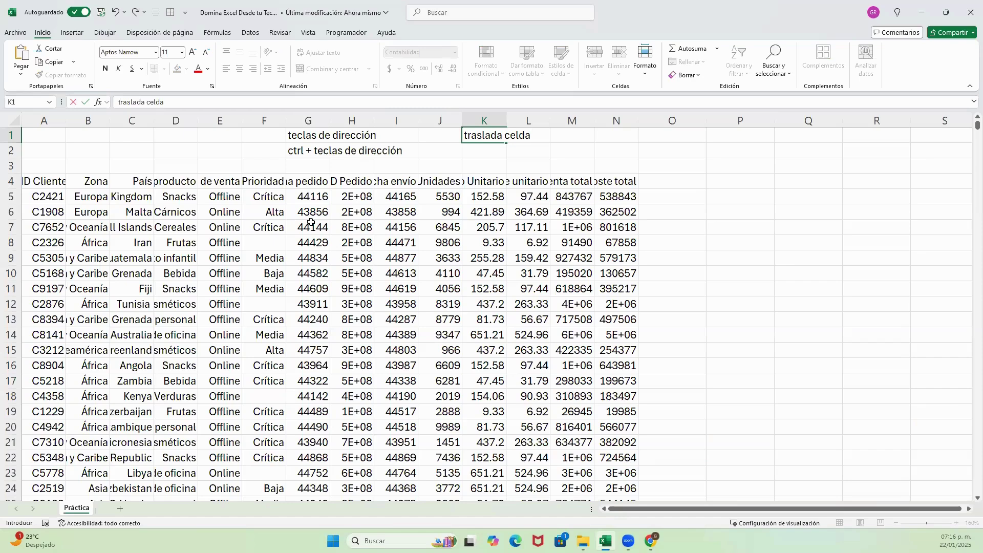
type(" por celda")
key("Return")
Enter the description "traslado hasta el final de un rango" in cell K2.
key("Left")
key("Left")
key("Left")
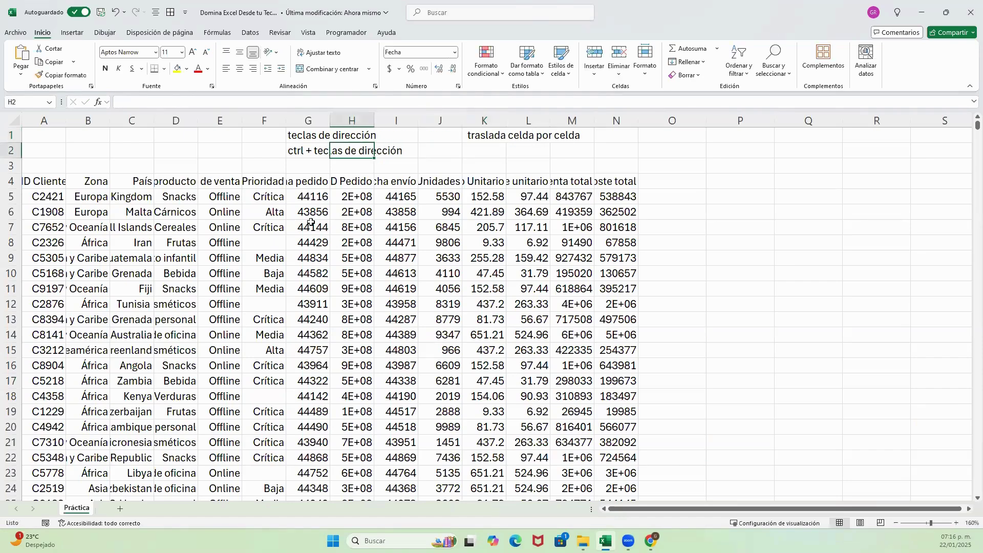
key("Right")
key("Right")
key("Right")
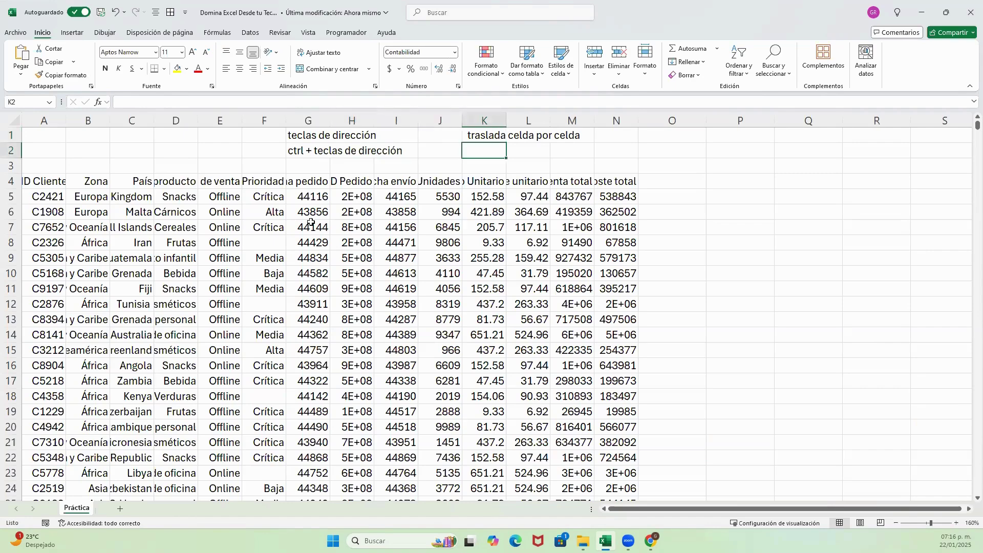
type("traslado")
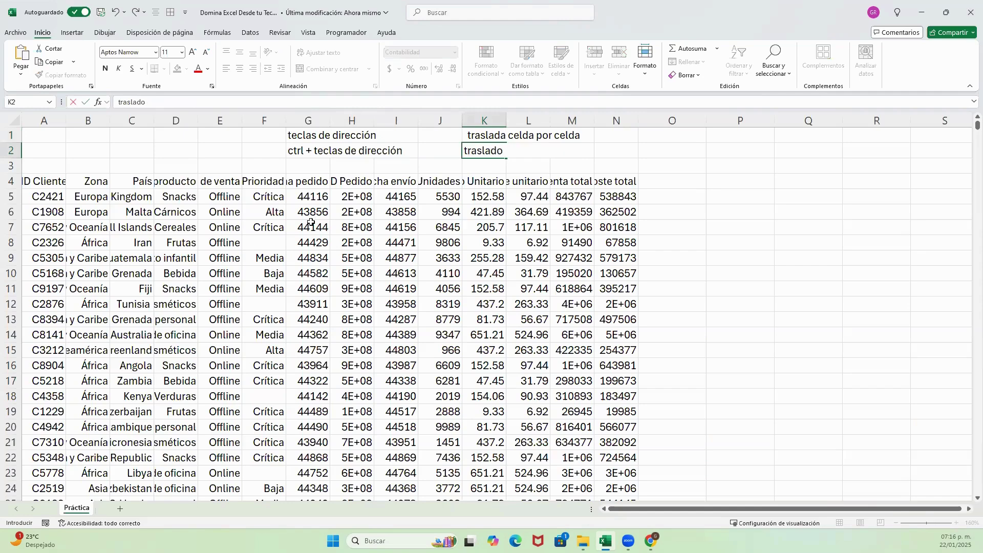
type(" hasta el final de un rango")
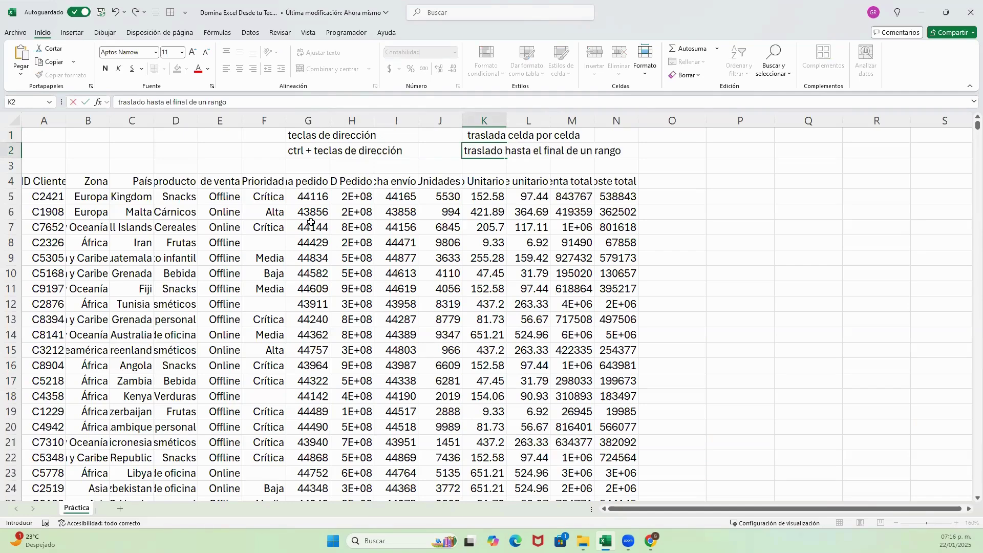
key("Return")
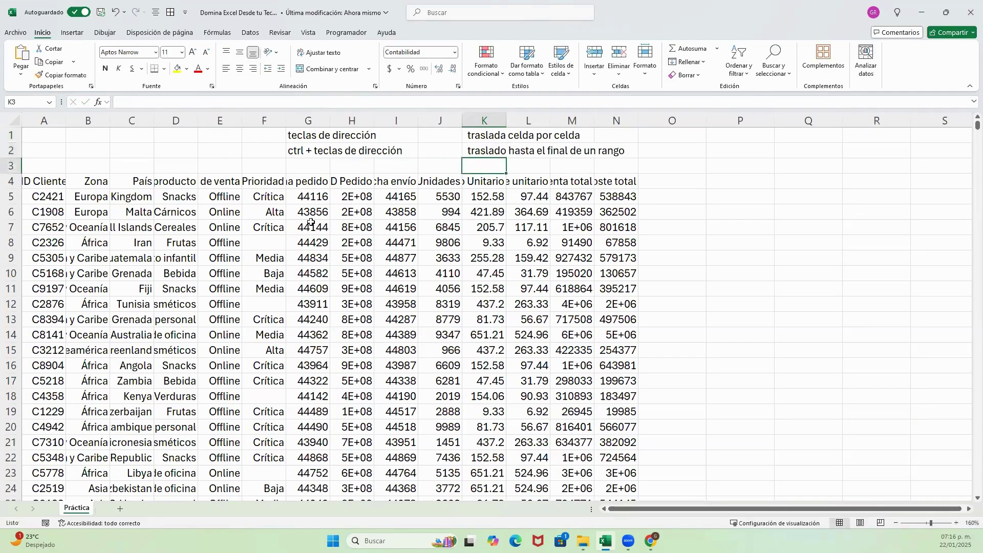
Move cell by cell to H1, down column H to row 11, and right to K11.
key("Up")
key("Up")
key("Left")
key("Left")
key("Left")
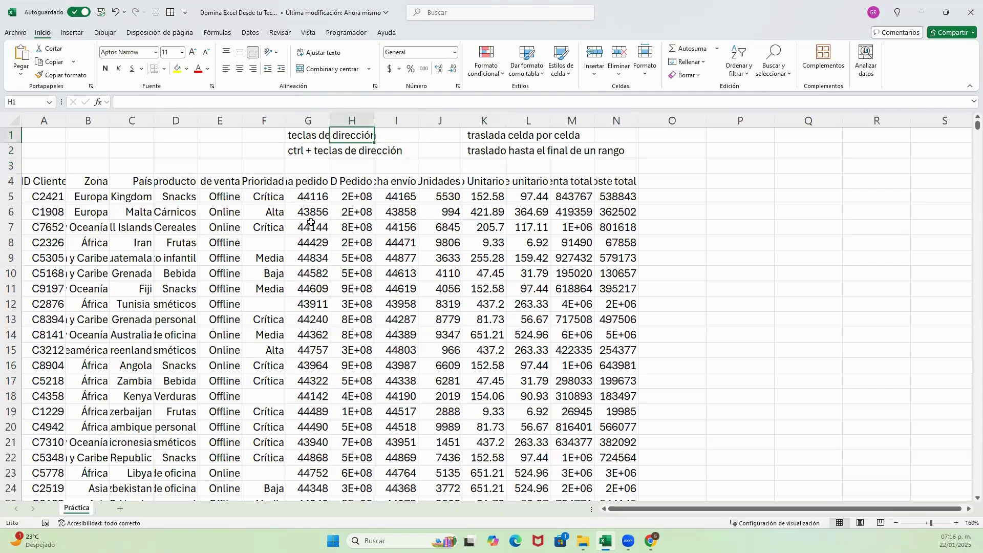
key("Down")
key("Down")
key("Down")
key("Down")
key("Down")
key("Down")
key("Down")
key("Down")
key("Down")
key("Down")
key("Right")
key("Right")
key("Right")
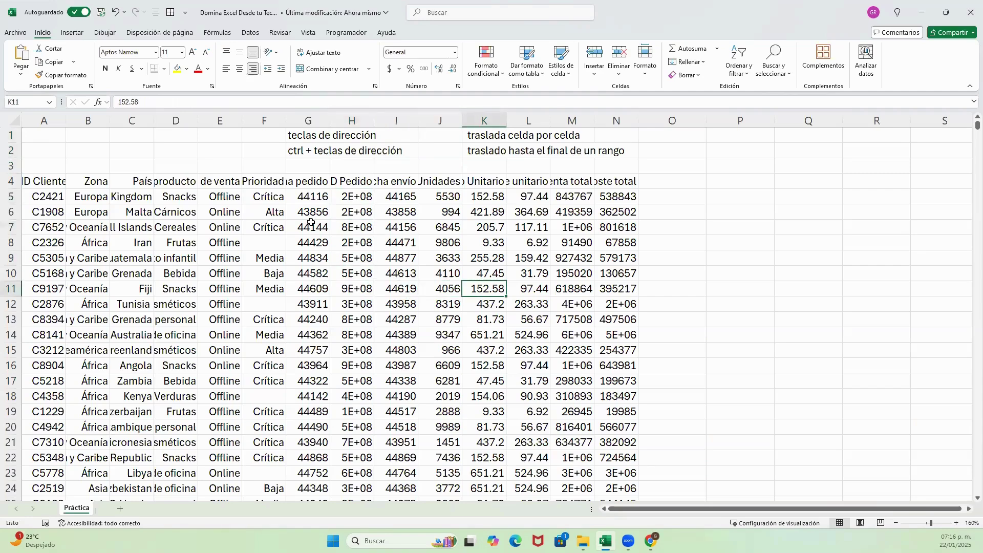
Return to H11, then jump to the end of column H's data and back up to the ID Pedido header.
key("Left")
key("Left")
key("Left")
key("ctrl+Down")
key("ctrl+Up")
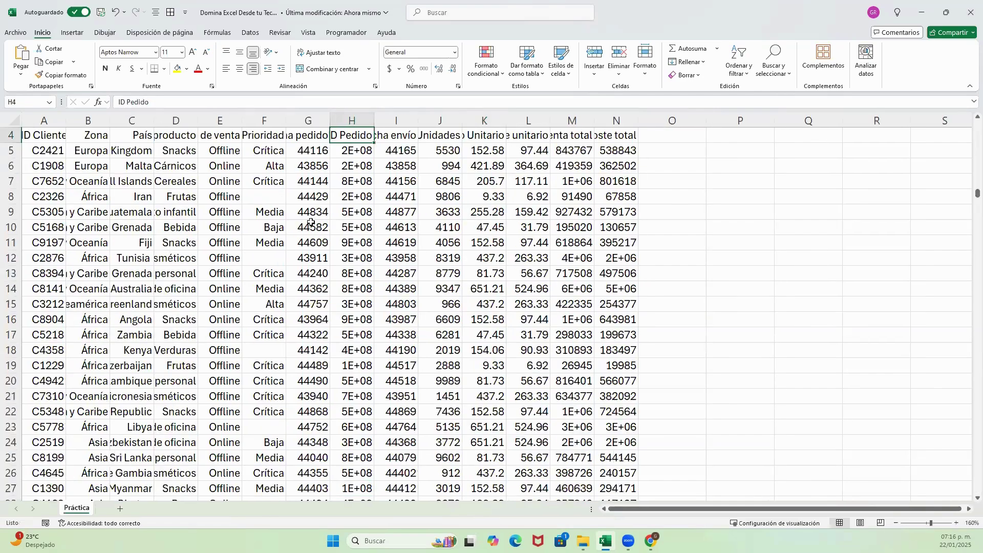
Jump to the last header in row 4, back to the first one, and up to A1.
key("ctrl+Right")
key("ctrl+Left")
key("ctrl+Up")
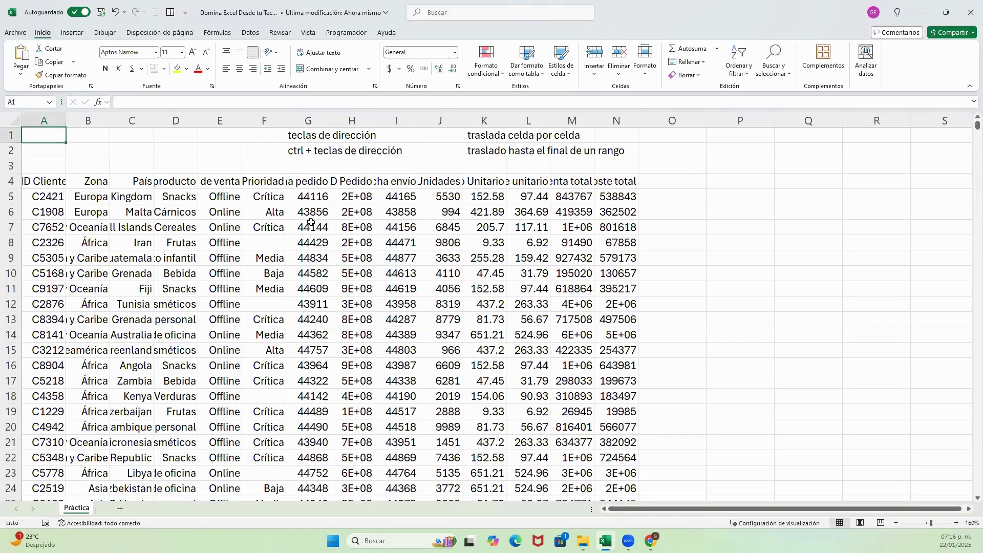
Move cell by cell from A1 down to the ID Cliente header and right to the Fecha pedido header in G4.
key("Down")
key("Down")
key("Down")
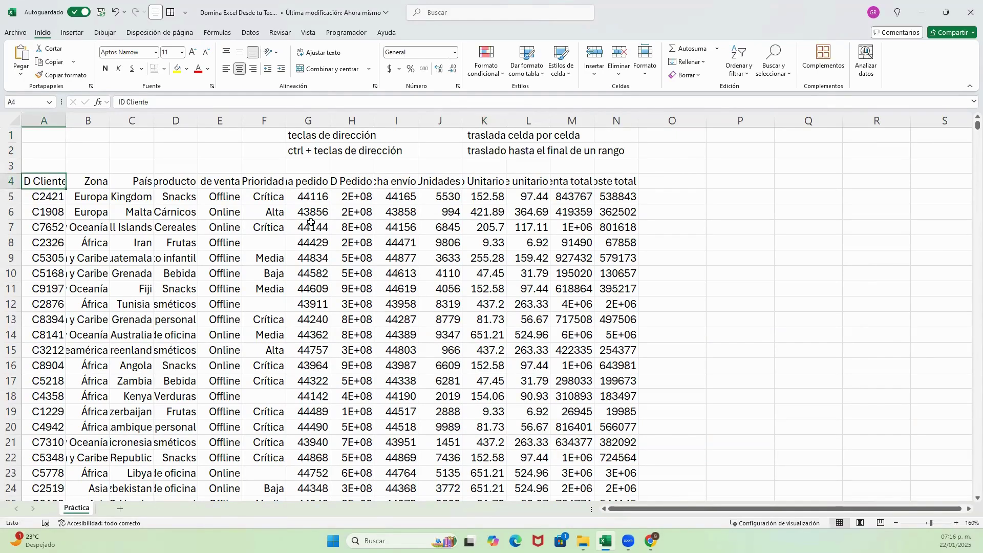
key("Right")
key("Right")
key("Right")
key("Right")
key("Right")
key("Right")
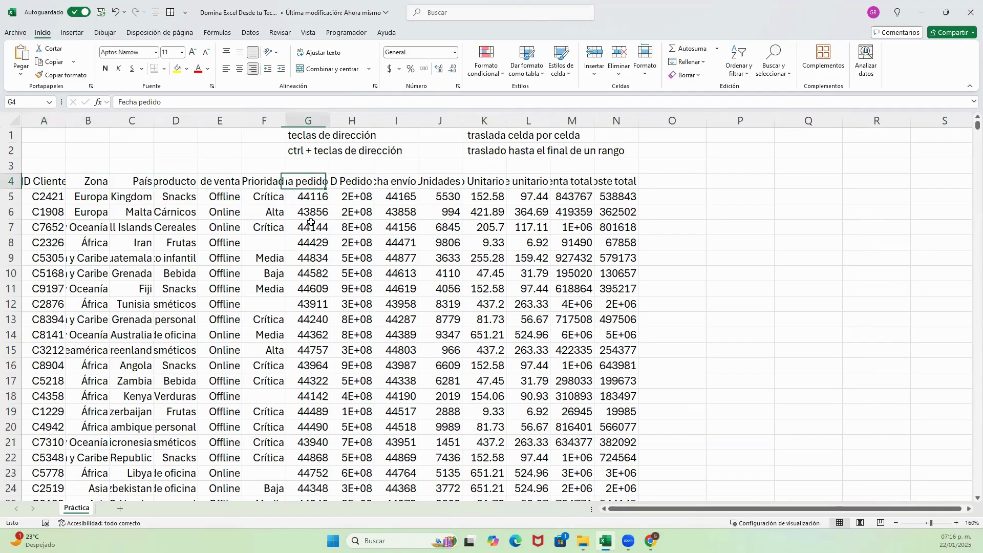
Move through the first Prioridad cells in column F to F7, then jump over the blank cell to F9.
key("Left")
key("Down")
key("Down")
key("Down")
key("Up")
key("Up")
key("Up")
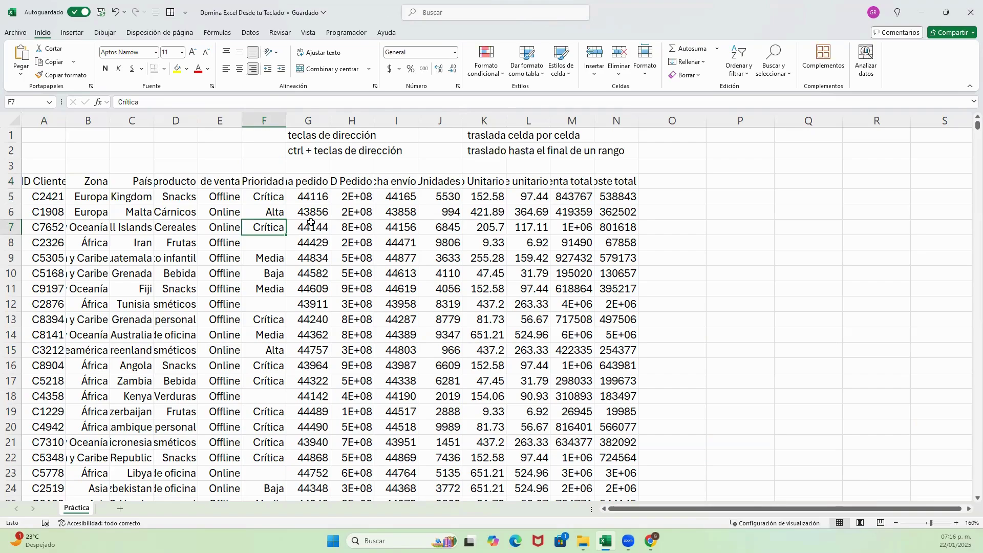
key("ctrl+Down")
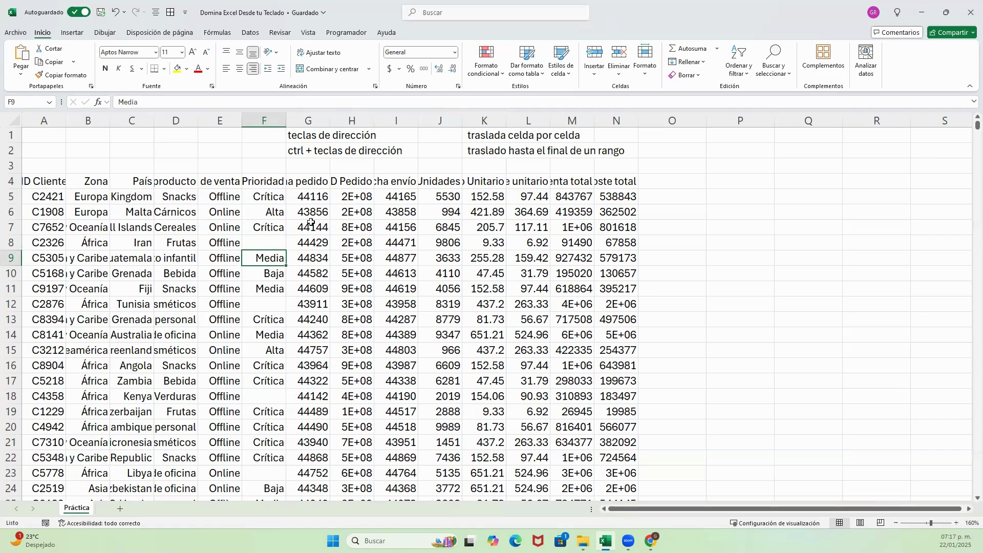
Move up and down the Prioridad column between F9 and the header in F4.
key("Up")
key("Up")
key("Up")
key("Down")
key("Down")
key("Down")
key("Up")
key("Up")
key("Up")
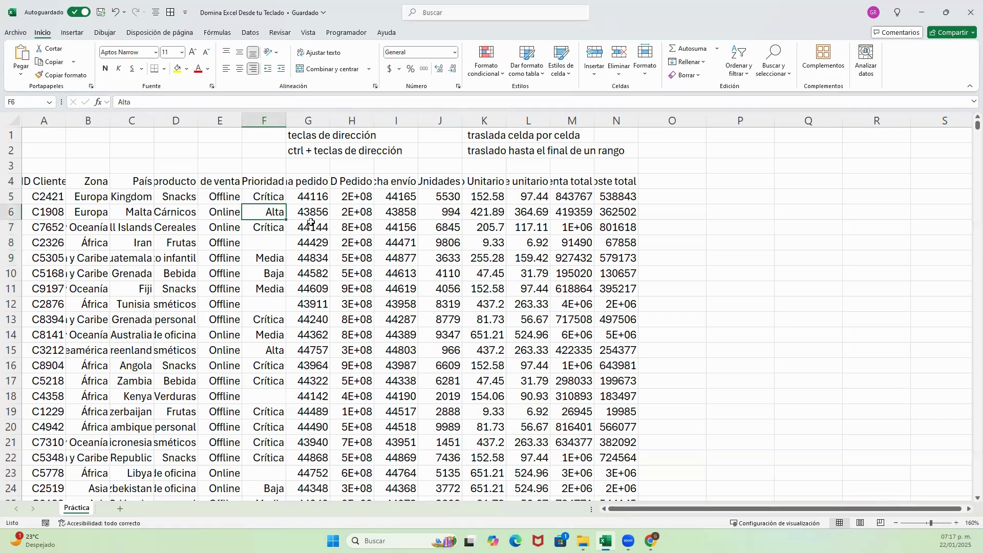
key("Up")
key("Up")
key("Up")
key("Down")
key("Down")
key("Down")
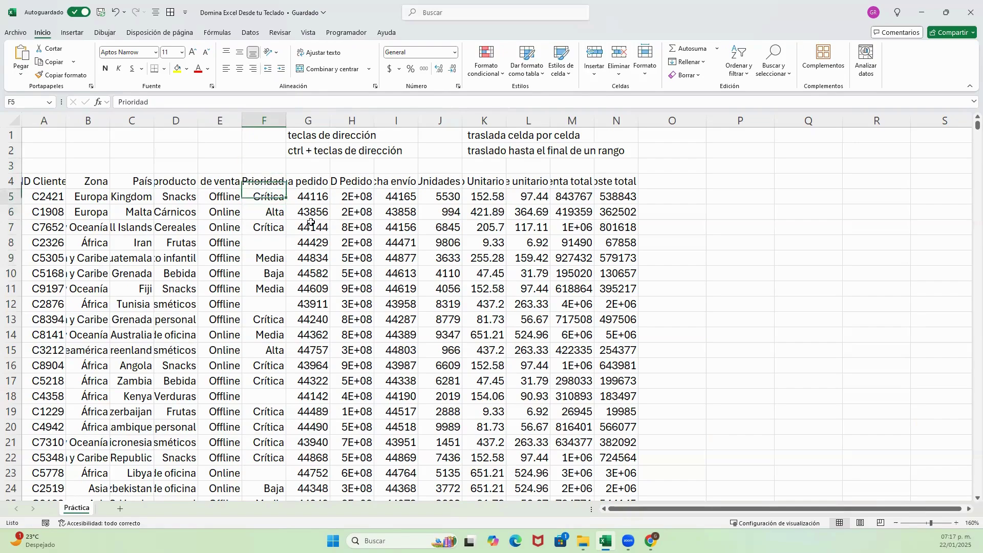
Move from the Prioridad header down column F, past the blank cell, to F11.
key("Up")
key("Down")
key("Down")
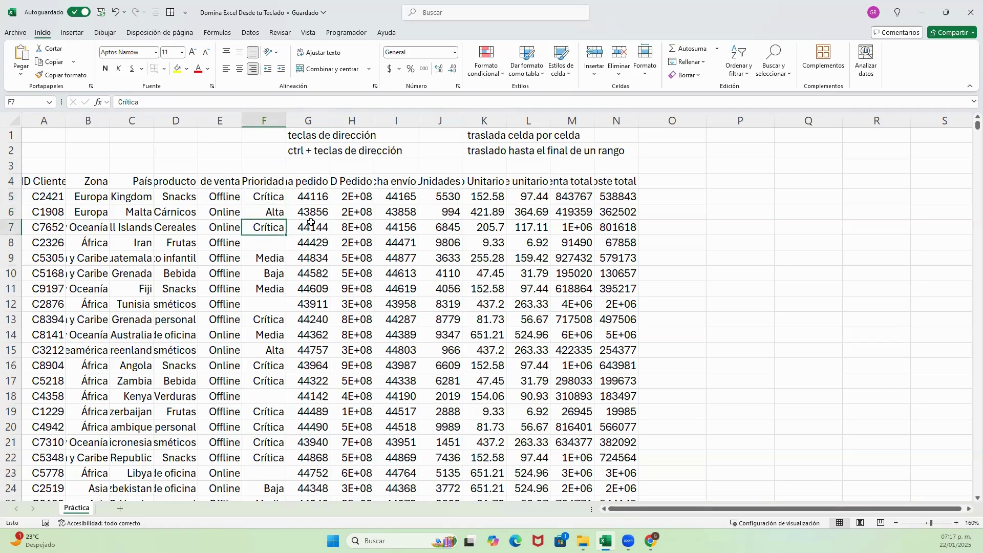
key("Down")
key("Down")
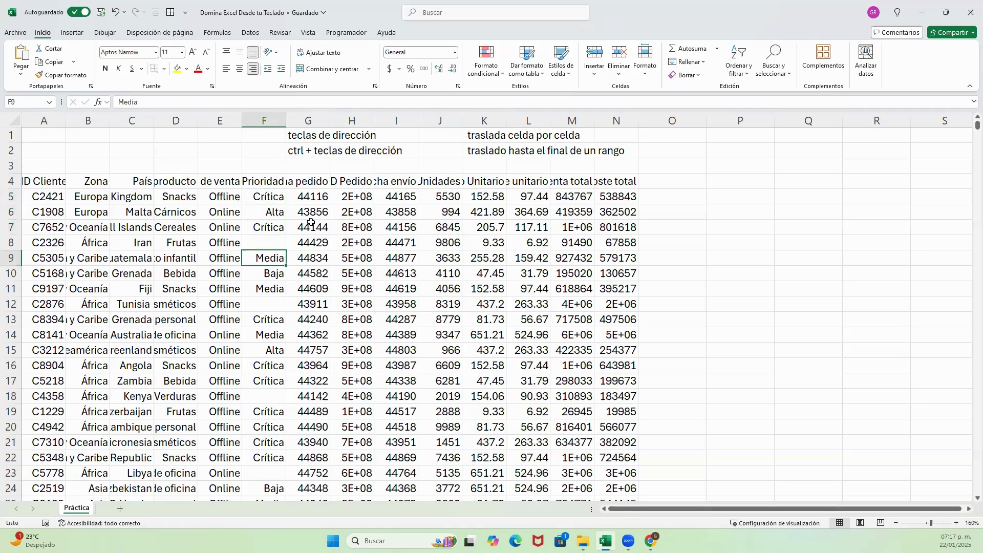
key("Down")
key("Down")
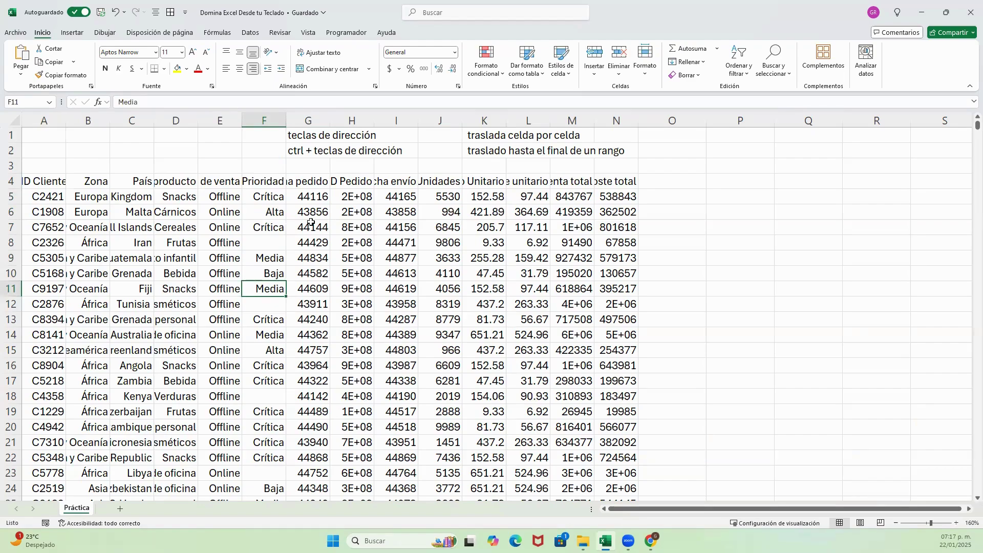
Move around F10, then jump block by block down column F to F24 and back up to F22.
key("Up")
key("Up")
key("Down")
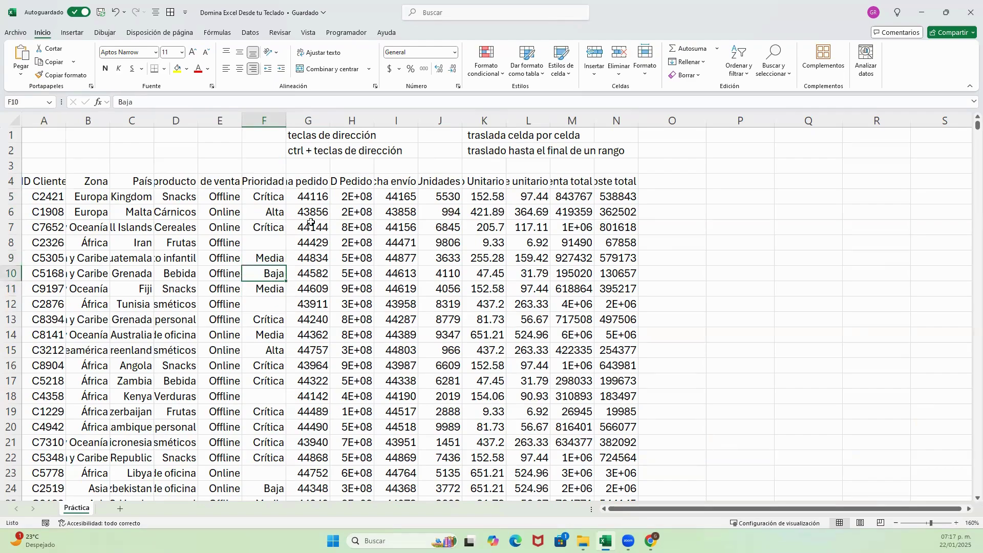
key("Down")
key("ctrl+Down")
key("ctrl+Down")
key("ctrl+Down")
key("ctrl+Down")
key("ctrl+Down")
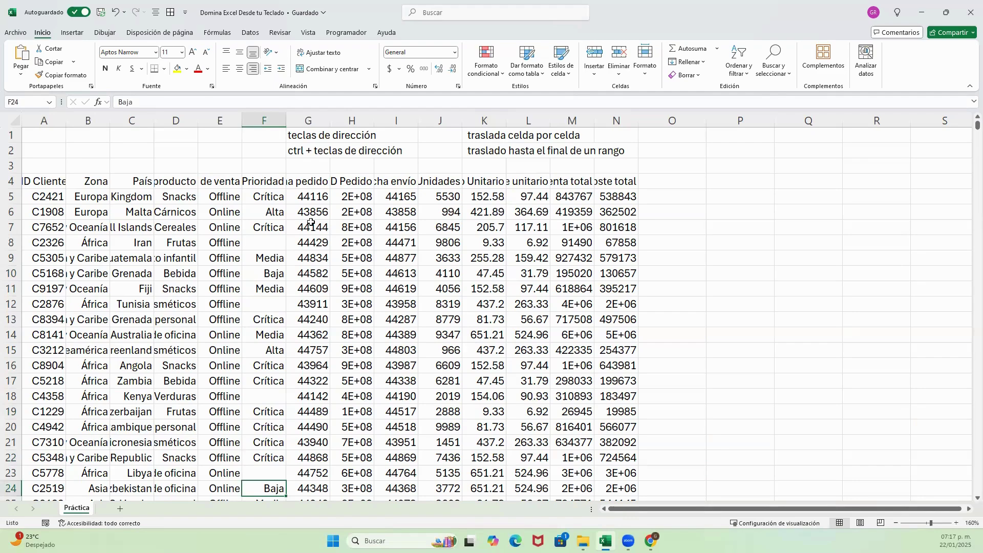
key("ctrl+Up")
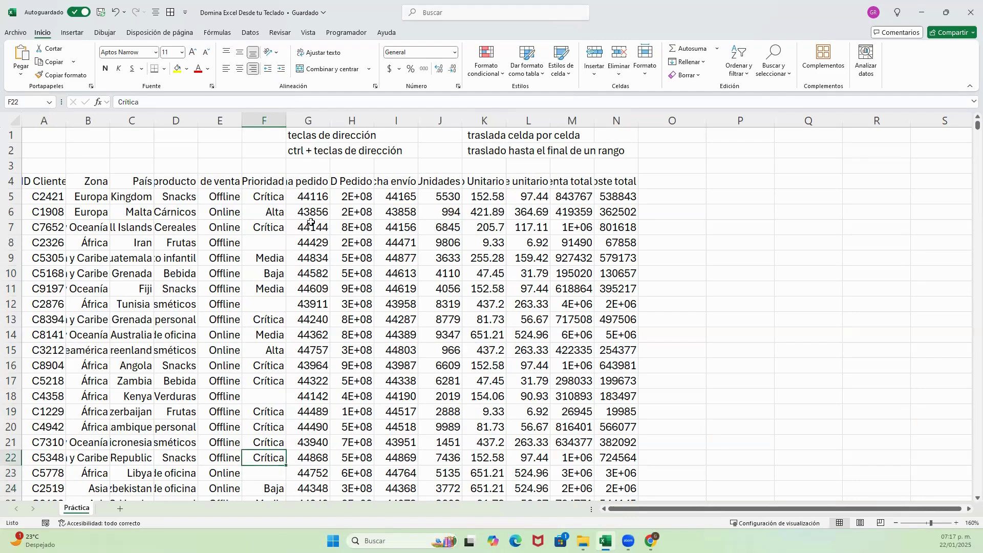
Use column G to jump up to the header row, then return to column F and move down its first cells.
key("Right")
key("ctrl+Up")
key("Left")
key("Down")
key("Down")
key("Down")
key("Down")
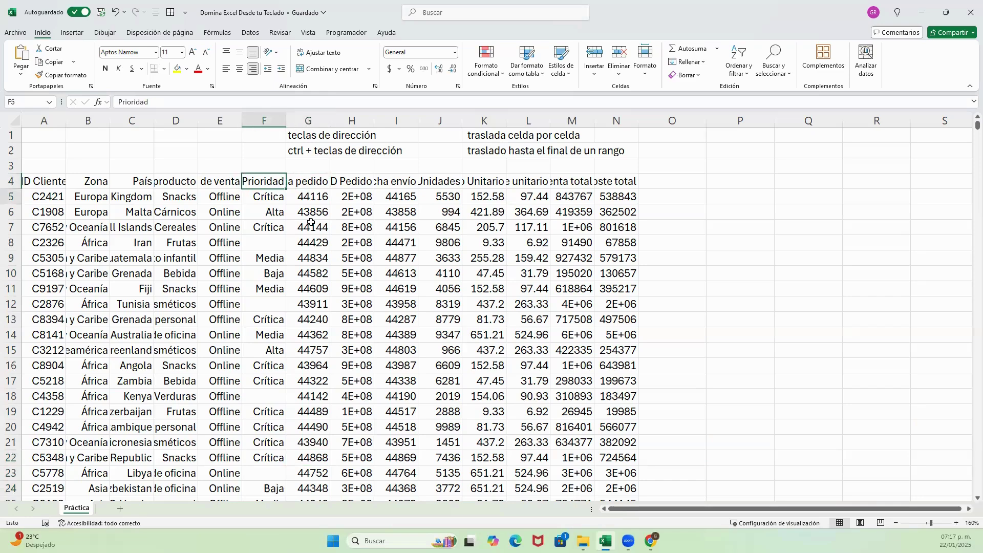
Insert a blank row at row 3, between the shortcut notes and the table headers.
key("Up")
key("Up")
key("Up")
key("Up")
key("Up")
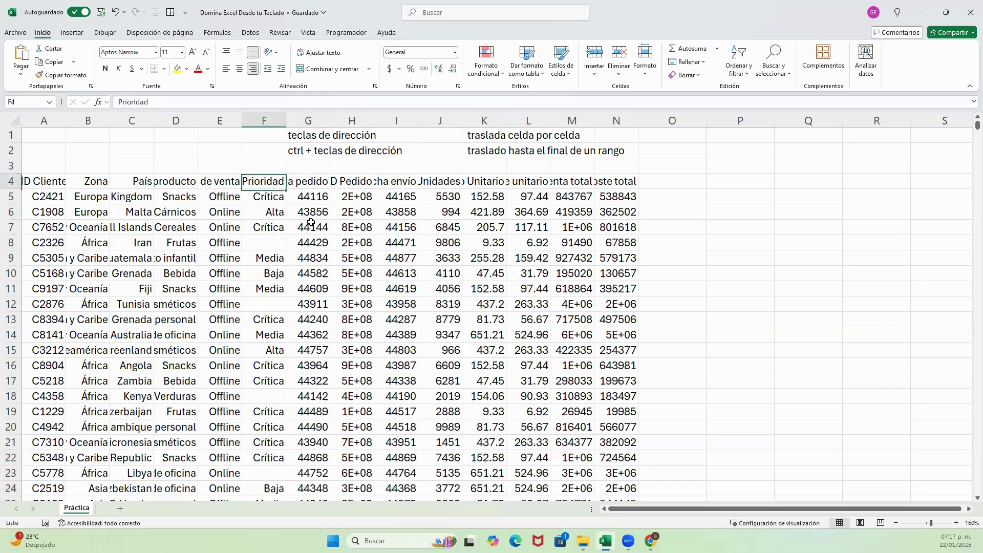
key("shift+space")
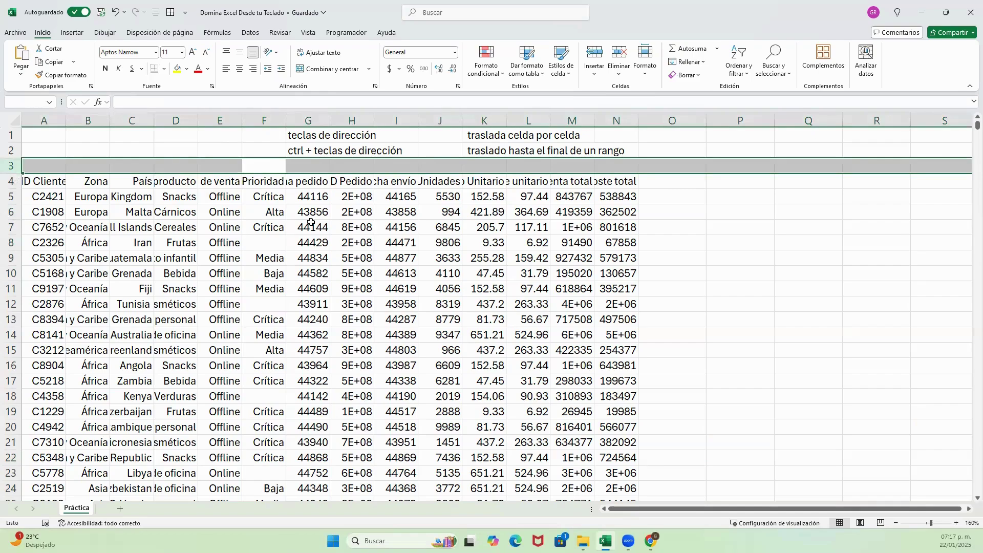
key("ctrl+plus")
key("Left")
key("Right")
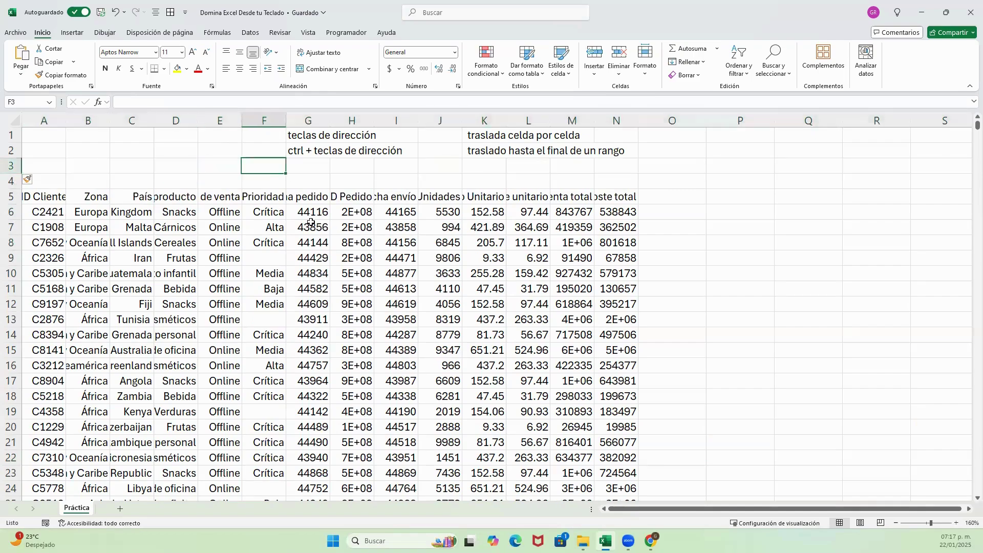
Add "av. Pág" in G3 as the third shortcut note.
key("Right")
type("a")
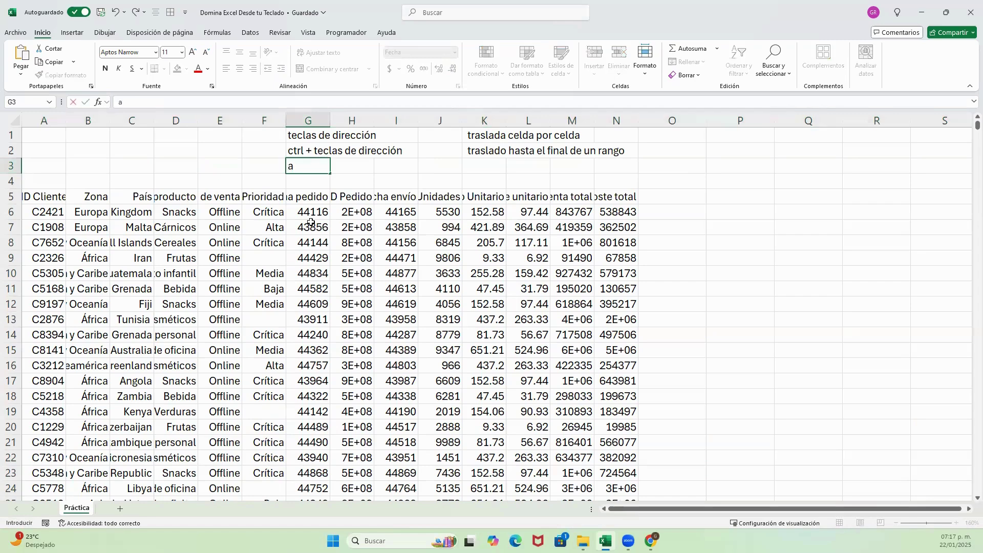
type("v. pág")
key("Return")
key("Up")
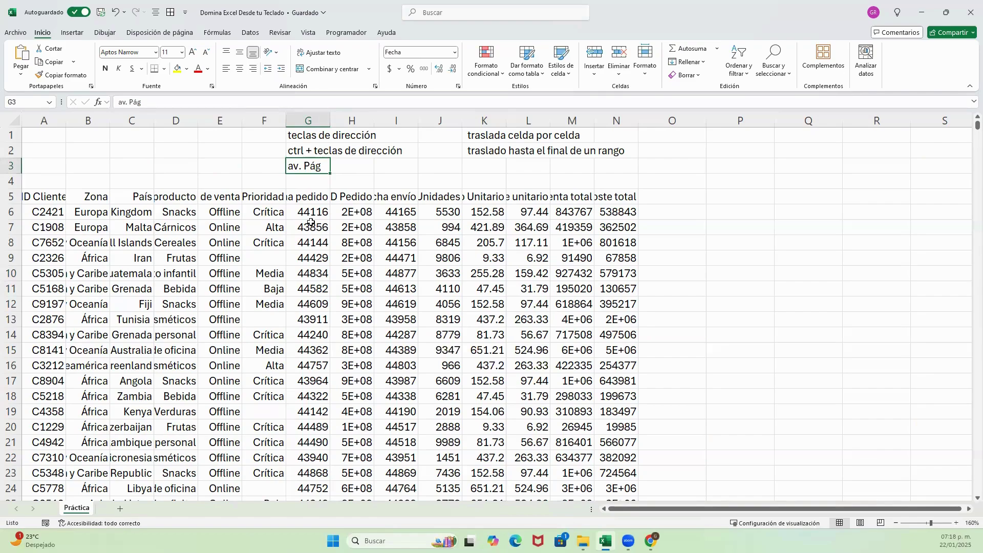
key("Down")
key("Down")
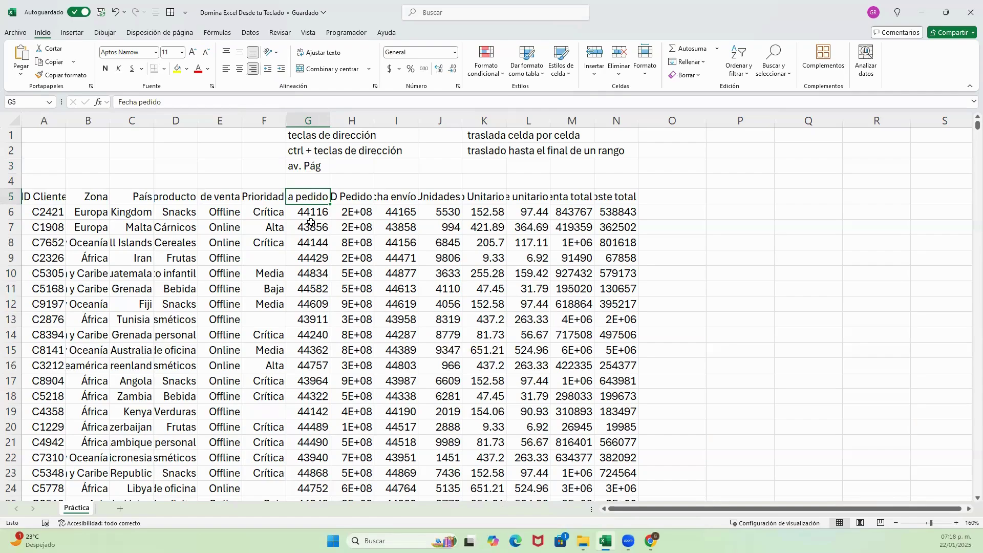
key("Up")
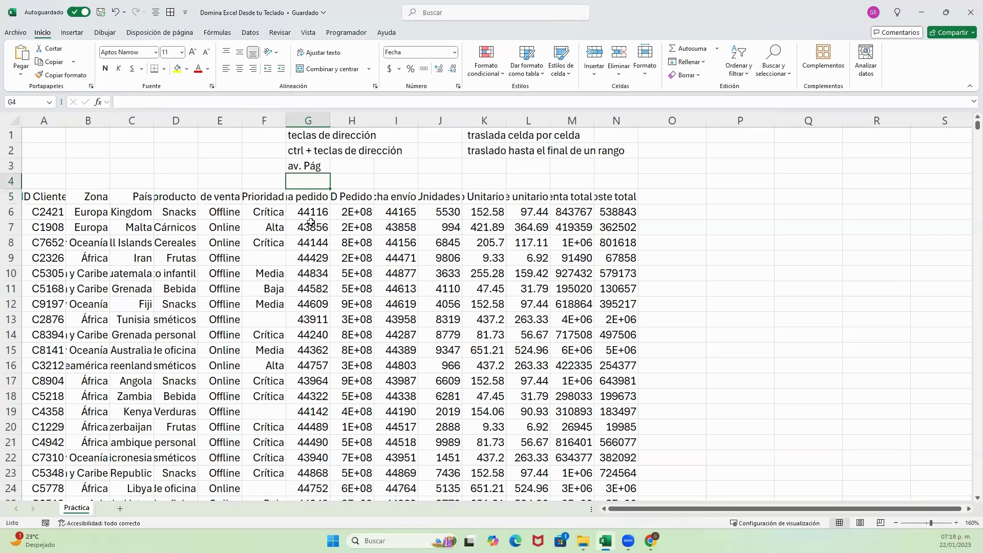
key("Up")
key("Up")
key("Up")
key("Down")
key("Down")
Describe the av. Pág shortcut in K3 as "trasladar un rango de filas (hacia abajo)".
key("Right")
key("Right")
key("Left")
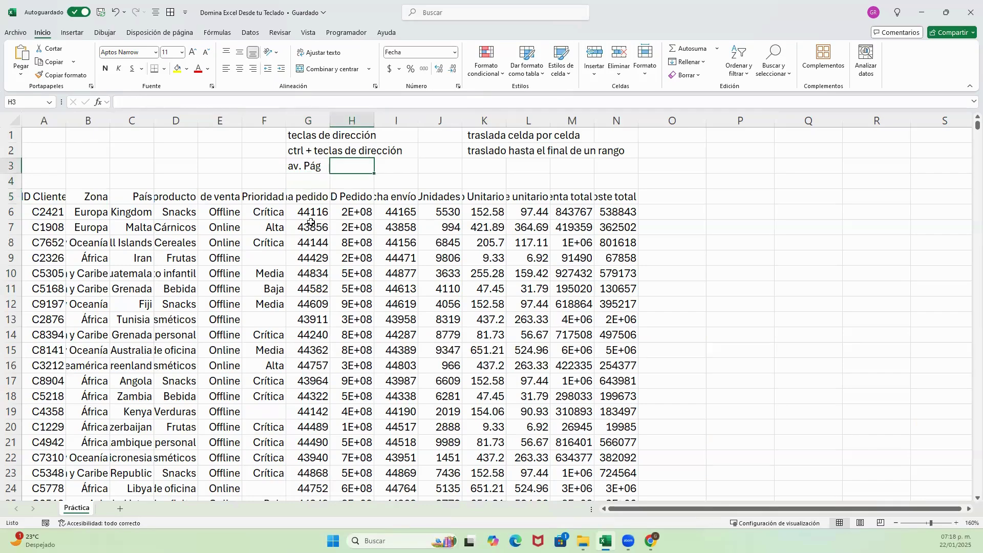
key("Left")
key("Right")
key("Right")
key("Right")
key("Right")
type("tr")
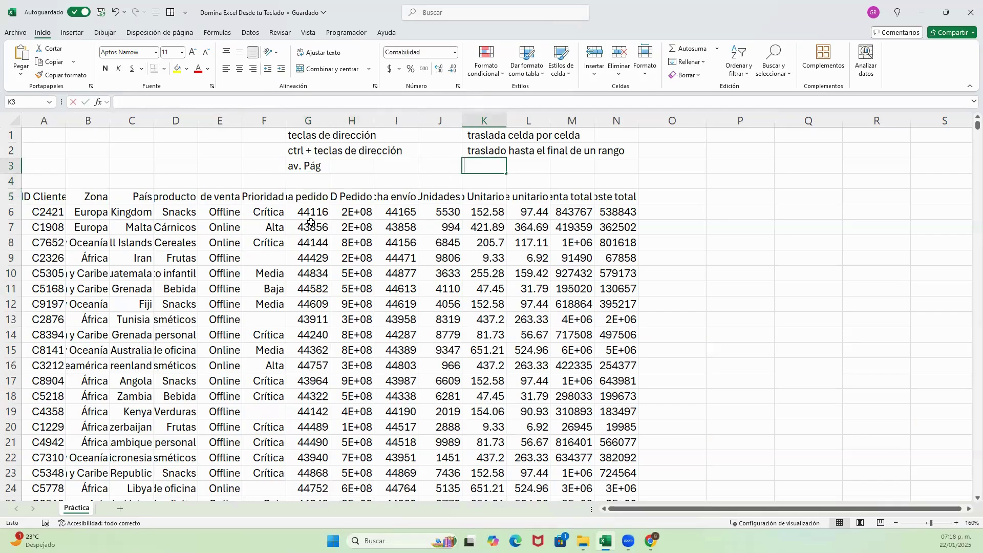
type("aslad")
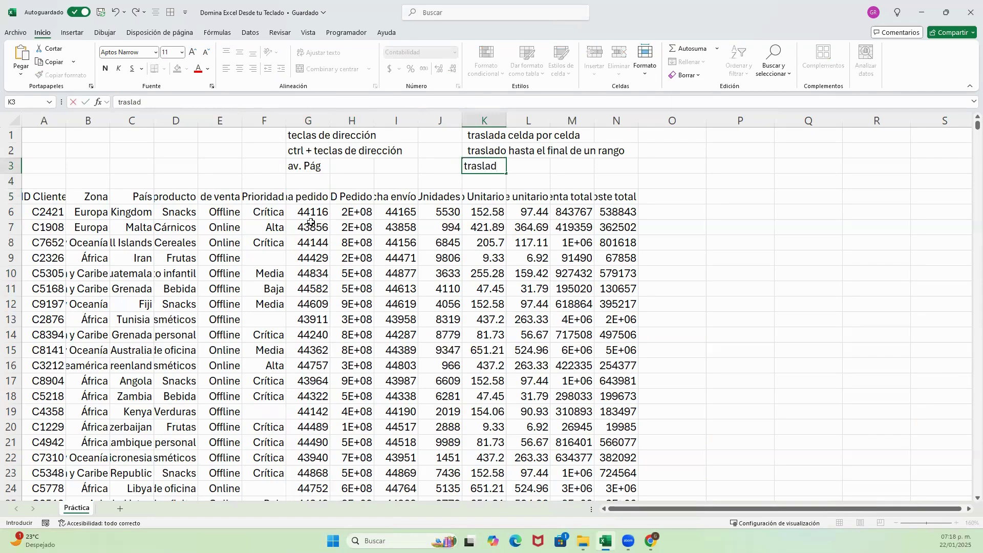
type("ar un rango")
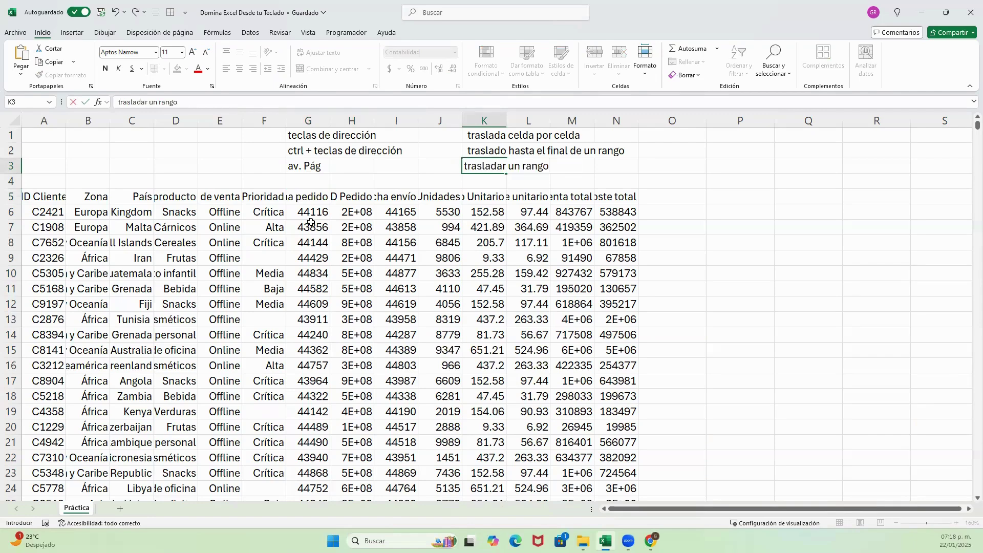
type(" de filas (hacia abajo)")
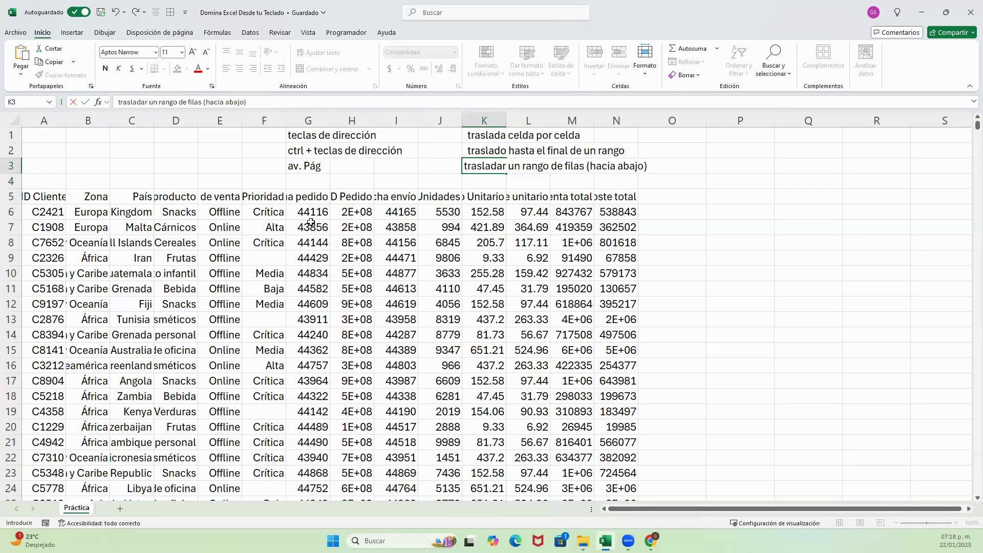
key("Return")
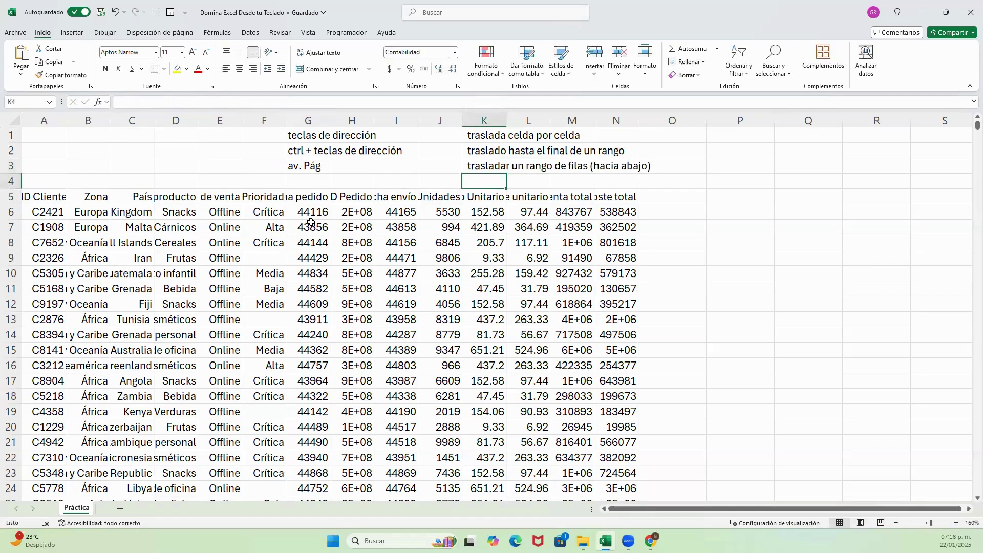
Insert a blank row at row 4, directly below the av. Pág note.
key("Down")
key("Down")
key("Left")
key("Left")
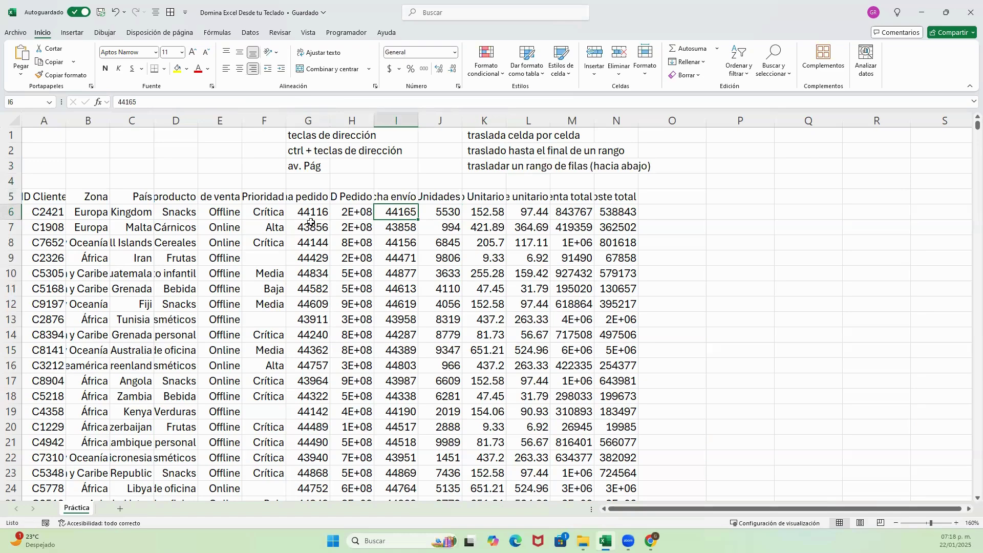
key("Up")
key("Up")
key("Left")
key("Left")
key("shift+space")
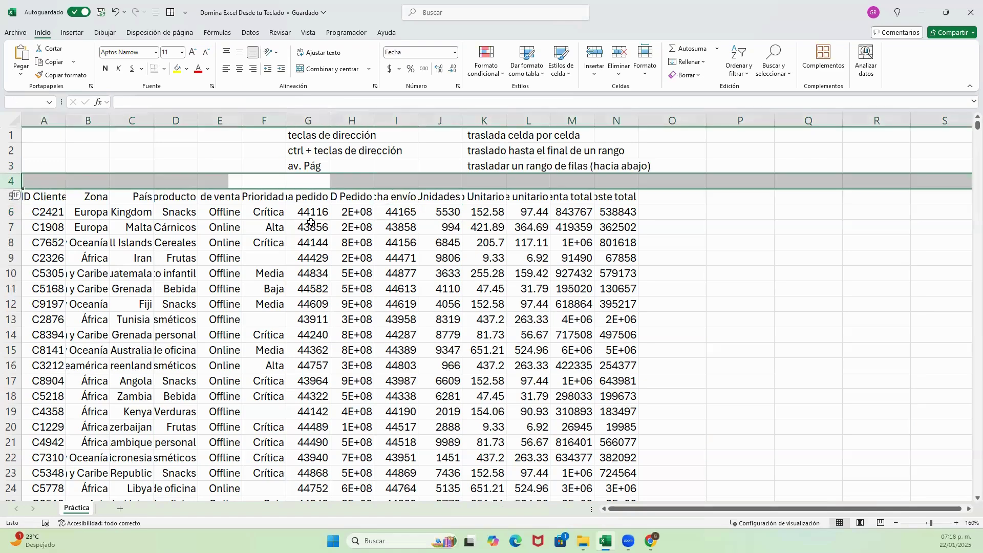
key("ctrl+plus")
key("Up")
key("Down")
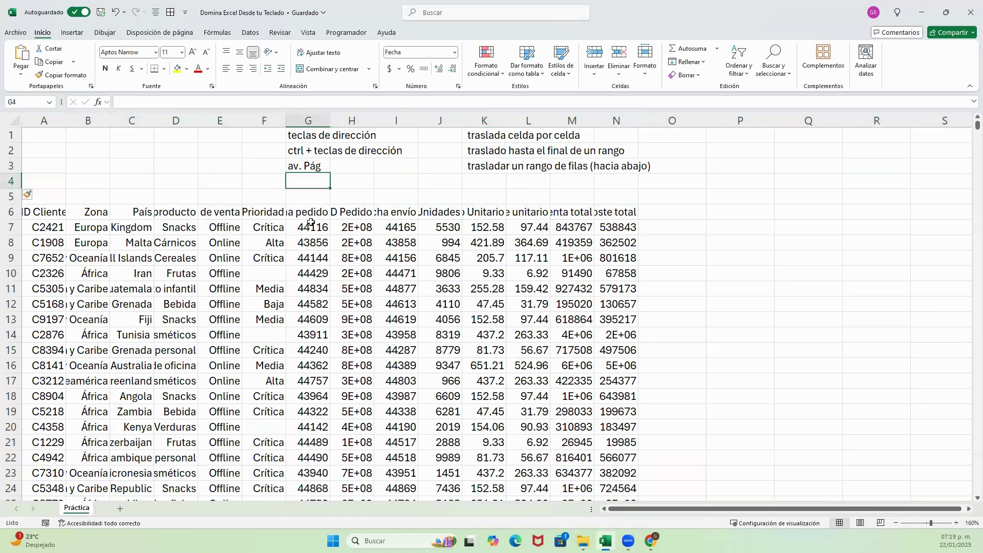
Add "re pág." in G4 as the fourth shortcut note.
type("re pág.")
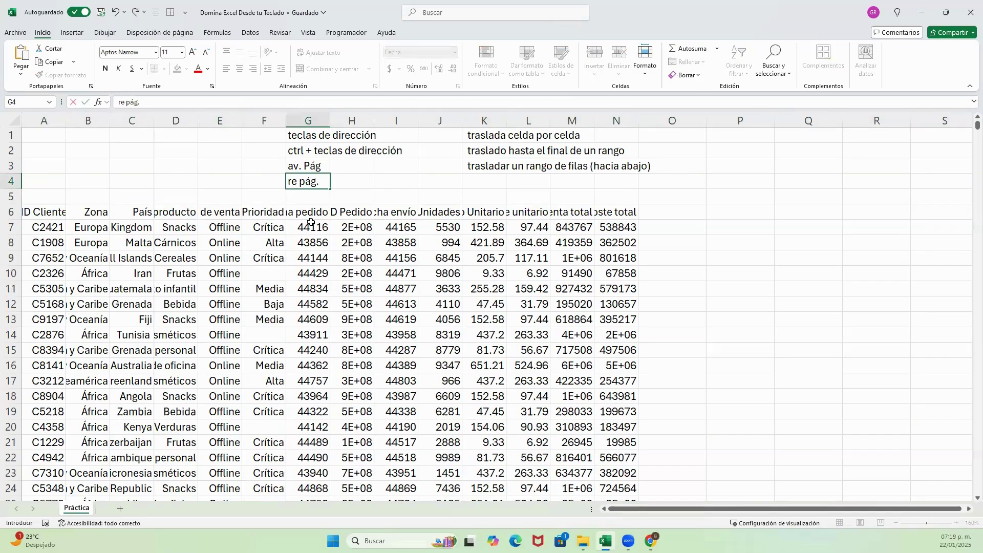
key("Return")
key("Up")
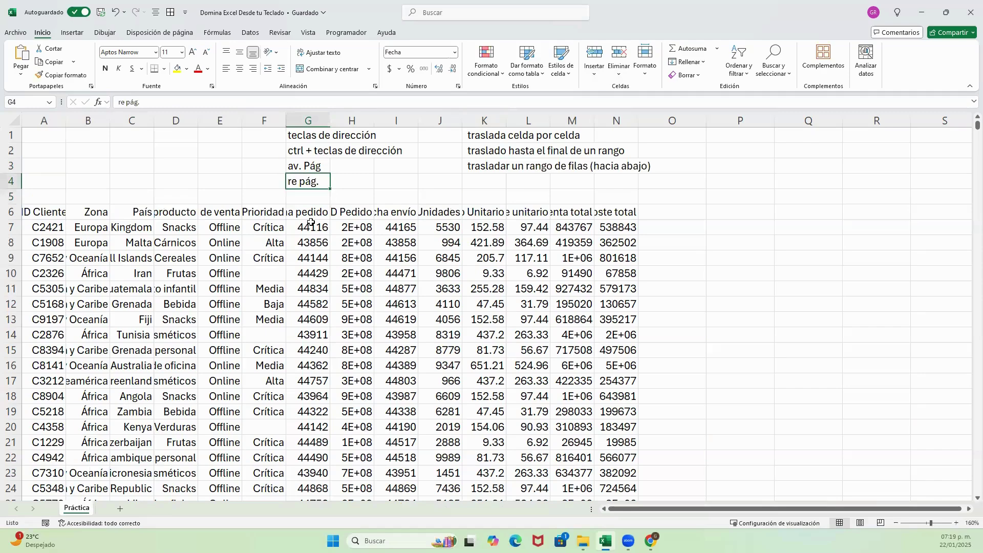
Copy the av. Pág description from K3 into K4.
key("Right")
key("Right")
key("Right")
key("Right")
key("Up")
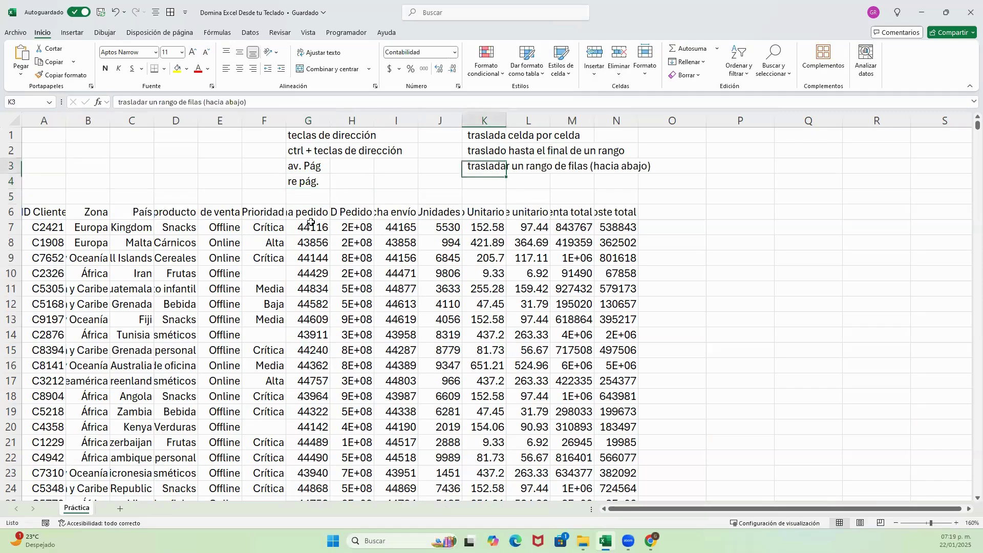
key("ctrl+x")
key("Down")
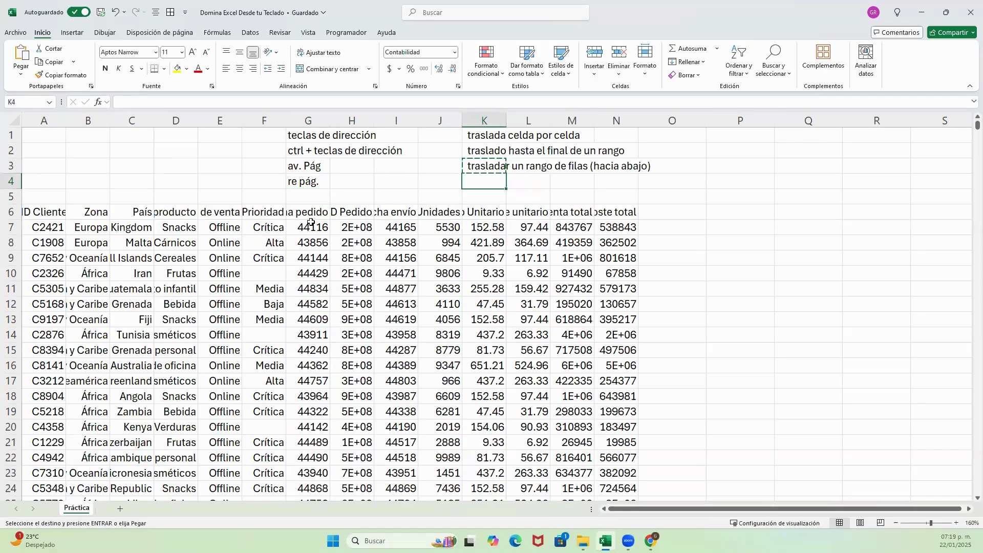
key("Return")
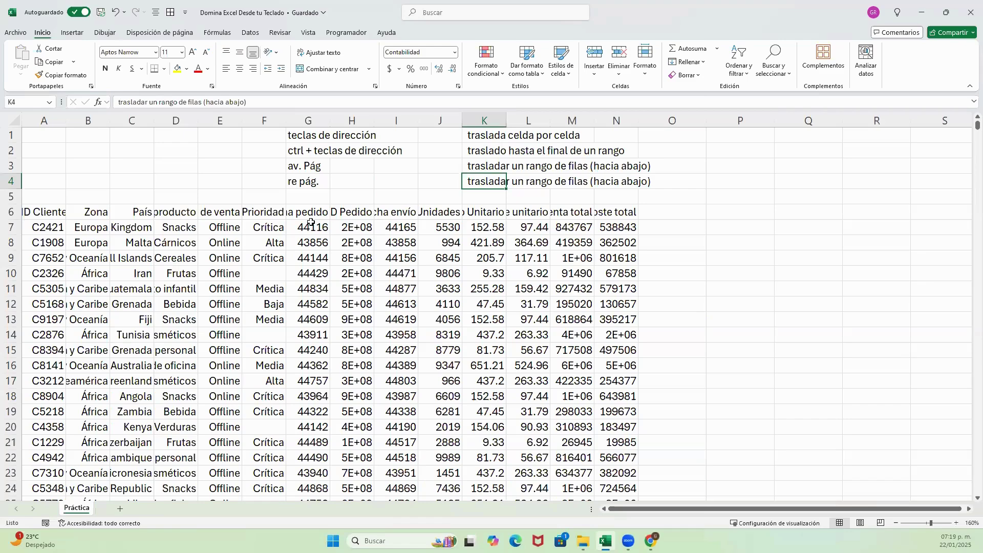
Edit the copied description in K4 to read "trasladar un rango de filas (hacia arriba)".
key("Left")
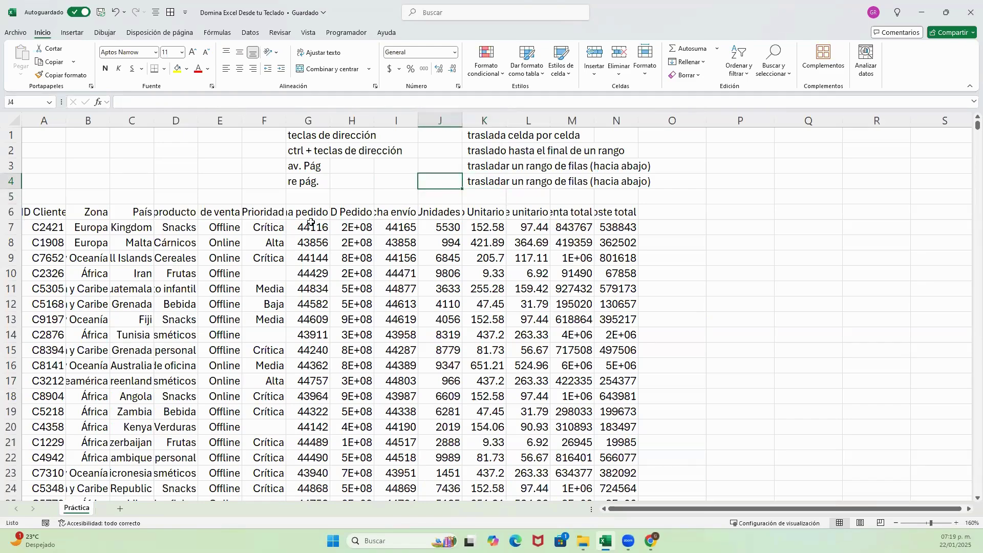
key("Right")
key("F2")
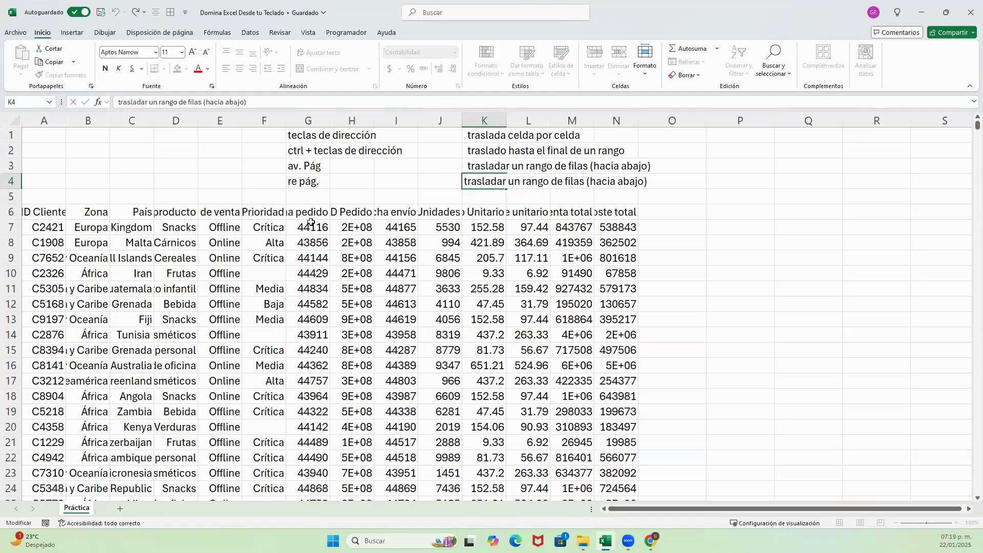
key("BackSpace")
key("BackSpace")
key("BackSpace")
key("BackSpace")
type("rriba")
key("Return")
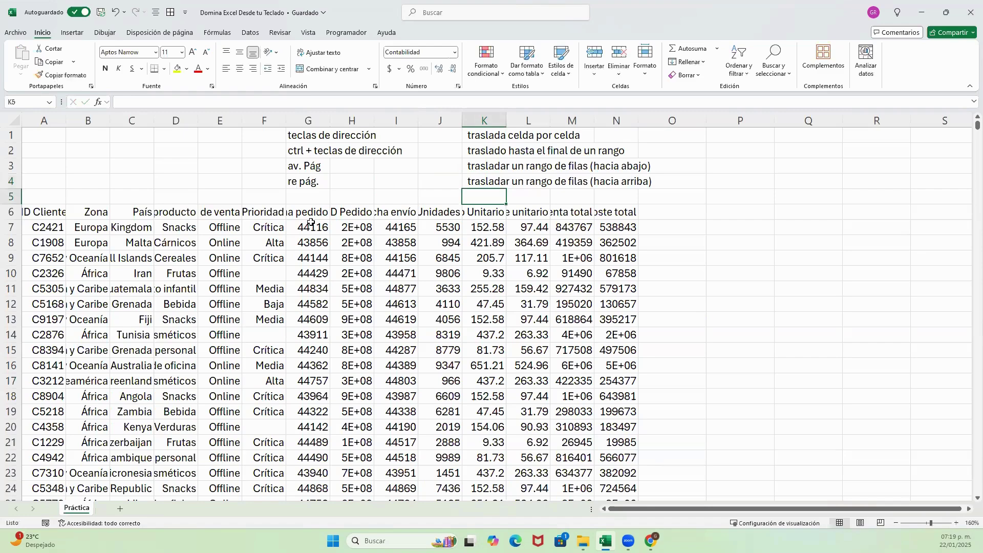
Move down column K to K10 and along row 10 toward the first columns.
key("Down")
key("Down")
key("Down")
key("Down")
key("Down")
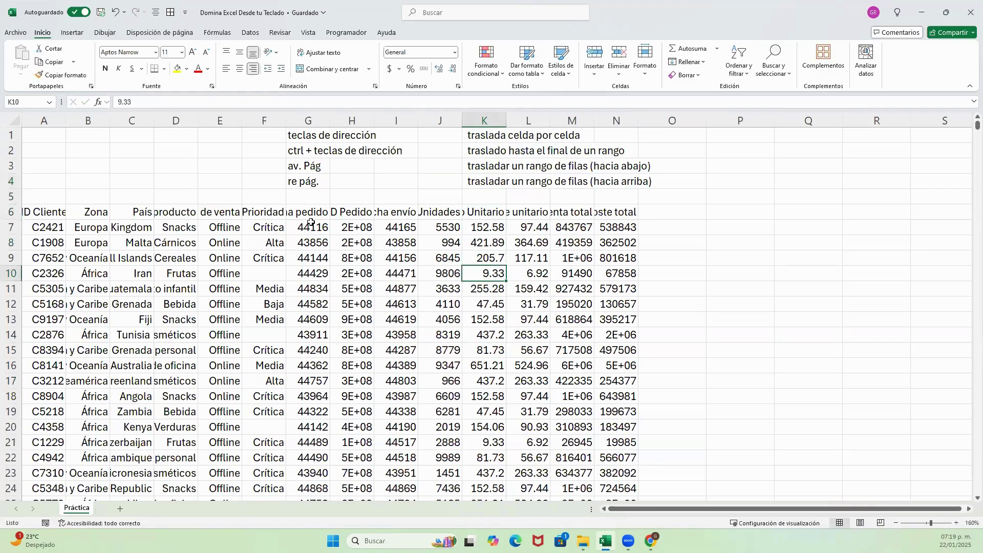
key("Left")
key("Left")
key("Left")
key("Left")
key("Left")
key("Left")
key("Left")
key("Left")
key("Left")
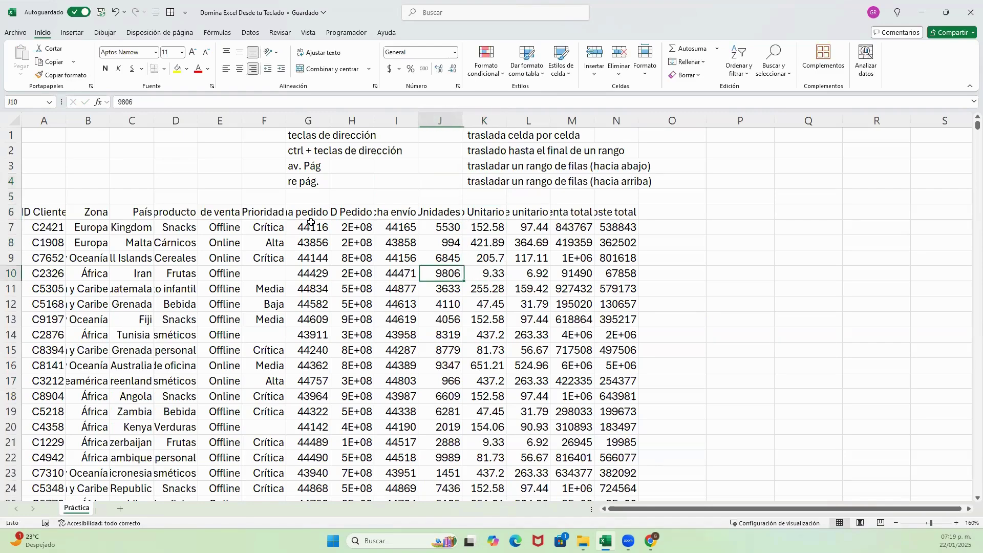
Return to the Prioridad column and jump up to its header in F6.
key("Right")
key("Right")
key("Right")
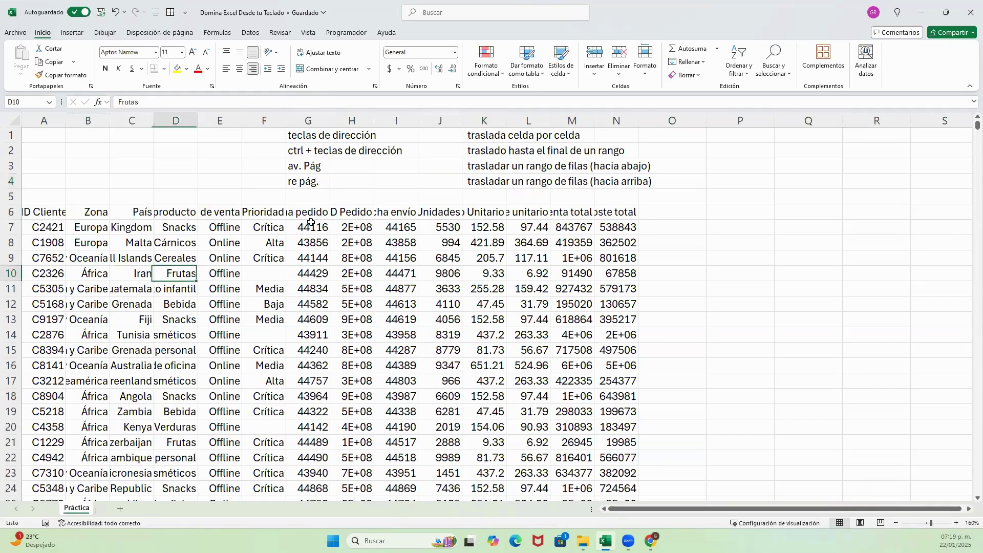
key("ctrl+Up")
key("ctrl+Up")
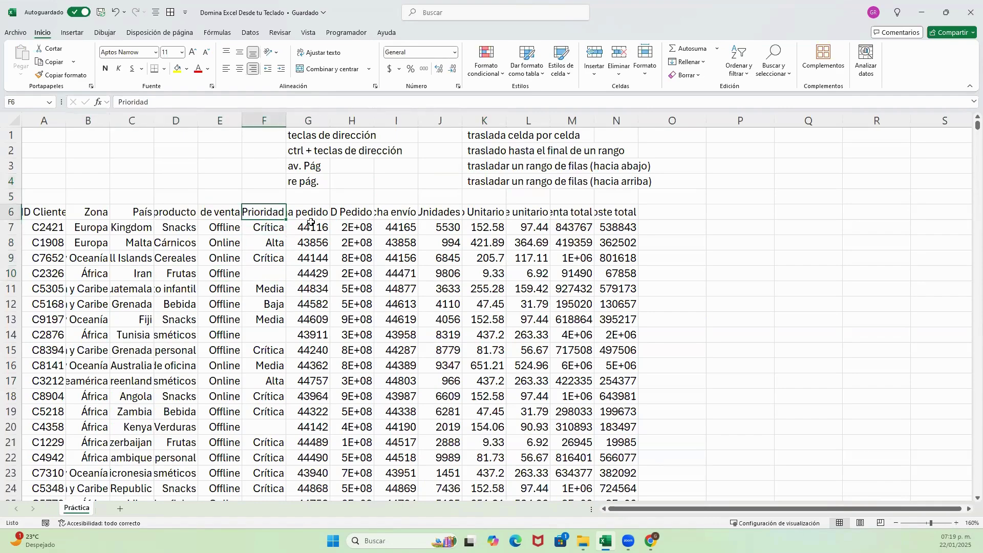
Move down from the Prioridad header to F8, then page down column F screen by screen to F152.
key("Down")
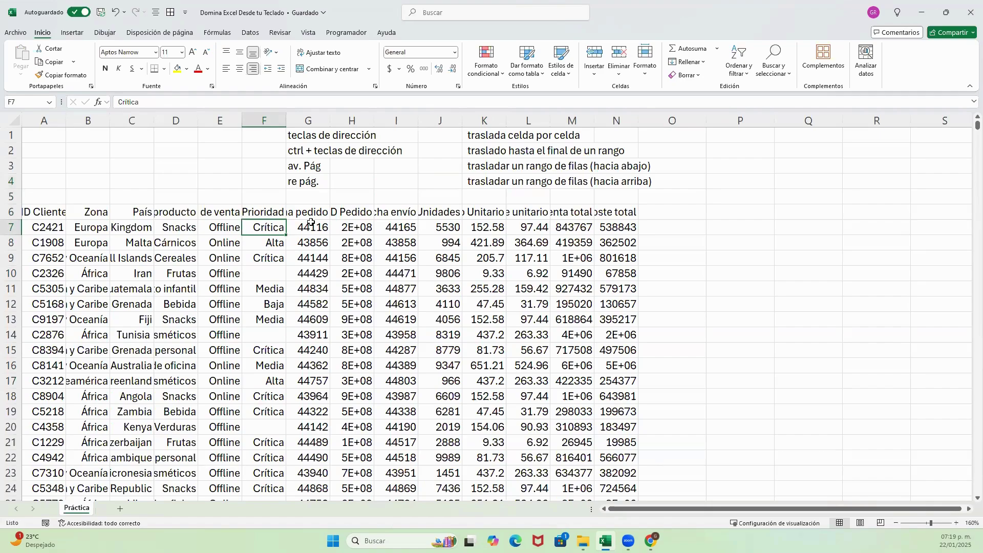
key("Down")
key("Page_Down")
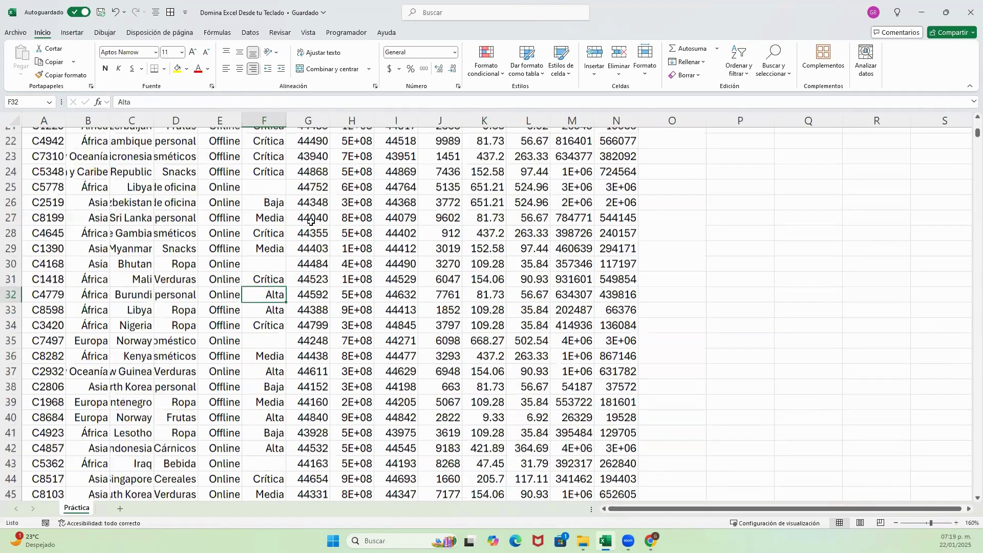
key("Page_Down")
key("Page_Down")
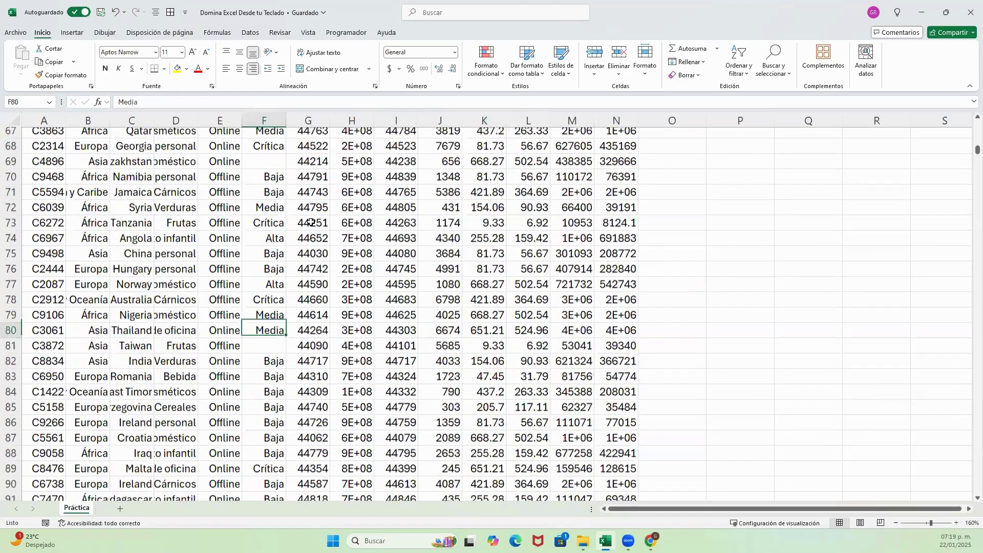
scroll(310, 222, "down", 2)
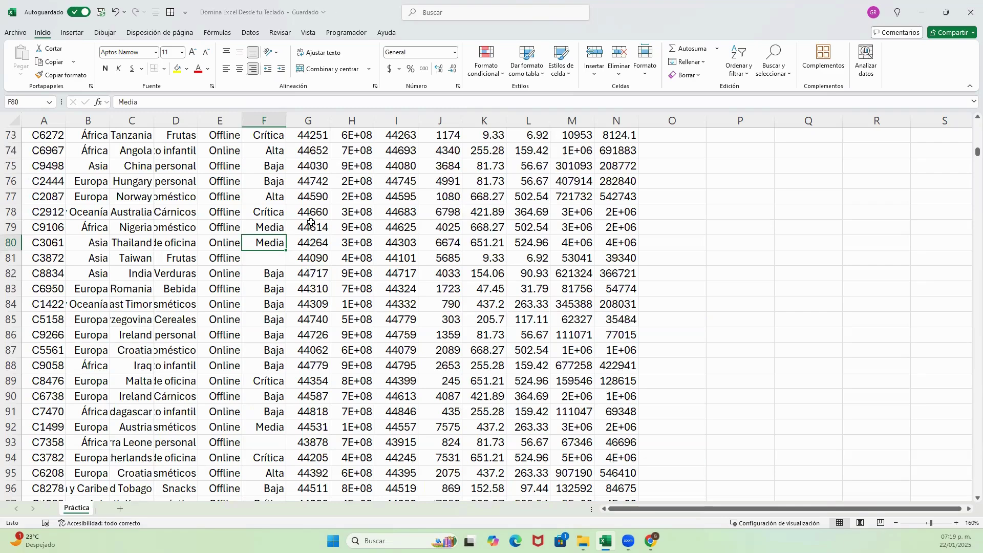
key("Page_Down")
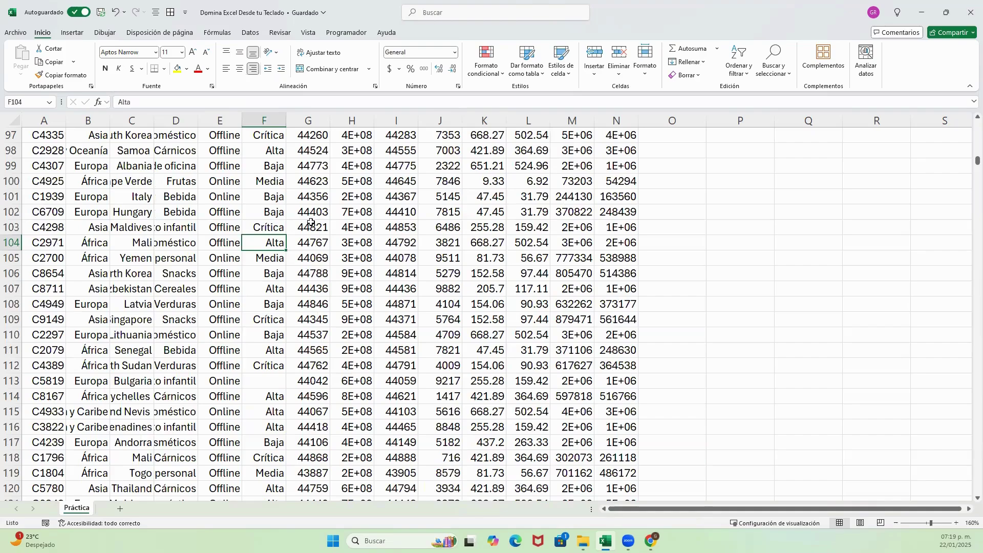
key("Page_Down")
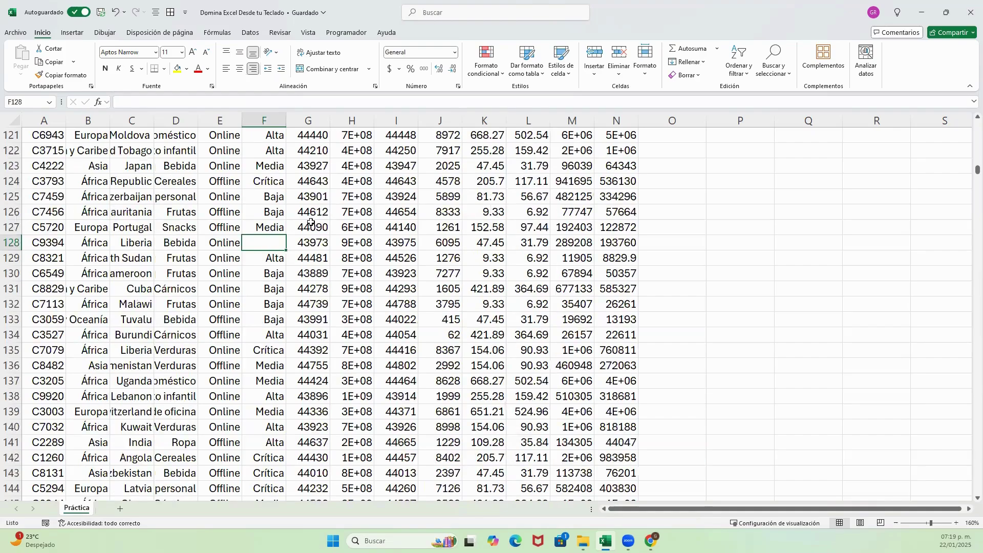
key("Page_Down")
key("Page_Down")
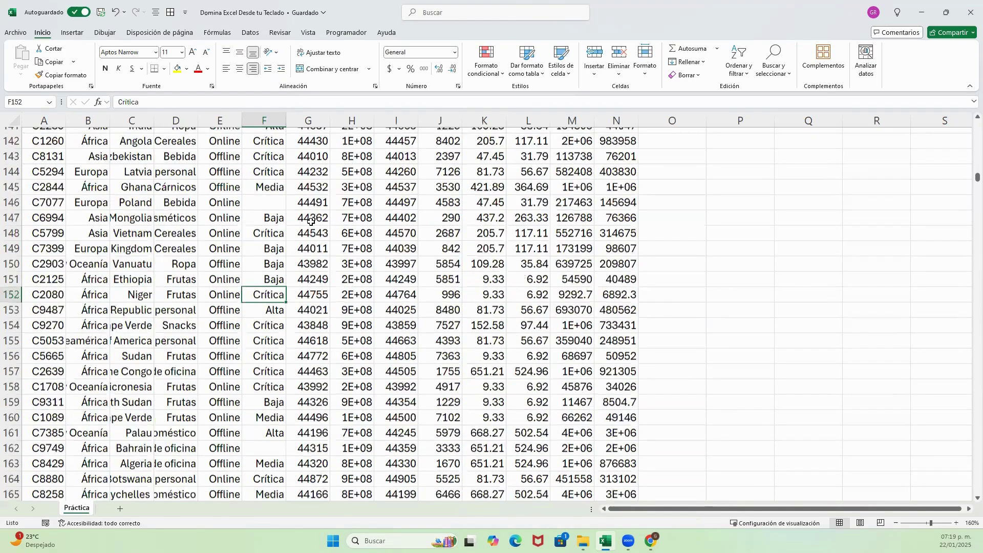
Page down column F to F200, then page back up screen by screen to F56.
key("Page_Down")
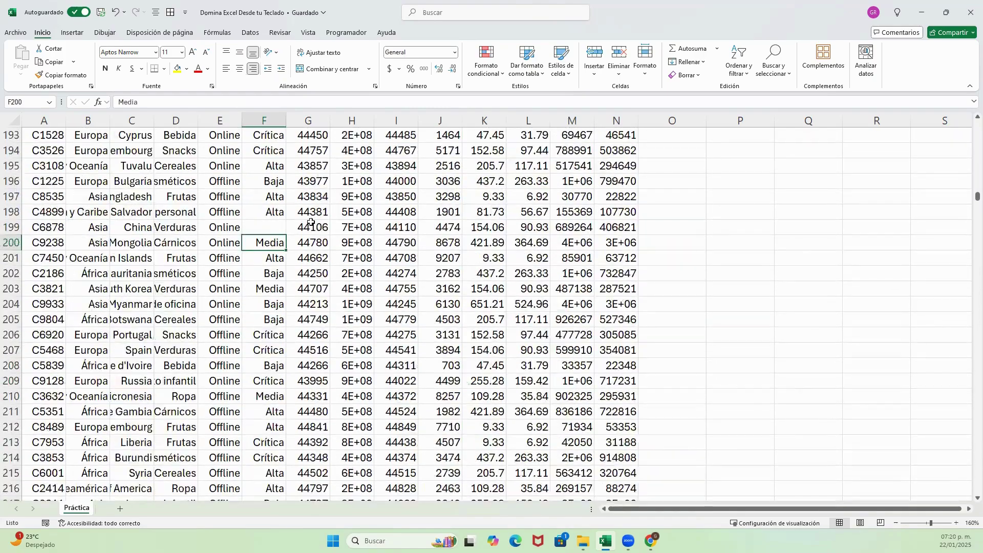
key("Page_Up")
key("Page_Up")
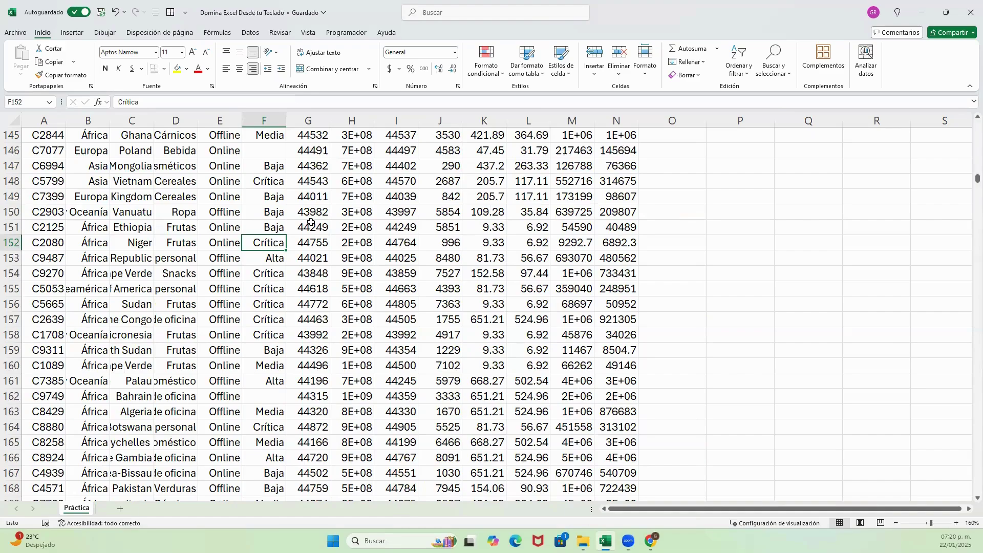
key("Page_Up")
key("Page_Up")
key("Page_Up")
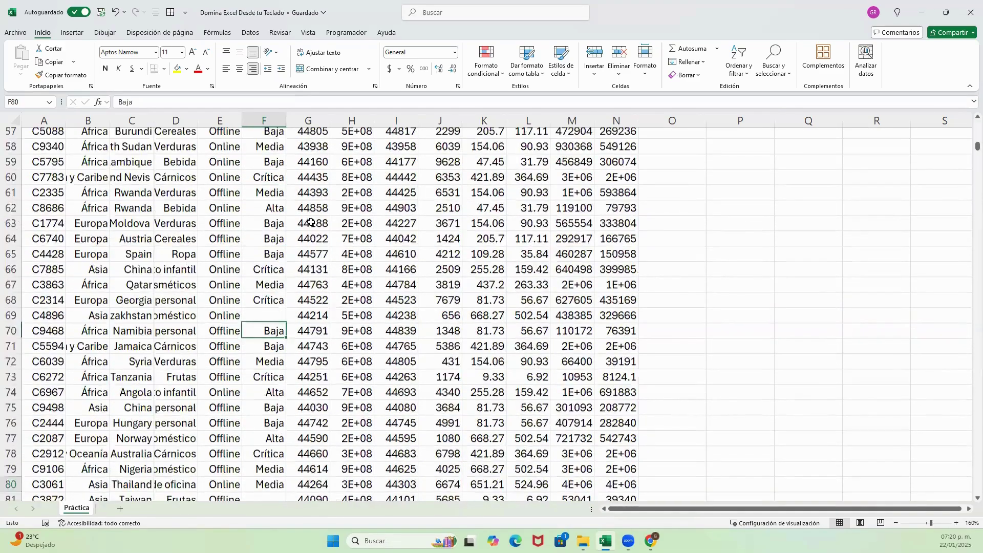
key("Page_Up")
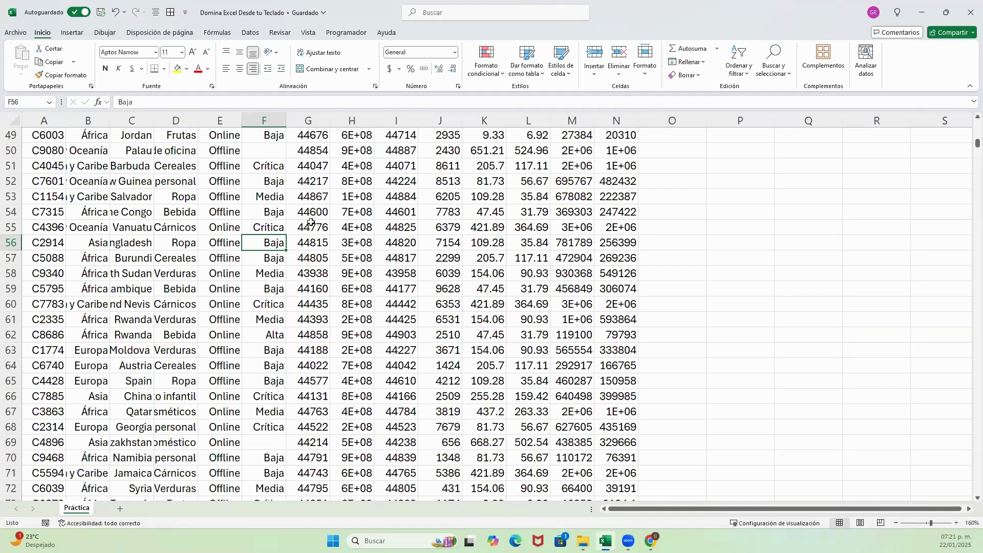
Move one row at a time between F56 and F55, then page down from F55 to F127.
key("Up")
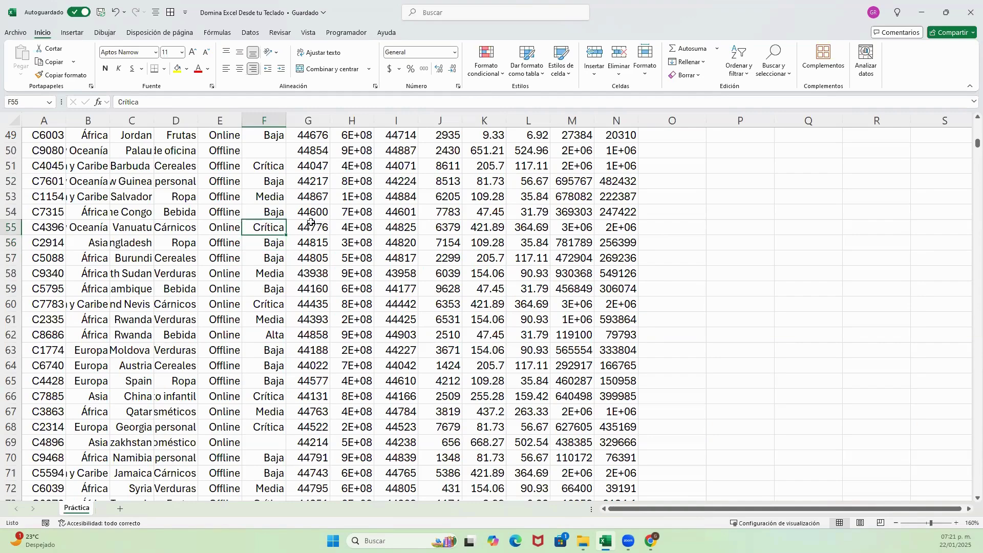
key("Down")
key("Up")
key("Page_Down")
key("Page_Down")
key("Page_Down")
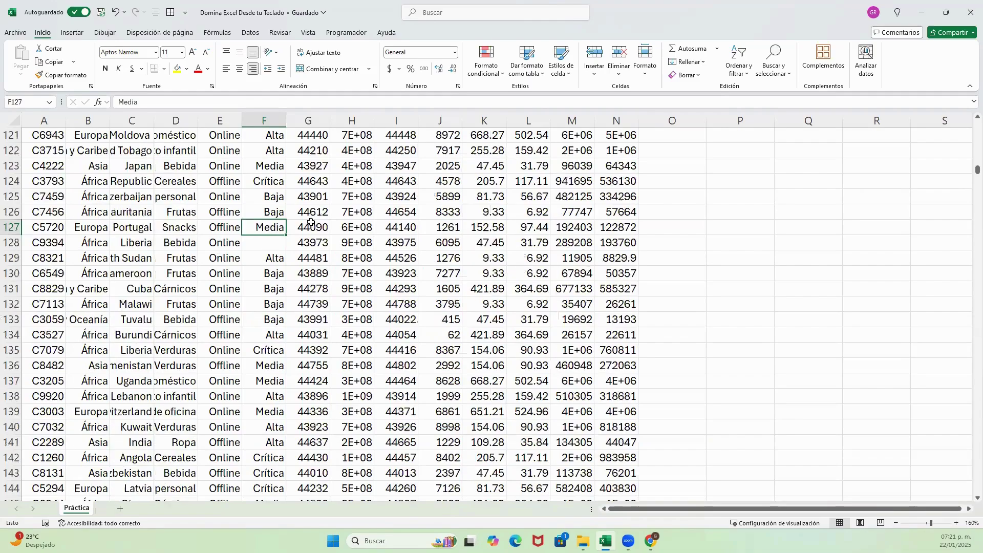
Page up one screen to F103, then page down column F screen by screen to F295.
key("Page_Up")
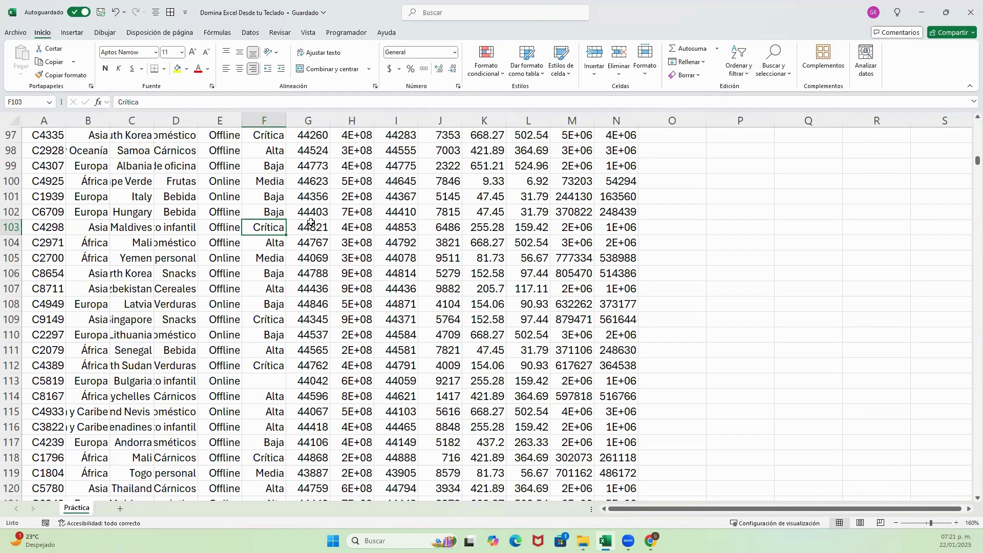
key("Page_Down")
key("Page_Down")
key("Page_Down")
key("Page_Down")
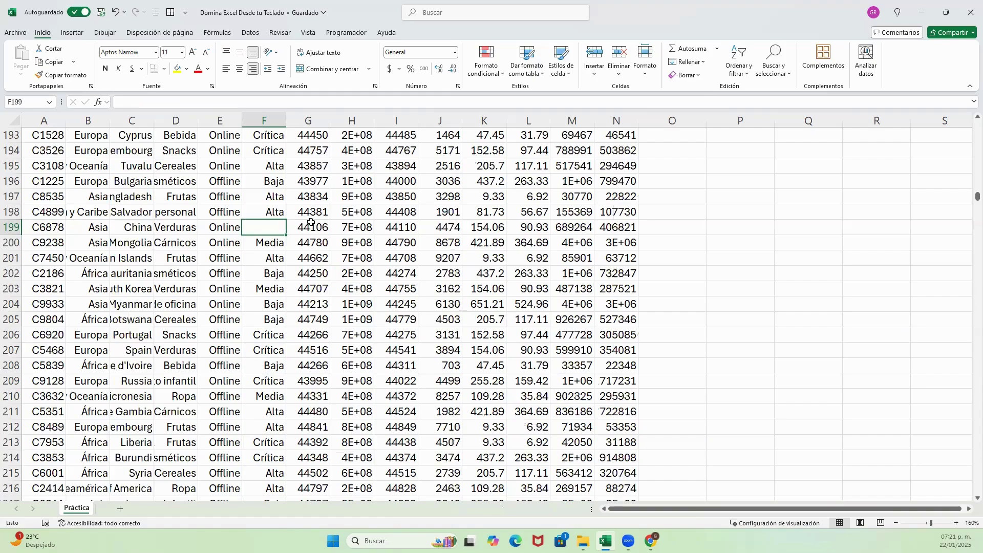
key("Page_Down")
key("Page_Down")
key("Page_Down")
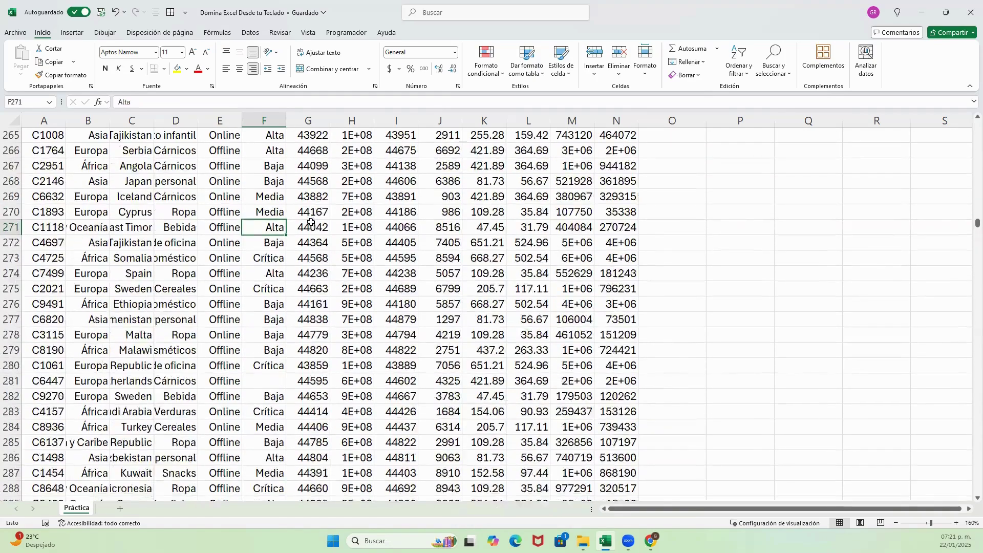
key("Page_Down")
scroll(310, 221, "down", 1)
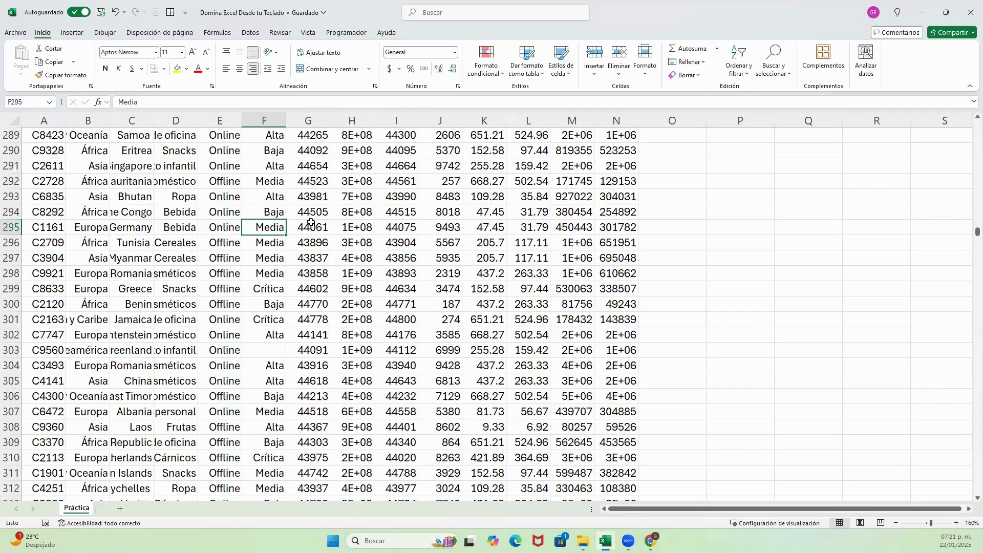
Page up column F screen by screen from F295 to F127.
key("Page_Up")
key("Page_Up")
key("Page_Up")
key("Page_Up")
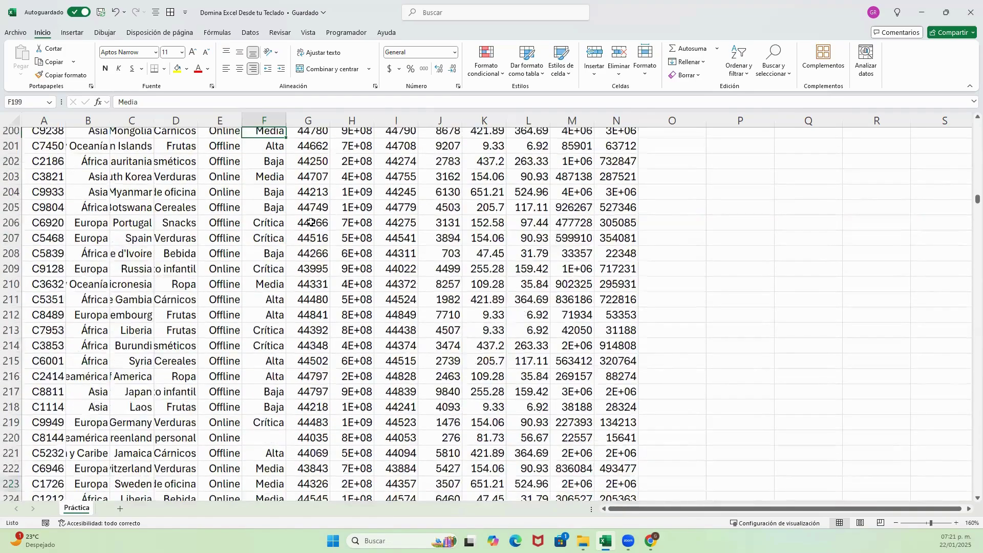
key("Page_Up")
key("Page_Up")
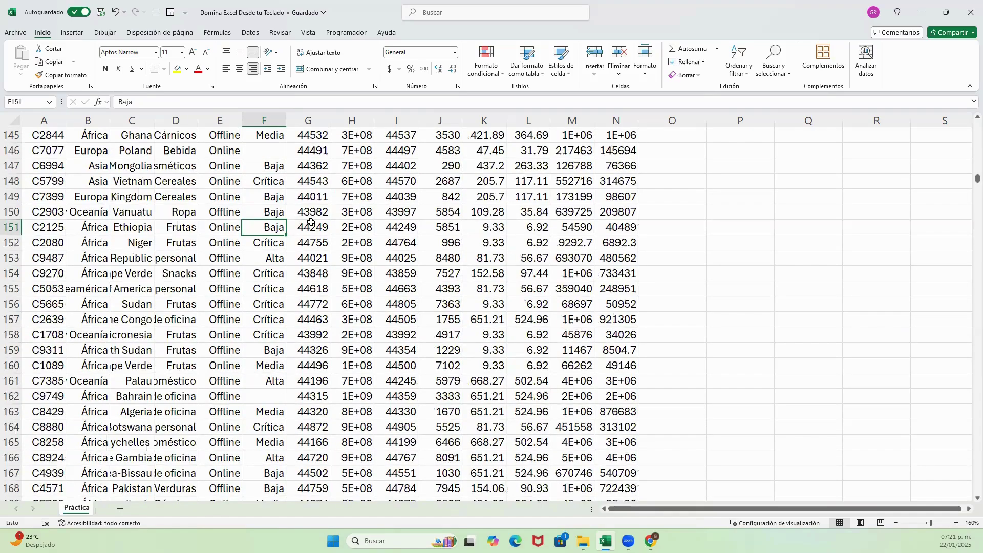
key("Page_Up")
Page down column F four screens from F127, then page up the same number of screens back to F127.
key("Page_Down")
key("Page_Down")
key("Page_Down")
key("Page_Down")
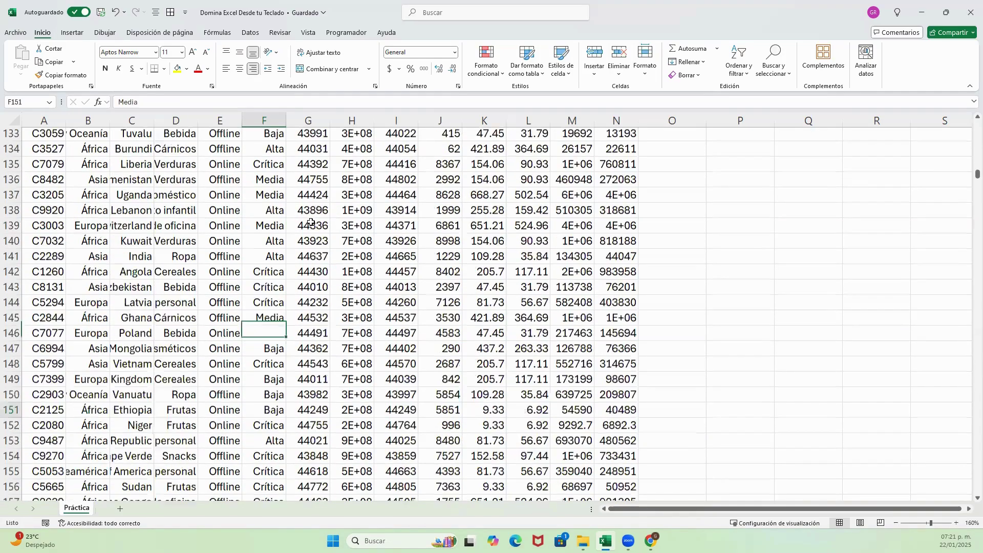
key("Page_Up")
key("Page_Up")
key("Page_Up")
key("Page_Up")
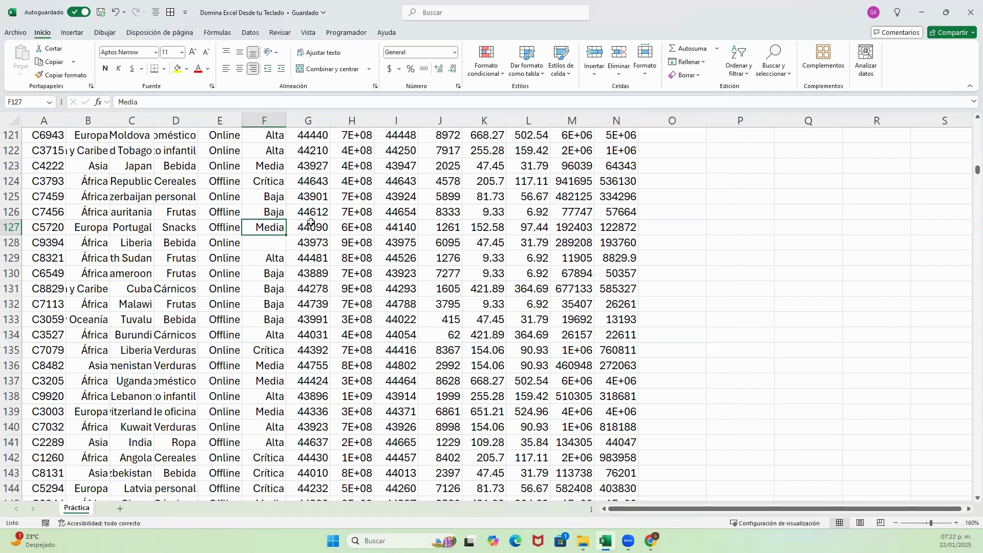
Move up column F one row at a time from F127 to F103.
key("Up")
key("Up")
key("Up")
key("Up")
key("Up")
key("Up")
key("Up")
key("Up")
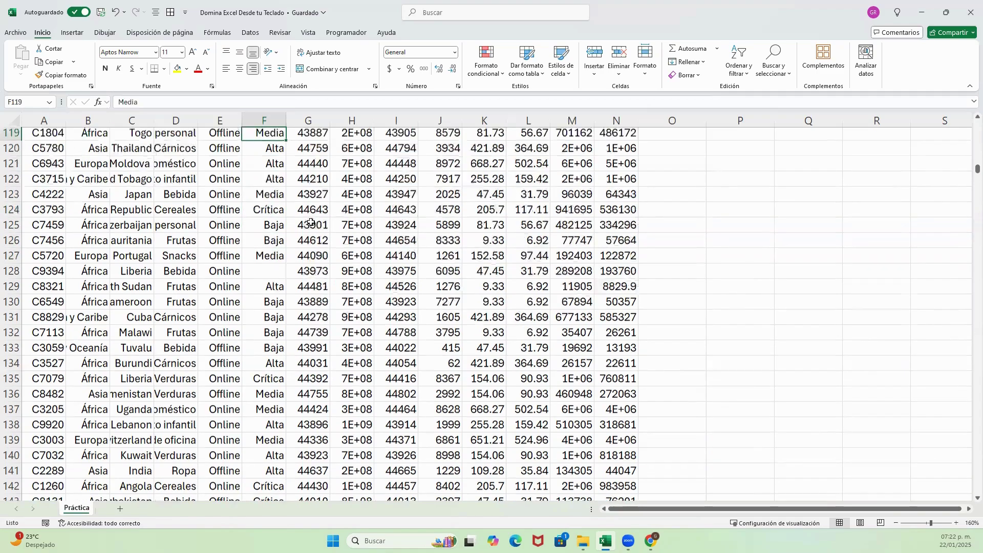
key("Up")
key("Up")
key("Up")
key("Up")
key("Up")
key("Up")
key("Up")
key("Up")
key("Up")
key("Up")
key("Up")
key("Up")
key("Up")
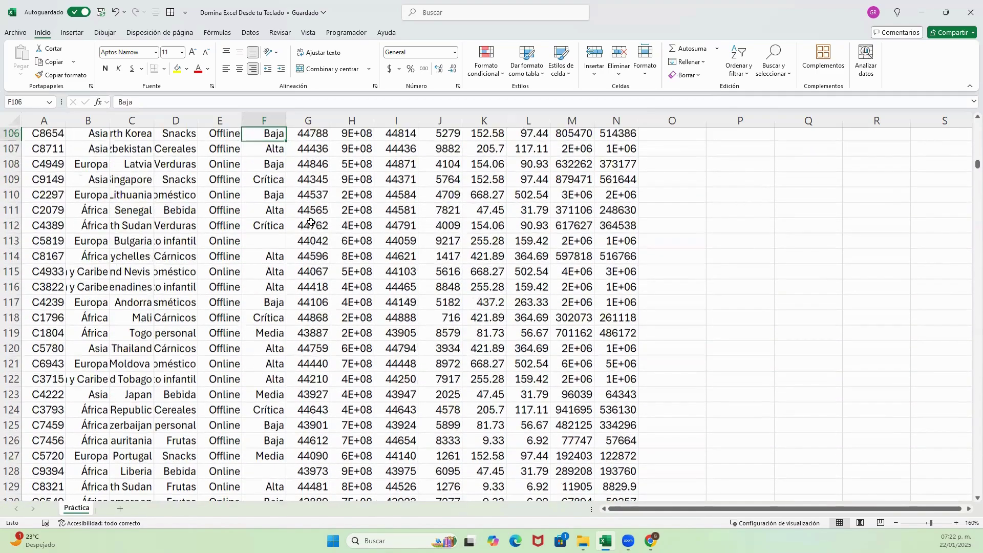
key("Up")
key("Up")
key("Up")
Move down column F one row at a time from F103 to F109.
key("Down")
key("Down")
key("Down")
key("Down")
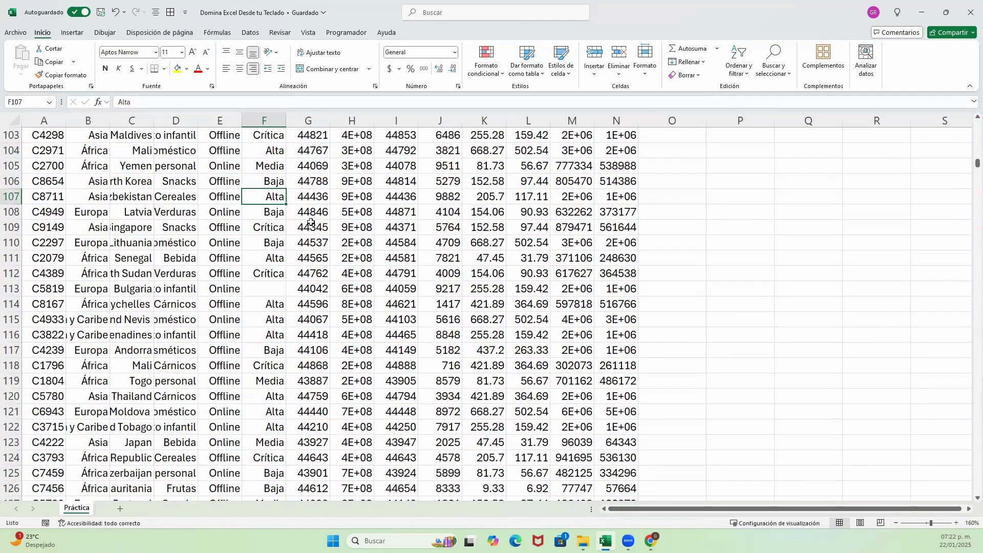
key("Down")
key("Down")
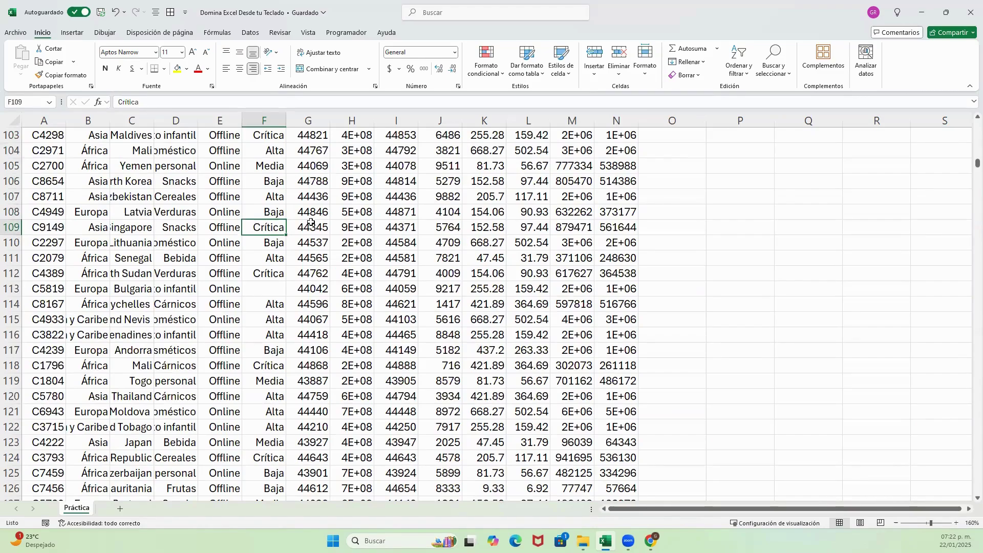
Return to the first Prioridad entry in F7, then page down column F to F127.
key("ctrl+Up")
key("Down")
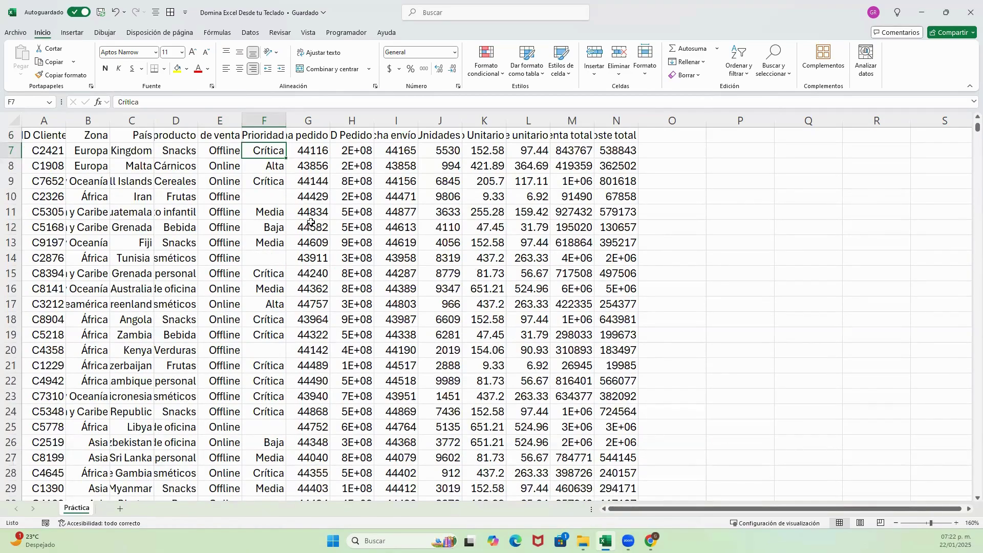
key("Page_Down")
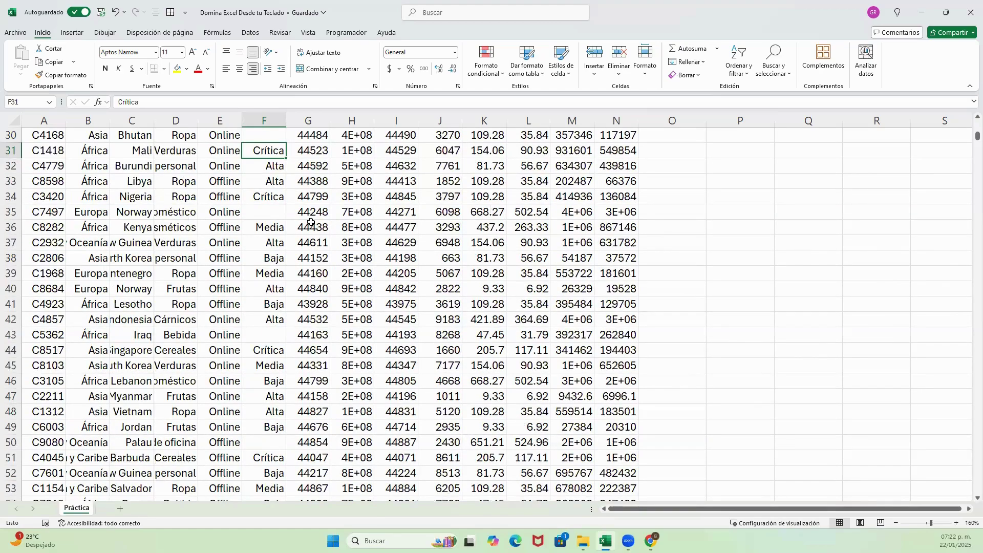
key("Page_Down")
key("Page_Down")
key("Page_Down")
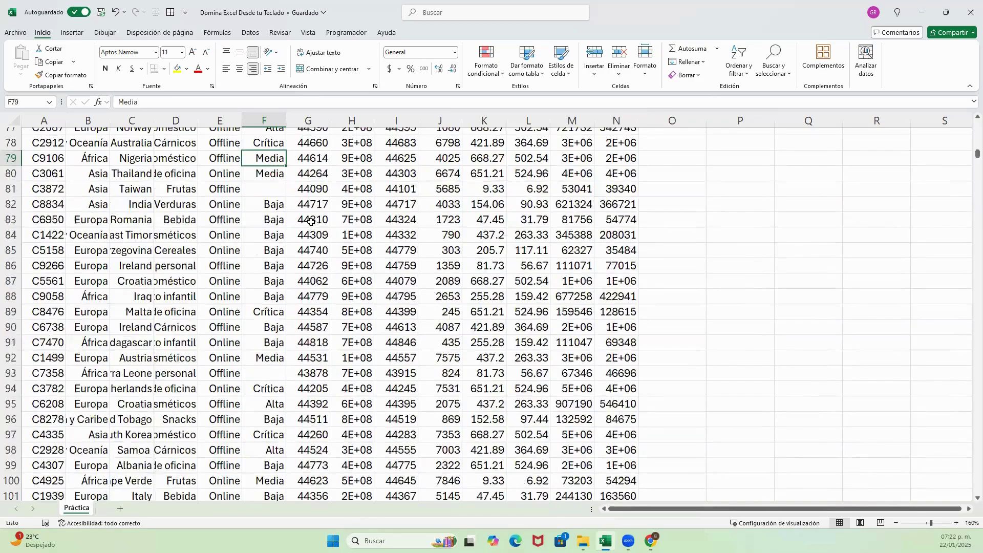
key("Page_Down")
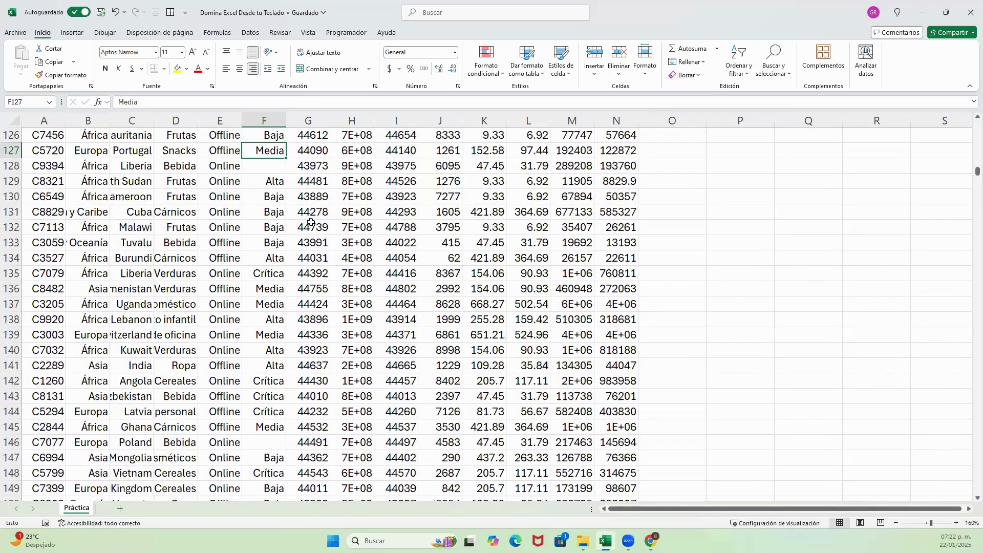
Keep paging down column F past the end of the sales data to F4703.
key("Page_Down")
key("Page_Down")
key("Page_Down")
key("Page_Down")
key("Page_Down")
key("Page_Down")
key("Page_Down")
key("Page_Down")
key("Page_Down")
key("Page_Down")
key("Page_Down")
key("Page_Down")
key("Page_Down")
key("Page_Down")
key("Page_Down")
key("Page_Down")
key("Page_Down")
key("Page_Down")
key("Page_Down")
key("Page_Down")
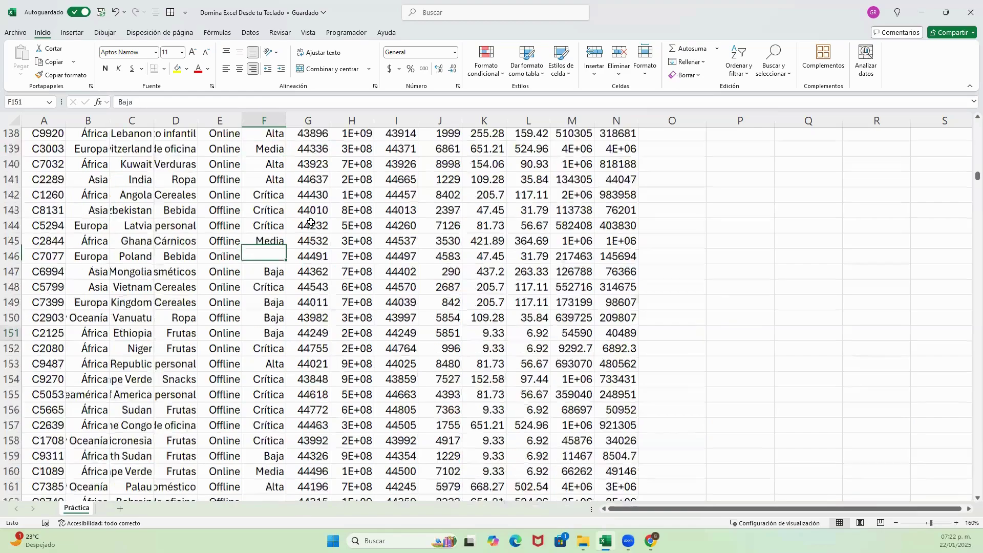
key("Page_Down")
key("Page_Down")
key("Page_Down")
key("Page_Down")
key("Page_Down")
key("Page_Down")
key("Page_Down")
key("Page_Down")
key("Page_Down")
key("Page_Down")
key("Page_Down")
key("Page_Down")
key("Page_Down")
key("Page_Down")
key("Page_Down")
key("Page_Down")
key("Page_Down")
key("Page_Down")
key("Page_Down")
key("Page_Down")
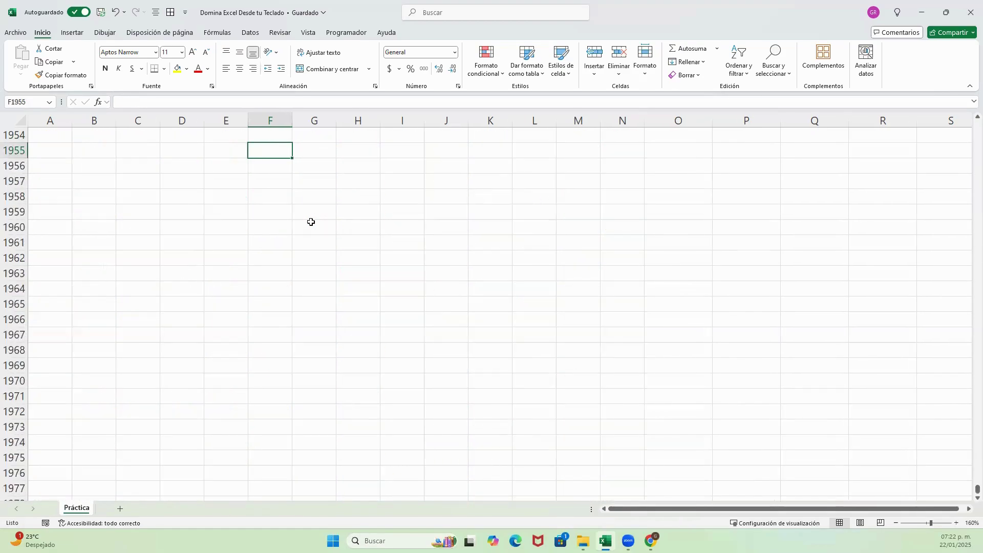
key("Page_Down")
key("Page_Down")
key("Page_Down")
key("Page_Down")
key("Page_Down")
key("Page_Down")
key("Page_Down")
key("Page_Down")
key("Page_Down")
key("Page_Down")
key("Page_Down")
key("Page_Down")
key("Page_Down")
key("Page_Down")
key("Page_Down")
key("Page_Down")
key("Page_Down")
key("Page_Down")
key("Page_Down")
key("Page_Down")
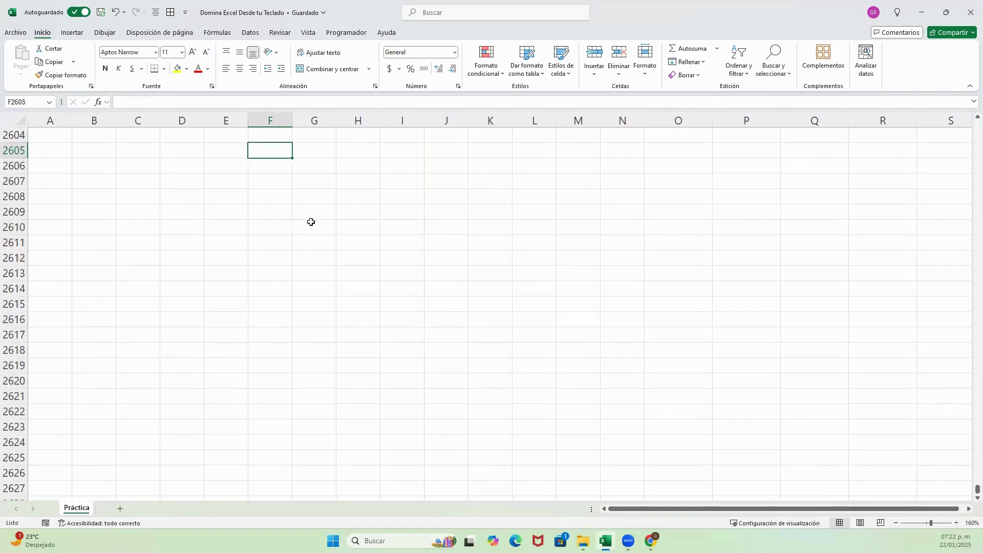
key("Page_Down")
key("Page_Down")
key("Page_Down")
key("Page_Down")
key("Page_Down")
key("Page_Down")
key("Page_Down")
key("Page_Down")
key("Page_Down")
key("Page_Down")
key("Page_Down")
key("Page_Down")
key("Page_Down")
key("Page_Down")
key("Page_Down")
key("Page_Down")
key("Page_Down")
key("Page_Down")
key("Page_Down")
key("Page_Down")
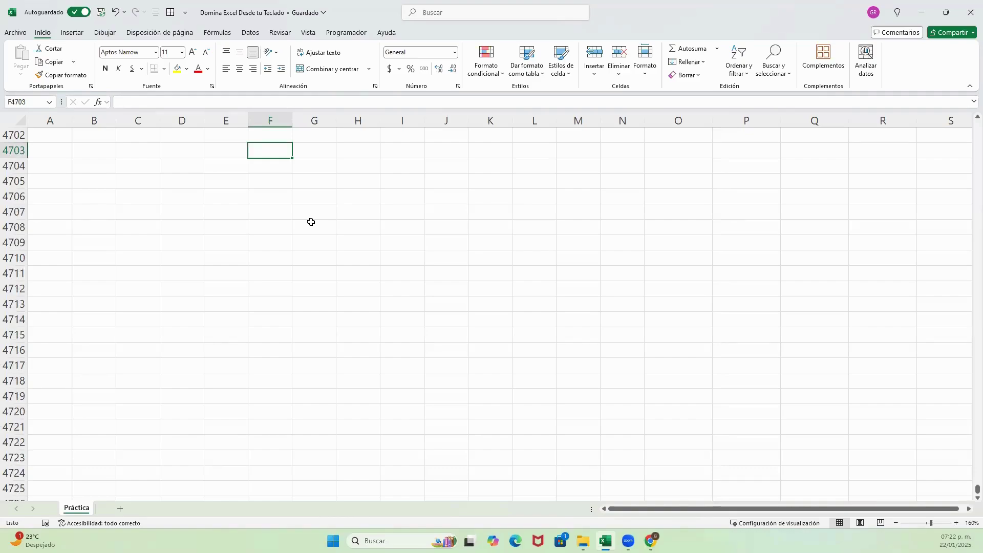
Page up column F from F4703 back to F20 in the sales data.
key("Page_Up")
key("Page_Up")
key("Page_Up")
key("Page_Up")
key("Page_Up")
key("Page_Up")
key("Page_Up")
key("Page_Up")
key("Page_Up")
key("Page_Up")
key("Page_Up")
key("Page_Up")
key("Page_Up")
key("Page_Up")
key("Page_Up")
key("Page_Up")
key("Page_Up")
key("Page_Up")
key("Page_Up")
key("Page_Up")
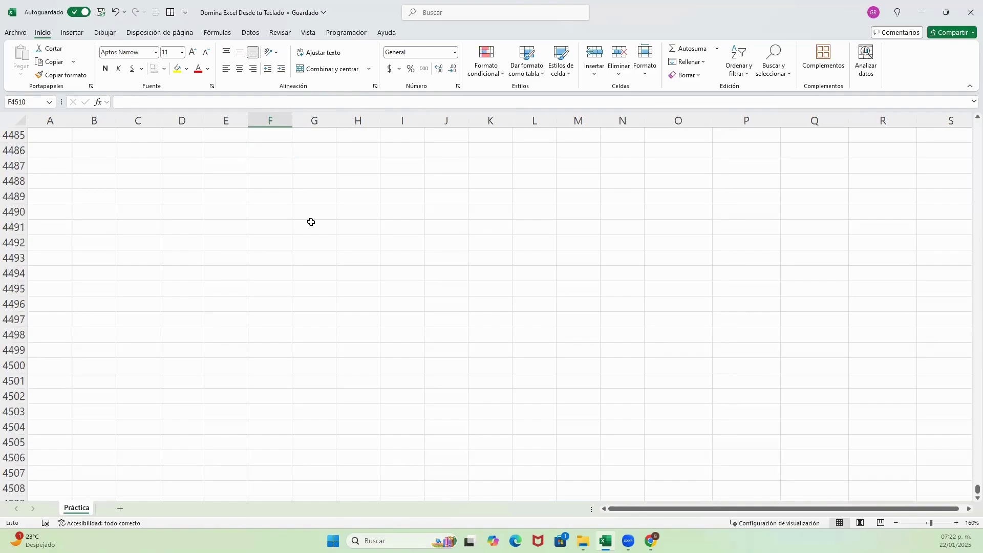
key("Page_Up")
key("Page_Up")
key("Page_Up")
key("Page_Up")
key("Page_Up")
key("Page_Up")
key("Page_Up")
key("Page_Up")
key("Page_Up")
key("Page_Up")
key("Page_Up")
key("Page_Up")
key("Page_Up")
key("Page_Up")
key("Page_Up")
key("Page_Up")
key("Page_Up")
key("Page_Up")
key("Page_Up")
key("Page_Up")
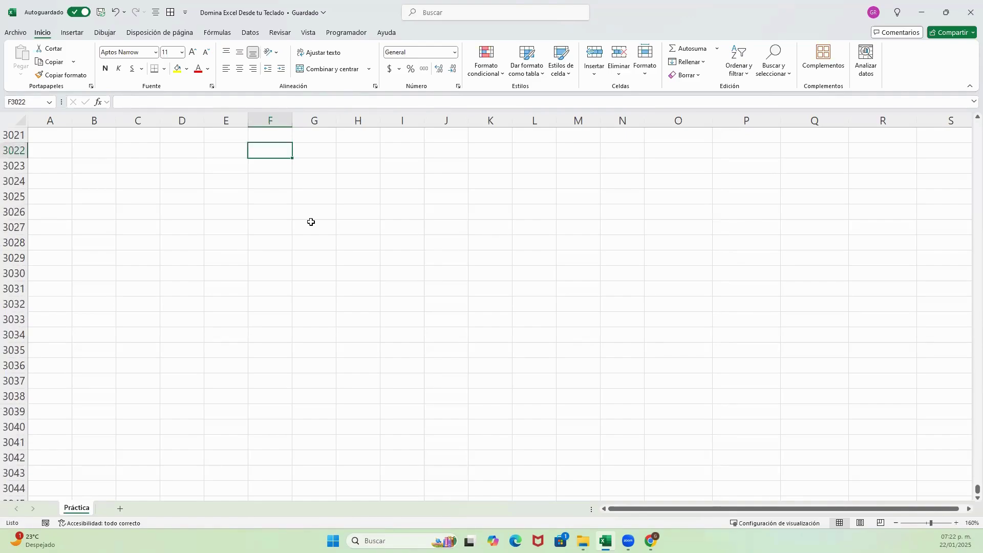
key("Page_Up")
key("Page_Up")
key("Page_Up")
key("Page_Up")
key("Page_Up")
key("Page_Up")
key("Page_Up")
key("Page_Up")
key("Page_Up")
key("Page_Up")
key("Page_Up")
key("Page_Up")
key("Page_Up")
key("Page_Up")
key("Page_Up")
key("Page_Up")
key("Page_Up")
key("Page_Up")
key("Page_Up")
key("Page_Up")
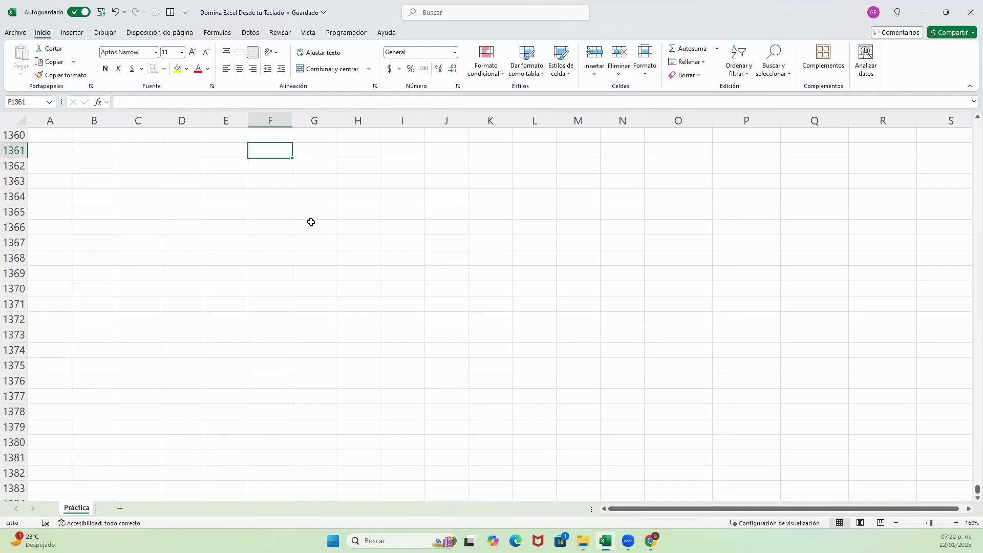
key("Page_Up")
key("Page_Up")
key("Page_Up")
key("Page_Up")
key("Page_Up")
key("Page_Up")
key("Page_Up")
key("Page_Up")
key("Page_Up")
key("Page_Up")
key("Page_Up")
key("Page_Up")
key("Page_Up")
key("Page_Up")
key("Page_Up")
key("Page_Up")
key("Page_Up")
key("Page_Up")
key("Page_Up")
key("Page_Up")
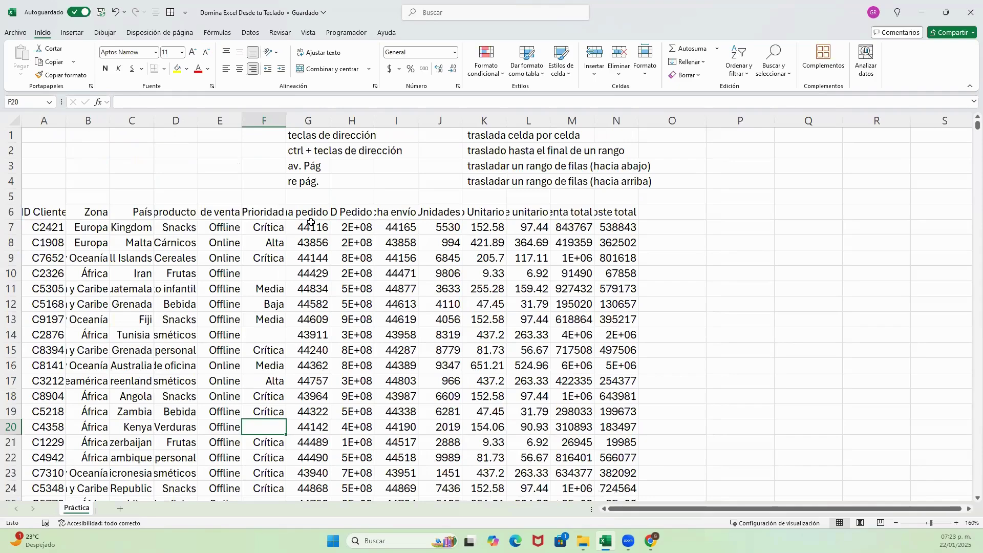
Move down column F one row at a time from F20 to F26.
key("Down")
key("Down")
key("Down")
key("Down")
key("Down")
key("Down")
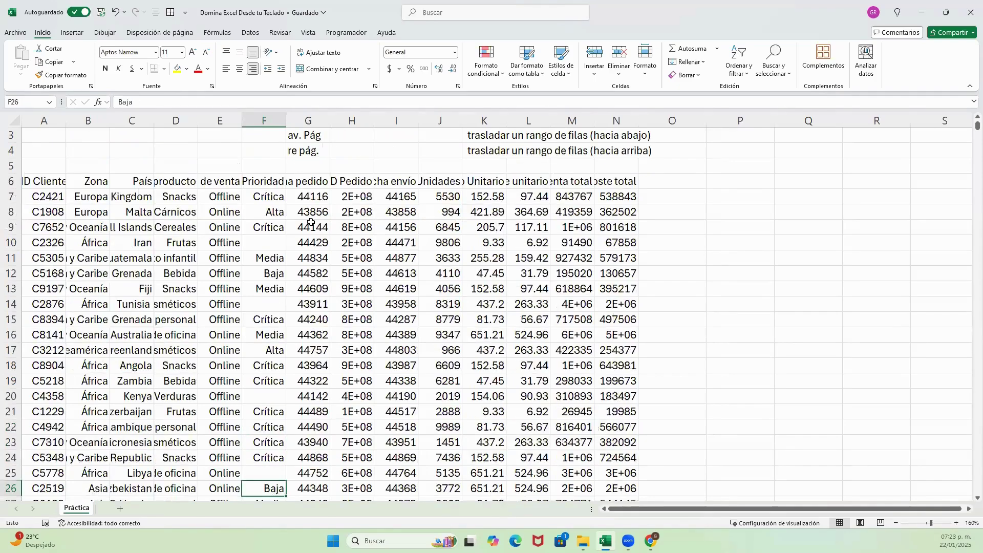
Move across to column H, jump to the bottom of its data, and jump back up to H1.
key("Right")
key("Right")
key("ctrl+Down")
key("ctrl+Up")
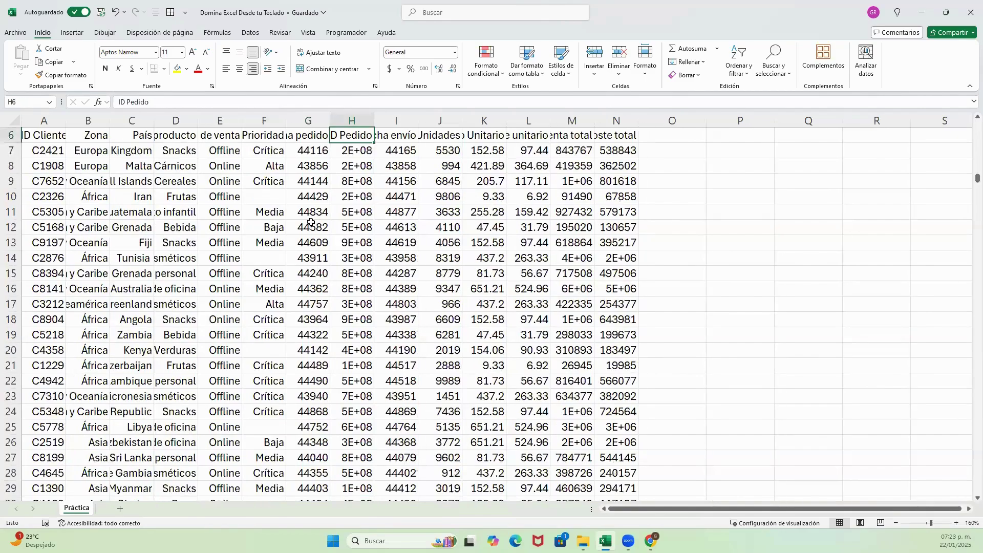
key("ctrl+Up")
key("ctrl+Up")
Insert a blank row at row 5, between the shortcut notes and the data headers.
key("Down")
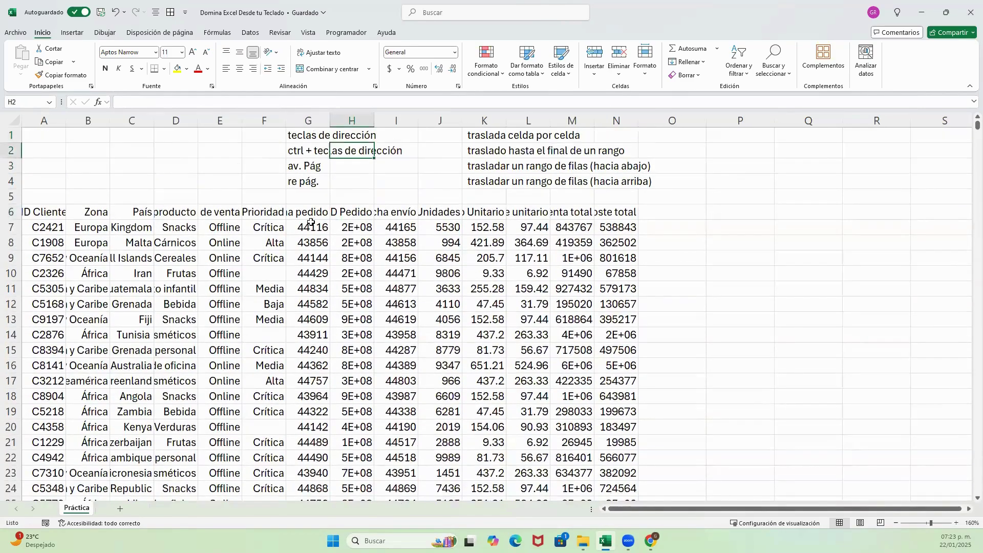
key("Down")
key("Down")
key("Down")
key("Left")
key("shift+space")
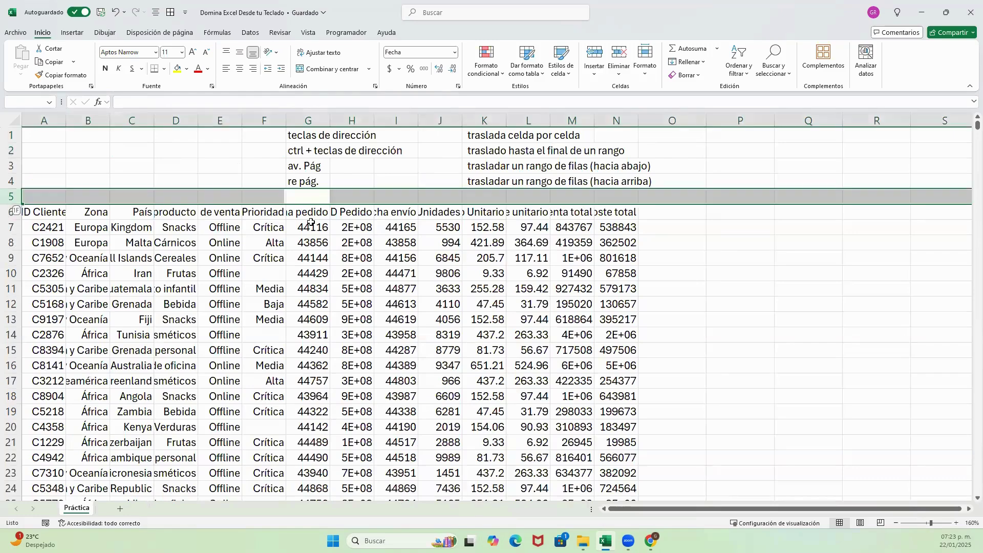
key("ctrl+plus")
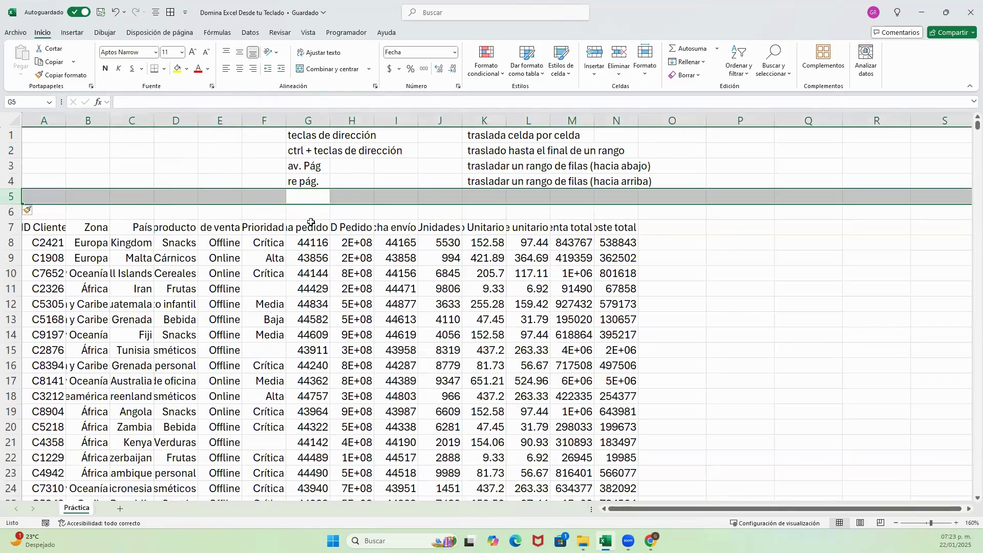
Enter the shortcut note "Ctrl + inicio" in G5.
key("shift+BackSpace")
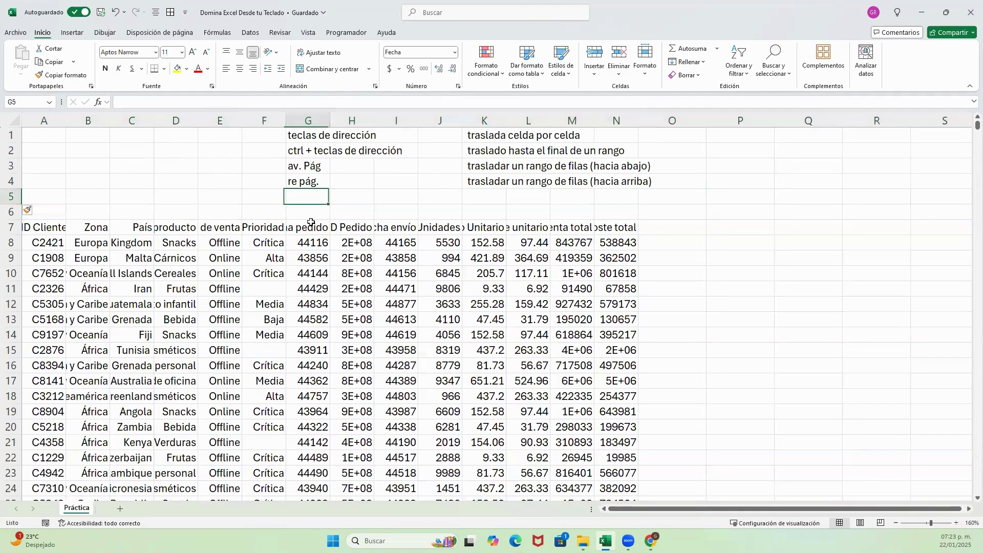
key("shift+Right")
key("shift+Right")
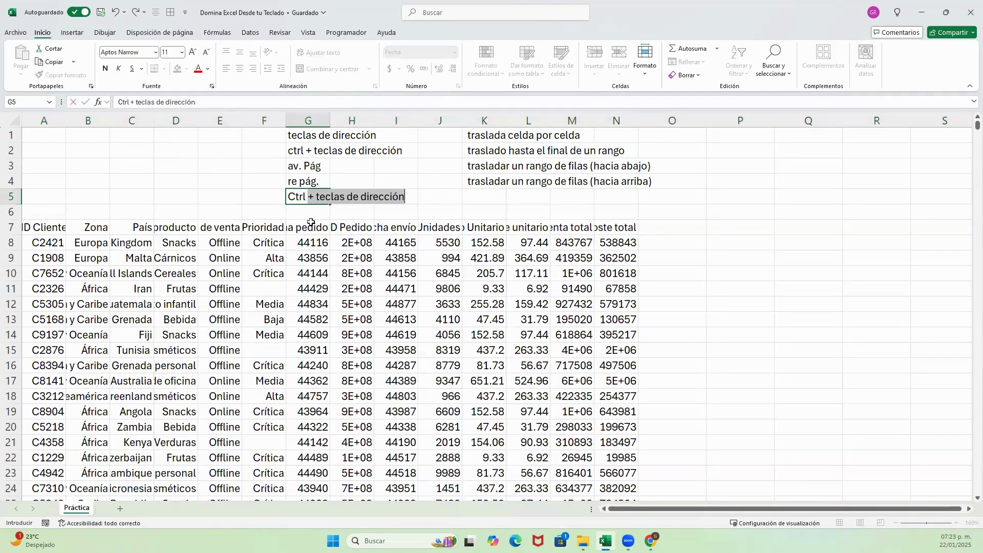
key("shift+Right")
key("shift+Right")
type("inicio")
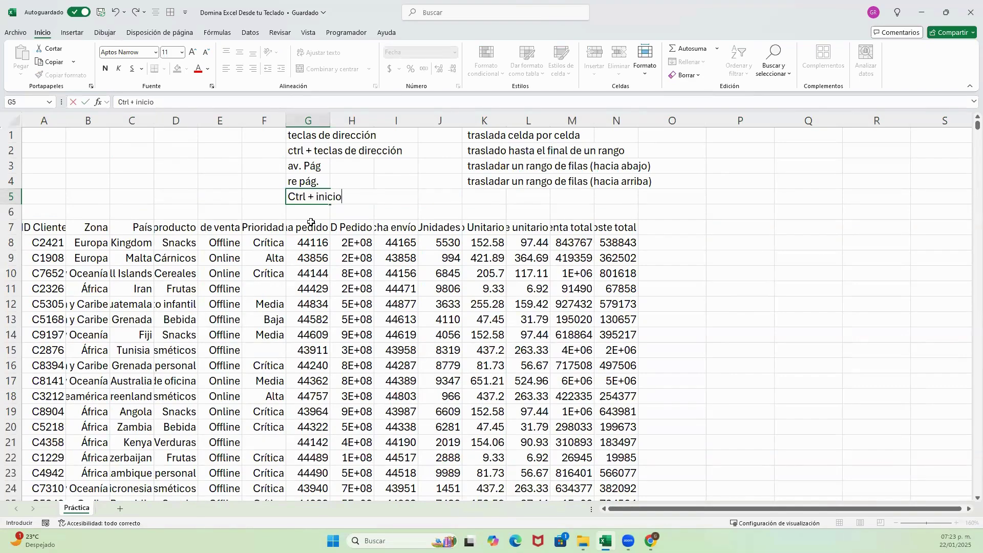
key("Return")
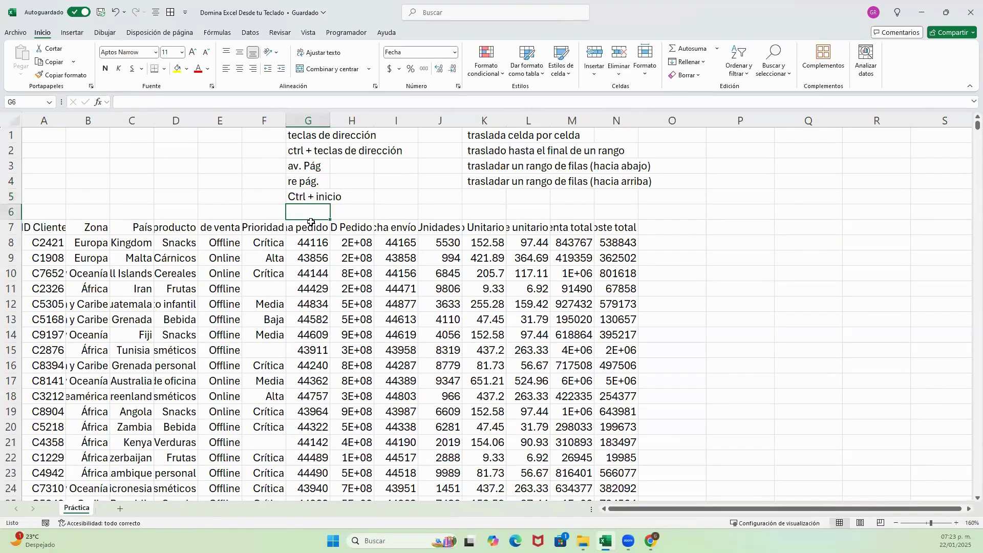
Insert a blank row at row 6 and enter the shortcut note "Ctrl + fin" in G6.
key("shift+space")
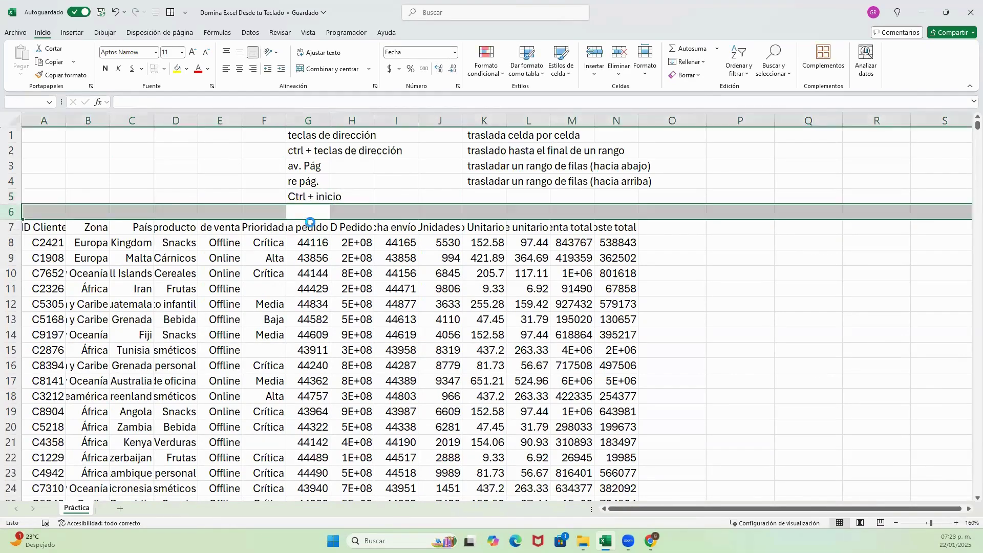
key("ctrl+plus")
key("Up")
key("Down")
type("Ctr")
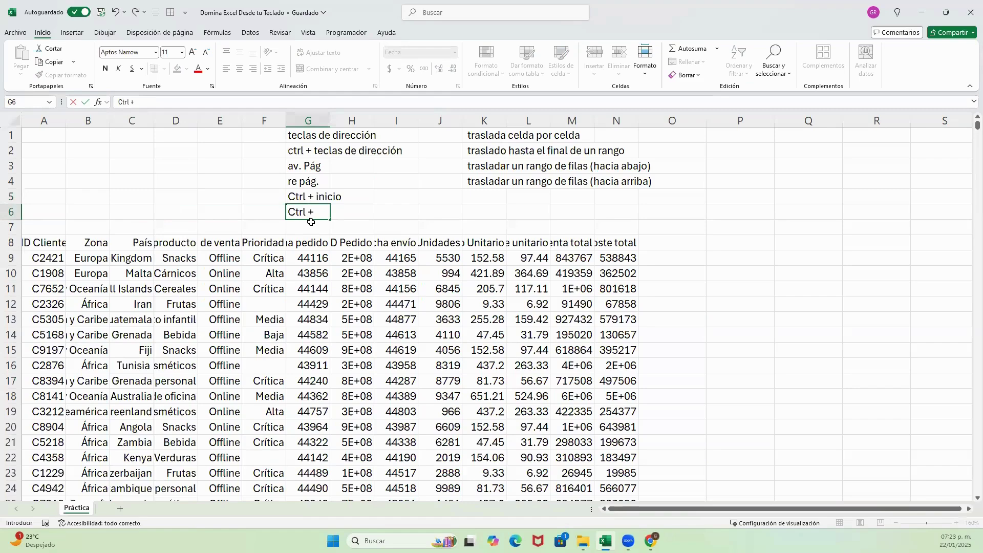
type("l + Fin")
key("BackSpace")
key("BackSpace")
type("fin")
key("Return")
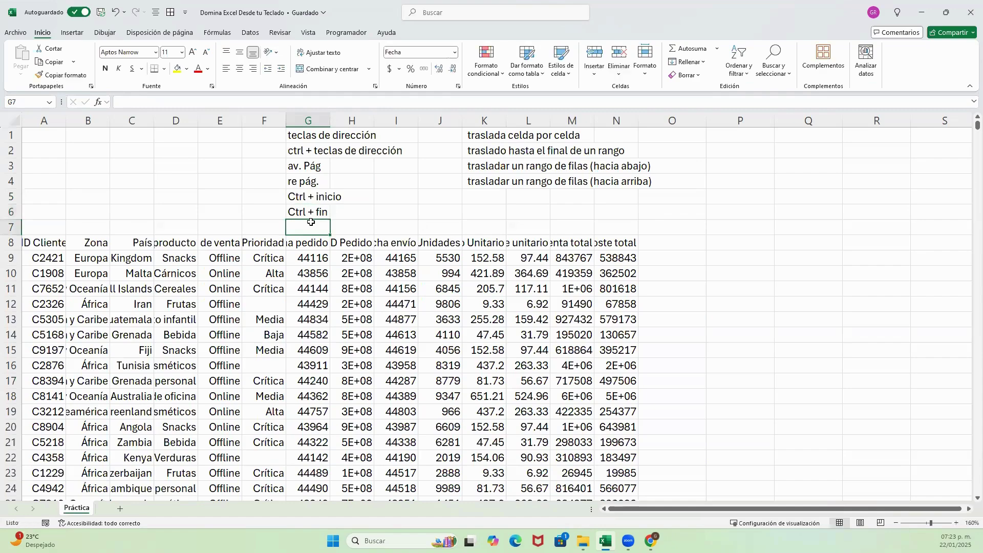
Move cell by cell from the new shortcut notes in column G to the first ID Pedido entry in H9.
key("Up")
key("Up")
key("Down")
key("Down")
key("Down")
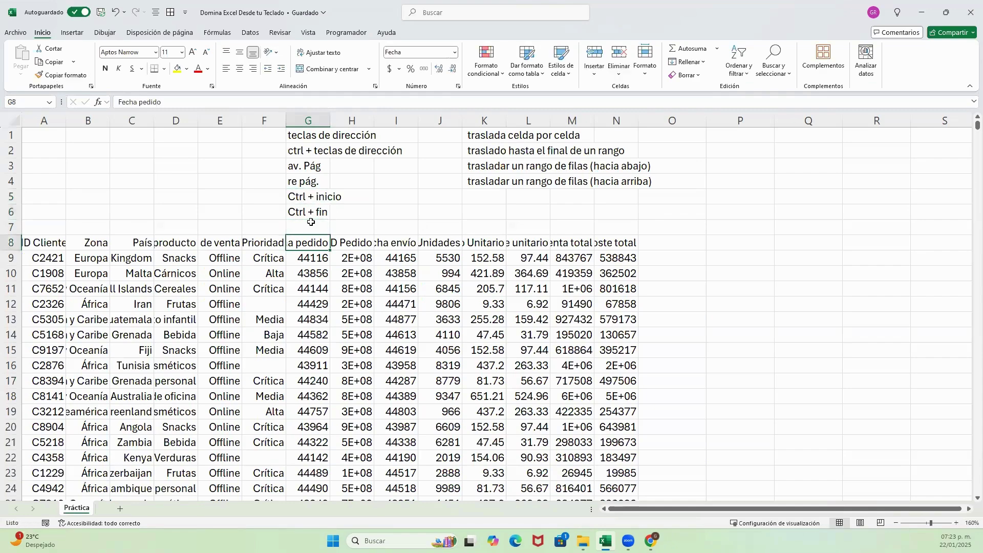
key("Left")
key("Right")
key("Down")
key("Right")
key("Down")
key("Up")
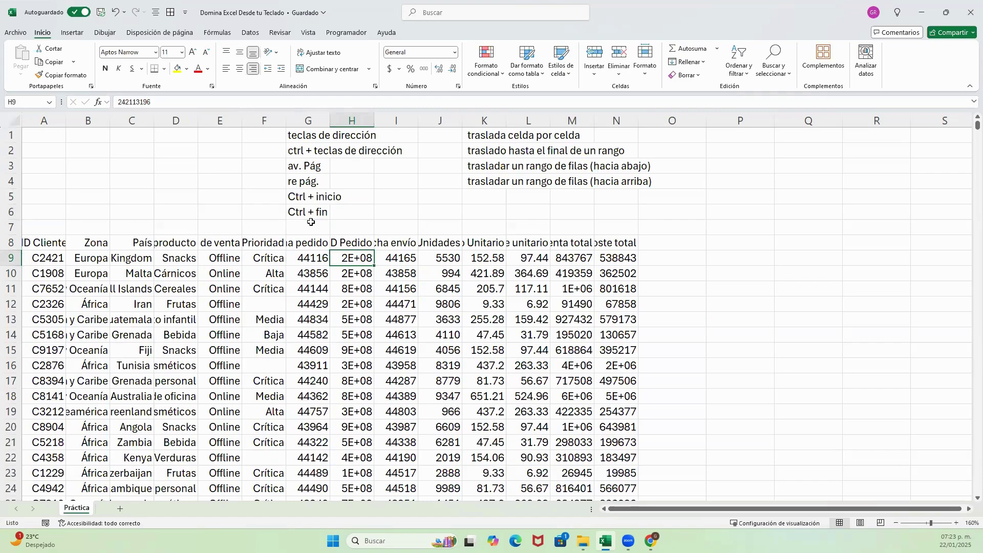
Jump to the first cell of the sheet, A1, and to the last used cell, N1008.
key("ctrl+Home")
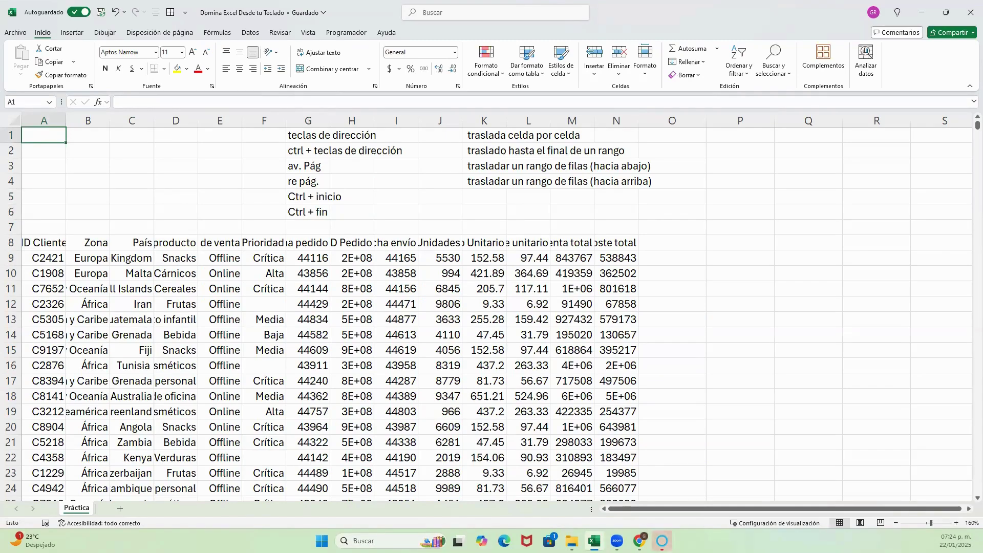
key("ctrl+End")
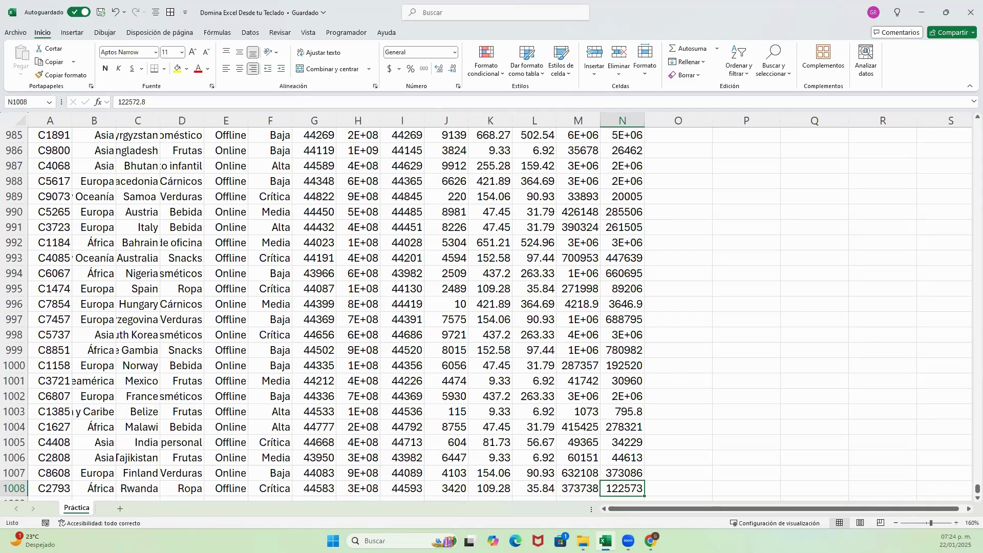
Move cell by cell up and left from N1008 to H1002.
key("Up")
key("Up")
key("Up")
key("Up")
key("Up")
key("Up")
key("Left")
key("Left")
key("Left")
key("Left")
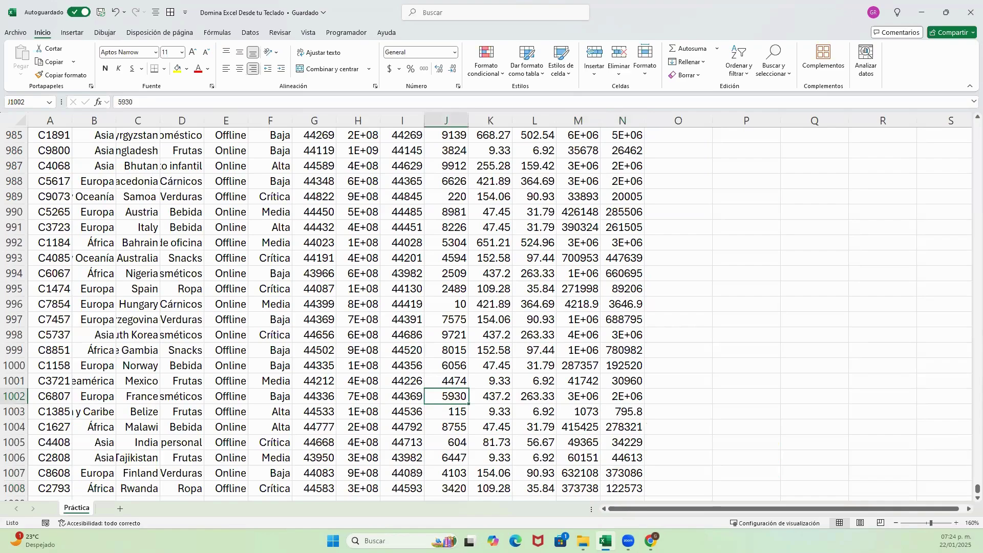
key("Left")
key("Left")
Jump up column H to the ID Pedido header and on to H1, ending two cells left in F1.
key("ctrl+Up")
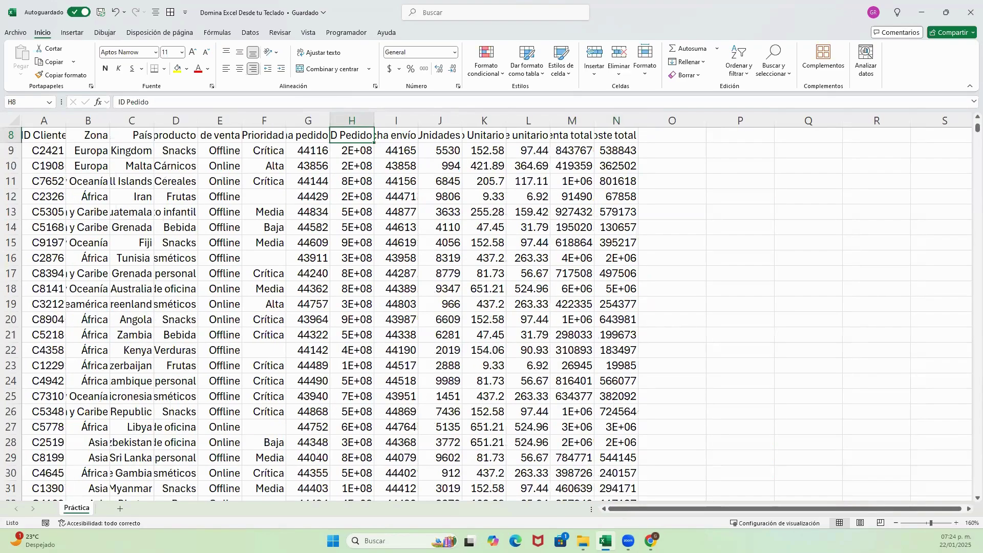
key("ctrl+Up")
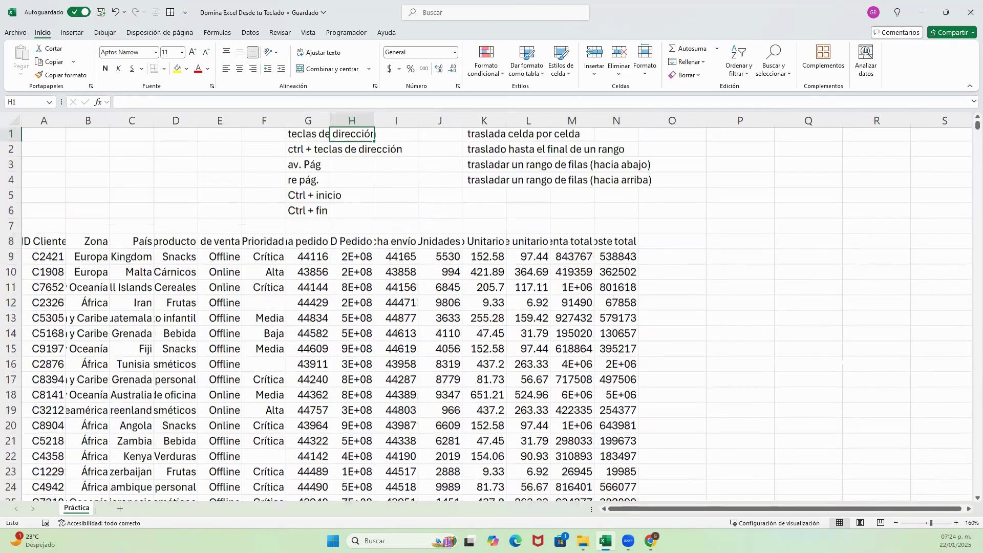
key("Left")
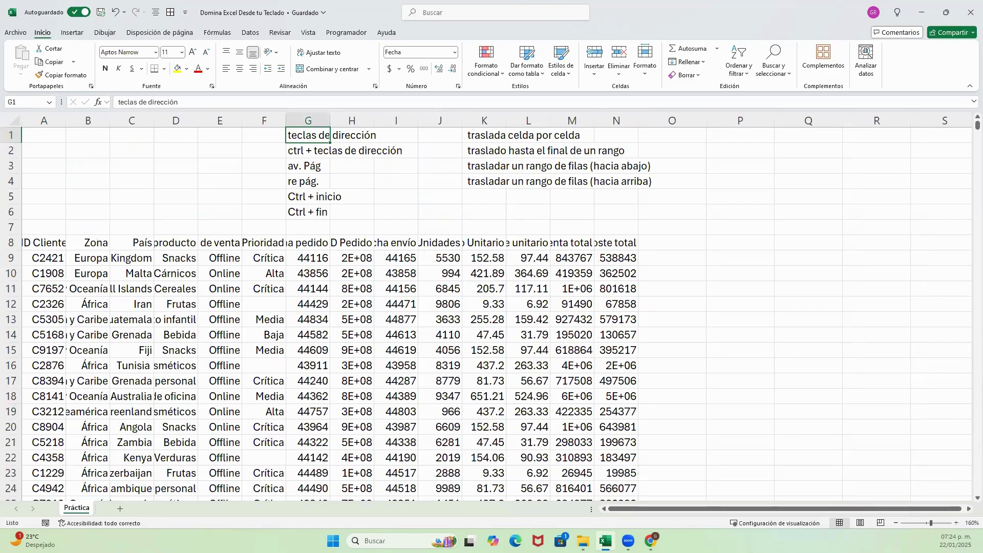
key("Left")
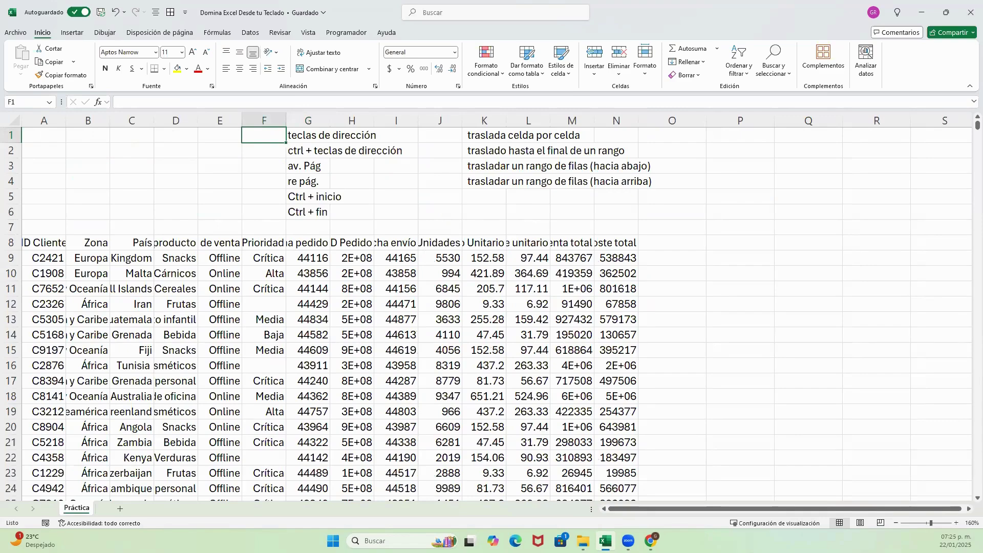
Insert a blank row above the shortcut notes and enter the heading "traslado" in G1.
key("shift+space")
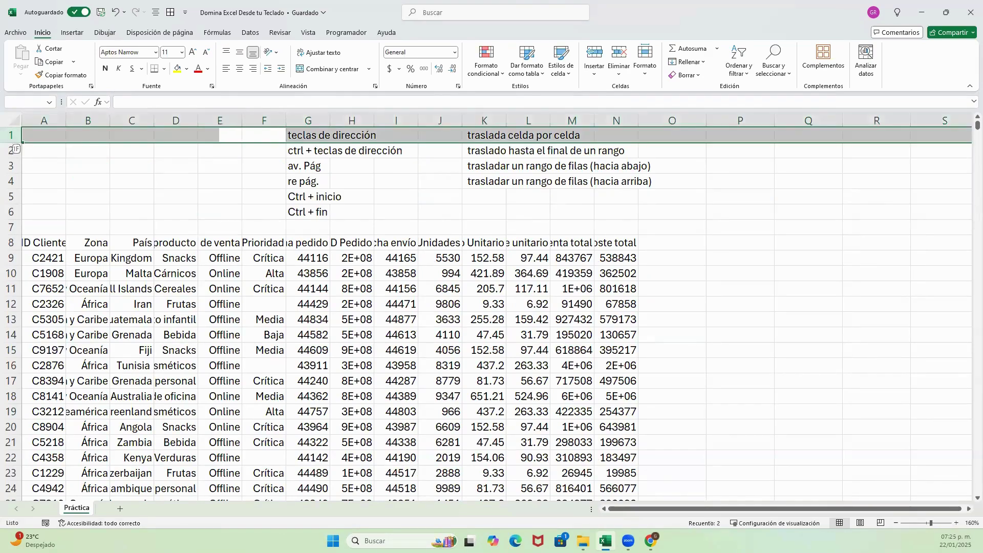
key("ctrl+plus")
key("Right")
type("t")
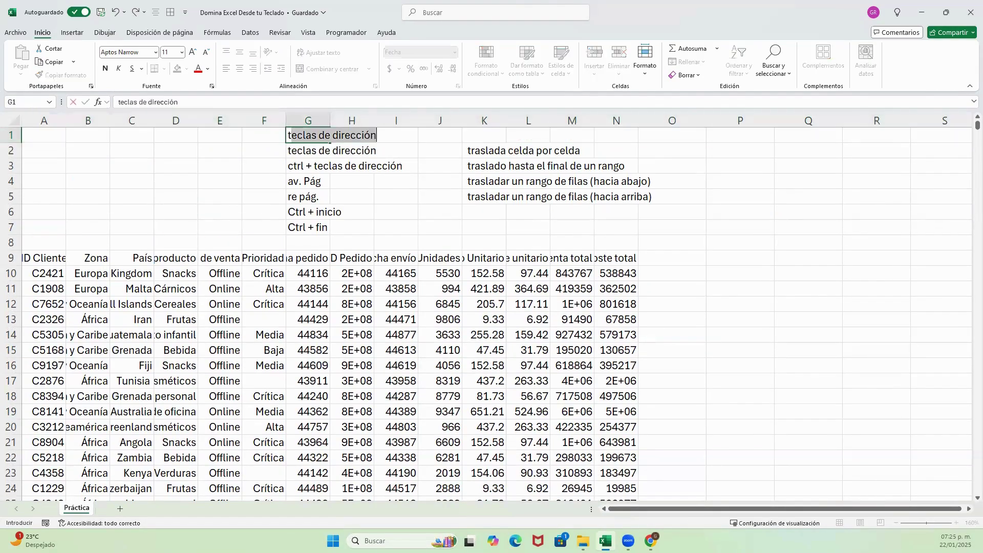
type("raslado")
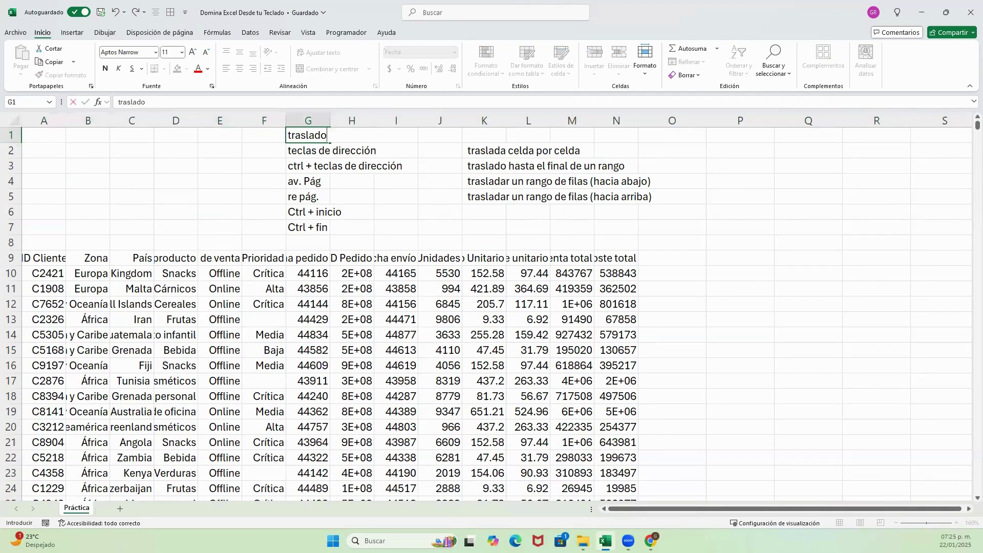
key("Return")
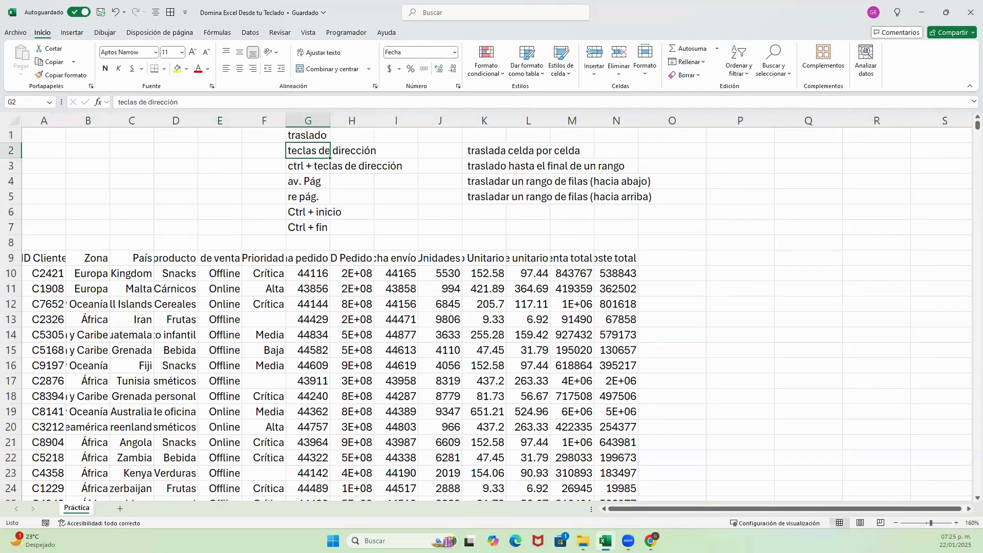
Move down the shortcut list from the heading in G1 to the "Ctrl + fin" note in G7.
key("Up")
key("Down")
key("Down")
key("Down")
key("Down")
key("Down")
key("Down")
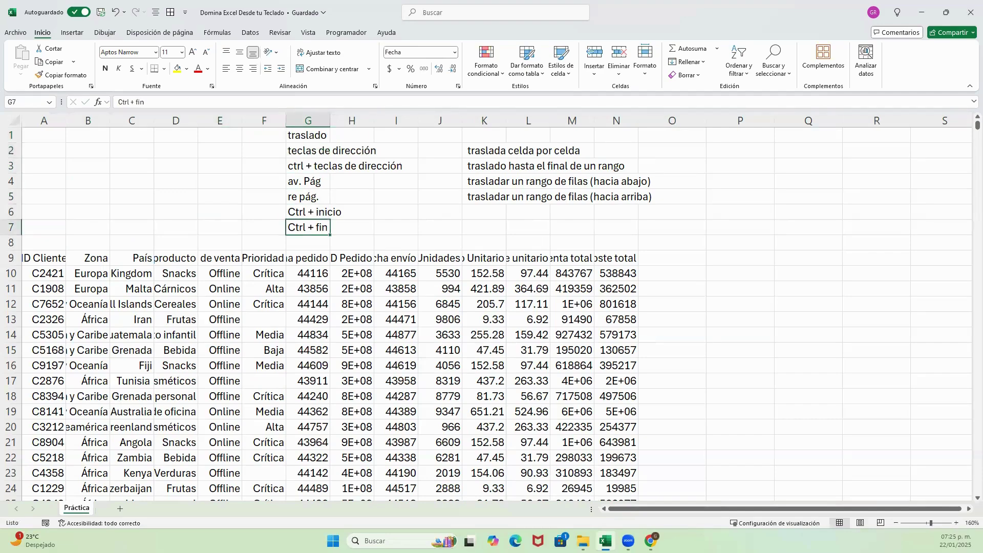
Copy the "traslado" heading and the four shortcut notes beneath it, G1:G5, to the cells starting at E1.
key("Up")
key("Up")
key("Up")
key("Up")
key("Up")
key("Up")
key("shift+Down")
key("shift+Down")
key("shift+Down")
key("shift+Down")
key("shift+Down")
key("shift+Down")
key("shift+Down")
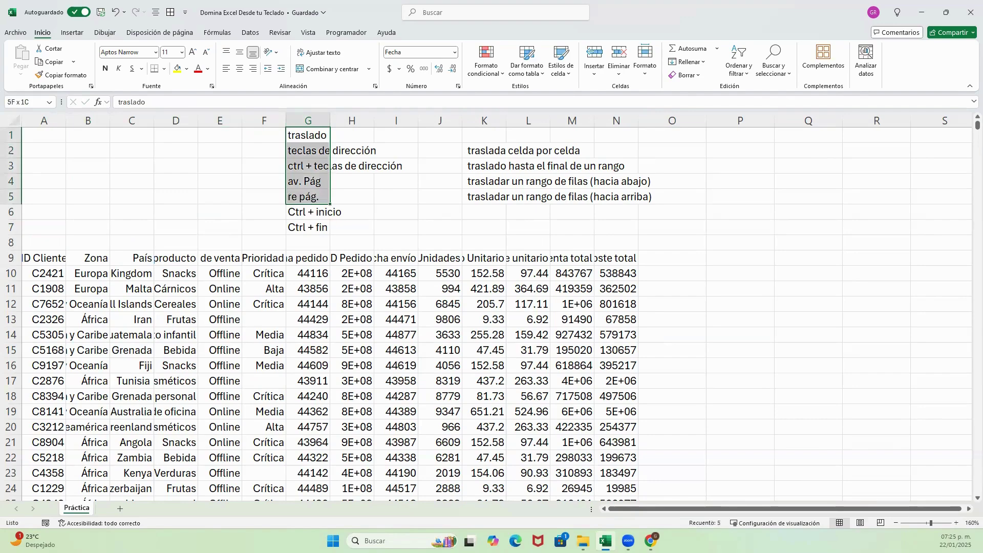
key("shift+Up")
key("shift+Up")
key("shift+Up")
key("ctrl+c")
key("Left")
key("Left")
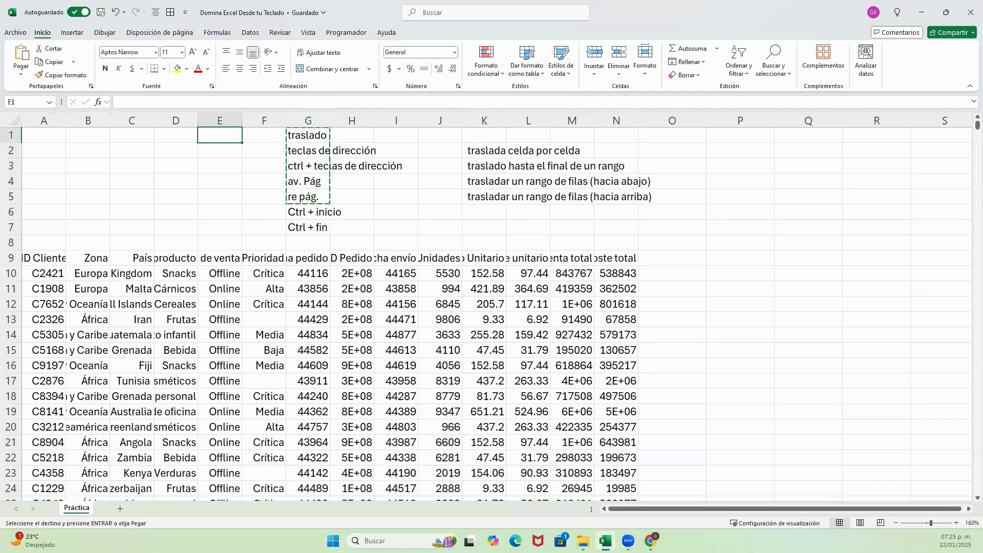
key("ctrl+v")
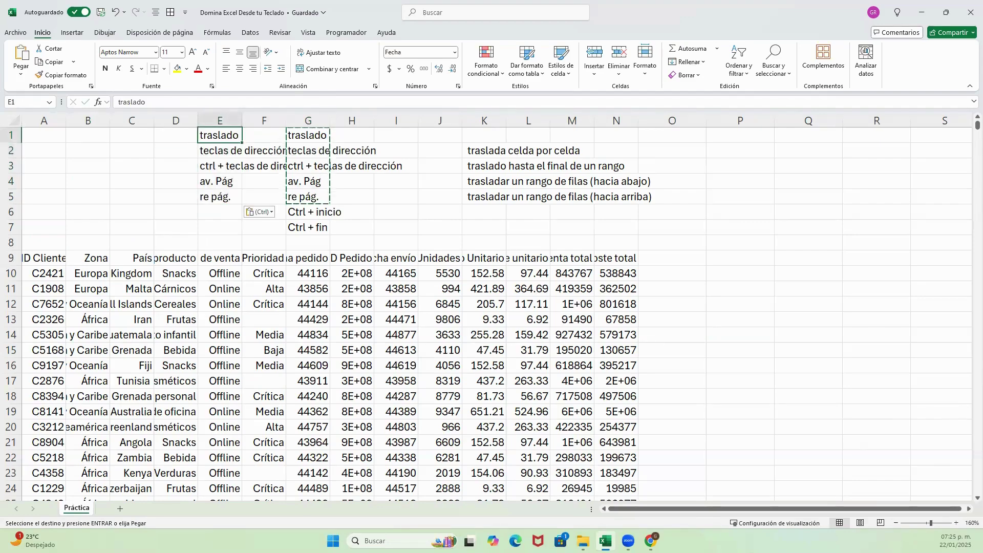
Extend the copied heading in E1 to "traslado y selección" and widen column F so the copied notes fit.
key("F2")
type("y selecci")
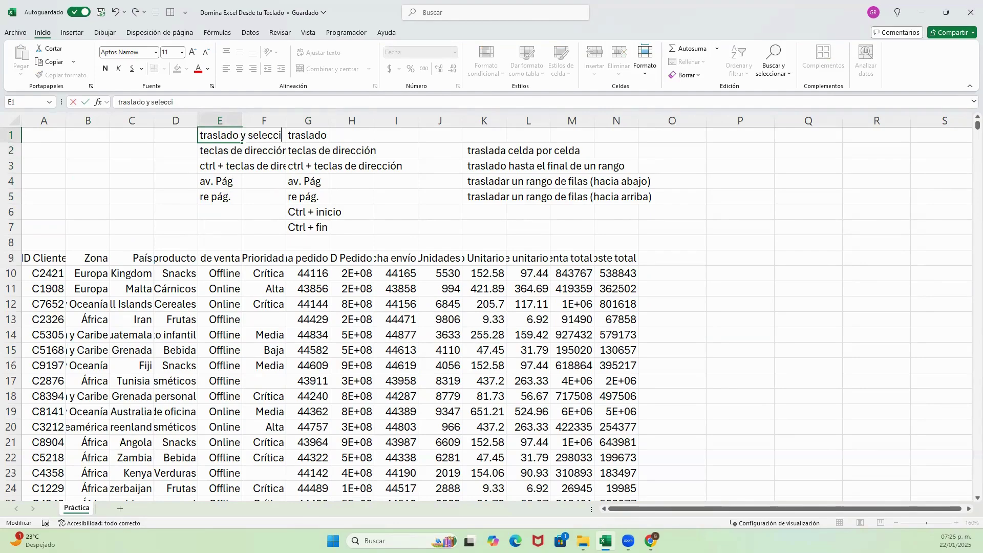
type("ón")
key("Return")
key("Up")
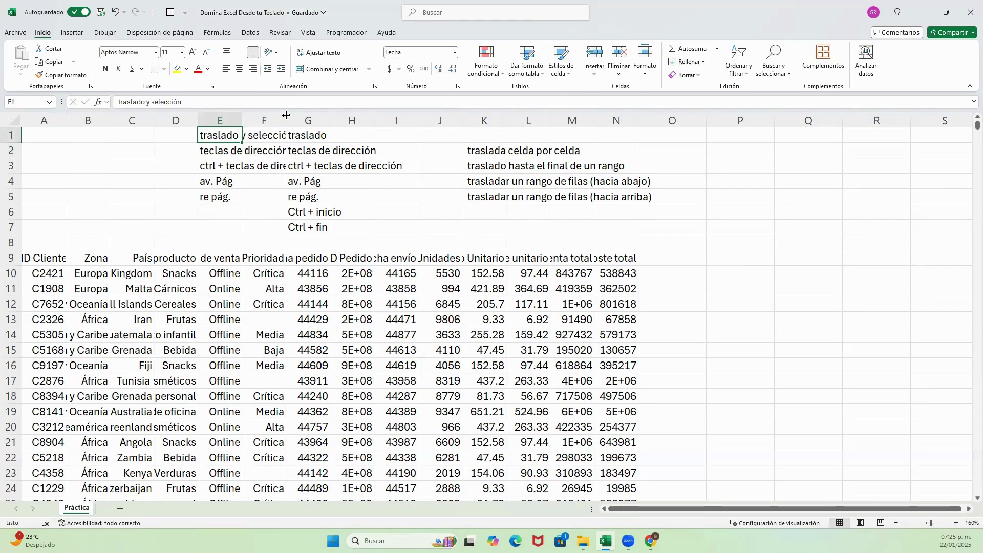
left_click_drag(286, 117, 327, 114)
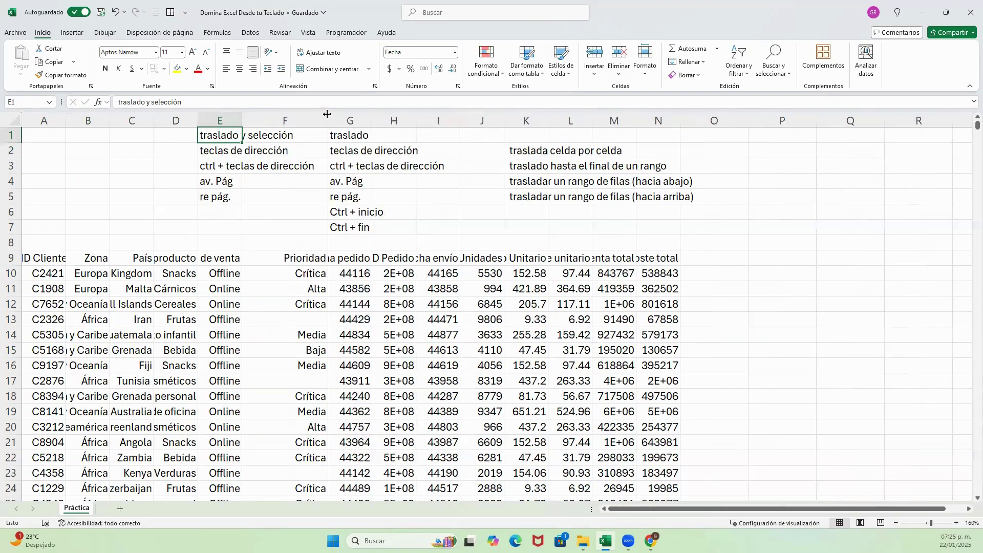
Change the copied note in E2 to "shift + teclas de dirección".
left_click(225, 150)
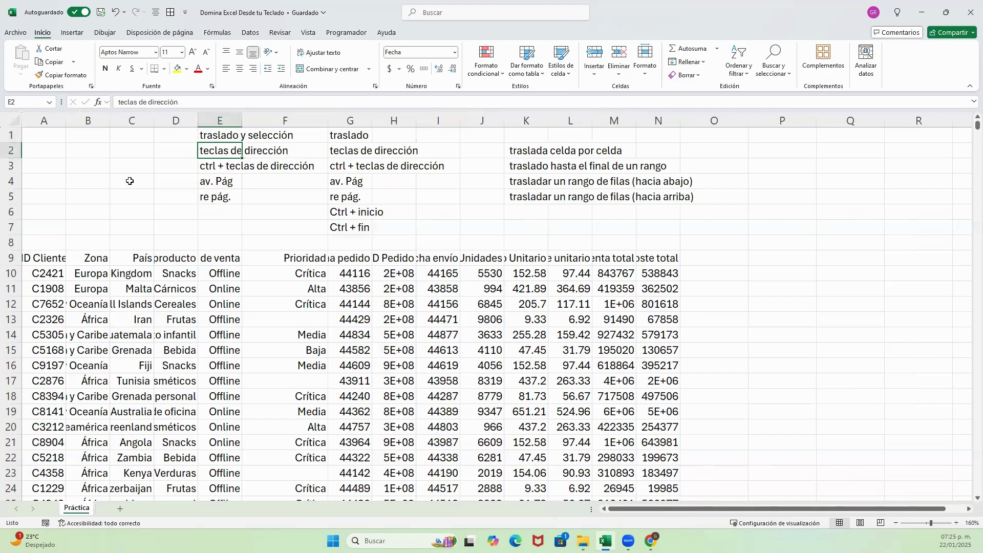
key("F2")
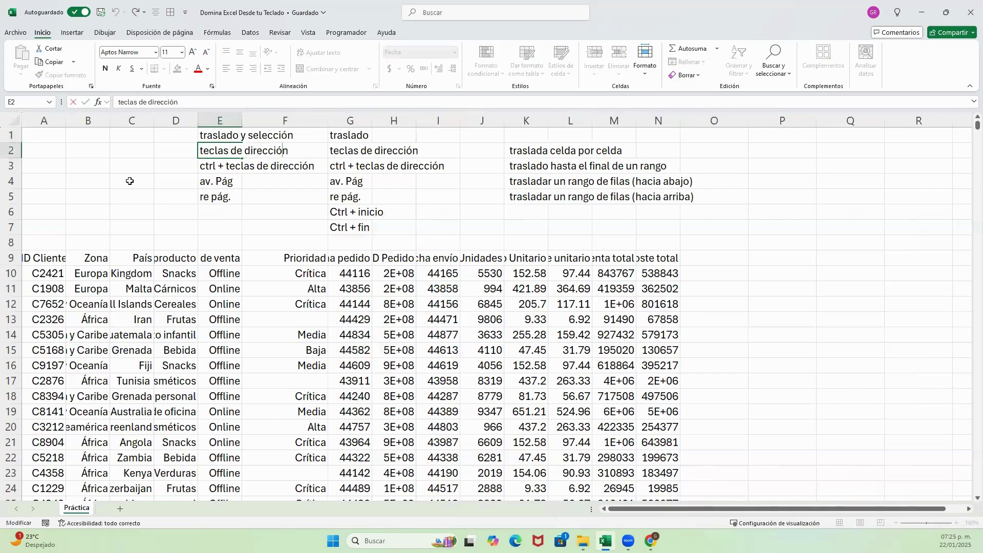
key("Left")
key("Left")
type("shift+")
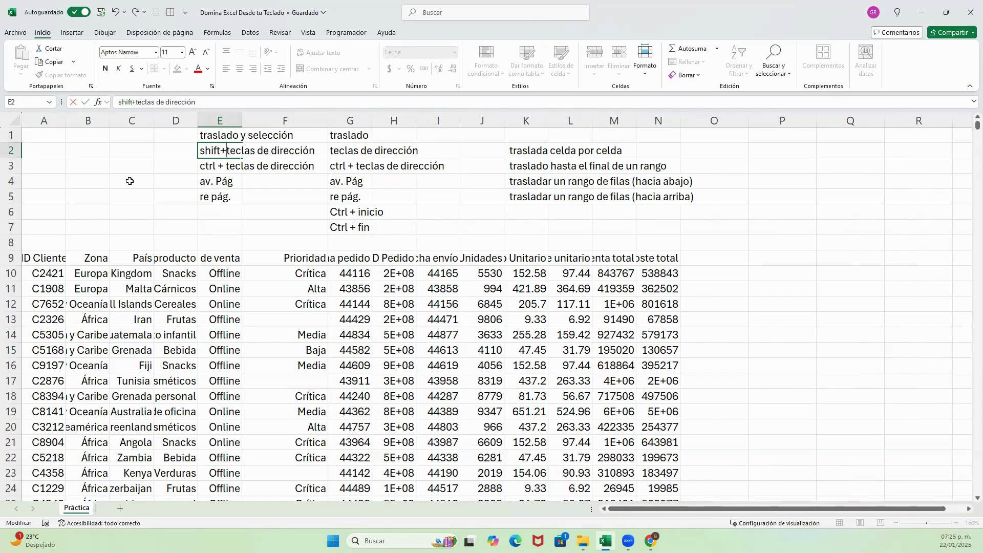
key("Left")
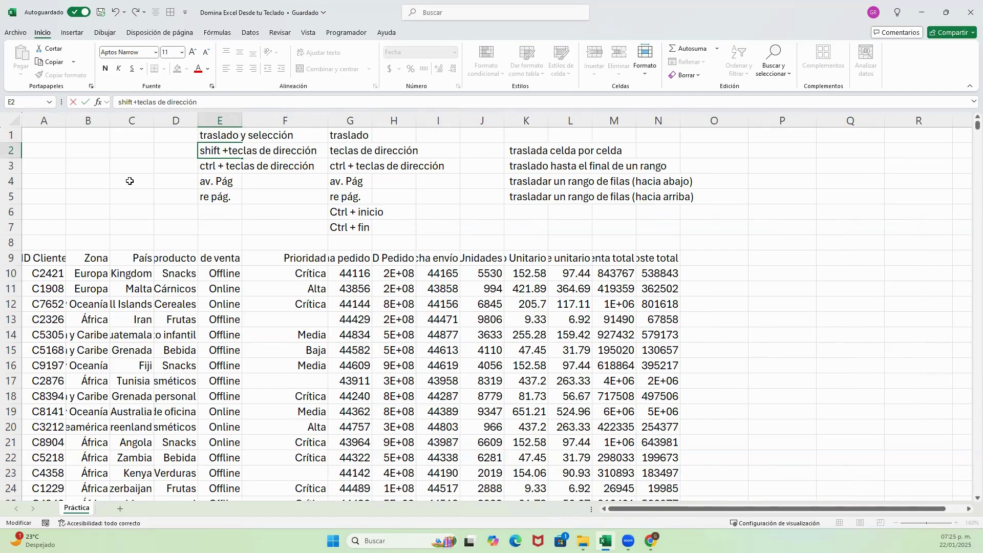
key("Right")
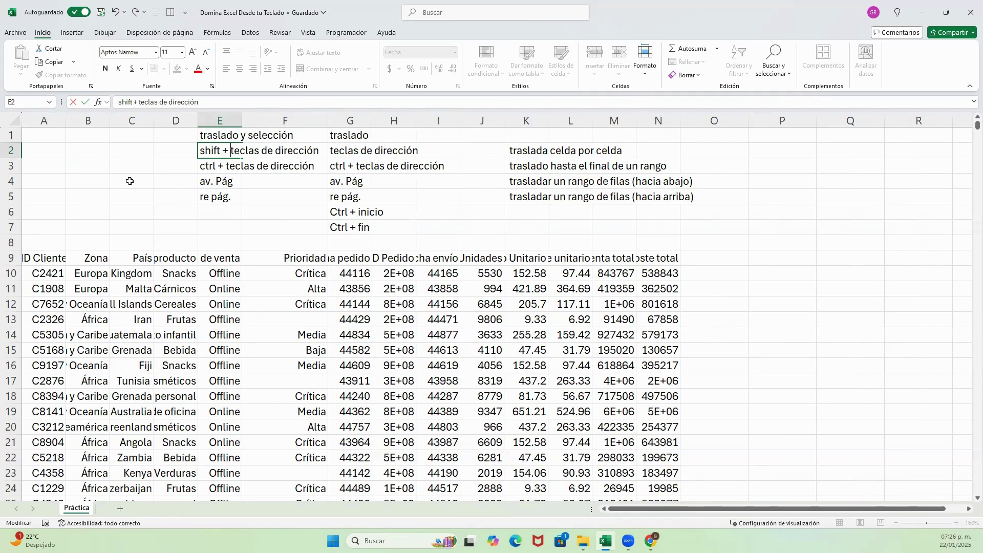
key("Return")
Move cell by cell down past the copied notes and across the data to G10.
key("Down")
key("Down")
key("Down")
key("Down")
key("Down")
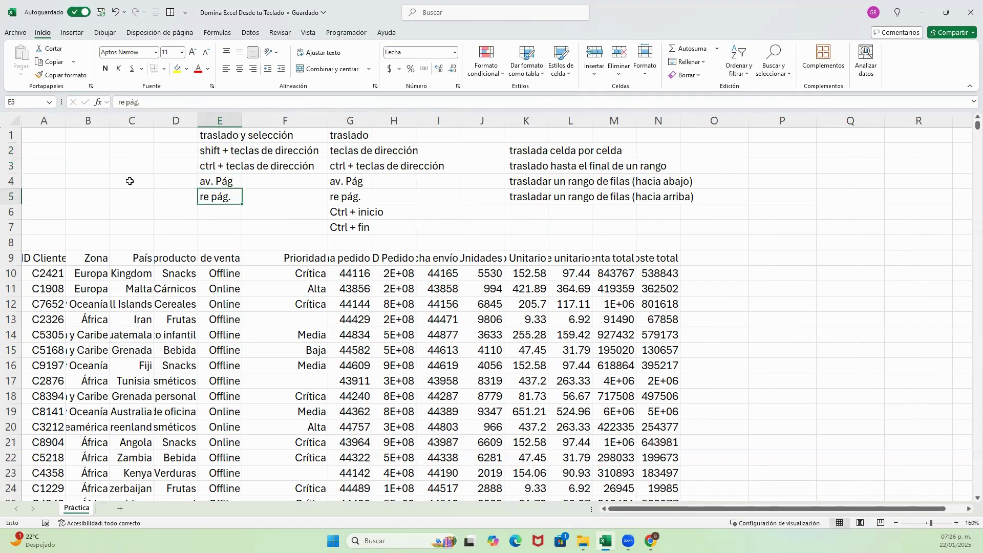
key("Down")
key("Down")
key("Down")
key("Right")
key("Right")
key("Right")
key("Left")
key("Left")
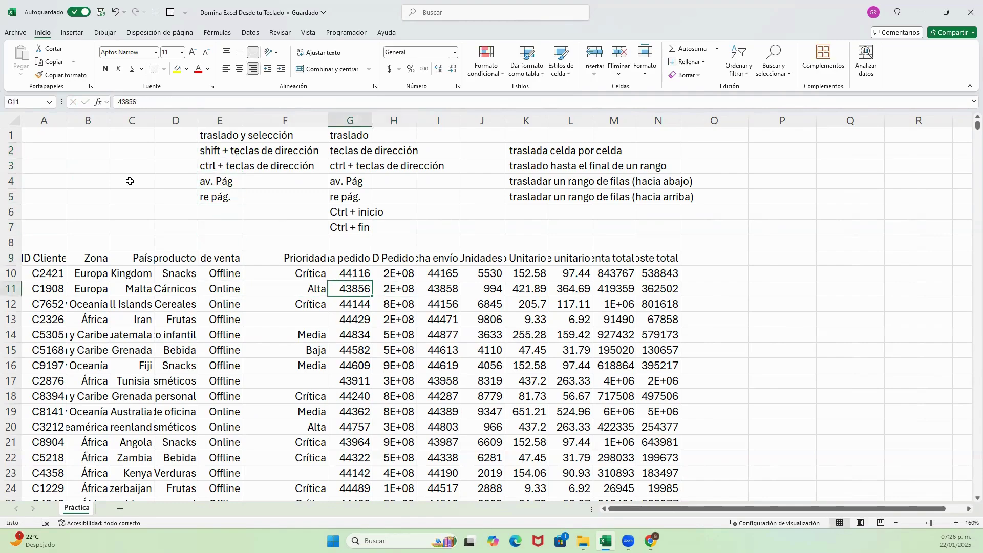
key("Up")
key("Right")
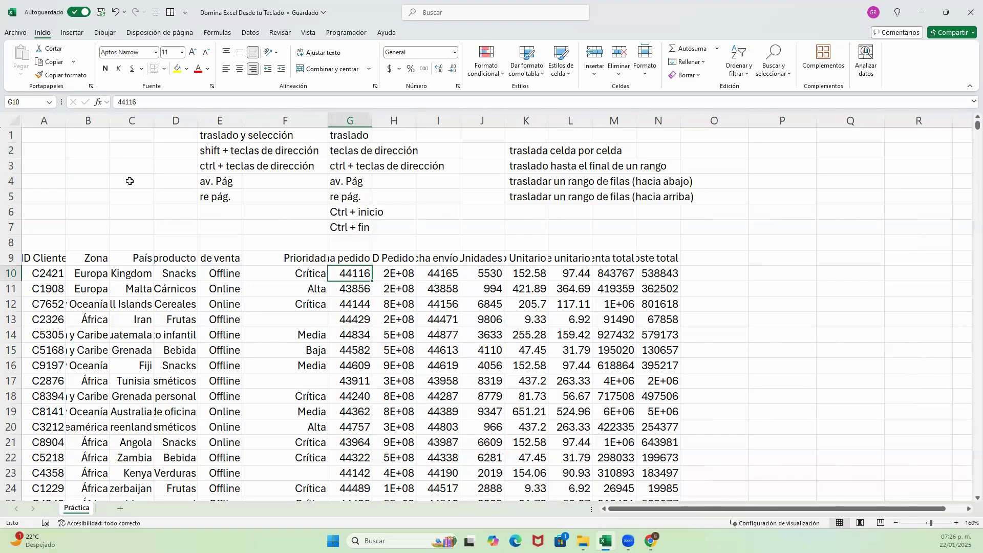
Extend the selection downward cell by cell from G10 to cover G10:G18.
key("shift+Down")
key("shift+Down")
key("shift+Down")
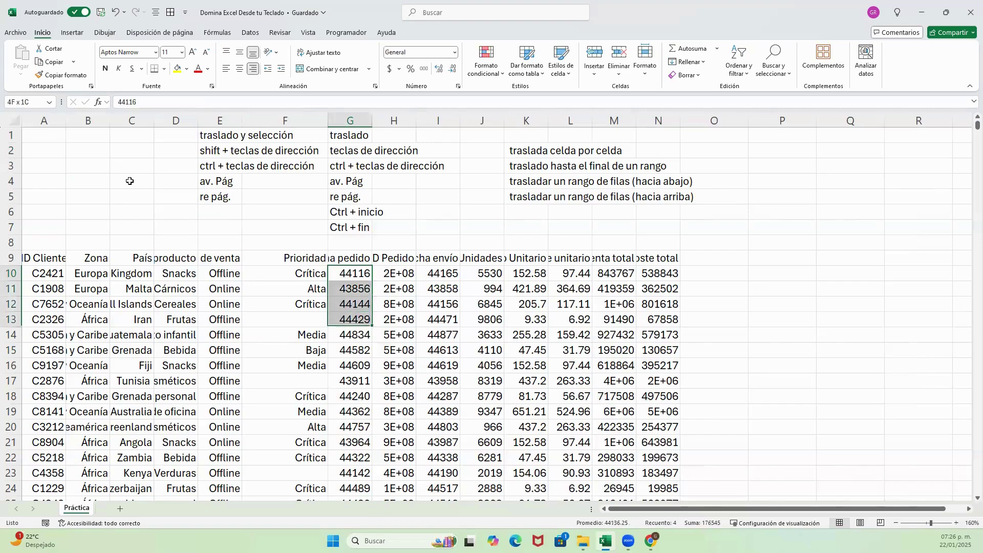
key("shift+Down")
key("shift+Down")
key("shift+Down")
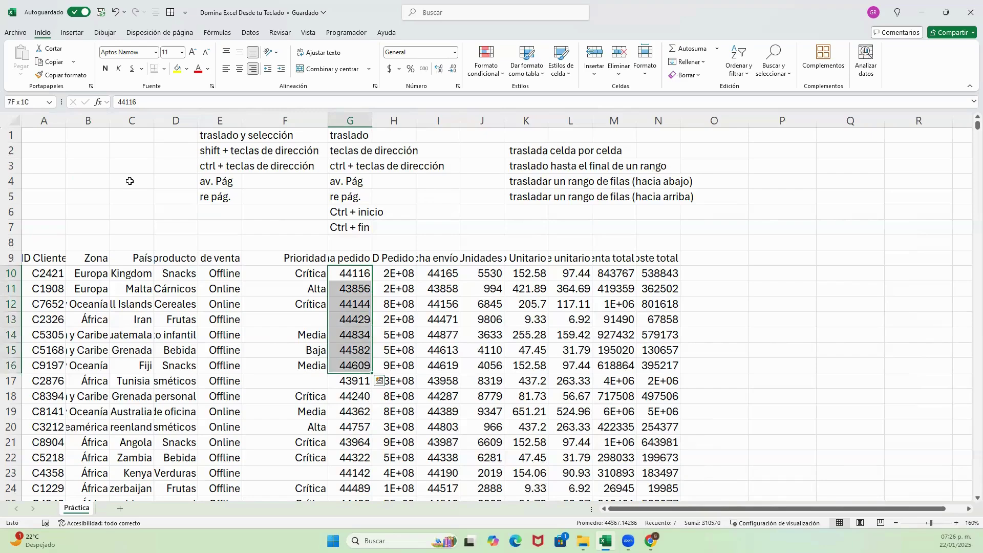
key("shift+Down")
key("shift+Down")
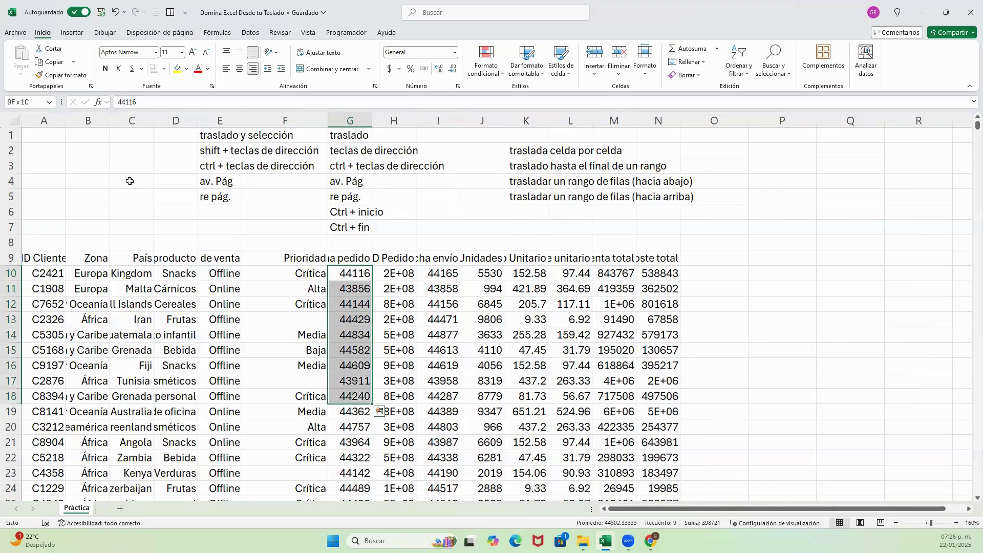
Extend the selection further down column G and shrink it back up to G10:G17.
key("shift+Down")
key("shift+Down")
key("shift+Down")
key("shift+Down")
key("shift+Up")
key("shift+Up")
key("shift+Up")
key("shift+Up")
key("shift+Up")
key("shift+Up")
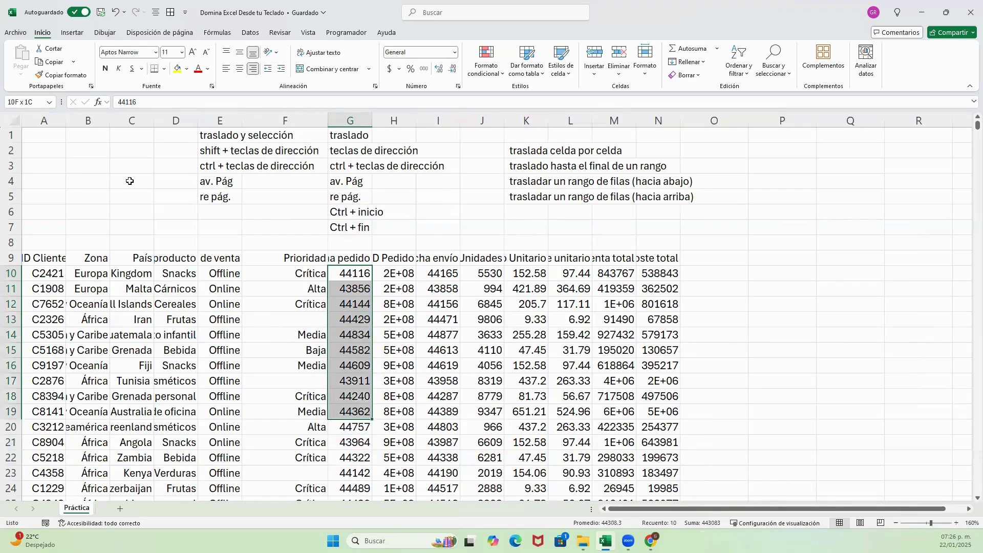
key("shift+Down")
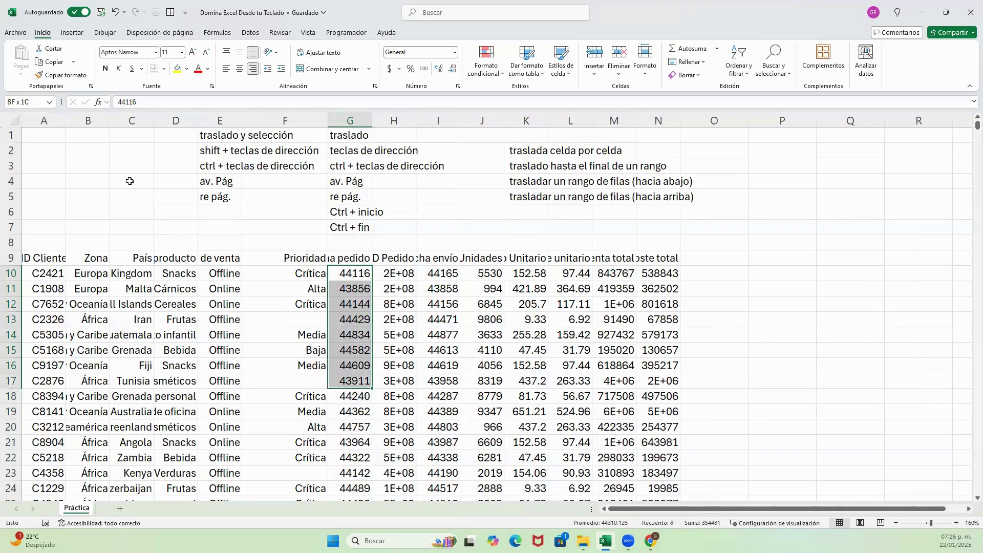
Widen the selection column by column across the data, adjusting it to cover G10:L17.
key("shift+Right")
key("shift+Right")
key("shift+Right")
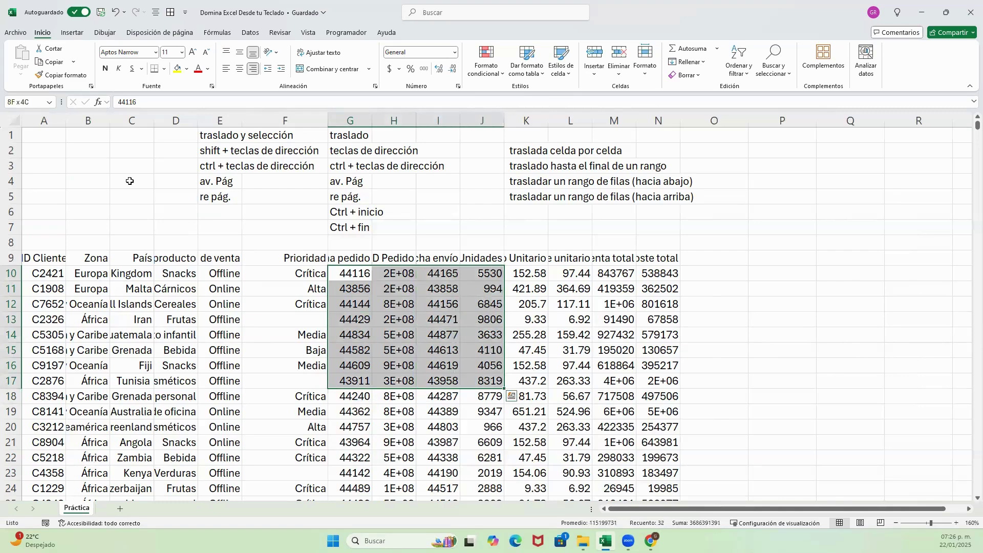
key("shift+Right")
key("shift+Right")
key("shift+Right")
key("shift+Left")
key("shift+Left")
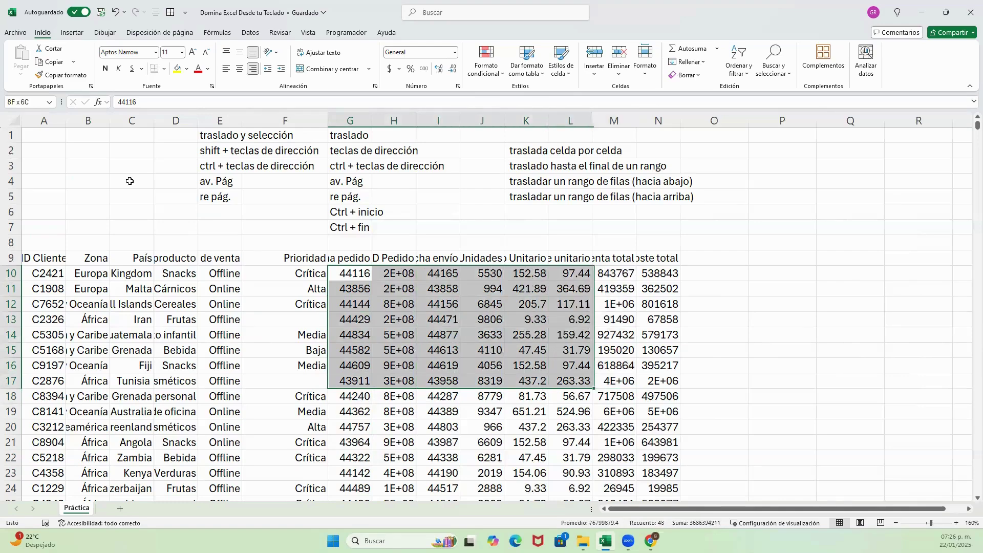
Shift the selection anchored at G10 across to the preceding columns so it covers D10:G17.
key("shift+Left")
key("shift+Left")
key("shift+Left")
key("shift+Left")
key("shift+Left")
key("shift+Left")
key("shift+Left")
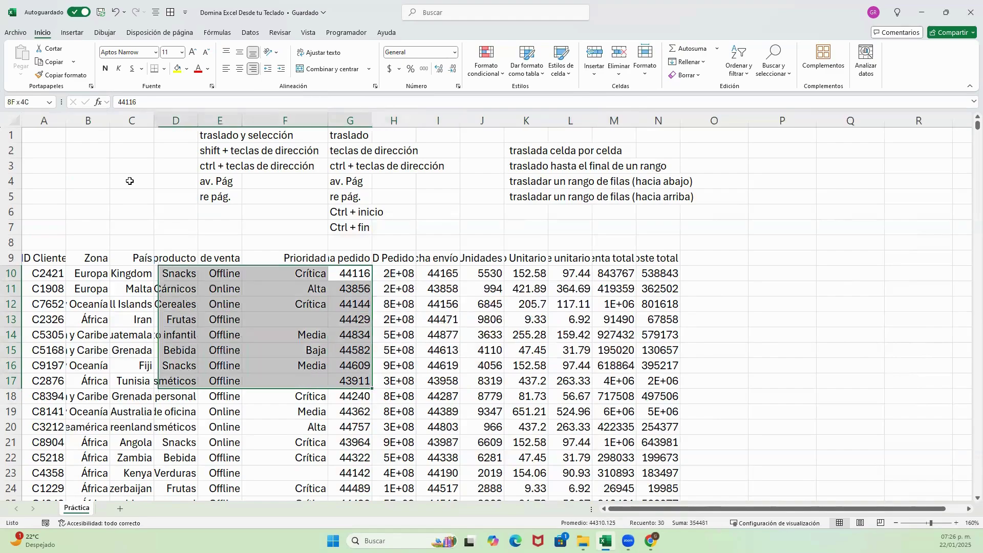
Narrow the selection to columns E to G and extend it down to row 26.
key("shift+Right")
key("shift+Down")
key("shift+Down")
key("shift+Down")
scroll(130, 181, "down", 3)
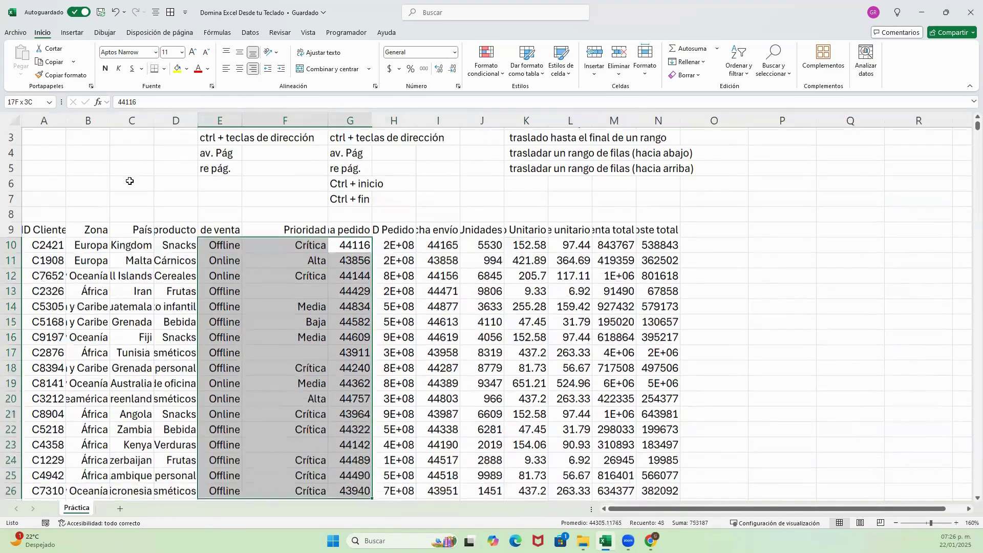
Flip the selection upward from G10 to row 7 and reduce it to column G, covering G7:G10.
key("shift+Up")
key("shift+Up")
key("shift+Up")
key("shift+Up")
key("shift+Up")
key("shift+Up")
key("shift+Up")
key("shift+Up")
key("shift+Up")
key("shift+Up")
key("shift+Up")
key("shift+Up")
key("shift+Up")
key("shift+Up")
key("shift+Up")
key("shift+Up")
key("shift+Up")
key("shift+Up")
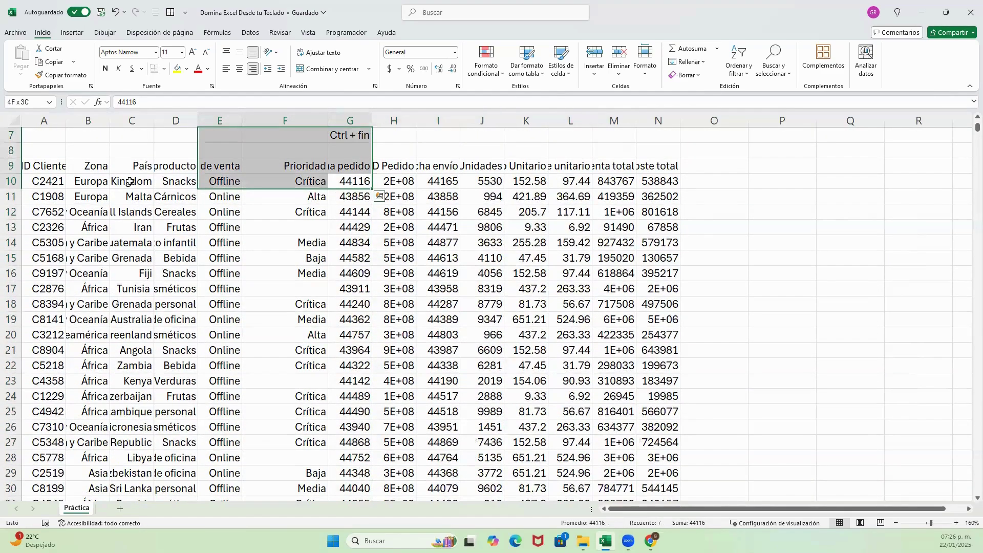
key("shift+Right")
key("shift+Right")
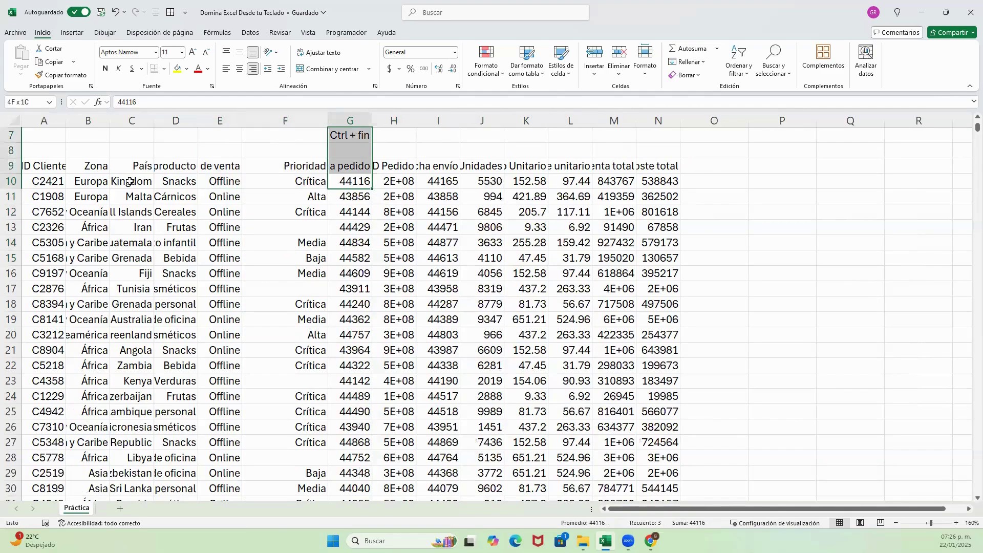
Extend the selection from G10 across to column J and down to row 22, covering G10:J22.
key("shift+Right")
key("shift+Right")
key("shift+Right")
key("shift+Down")
key("shift+Down")
key("shift+Down")
key("shift+Down")
key("shift+Down")
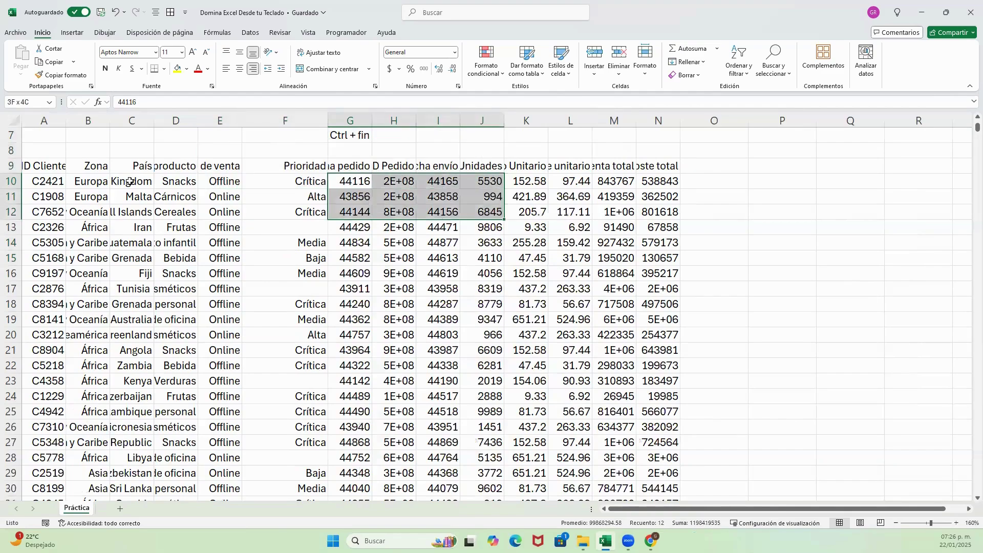
key("shift+Down")
key("shift+Down")
key("shift+Down")
key("shift+Down")
key("shift+Down")
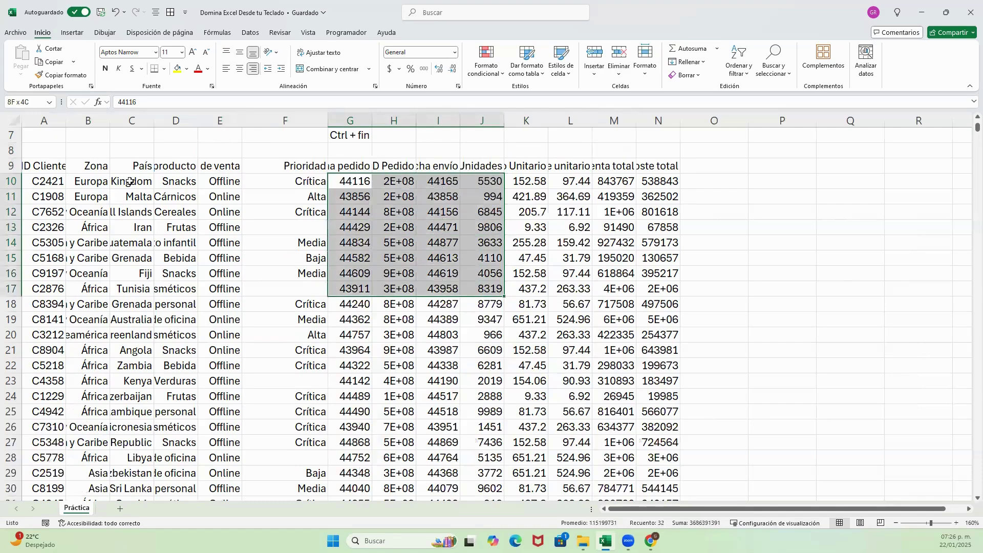
key("shift+Down")
key("shift+Down")
key("shift+Down")
key("shift+Down")
key("shift+Down")
key("shift+Down")
key("shift+Down")
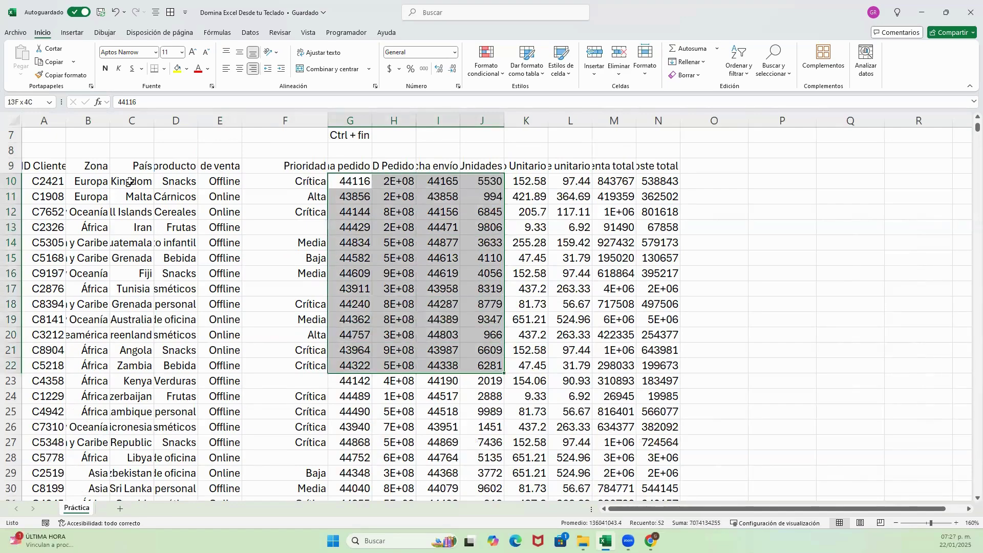
Move the selection anchored at G10 over to columns E to G, covering E10:G24.
key("shift+Right")
key("shift+Left")
key("shift+Left")
key("shift+Left")
key("shift+Left")
key("shift+Left")
key("shift+Left")
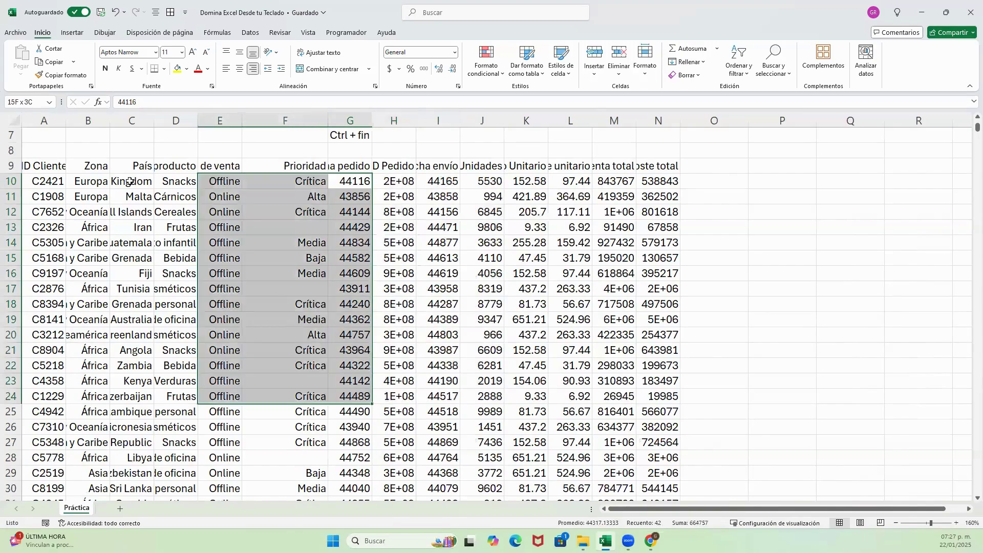
Widen and shrink the selection across the columns until only G10:G24 is covered.
key("shift+Left")
key("shift+Right")
key("shift+Right")
key("shift+Right")
key("shift+Right")
key("shift+Right")
key("shift+Right")
key("shift+Right")
key("shift+Right")
key("shift+Right")
key("shift+Left")
key("shift+Left")
key("shift+Left")
key("shift+Left")
key("shift+Left")
key("shift+Left")
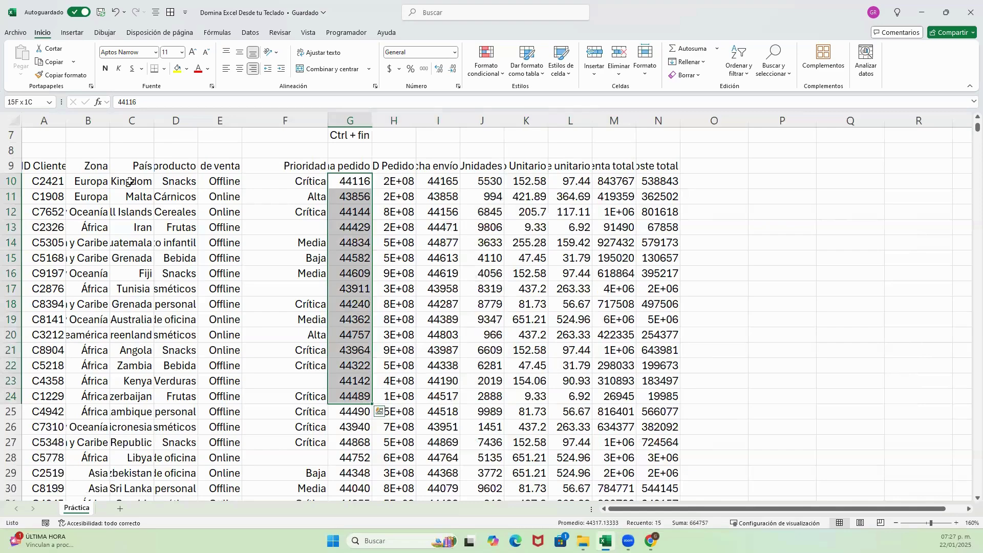
Change the shortcut note in E3 to "ctrl + shift + teclas de dirección".
key("Up")
key("Up")
key("Up")
key("Up")
key("Up")
key("Up")
key("Up")
key("Up")
key("Up")
key("Left")
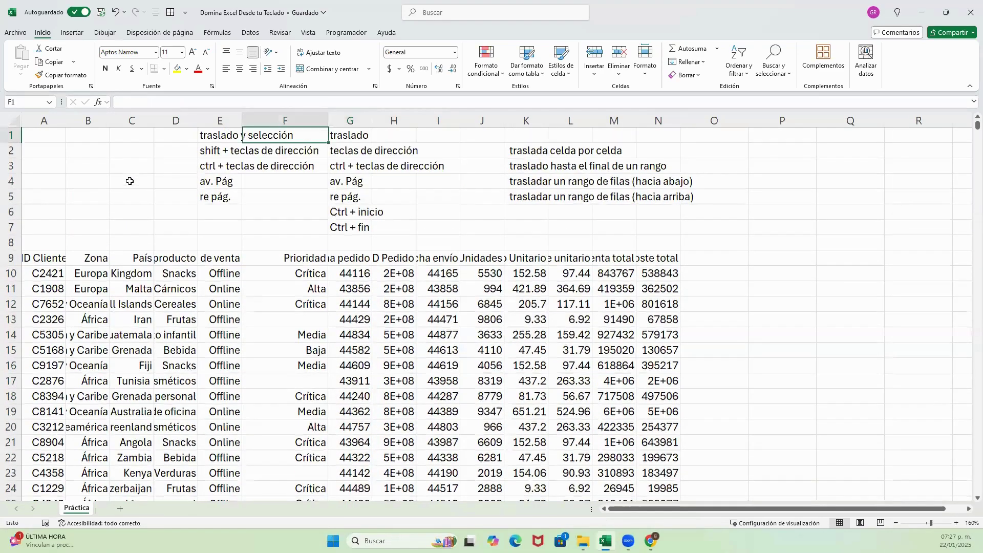
key("Left")
key("Left")
key("Right")
key("Down")
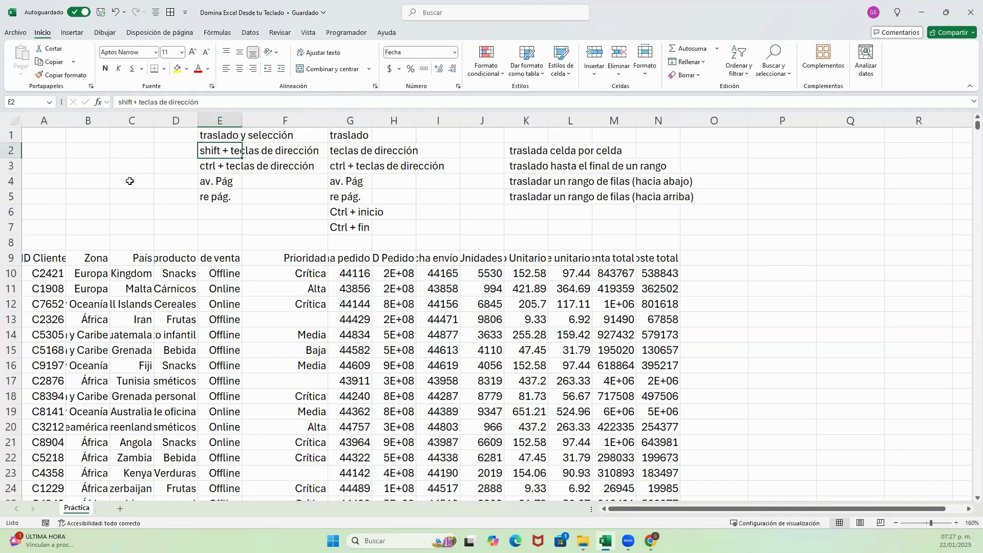
key("shift+Right")
key("shift+Left")
key("Down")
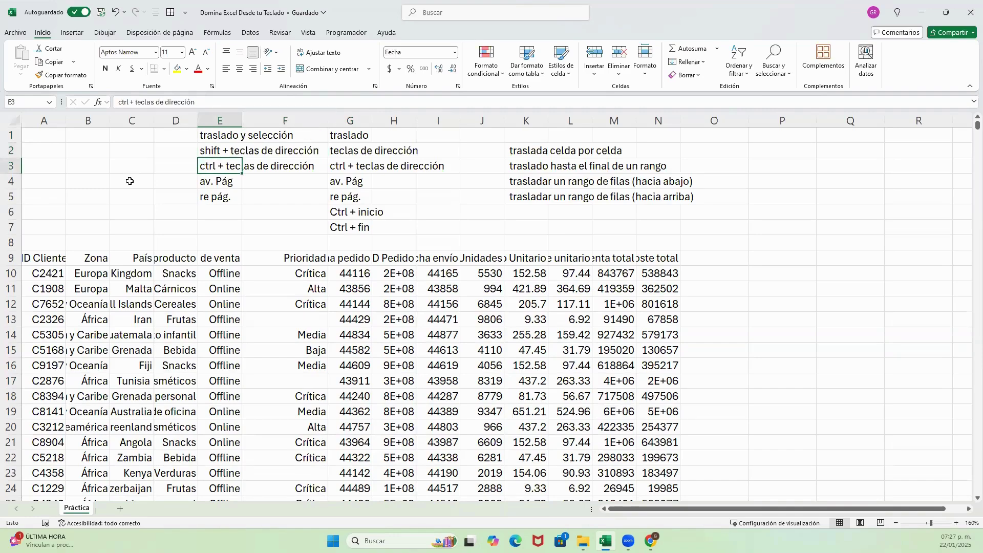
key("F2")
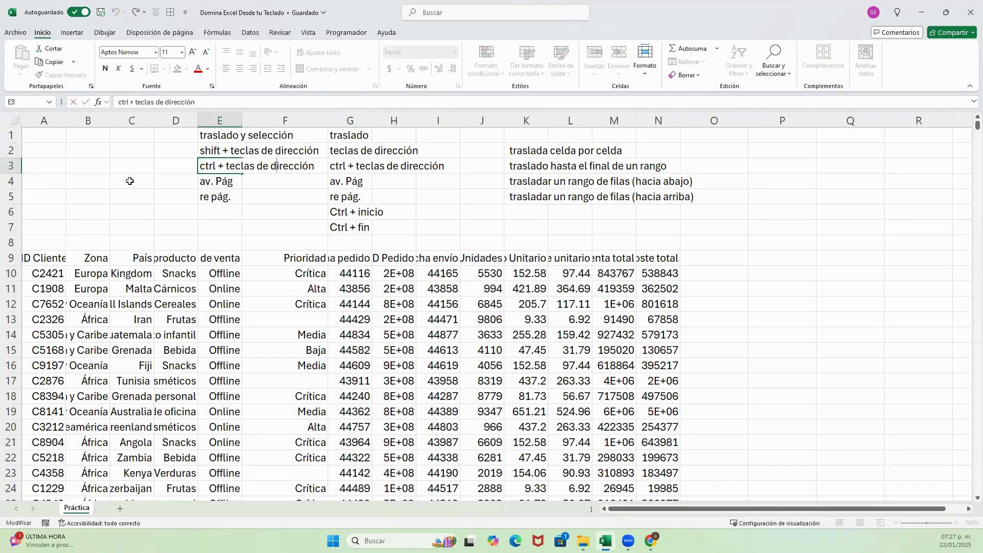
key("ctrl+Left")
key("ctrl+Left")
key("ctrl+Left")
type("s")
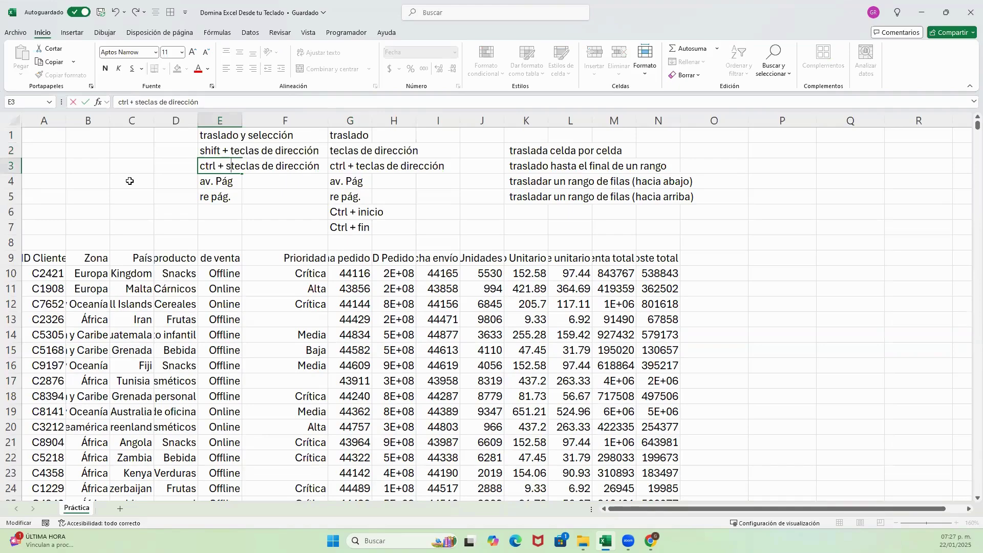
type("hift+")
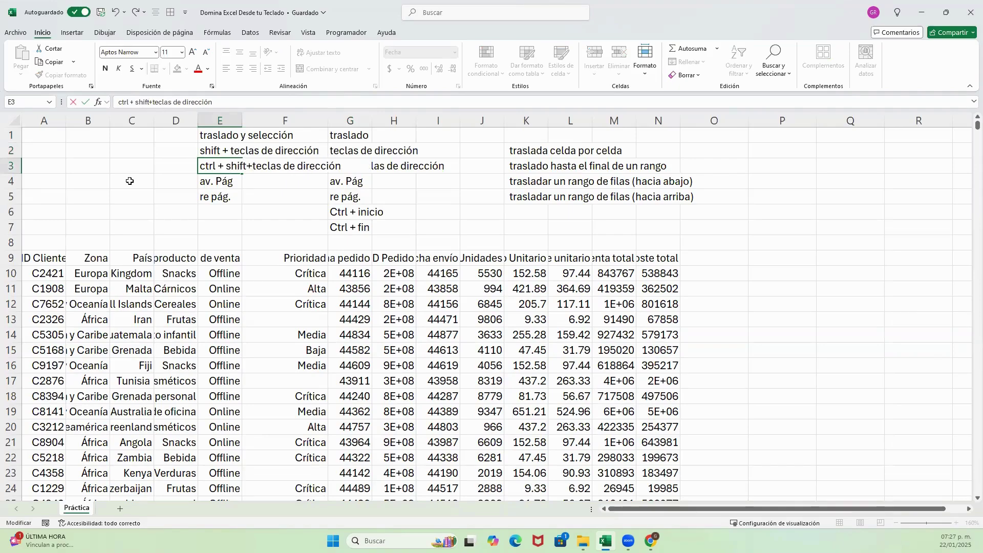
key("Left")
key("Right")
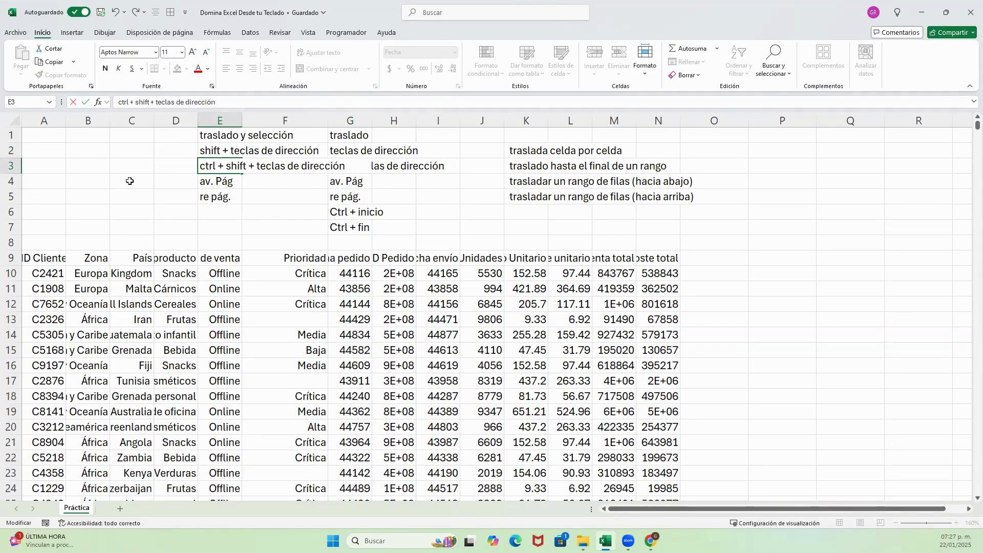
key("Return")
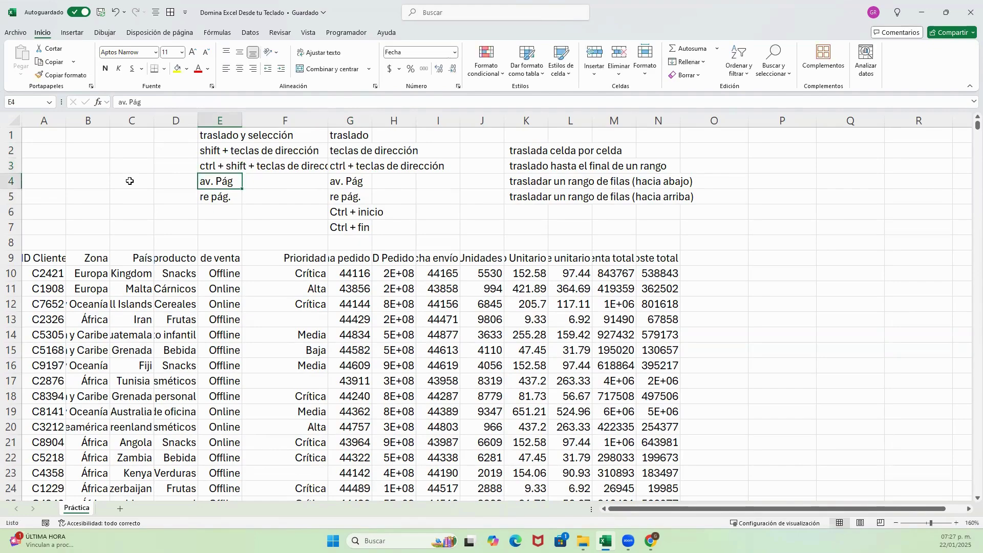
Select the Tipo de producto column from its header in D9 down to its last filled row, 1009.
key("Down")
key("Down")
key("Down")
key("Down")
key("Down")
key("Down")
key("Down")
key("Down")
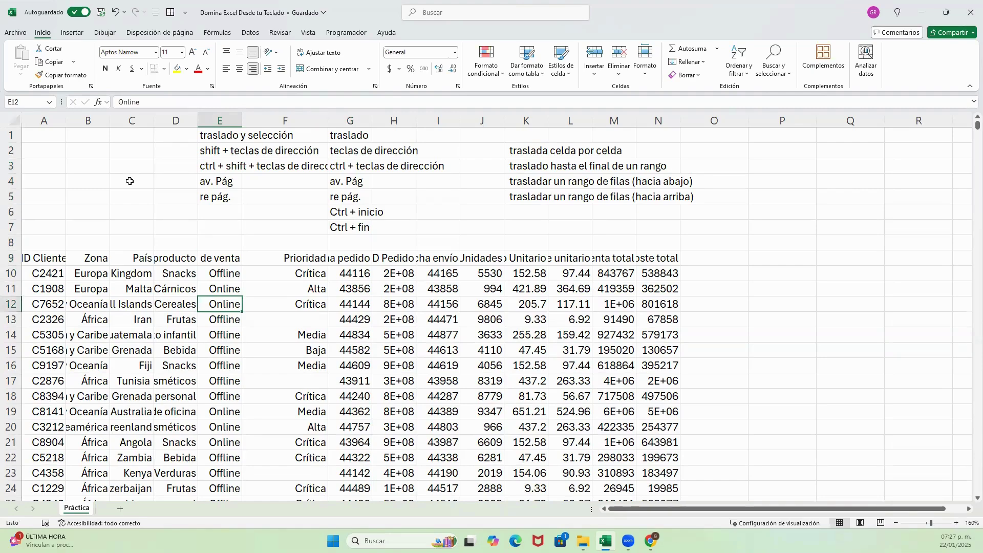
key("Up")
key("Up")
key("Up")
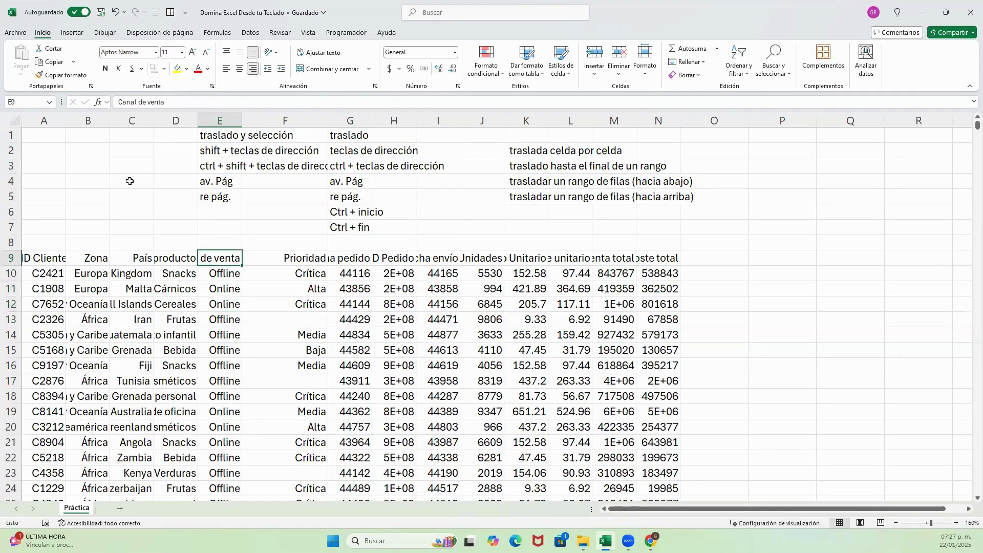
key("Left")
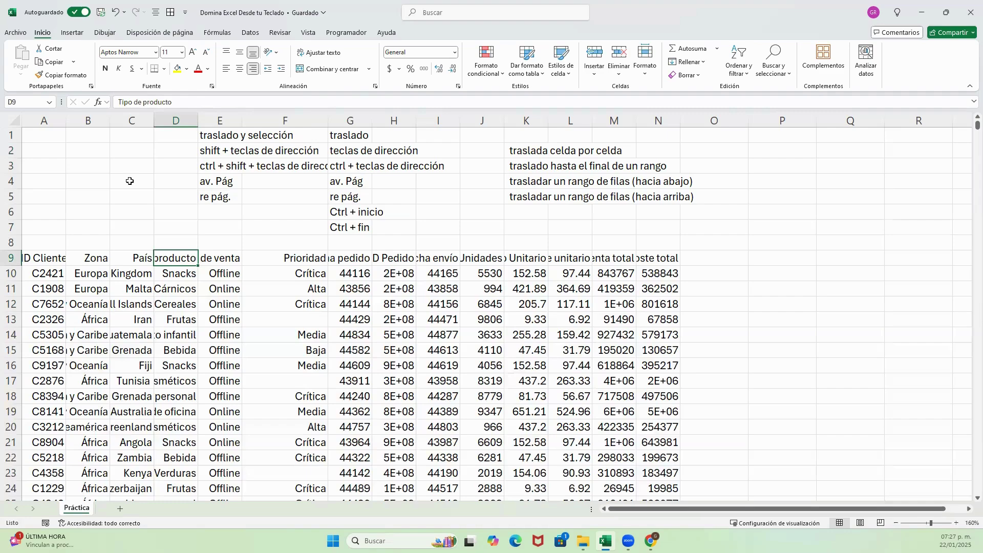
key("ctrl+shift+Down")
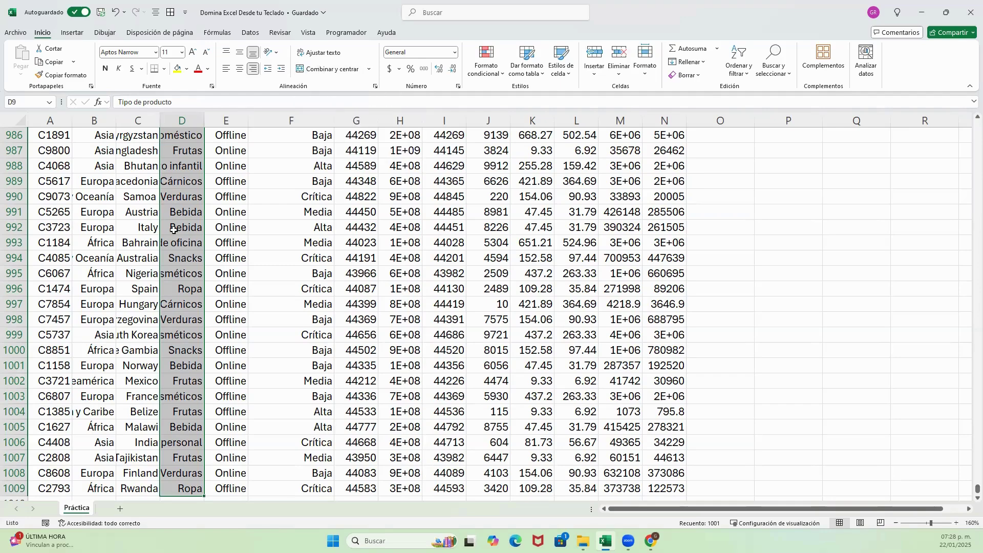
Fill the product type cells D10 through D14 with yellow, one cell at a time.
key("Up")
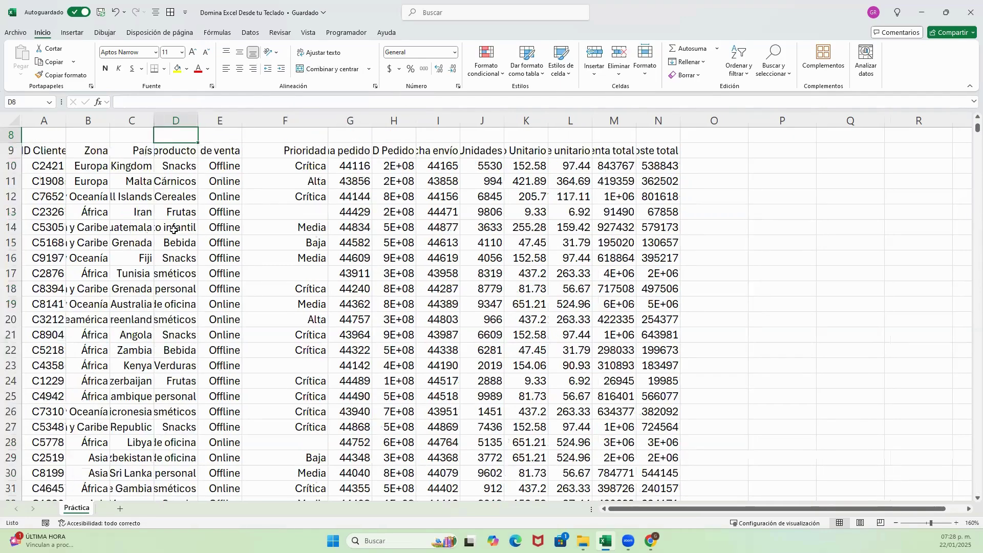
key("Down")
key("Down")
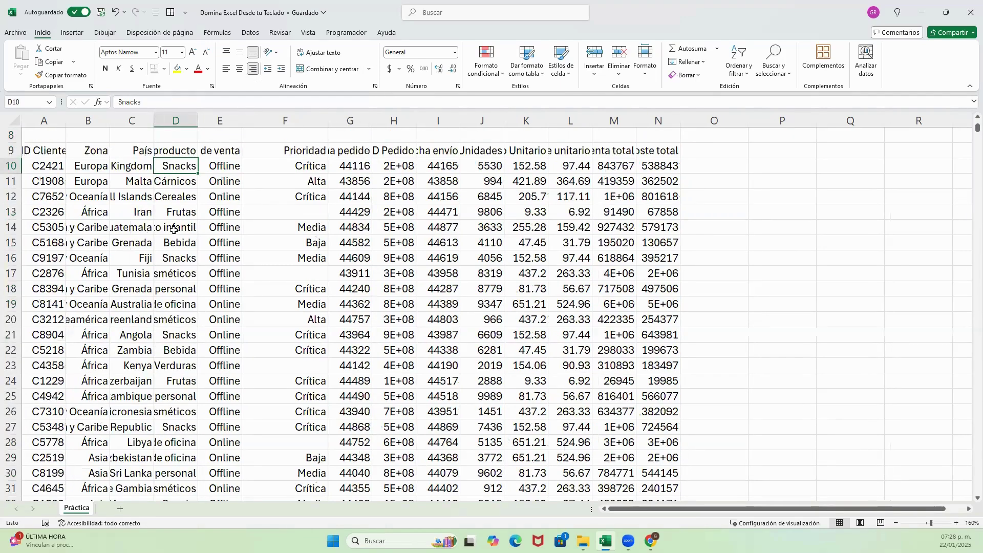
key("Up")
key("Down")
left_click(176, 75)
key("Down")
left_click(175, 75)
key("Down")
left_click(176, 75)
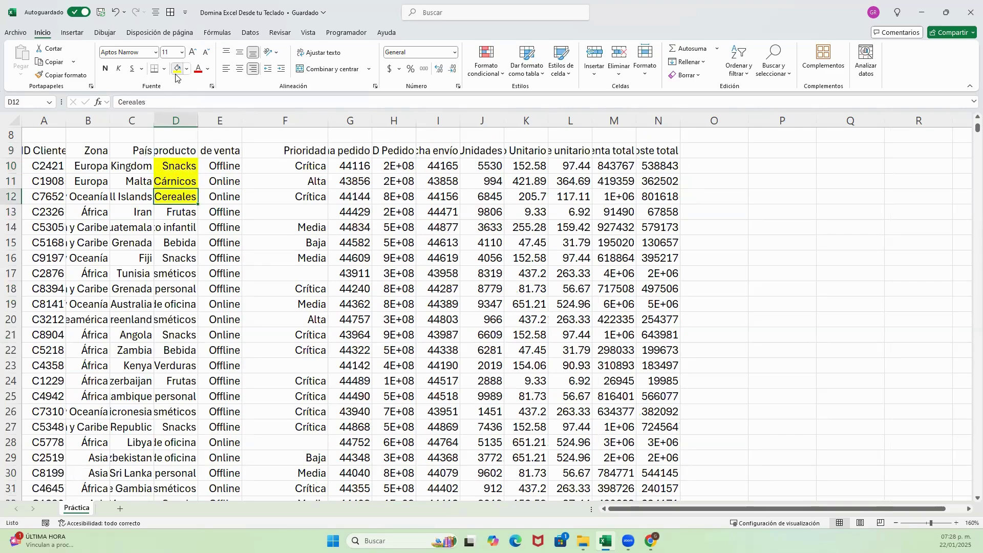
key("Down")
left_click(175, 75)
key("Down")
left_click(175, 74)
key("Down")
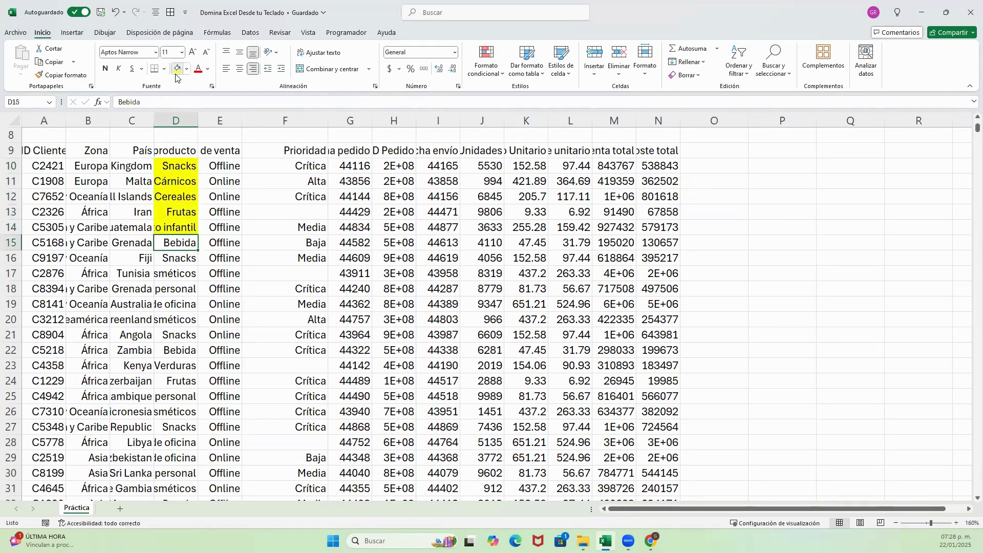
Undo the five yellow fills in D10:D14.
key("Up")
key("ctrl+z")
key("ctrl+z")
key("ctrl+z")
key("ctrl+z")
key("ctrl+z")
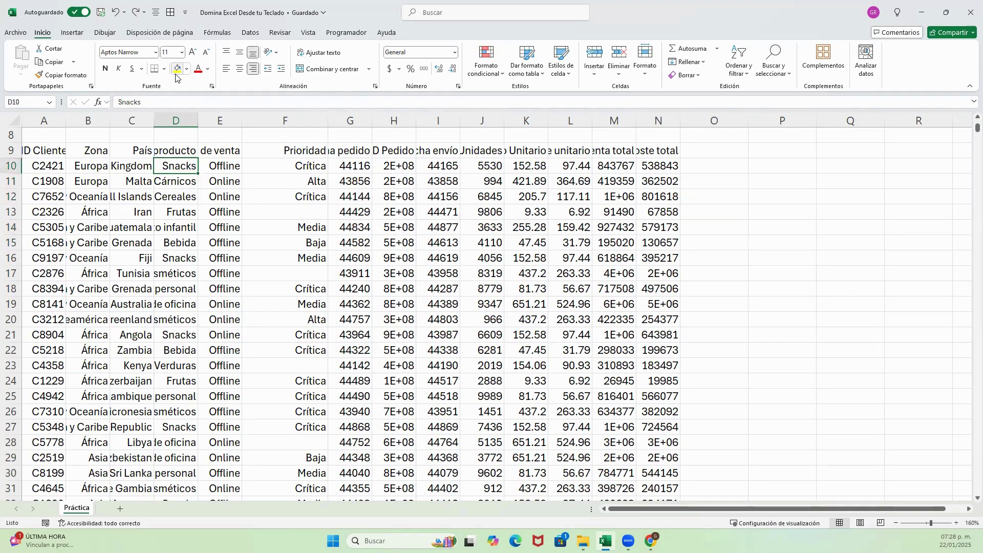
Select all product type data in D10:D1009, fill it with yellow, and return to the start of the range.
key("ctrl+shift+Down")
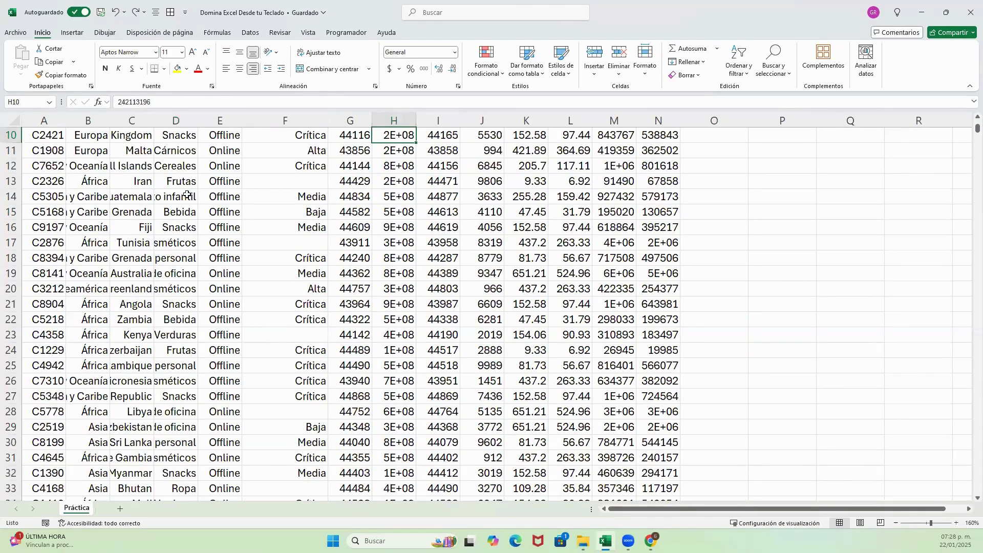
key("Left")
key("Left")
key("Left")
key("Left")
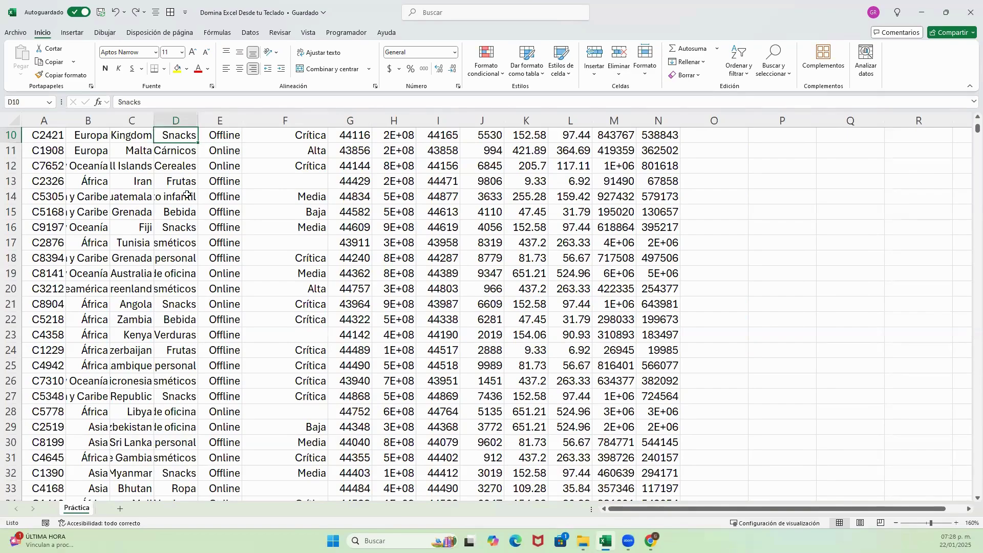
key("Up")
key("ctrl+shift+Down")
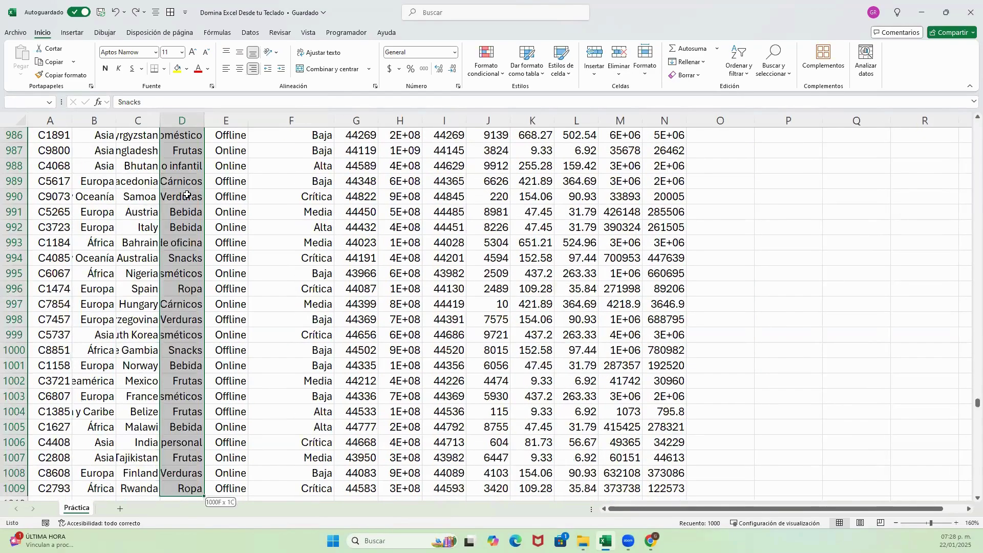
left_click(176, 69)
key("ctrl+BackSpace")
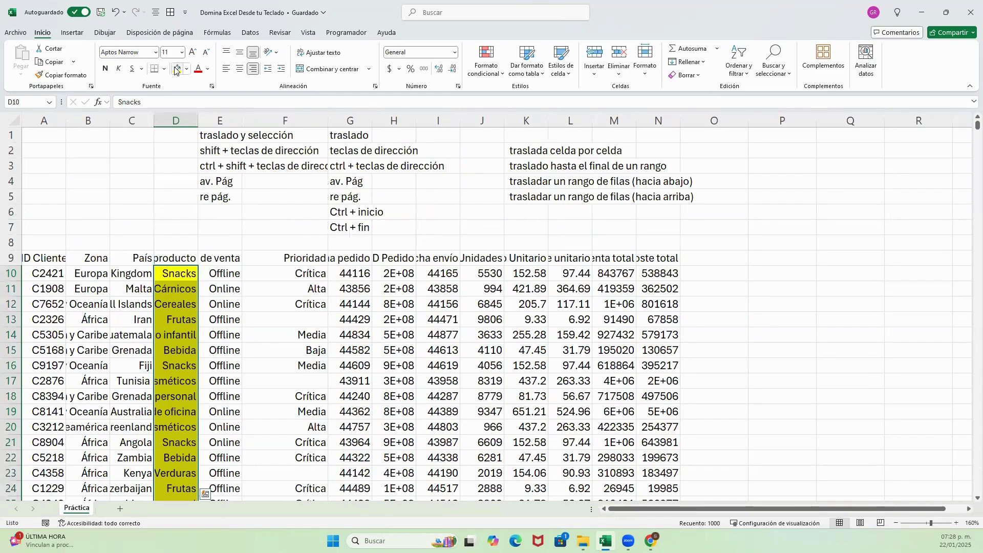
Examine the yellow fill at the end of the product type column, around rows 1003 to 1009.
key("Down")
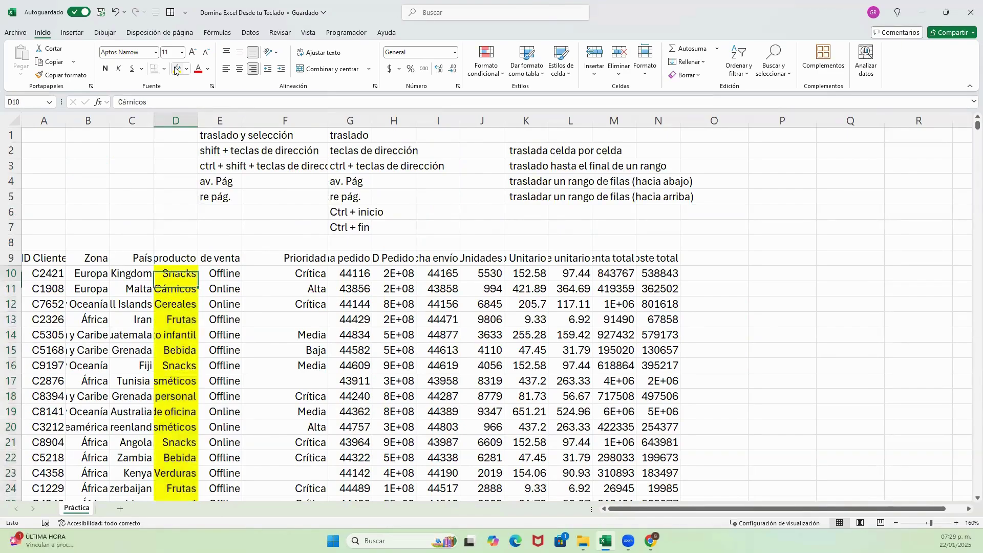
key("ctrl+Down")
key("Up")
key("Up")
key("Up")
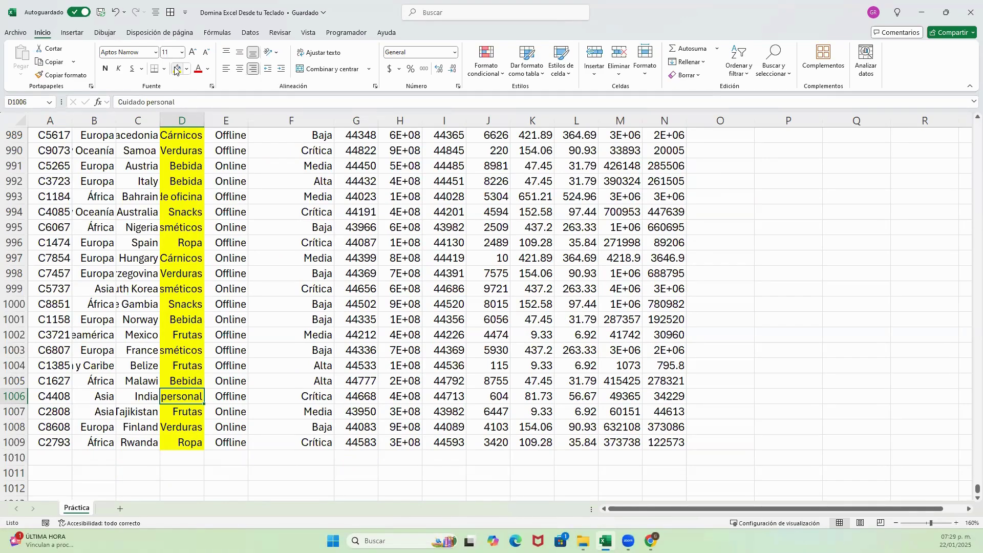
key("Up")
key("Up")
key("Down")
key("Down")
key("Up")
key("Up")
key("Up")
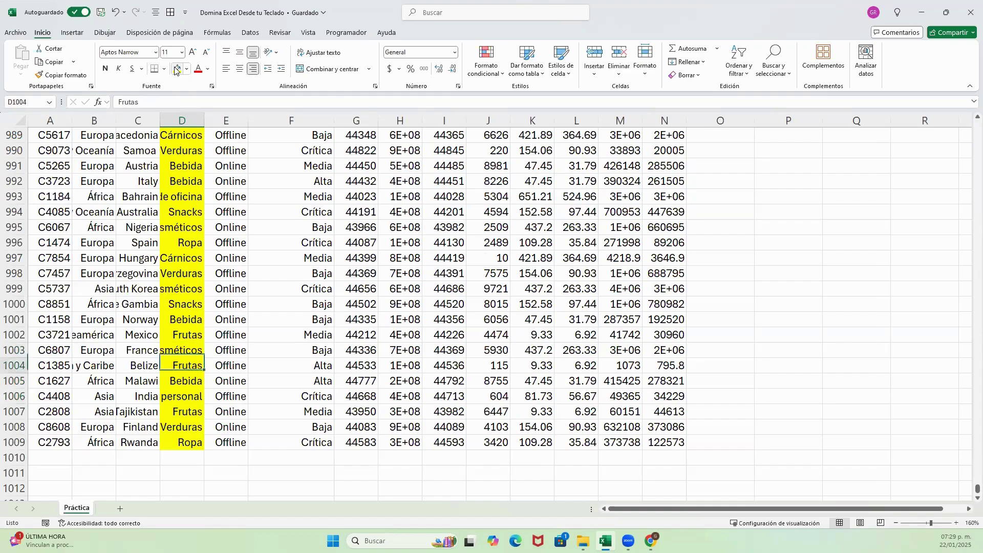
Select the product type data in D10:D1009 again and return to D10.
key("ctrl+Up")
key("Down")
key("ctrl+Down")
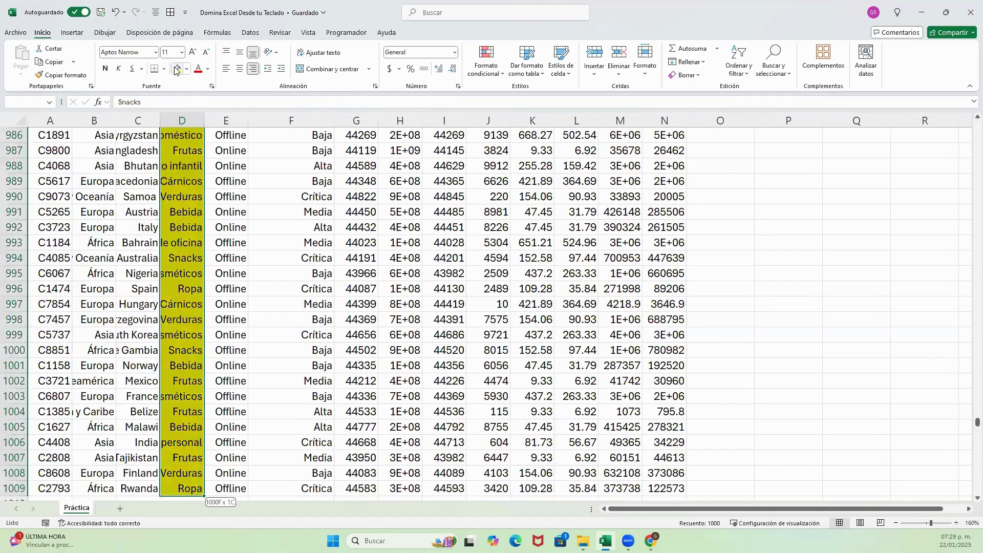
key("ctrl+Up")
key("Down")
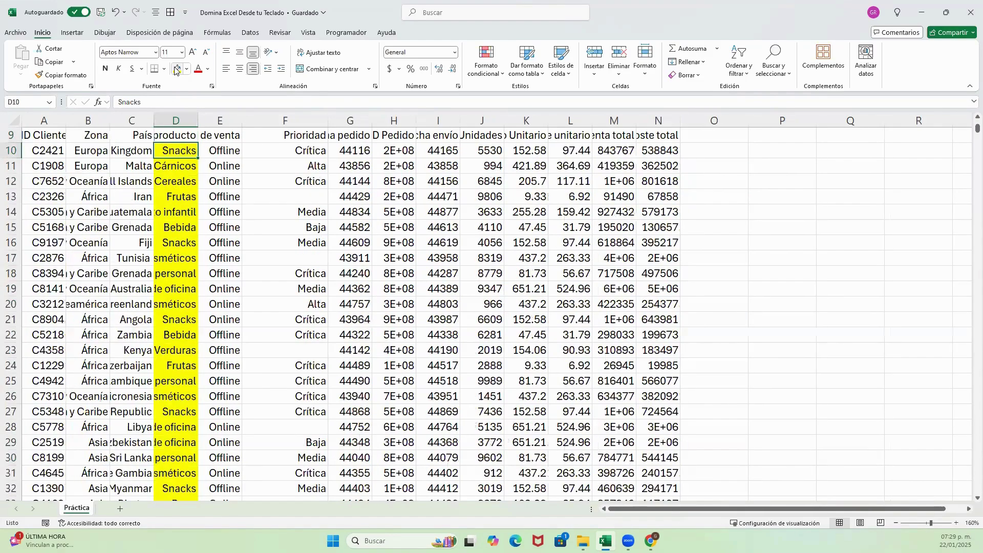
Extend the row 10 selection from D10 to N10, and switch it to the other table edge at A10.
key("ctrl+shift+Right")
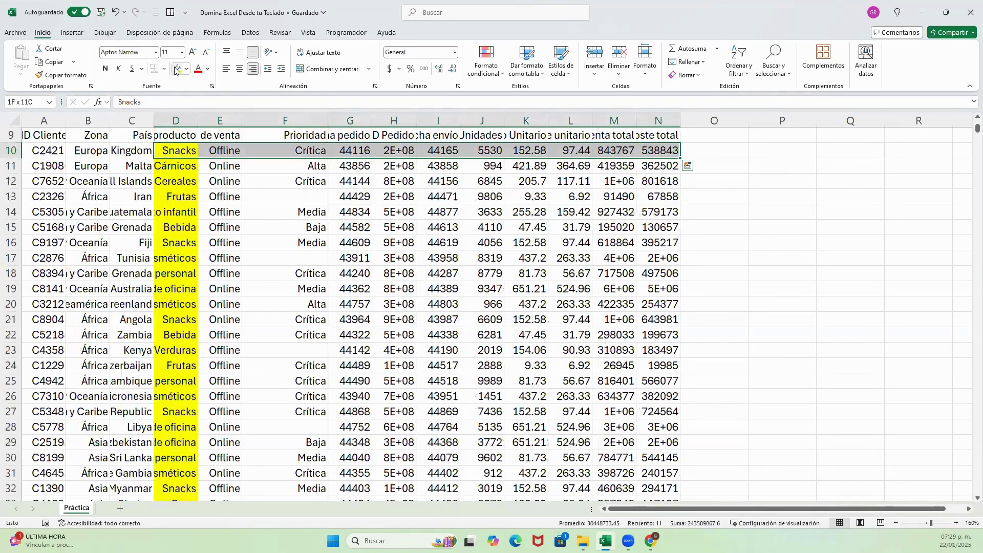
key("ctrl+shift+Left")
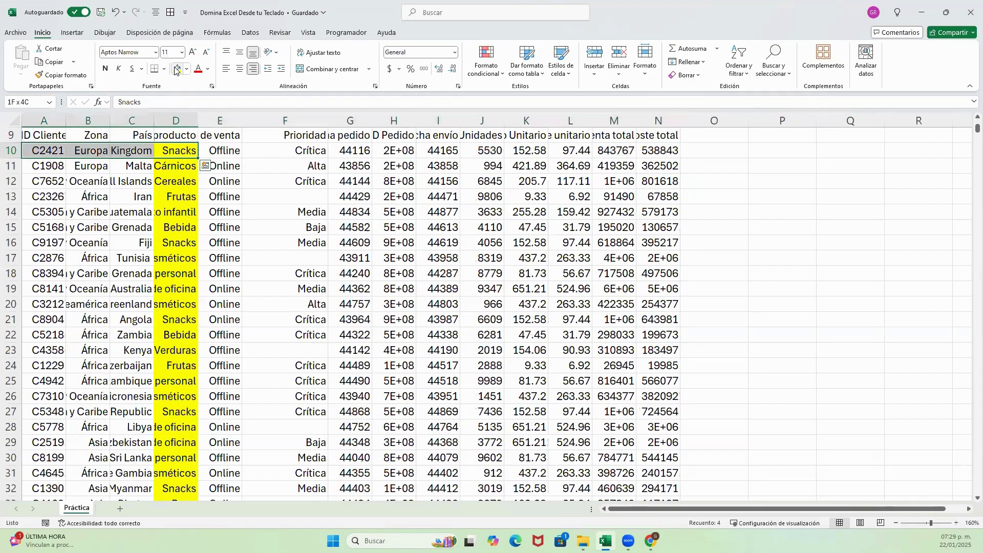
Select the order date data in G10:G1009, then return to the header and select G9:G11.
key("Right")
key("Right")
key("Right")
key("ctrl+shift+Down")
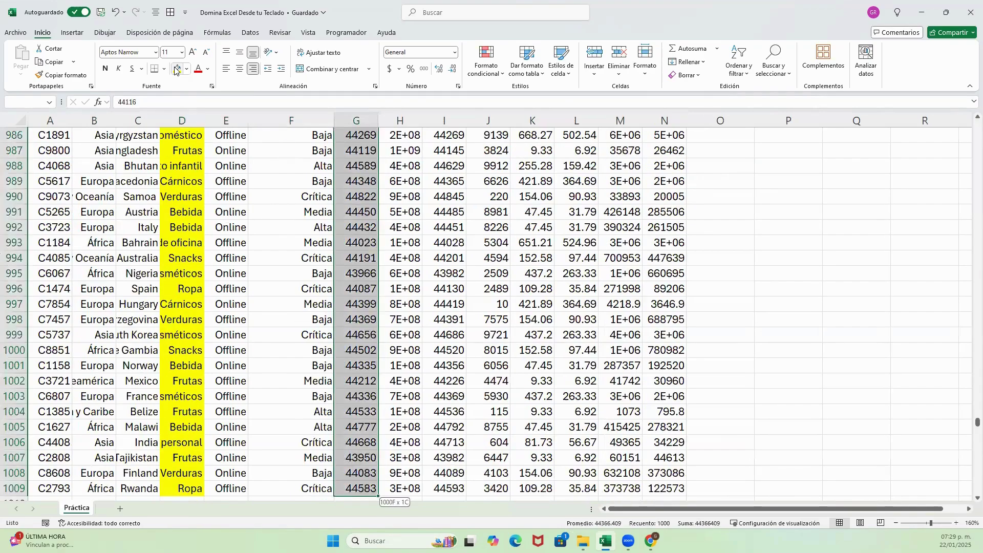
key("ctrl+Up")
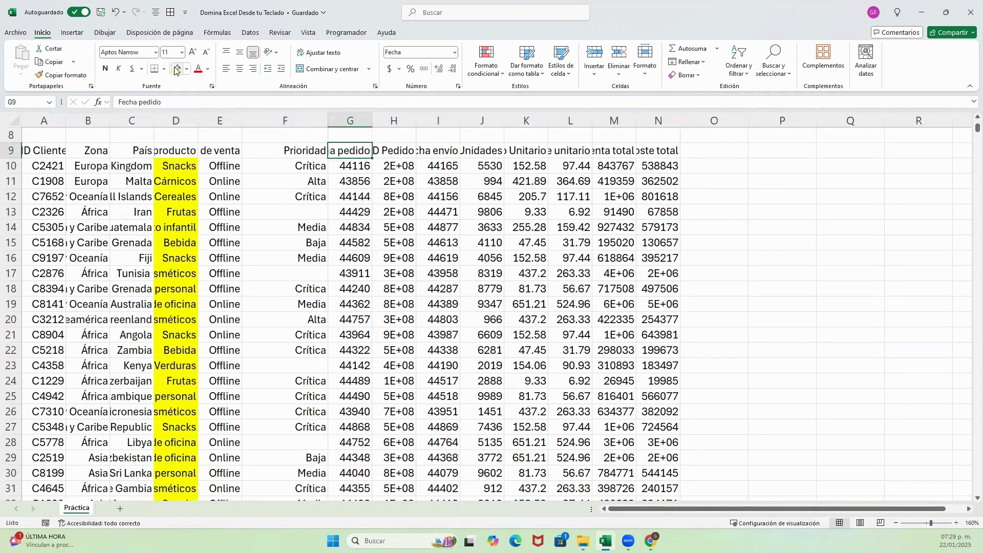
key("shift+Down")
key("shift+Down")
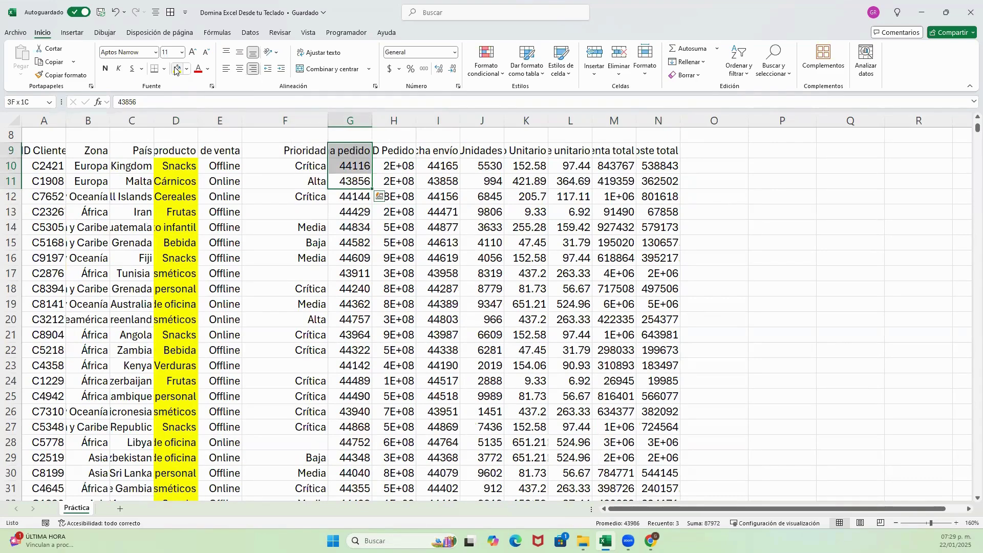
Change the "av. Pág" shortcut note in E4 to "Shift + av. Pág".
key("Up")
key("Up")
key("Up")
key("Up")
key("Up")
key("Up")
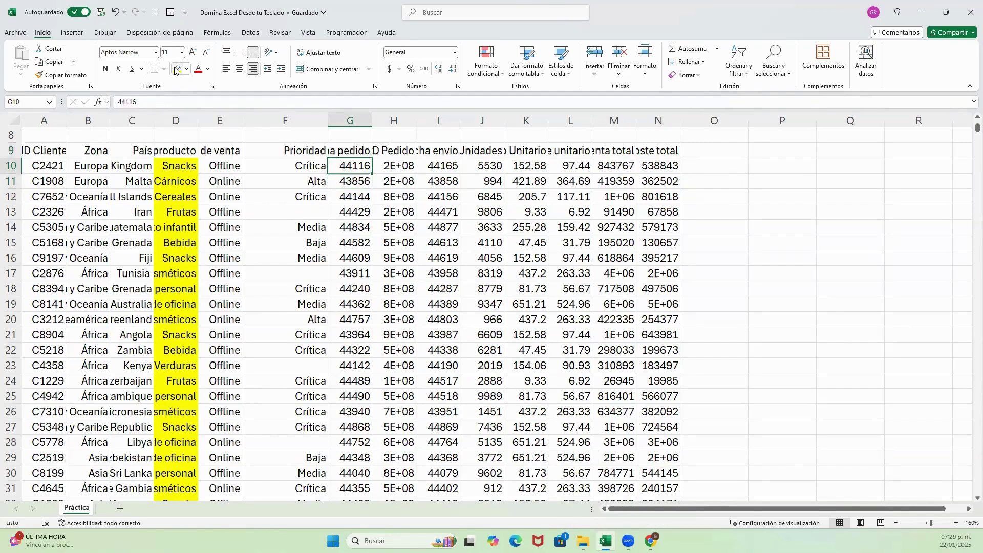
key("Down")
key("Down")
key("Down")
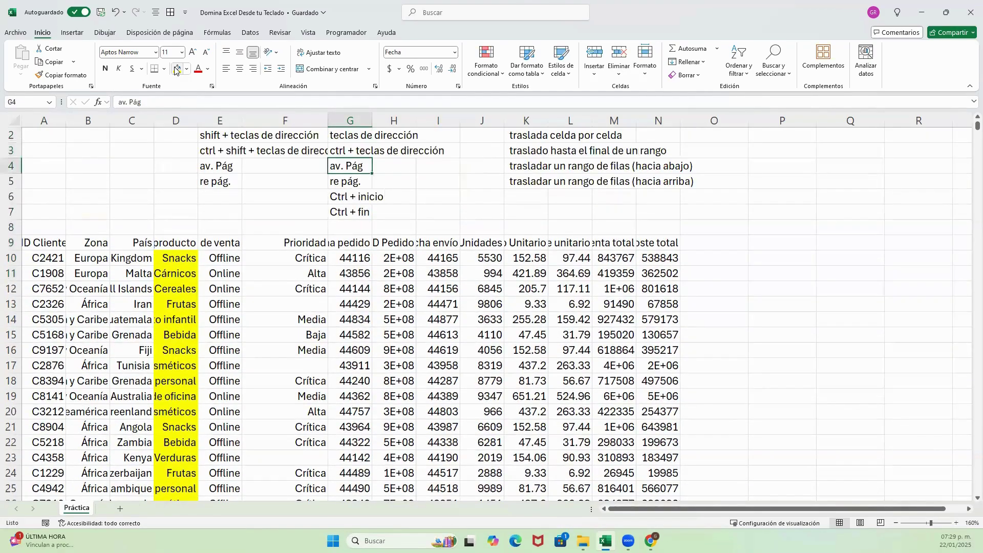
key("Left")
key("Left")
key("Up")
key("Up")
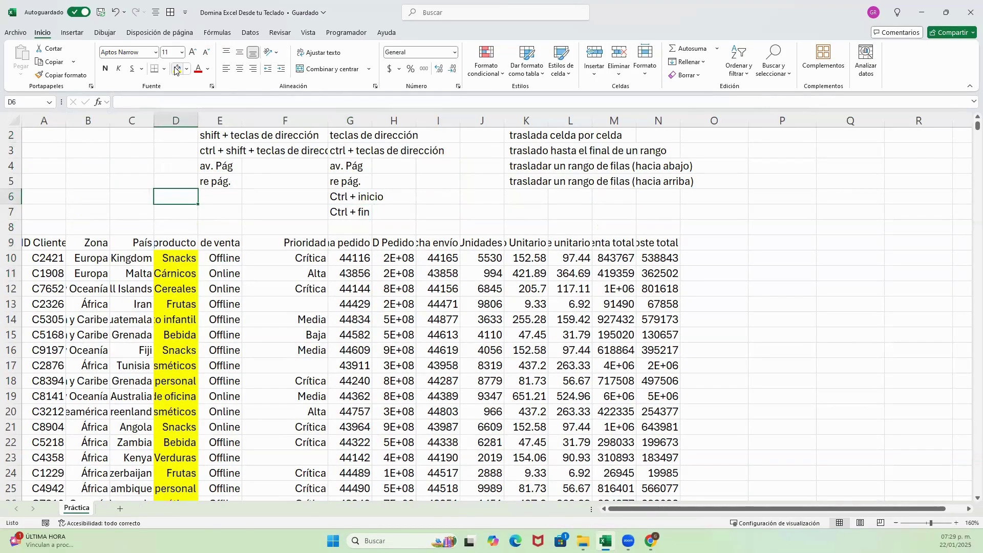
key("Down")
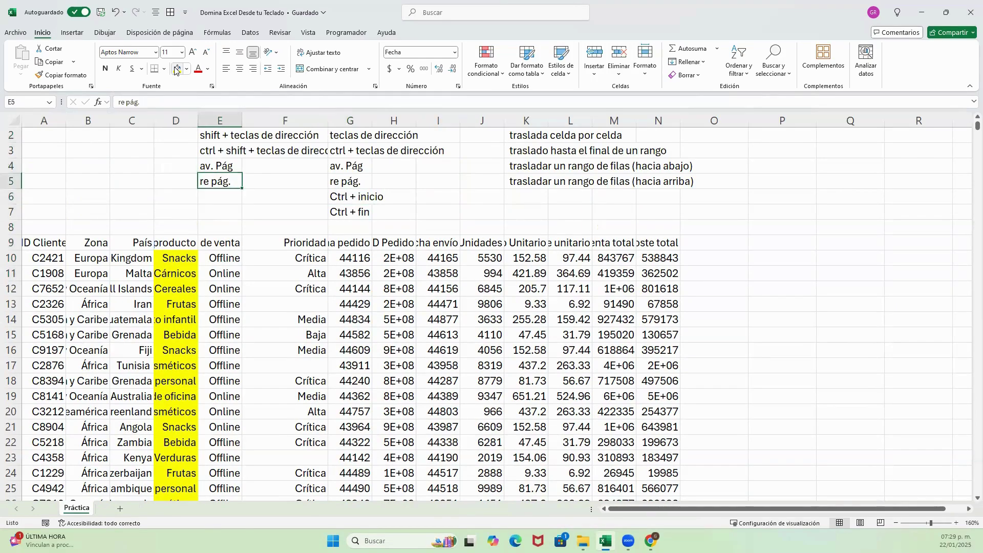
key("Up")
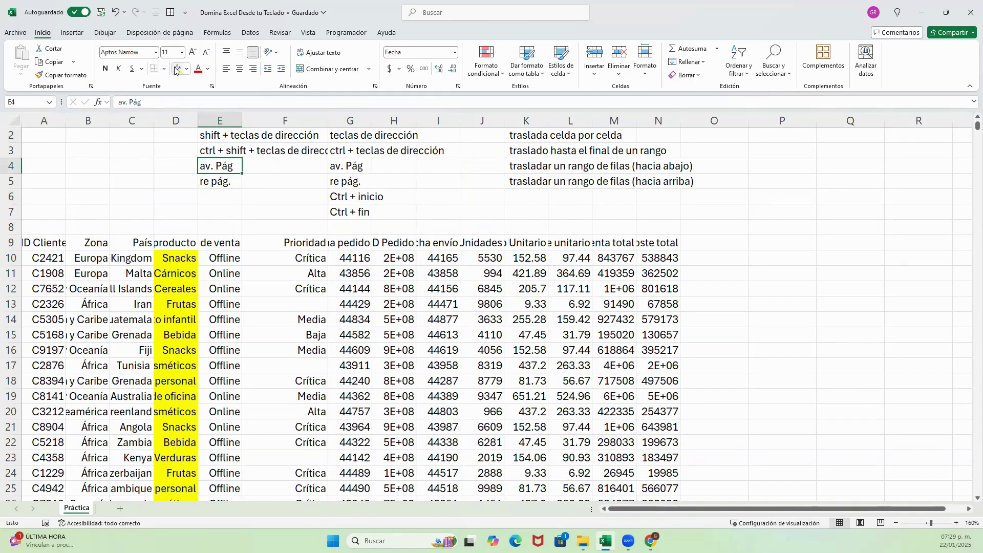
key("F2")
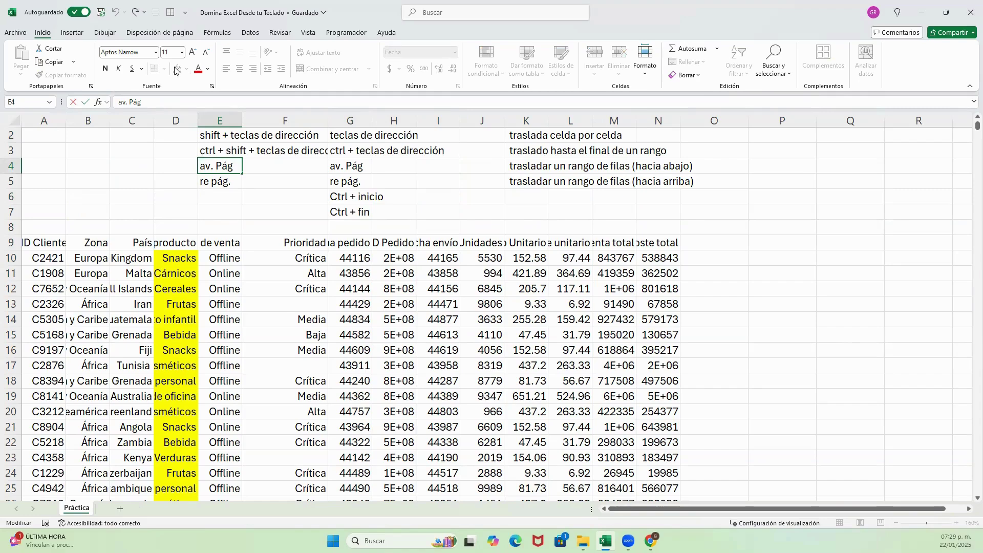
key("Home")
type("Shift ")
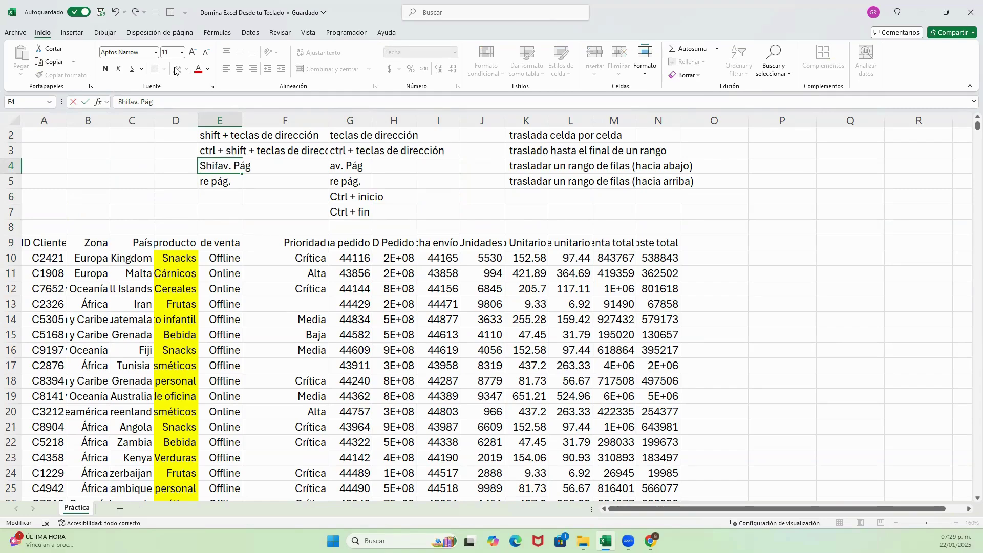
type("+")
key("Return")
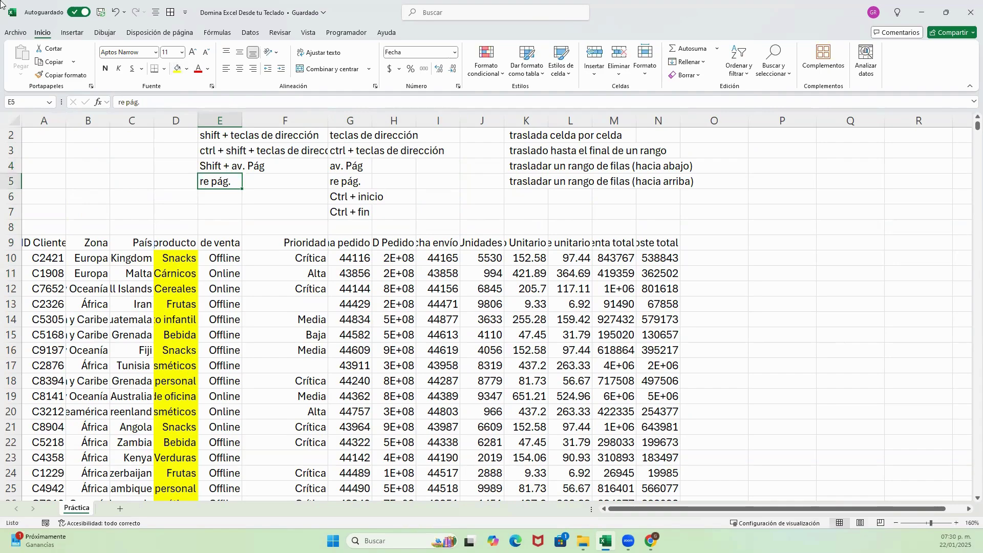
Change the shortcut note in E5 to "Shift + re pág.".
key("F2")
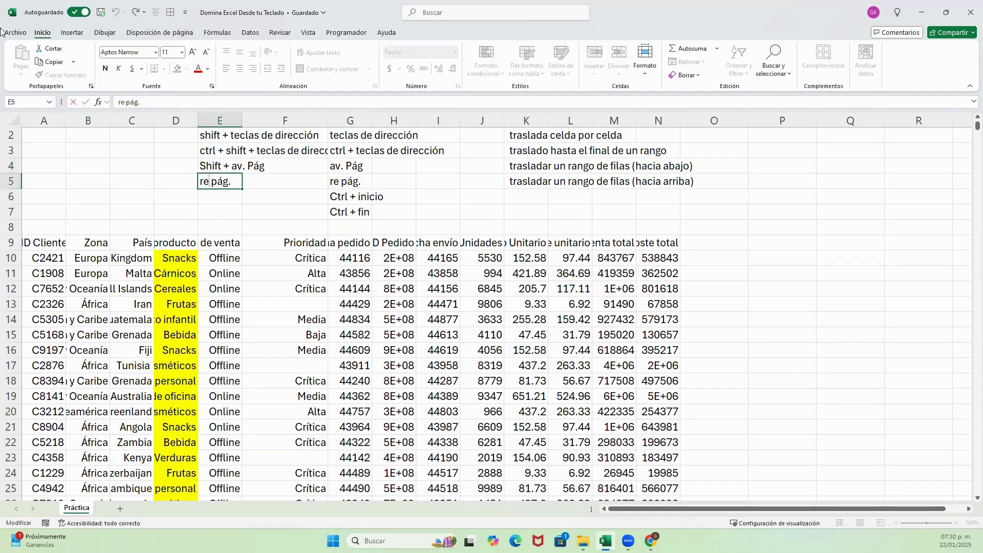
type("Si")
key("BackSpace")
type("hift +")
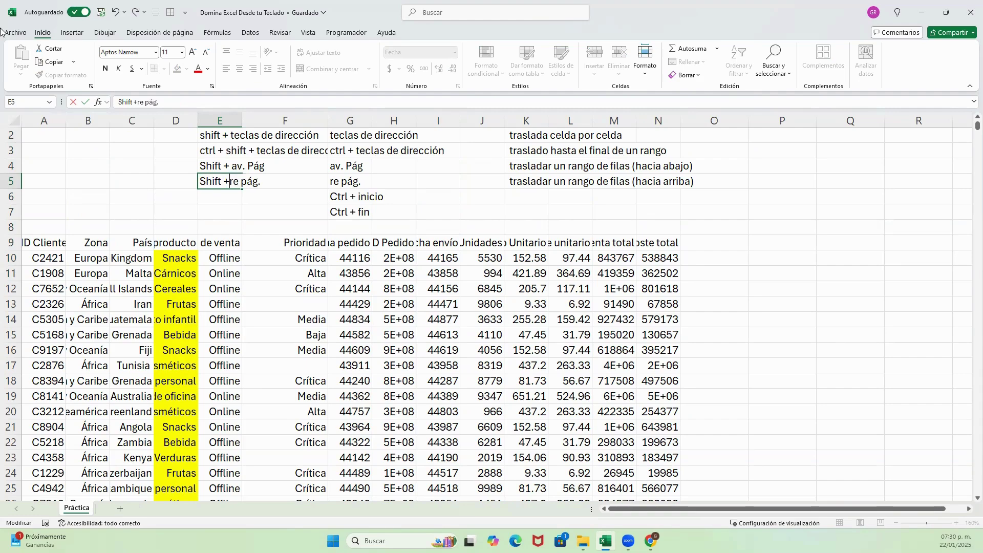
key("Return")
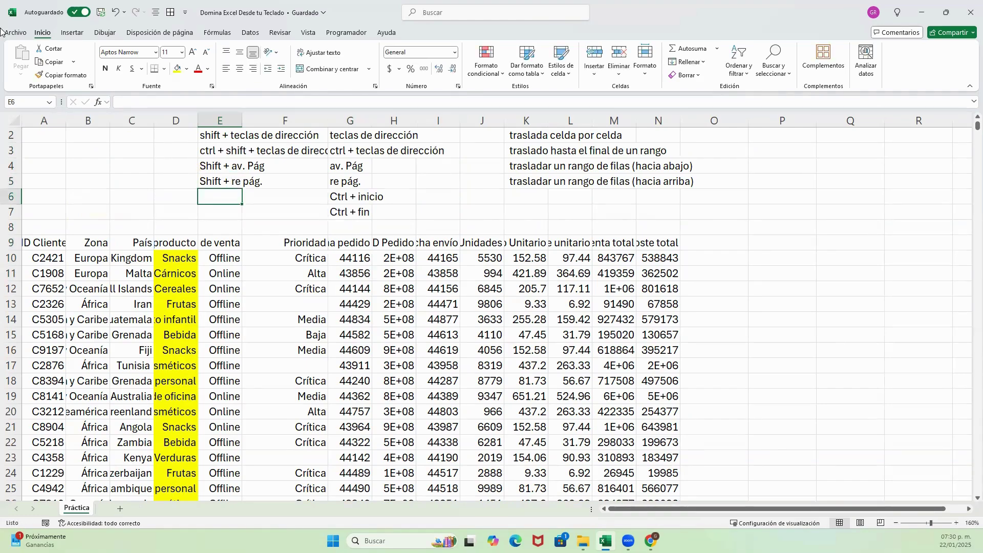
Starting from B10, extend the selection down the Zona column one screen at a time to B298.
key("Down")
key("Down")
key("Down")
key("Down")
key("Down")
key("Left")
key("Left")
key("Left")
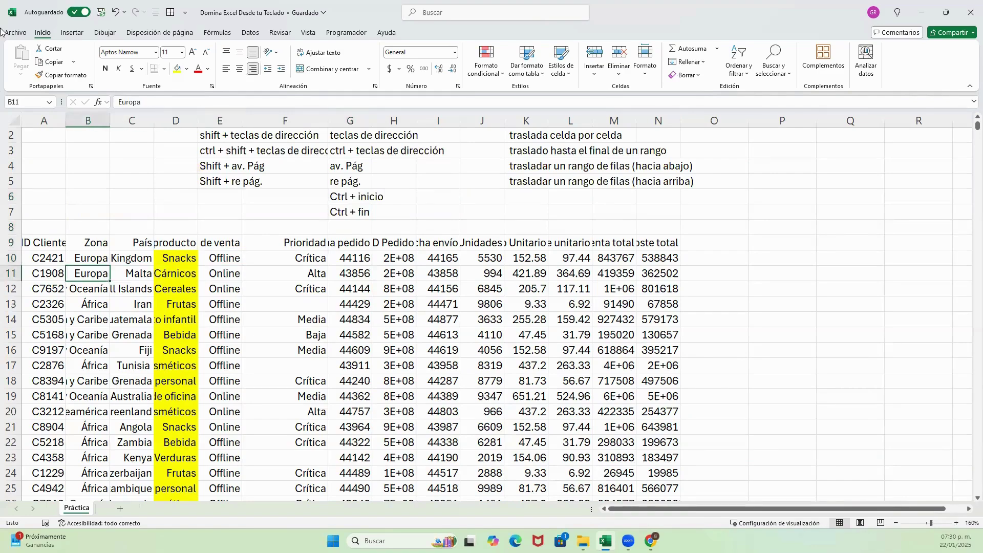
key("Up")
key("Up")
key("Down")
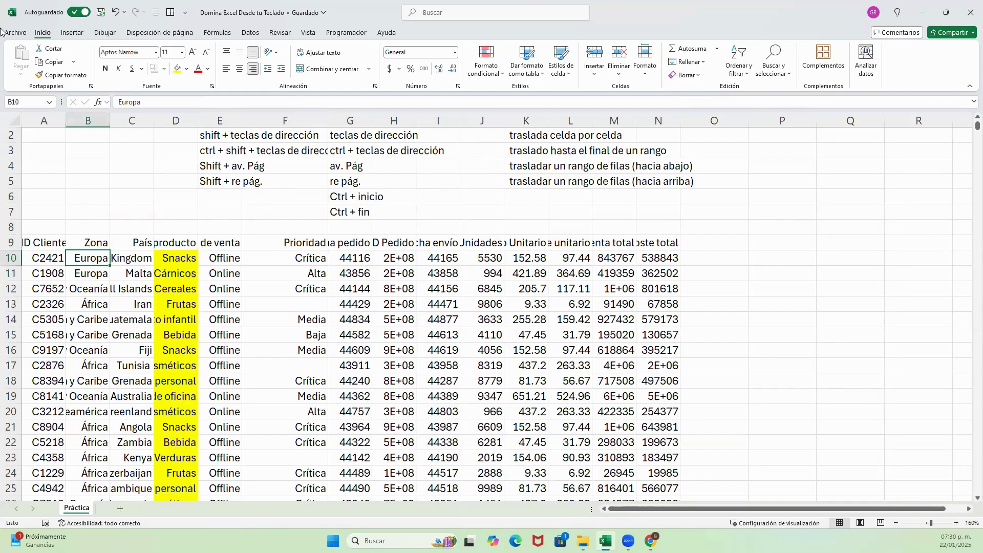
key("shift+Page_Down")
key("shift+Page_Down")
key("shift+Page_Down")
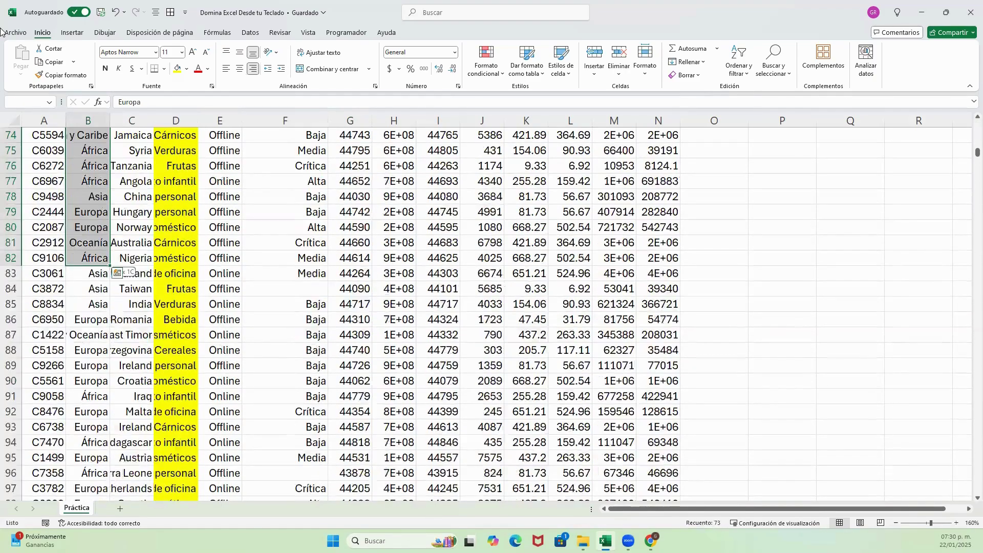
key("shift+Page_Down")
key("shift+Page_Down")
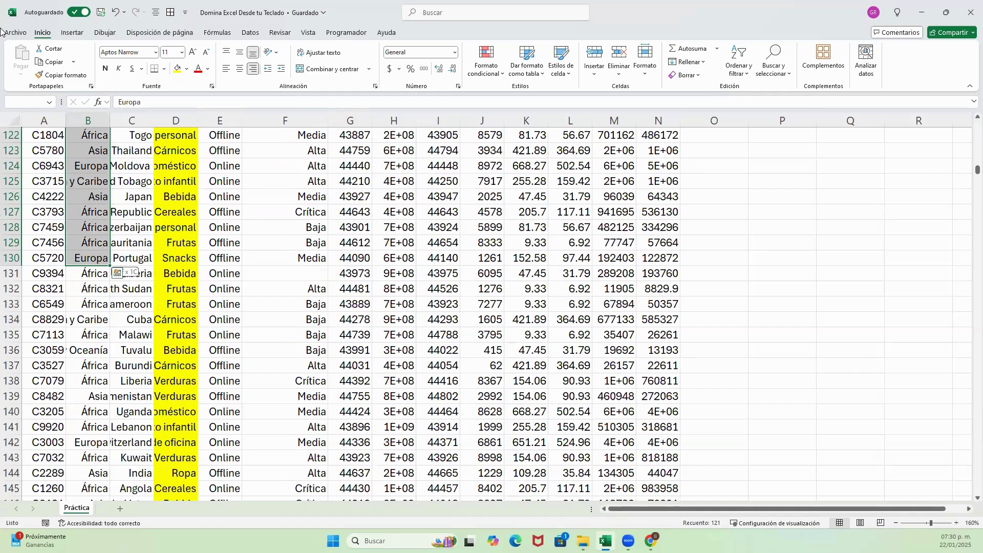
key("shift+Page_Down")
key("shift+Page_Down")
key("shift+Page_Down")
key("shift+Page_Down")
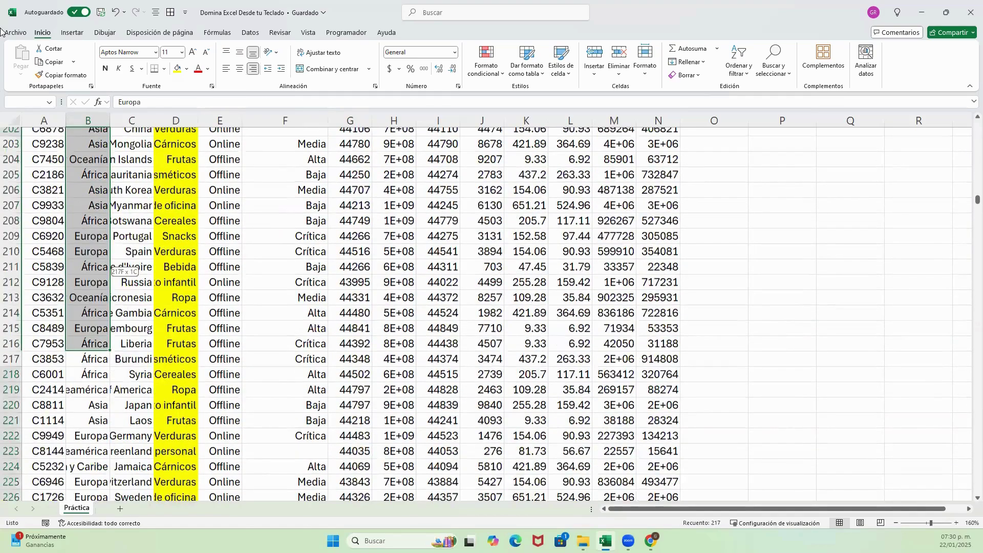
key("shift+Page_Down")
key("shift+Page_Down")
key("shift+Page_Down")
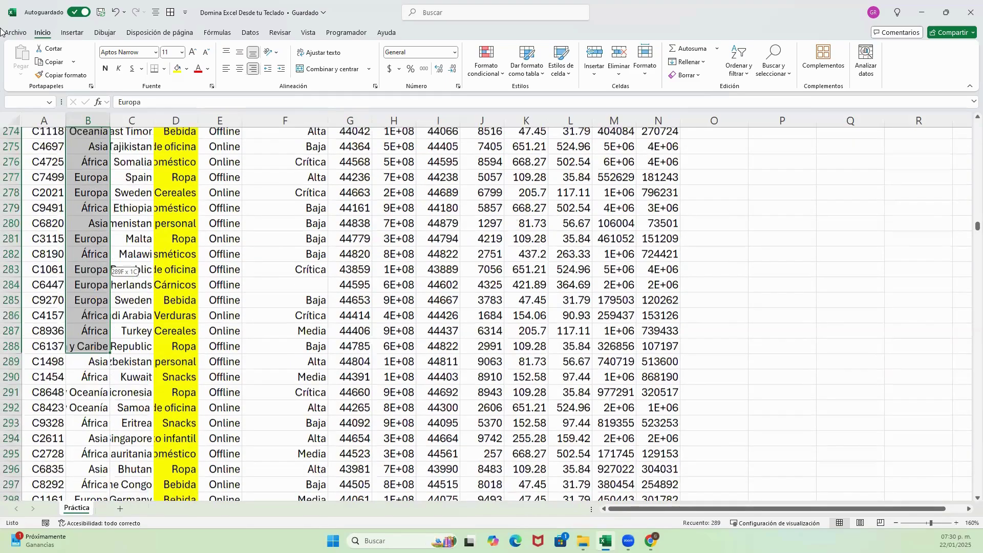
Shrink the Zona column selection upward one screen at a time to B10:B202.
key("shift+Page_Up")
key("shift+Page_Up")
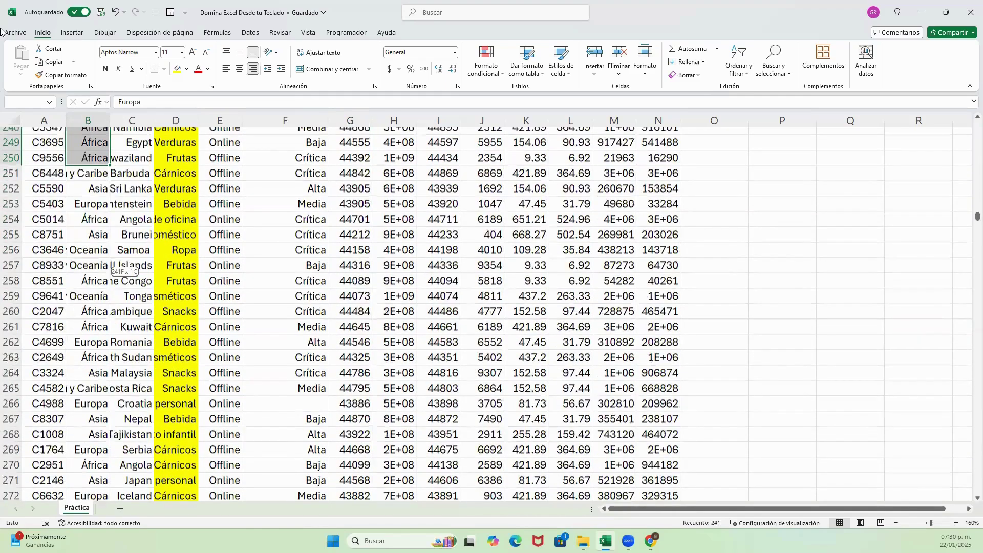
key("shift+Page_Up")
key("shift+Page_Up")
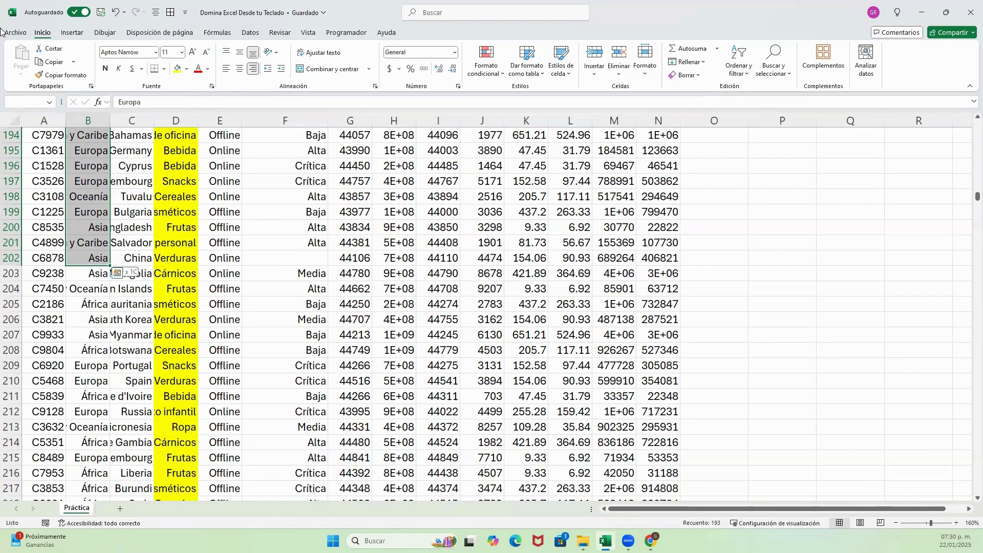
Adjust the Zona column selection screen by screen to B10:B274 and make it bold.
key("shift+Page_Down")
key("shift+Page_Down")
key("shift+Page_Down")
key("shift+Page_Down")
key("shift+Page_Up")
key("shift+Page_Up")
key("shift+Page_Up")
key("shift+Page_Down")
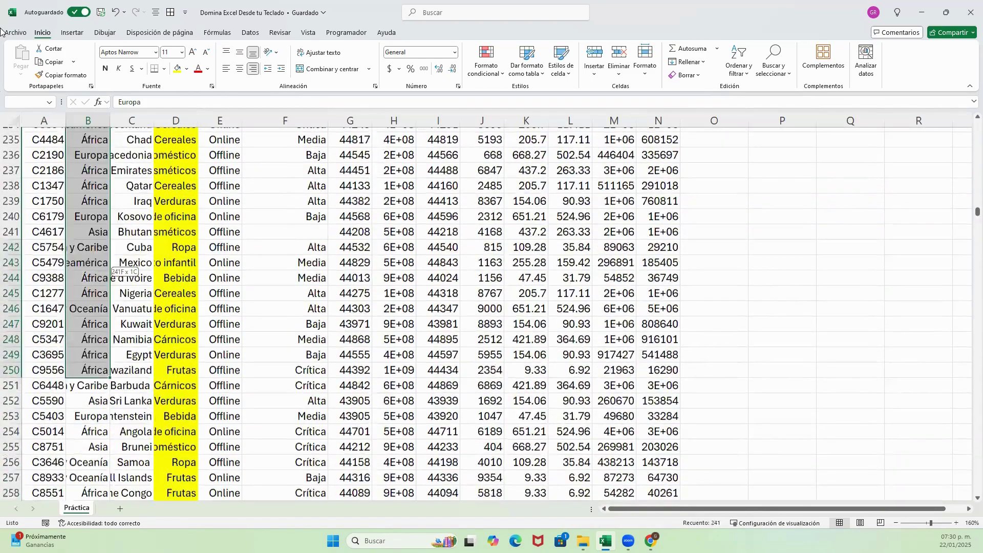
key("shift+Page_Down")
key("shift+Page_Down")
key("shift+Page_Up")
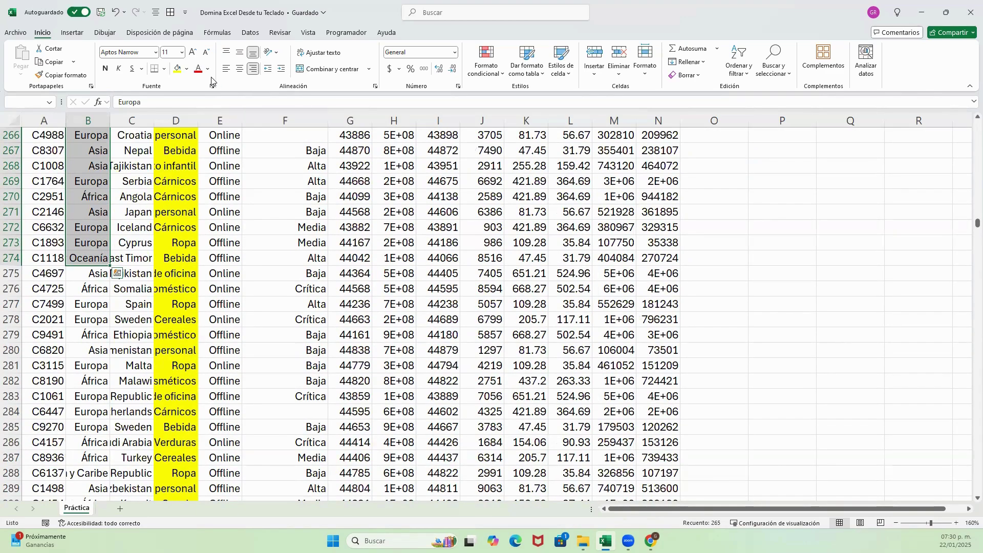
left_click(106, 70)
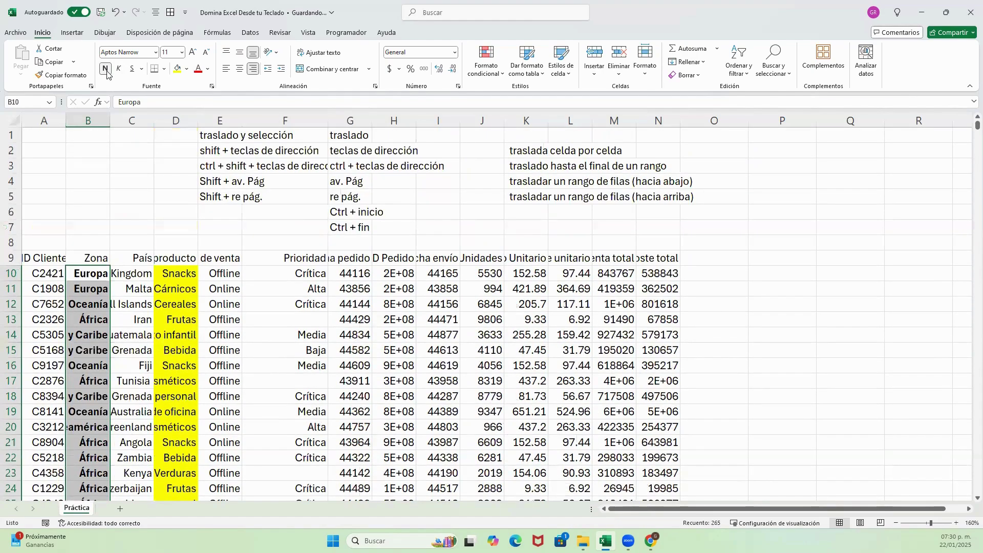
Go back up to the shortcut notes above the table and review the movement and selection columns from F1.
key("Up")
key("Up")
key("Up")
key("Up")
key("Up")
key("Up")
key("Up")
key("Up")
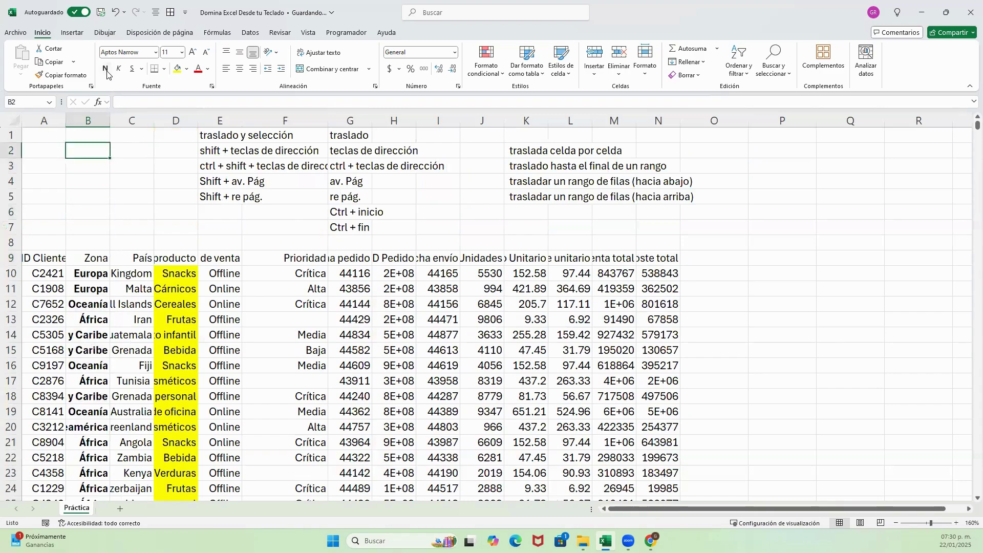
key("Right")
key("Right")
key("Right")
key("Right")
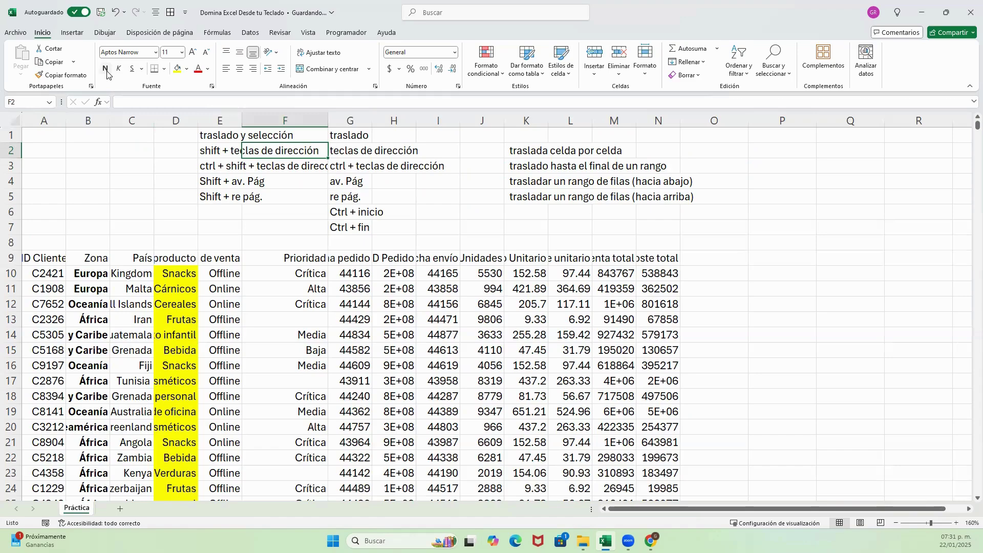
key("Up")
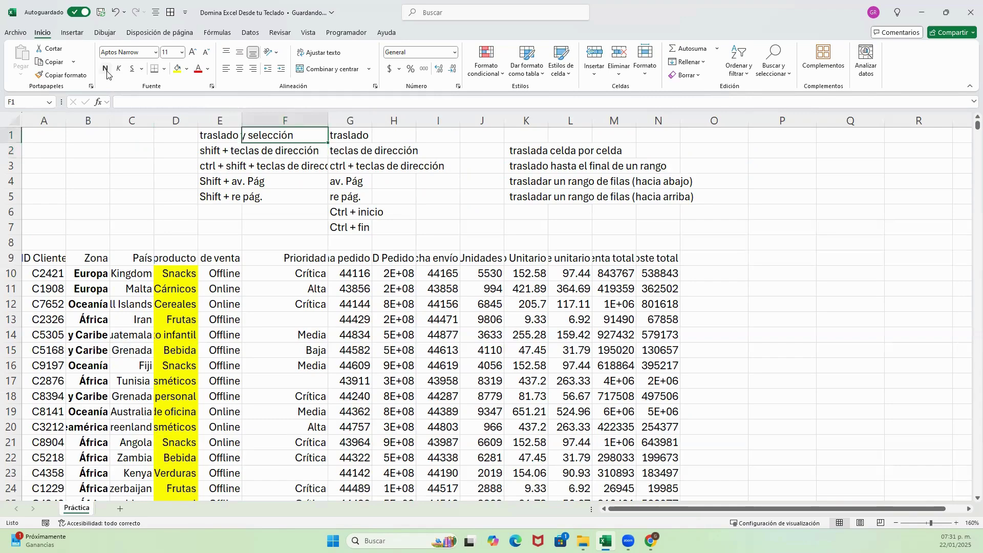
key("Down")
key("Down")
key("Down")
key("Down")
key("Down")
key("Down")
key("Down")
key("Down")
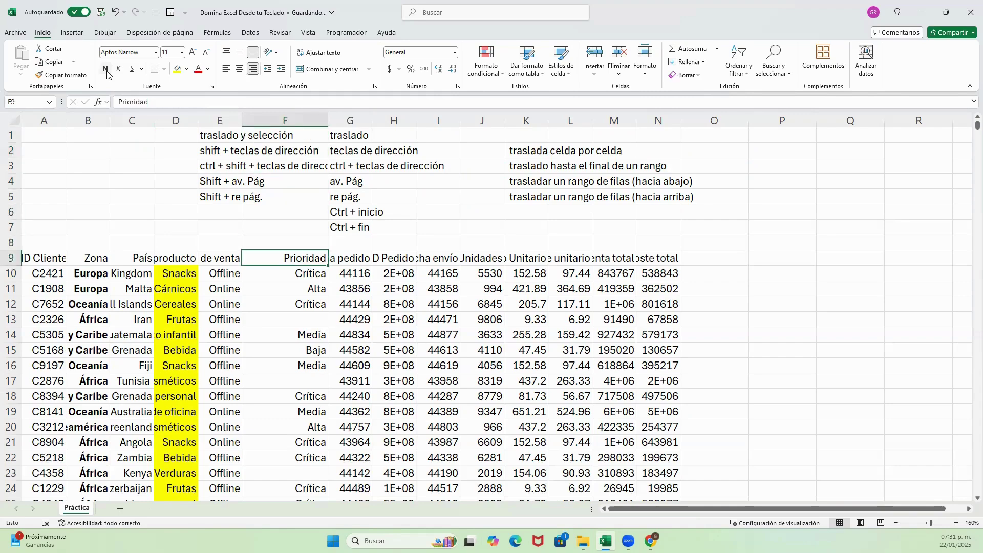
key("Down")
key("Down")
key("Down")
key("Down")
key("Up")
key("Up")
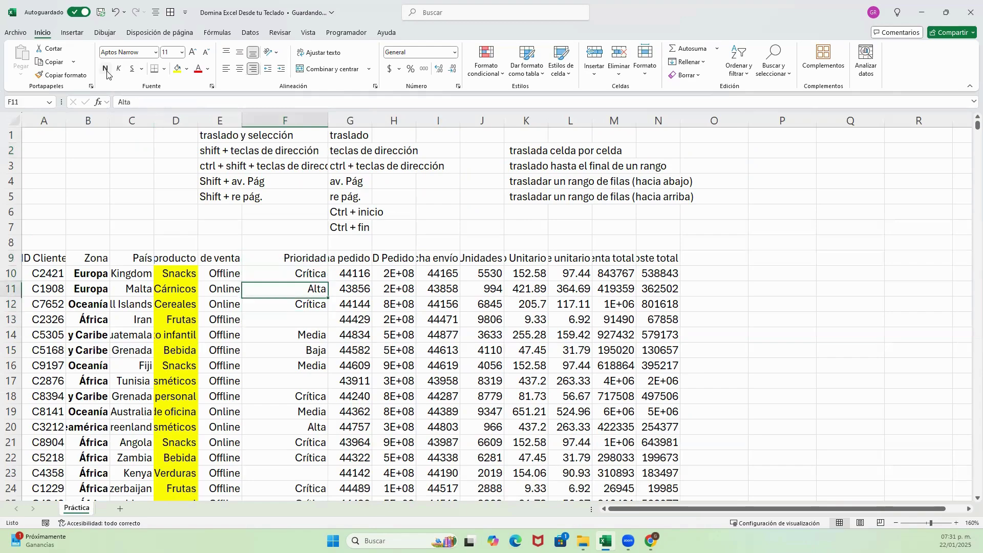
Add the shortcut note "Ctrl + E" in E6, at the end of the "traslado y selección" list.
key("Left")
key("Up")
key("Up")
key("Up")
key("Up")
key("Up")
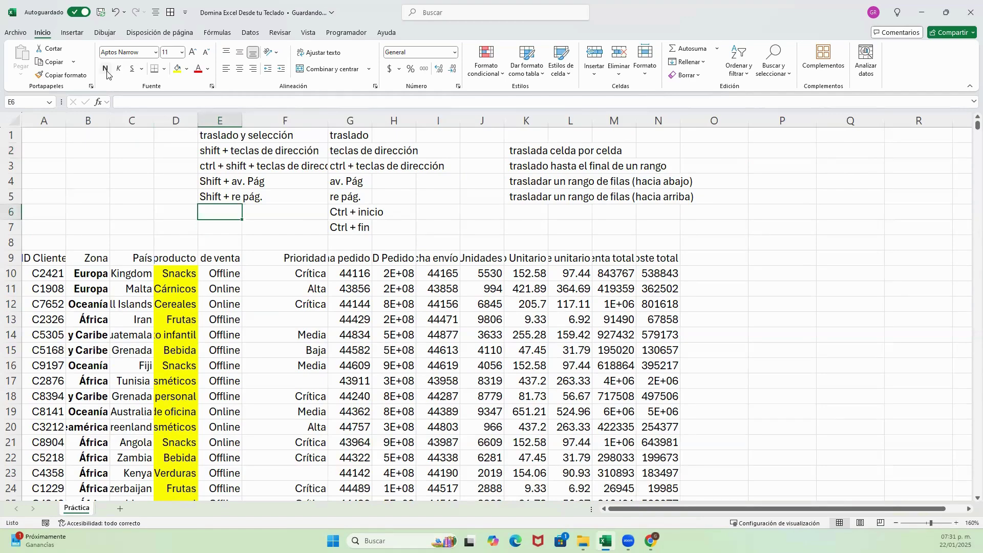
type("Ctrl")
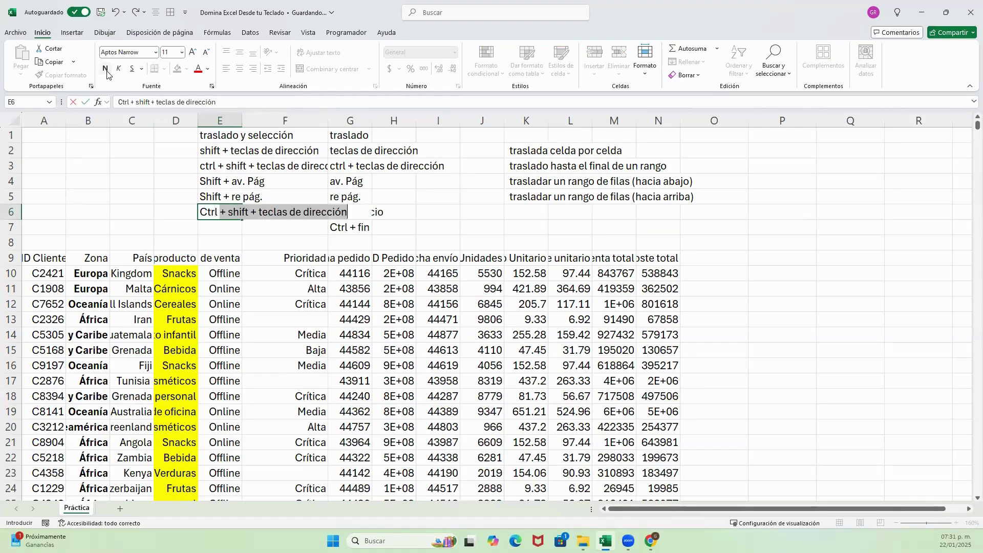
type(" + E")
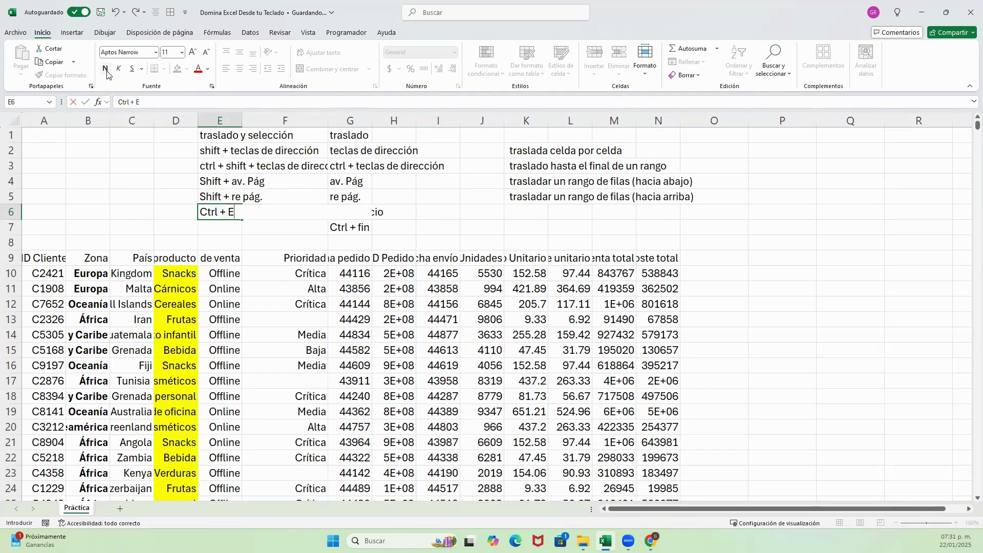
key("Return")
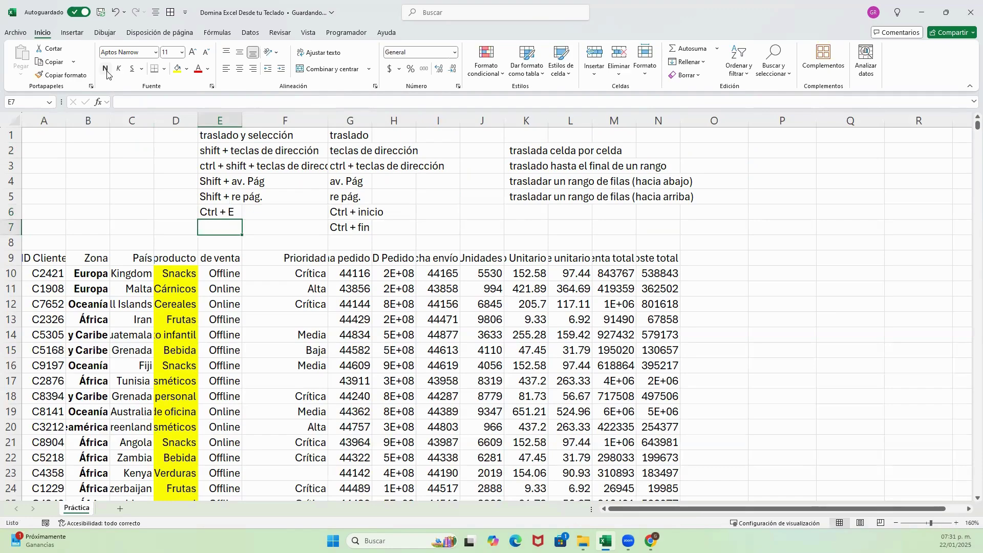
Enter the description "Selecciona toda tu base de datos" in D6, beside the Ctrl + E note.
key("Up")
key("Left")
type("Se")
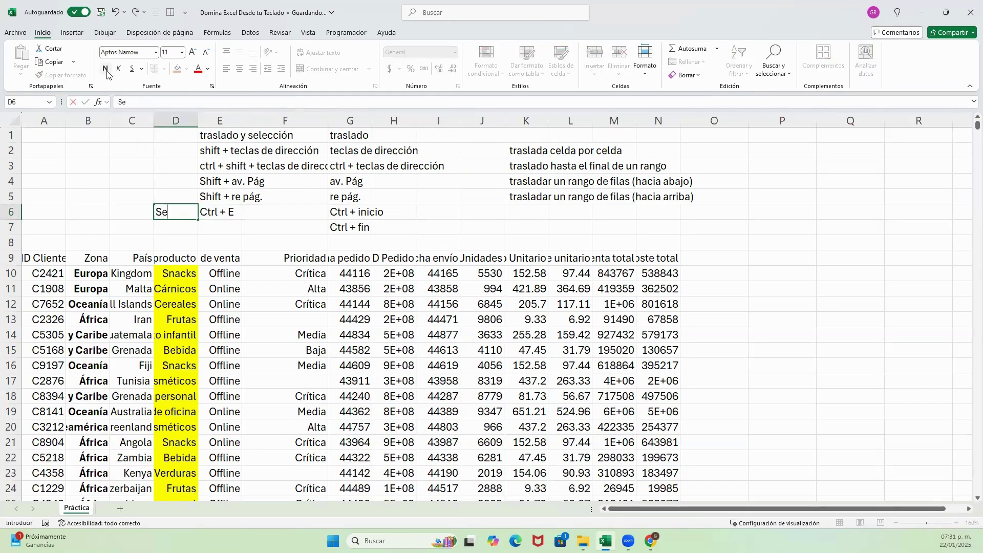
type("lecciona to")
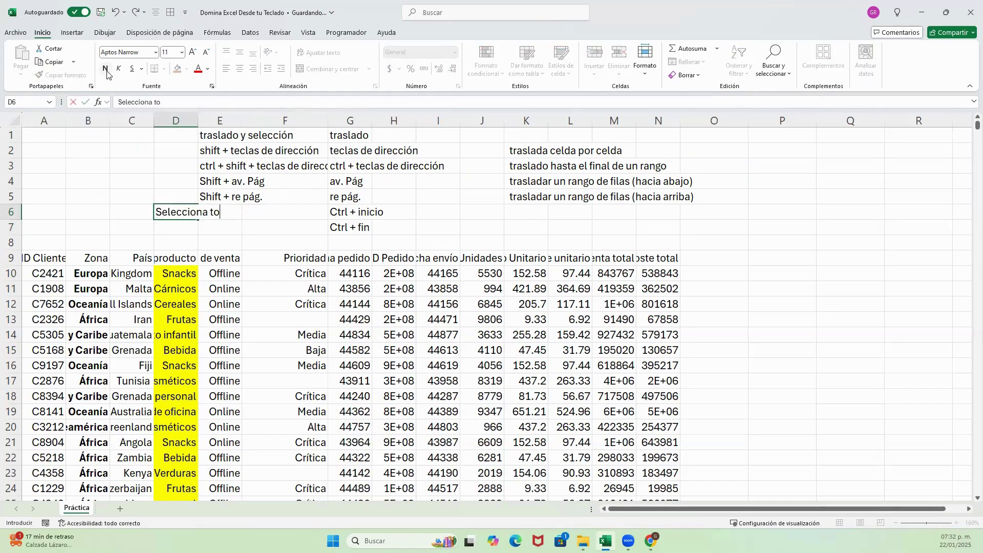
type("da tu base de datos")
key("Return")
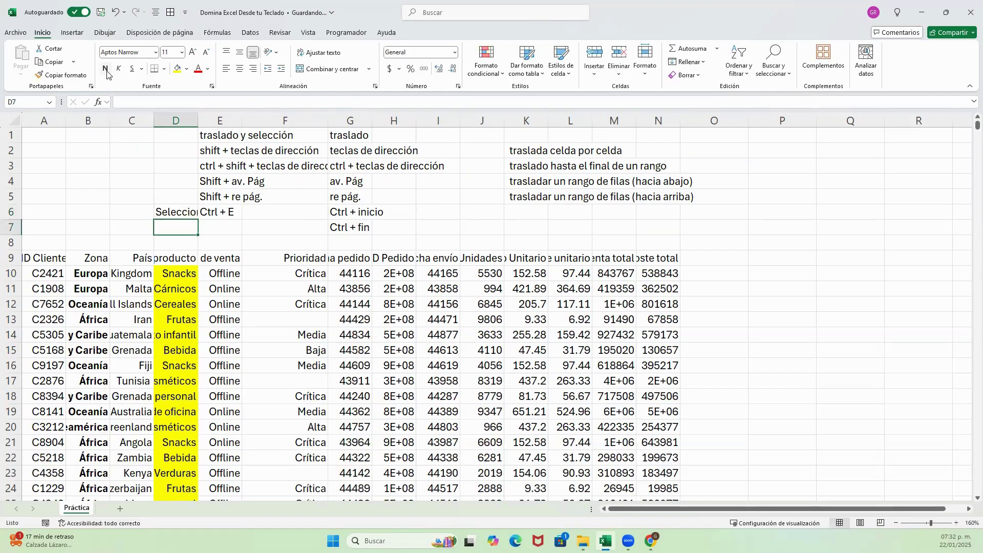
Autofit the width of column D to the description in D6.
key("Up")
key("o")
key("i")
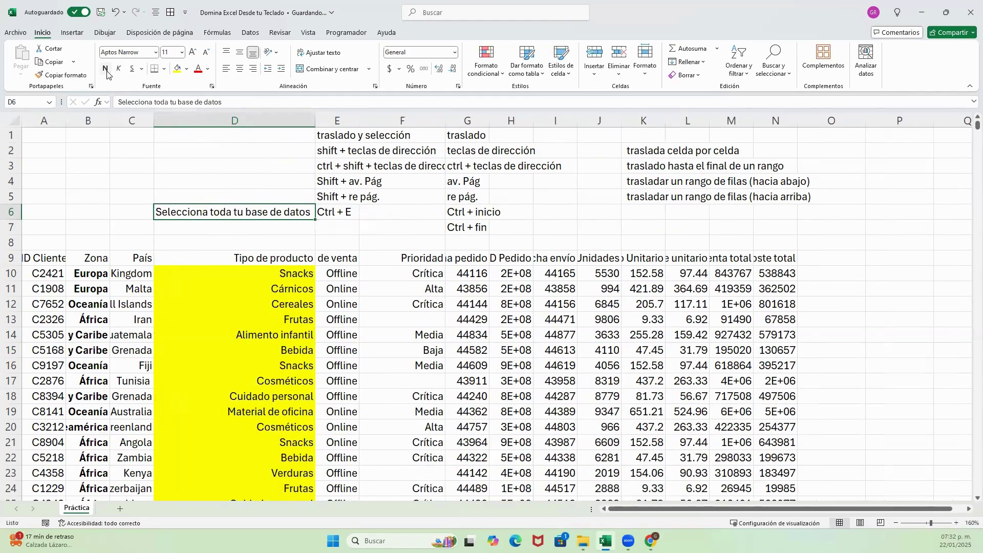
Starting from the empty cell C3 outside the table, select the entire worksheet.
key("Left")
key("Left")
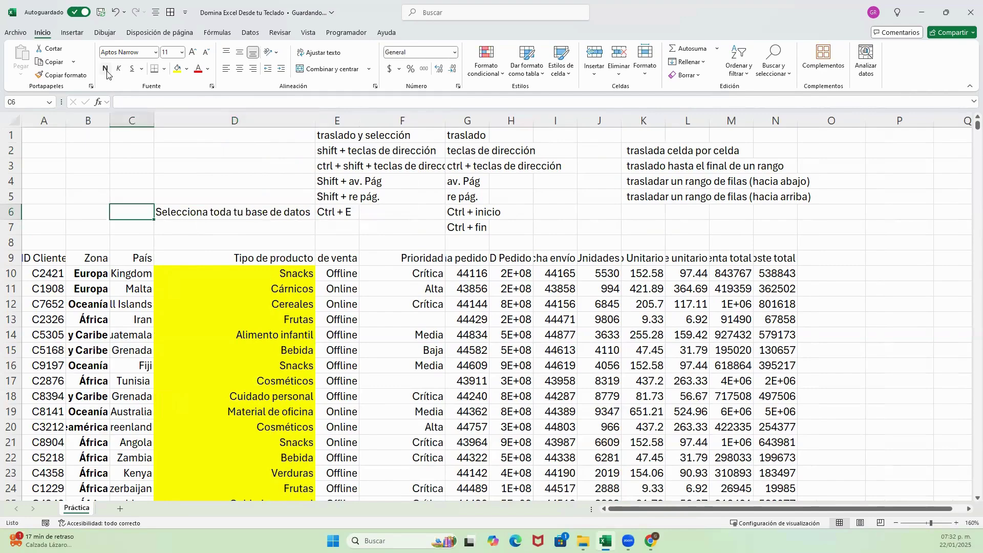
key("Up")
key("Up")
key("Up")
key("Right")
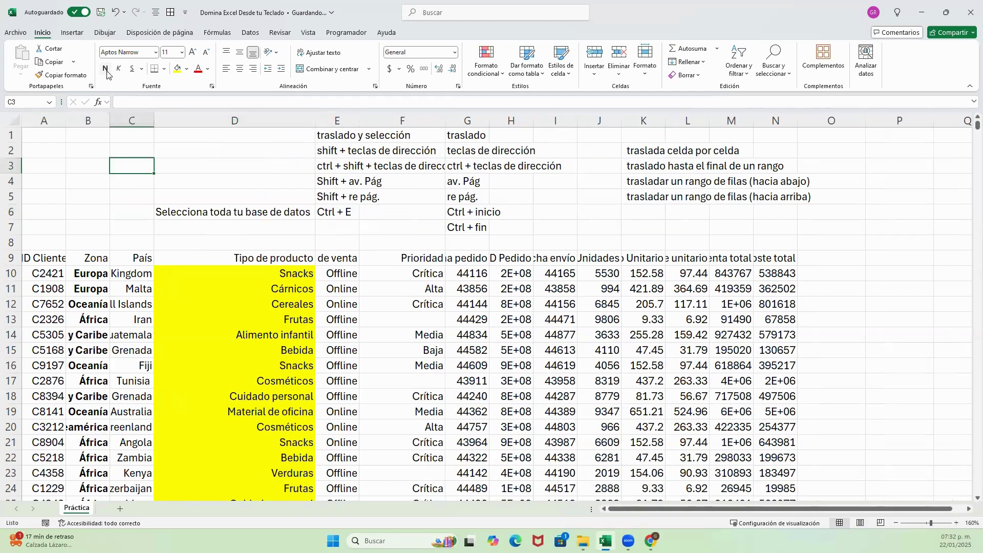
key("ctrl+e")
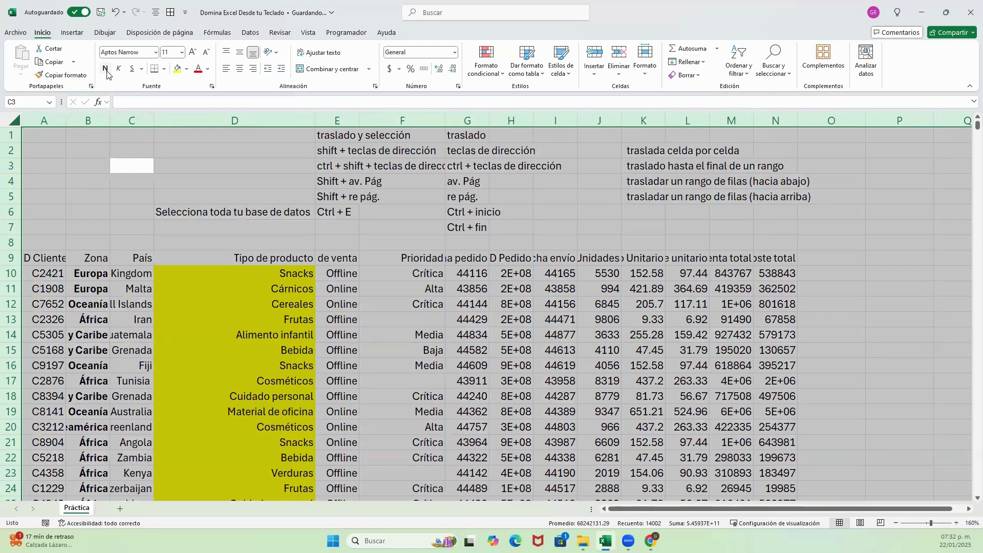
Select the whole sales table starting from I12 and apply all borders (Todos los bordes) to it.
key("Down")
key("Down")
key("Down")
key("Down")
key("Down")
key("Down")
key("Down")
key("Down")
key("Down")
key("Right")
key("Right")
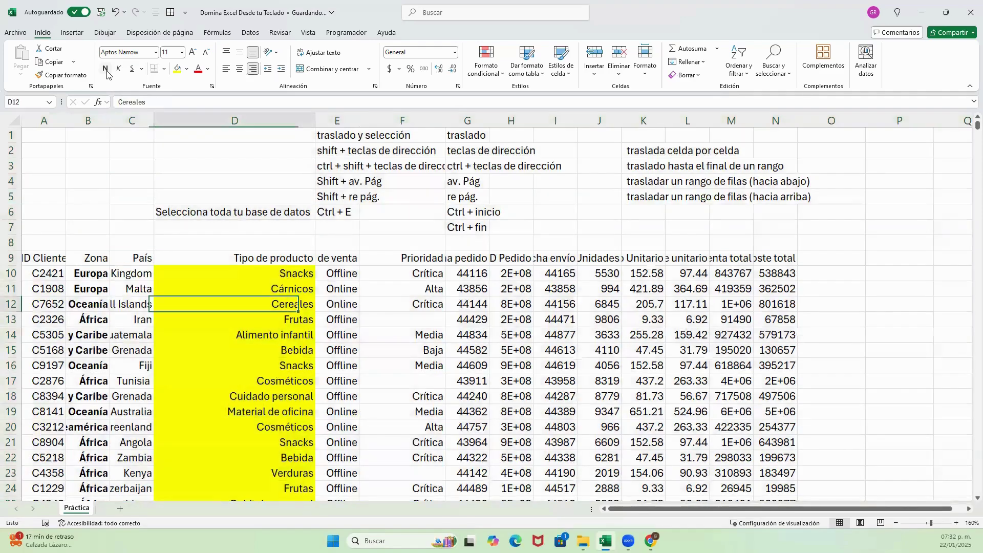
key("Right")
key("Right")
key("Right")
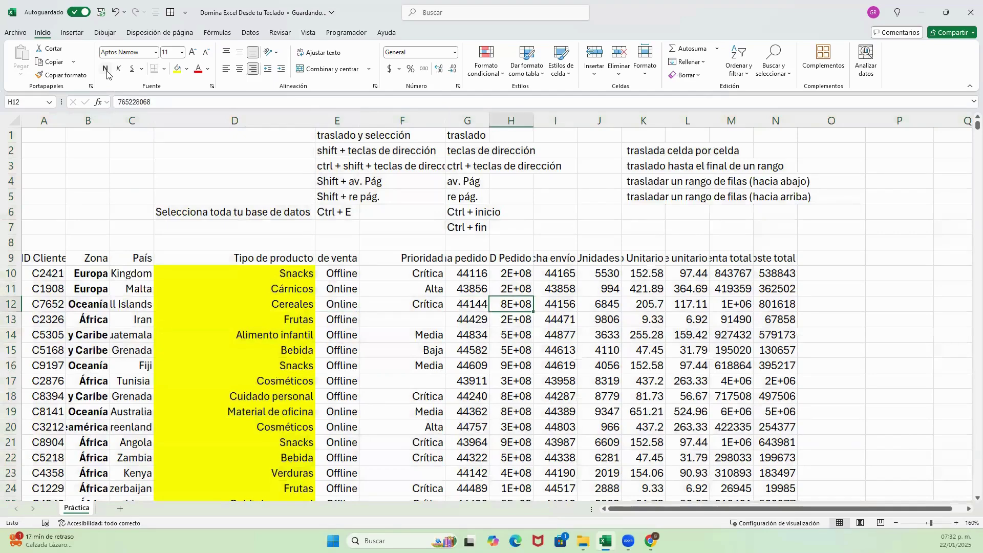
key("Right")
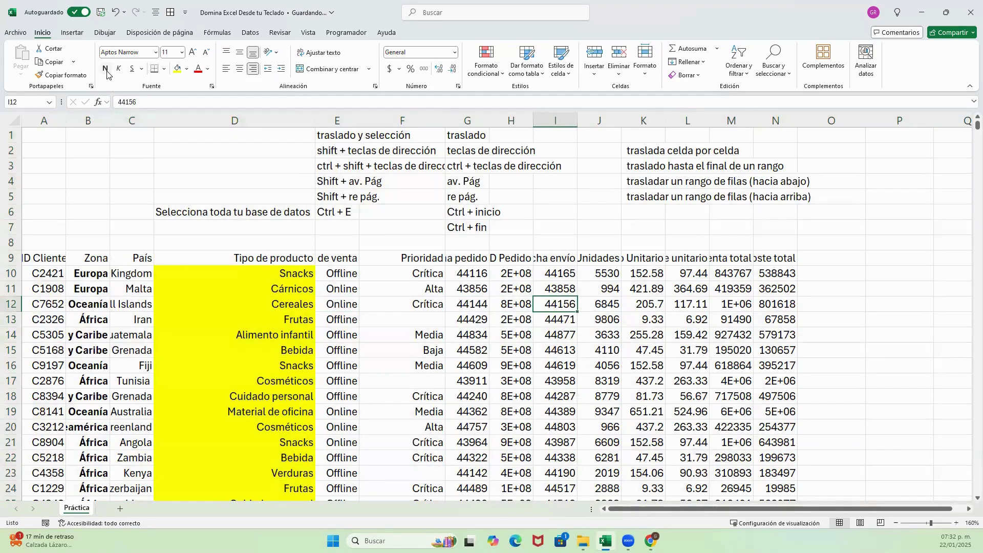
key("ctrl+e")
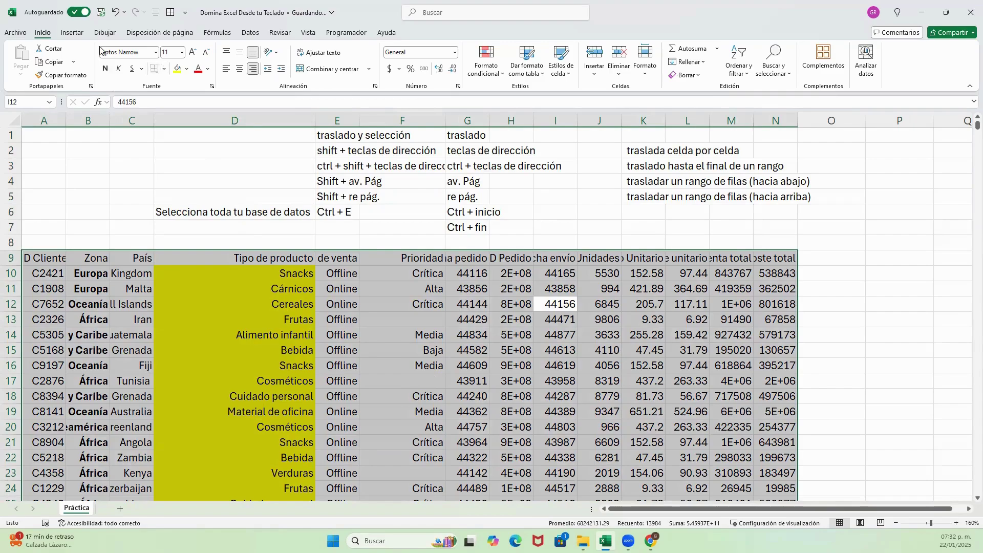
left_click(165, 69)
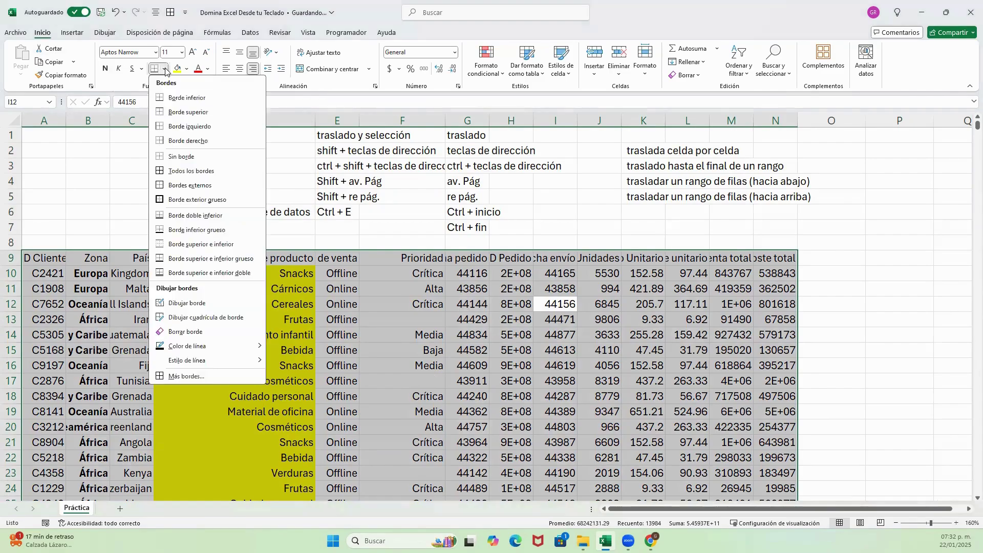
left_click(183, 172)
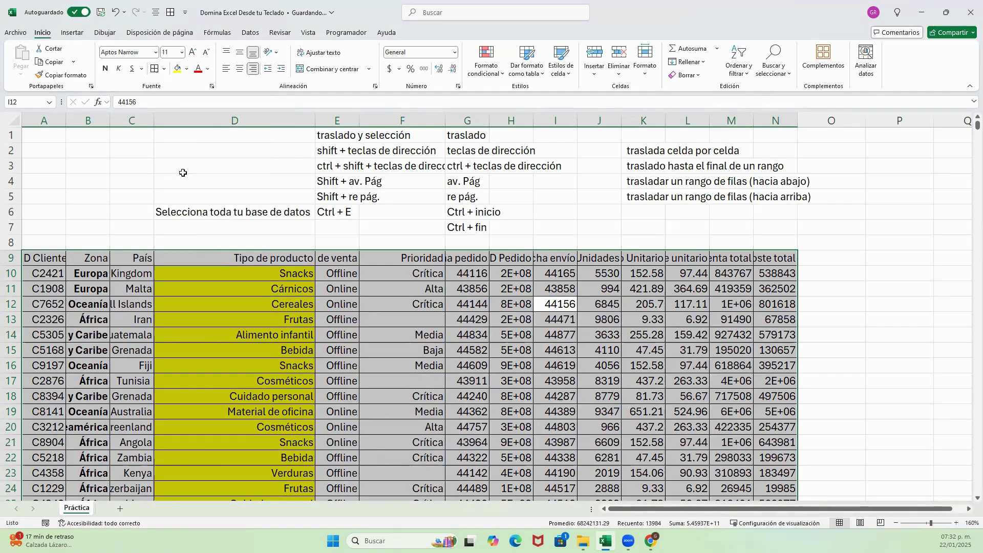
Leave the table selection and go up to D1, beside the shortcut notes.
key("Up")
key("Up")
key("Up")
key("Up")
key("Up")
key("Up")
key("Up")
key("Up")
key("Up")
key("Up")
key("Up")
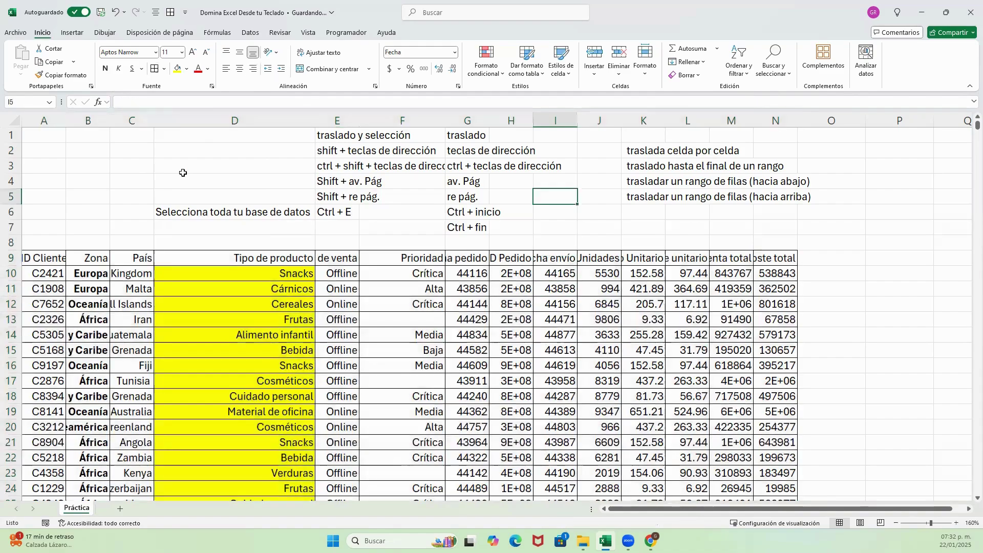
key("Left")
key("Left")
key("Left")
key("Left")
key("Left")
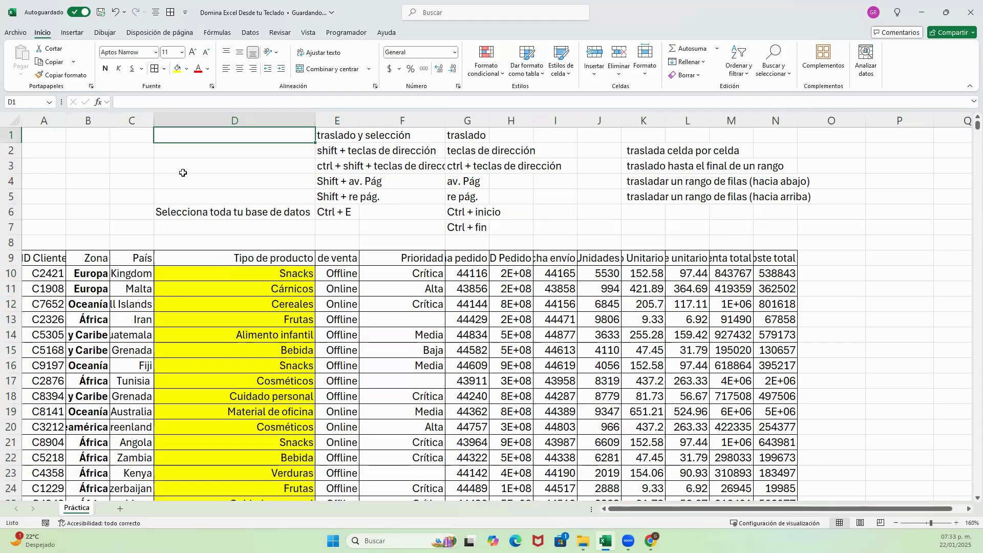
key("Down")
key("Down")
key("Down")
key("Down")
key("Down")
key("Down")
key("Down")
key("Down")
key("Down")
key("Down")
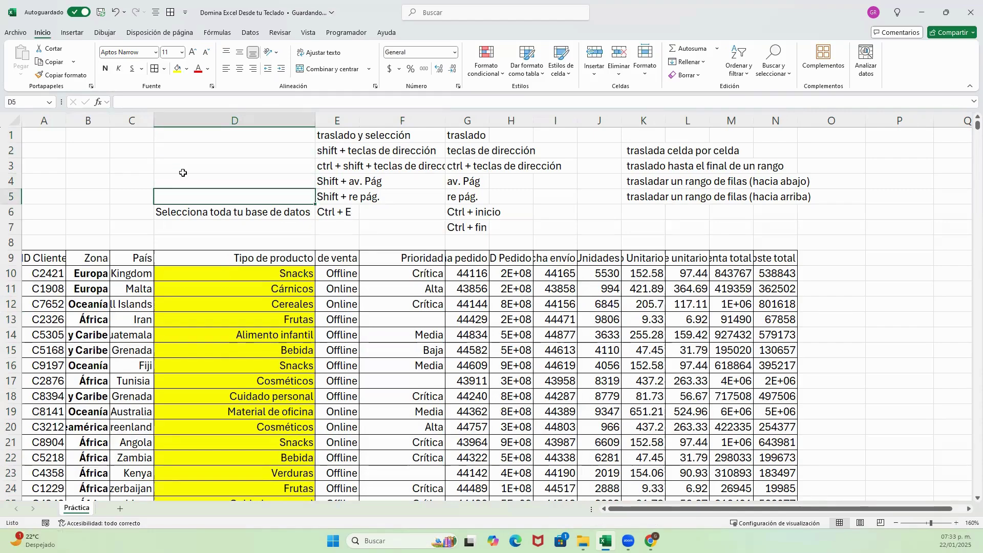
key("Down")
key("Down")
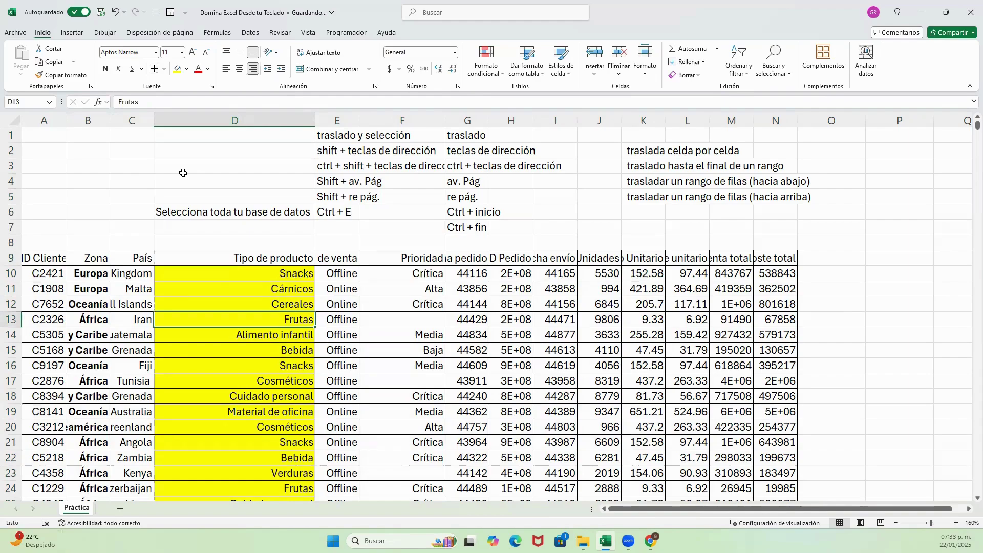
key("Down")
key("Down")
key("Down")
key("Down")
key("Down")
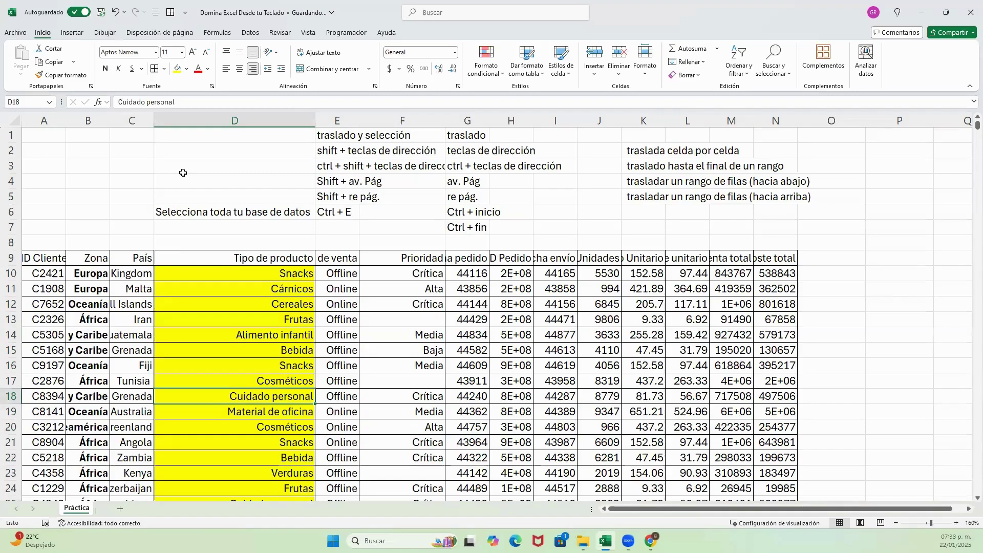
key("Up")
key("Up")
key("Up")
key("Up")
key("Up")
key("Up")
key("Up")
key("Up")
key("Up")
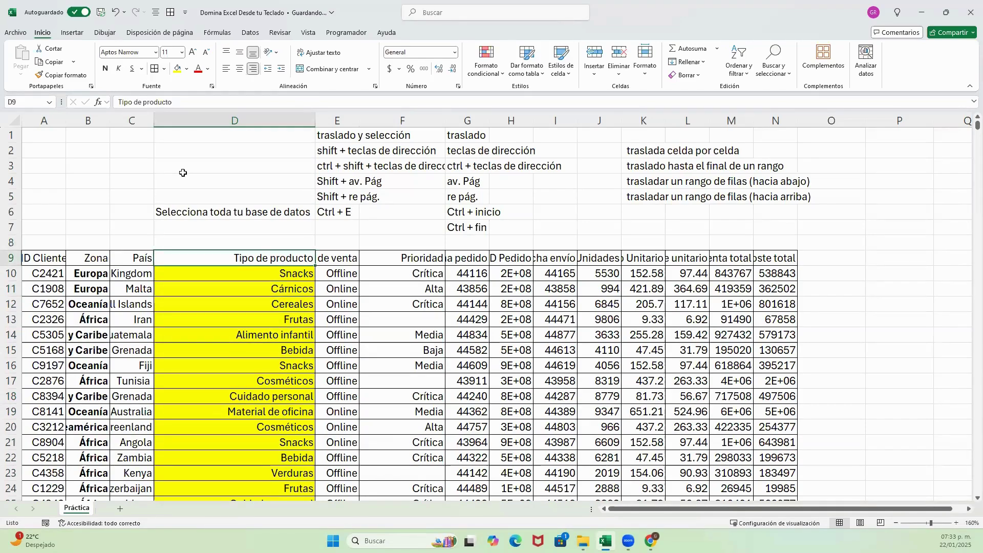
From D12, show and hide the ribbon's keyboard access hints several times to examine the letter assigned to each tab.
key("Down")
key("Down")
key("Down")
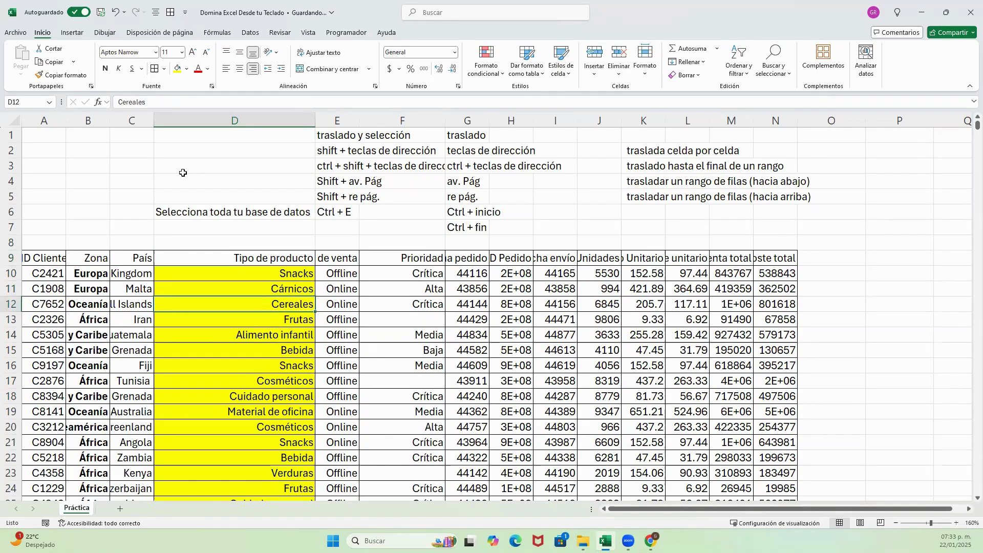
key("alt")
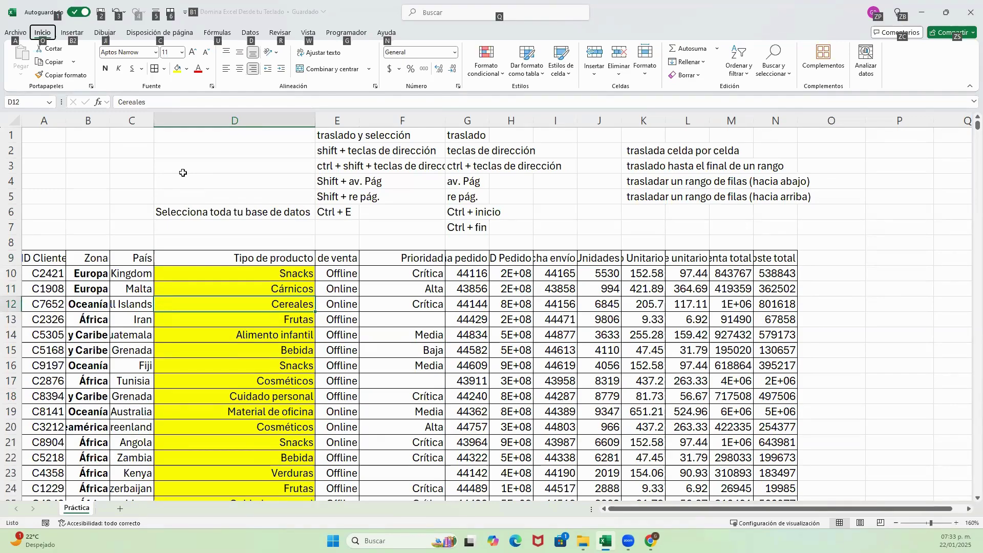
key("alt")
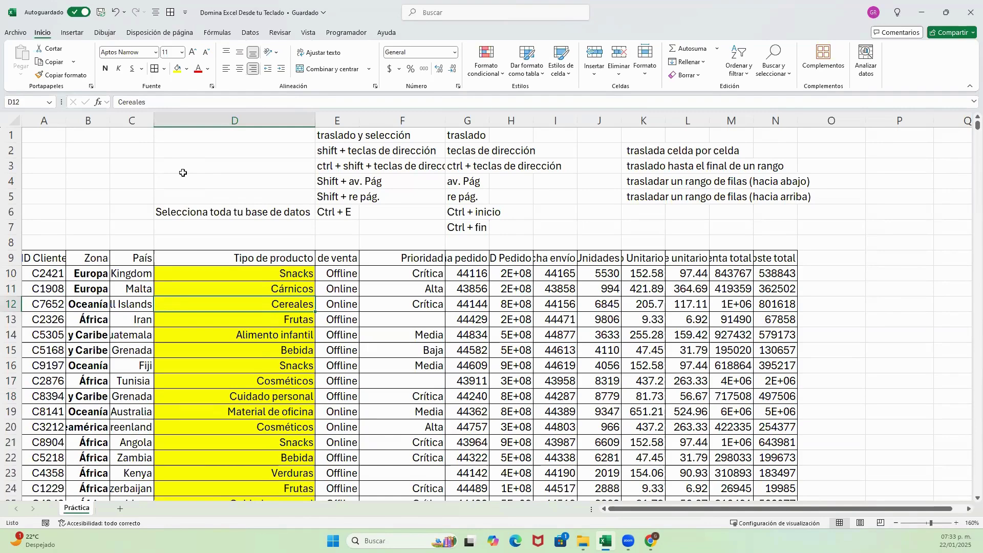
key("alt")
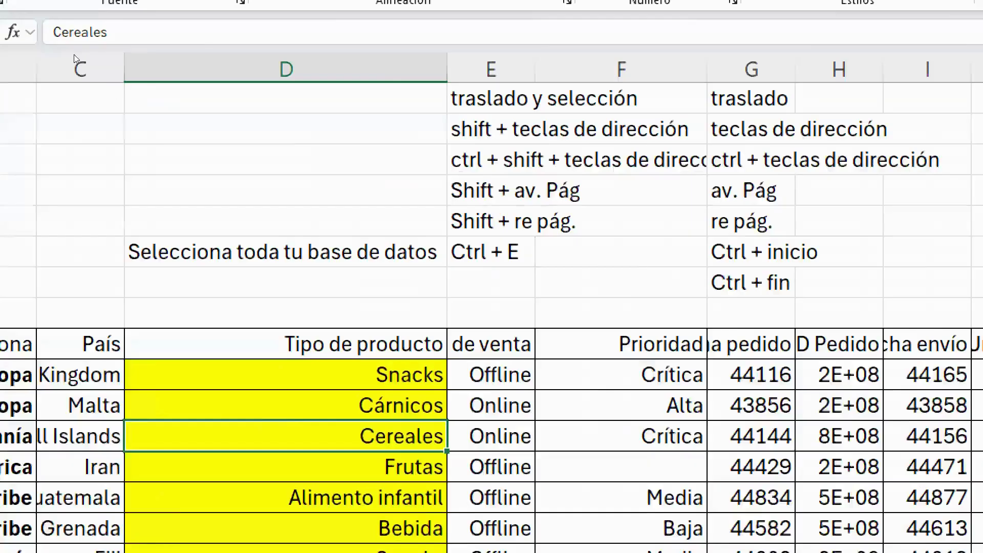
key("alt")
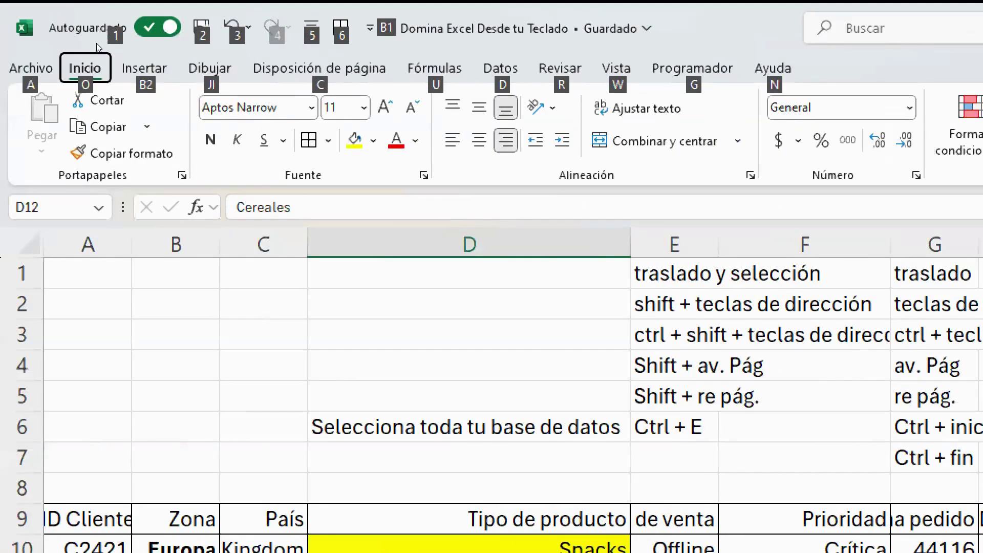
key("alt")
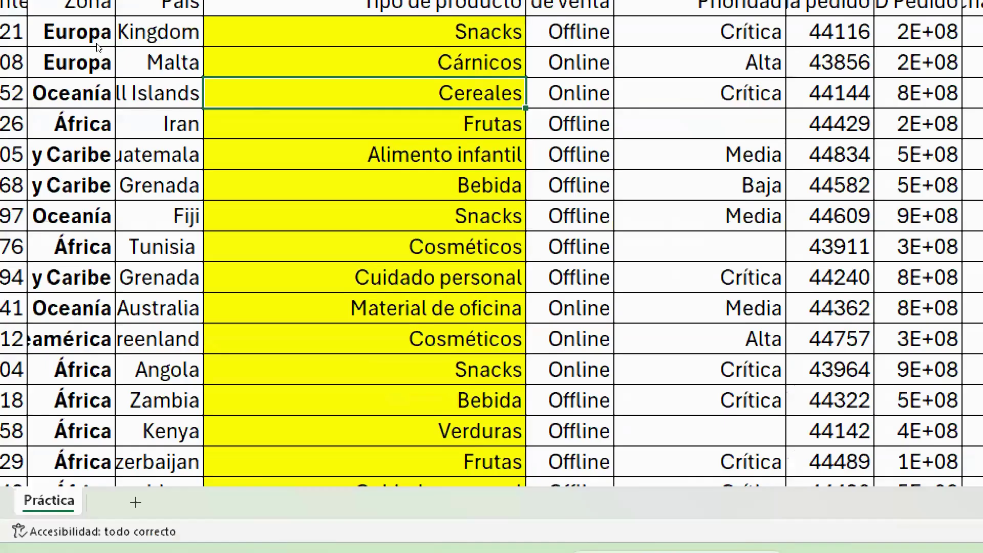
key("Up")
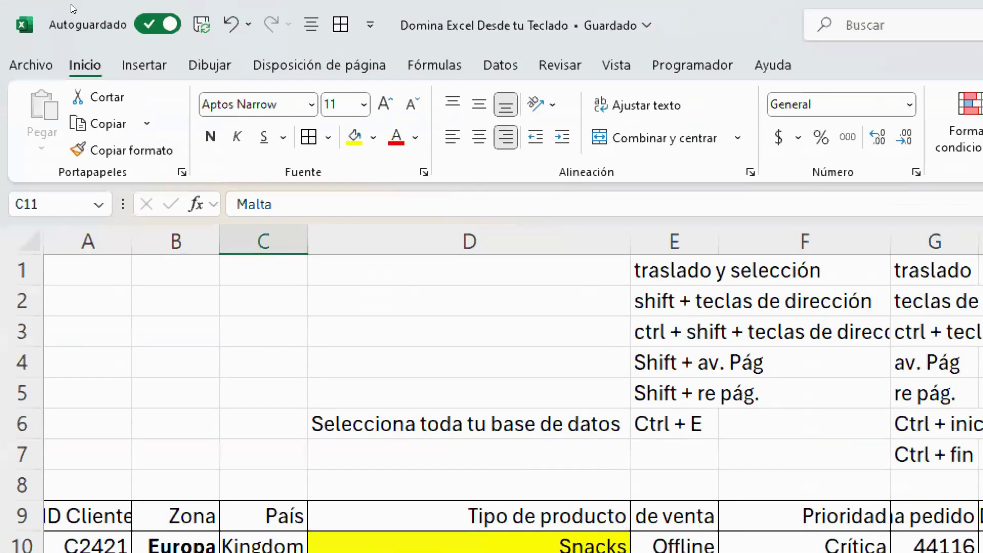
key("alt")
key("alt")
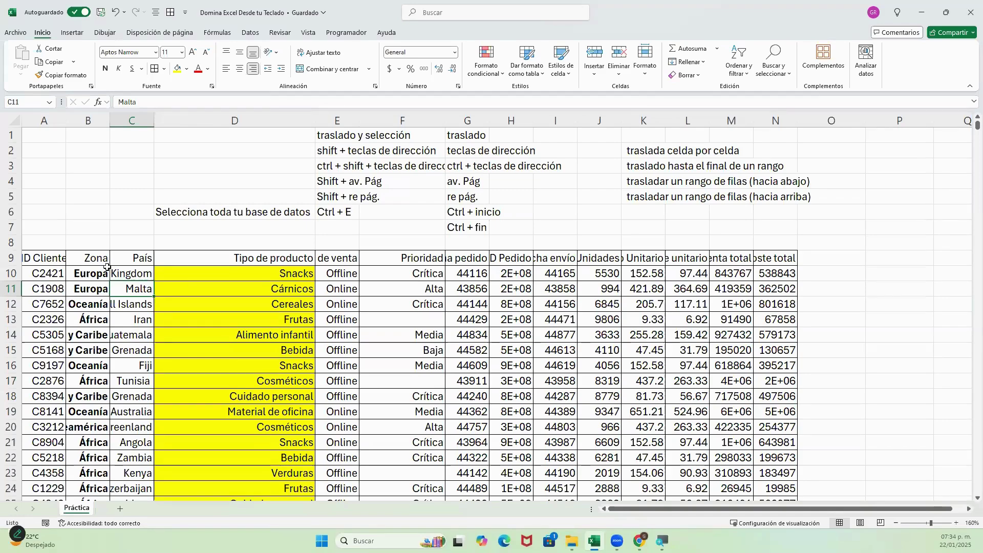
Move through the País column to the header row, and along the headers to Zona in B9.
key("Down")
key("Down")
key("Down")
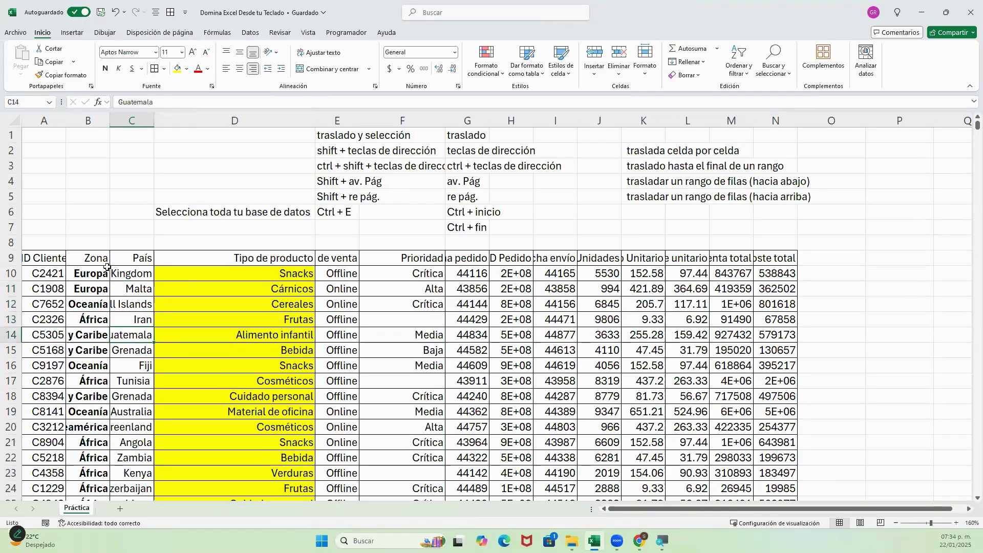
key("Up")
key("Up")
key("Up")
key("Up")
key("Up")
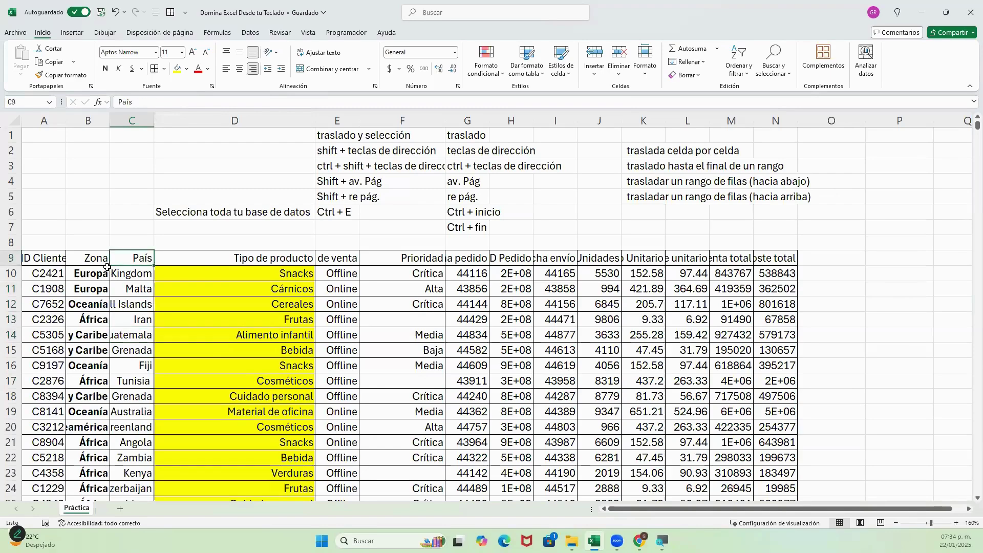
key("Right")
key("Right")
key("Right")
key("Right")
key("Right")
key("Right")
key("Right")
key("Right")
key("Left")
key("Left")
key("Left")
key("Left")
key("Left")
key("Left")
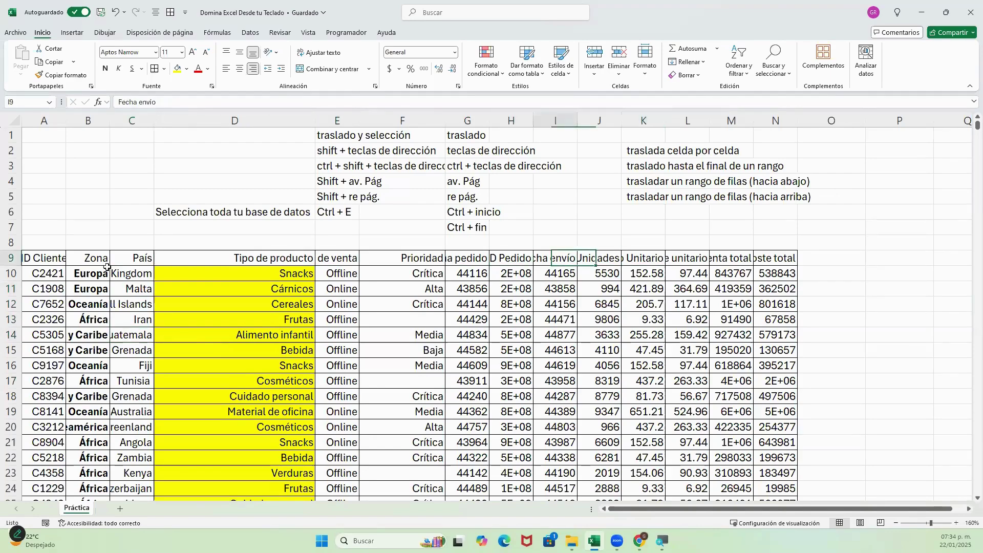
key("Left")
key("Left")
key("Left")
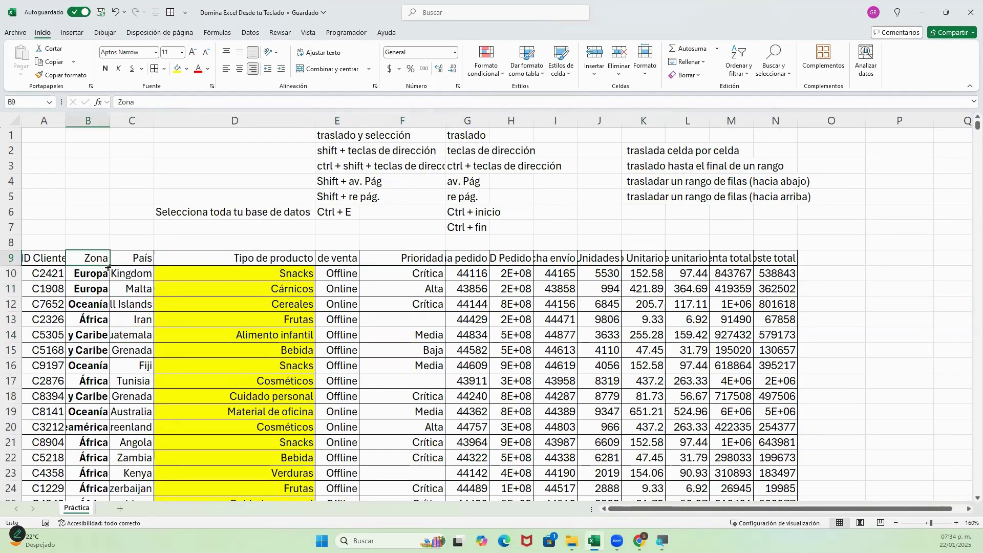
Widen column A to fit the ID Cliente header, and select the column's data from A10 to the last row.
key("Left")
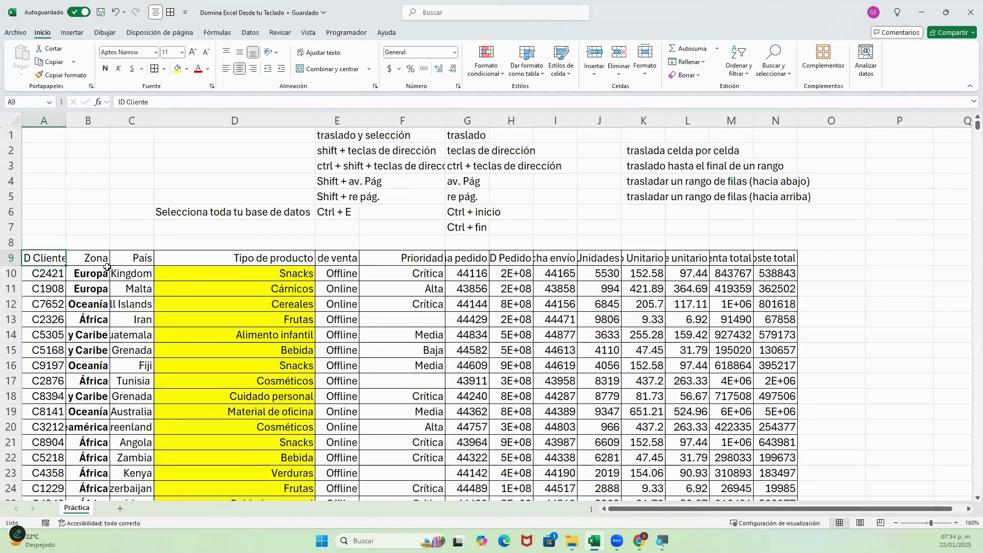
left_click_drag(65, 123, 129, 113)
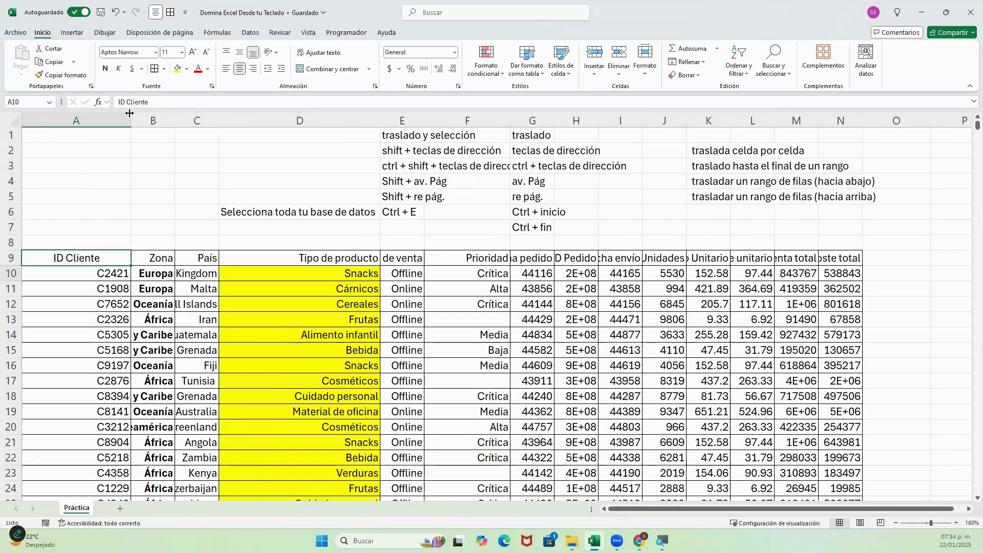
key("Down")
key("ctrl+shift+Down")
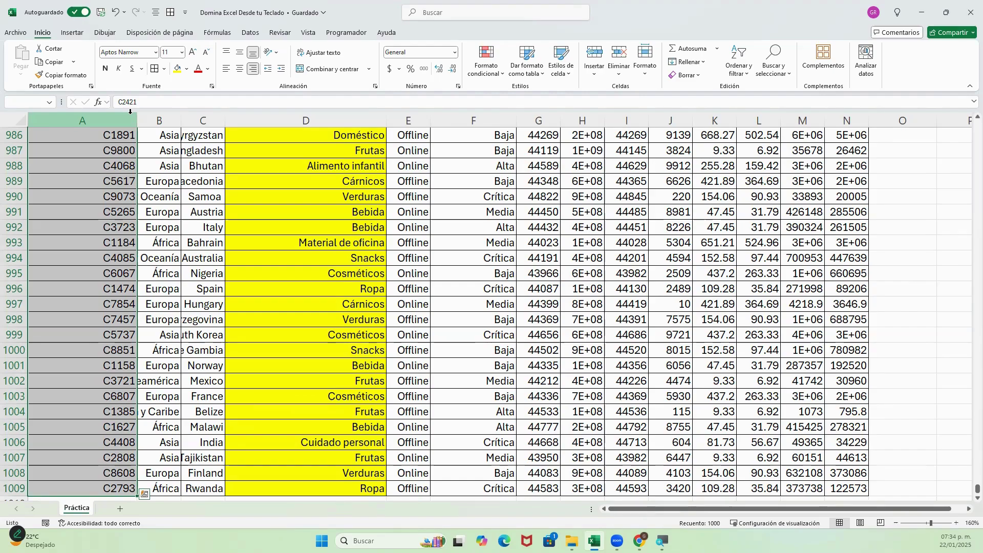
Return to A1 and move along row 1 to D1, beside the shortcut notes.
key("ctrl+Home")
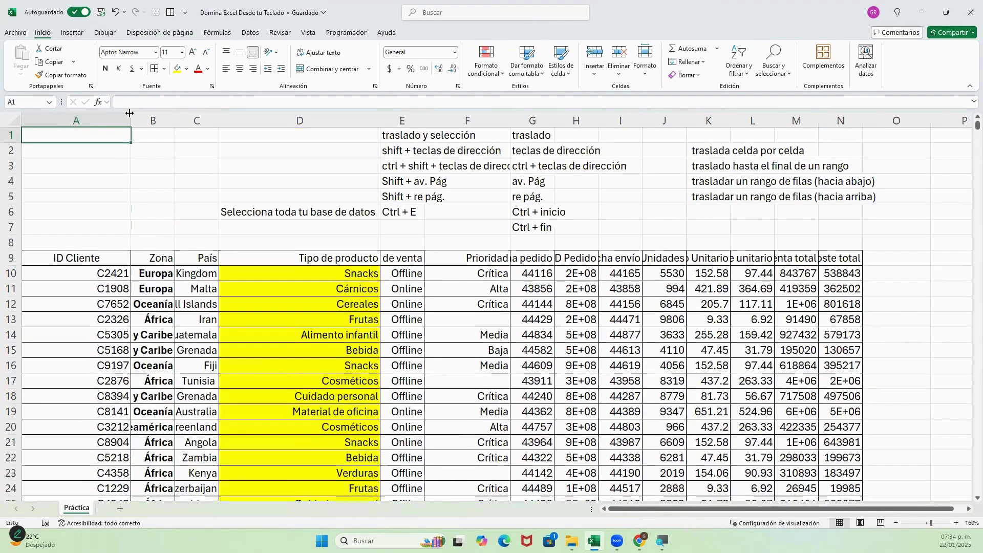
key("Right")
key("ctrl+Right")
key("Left")
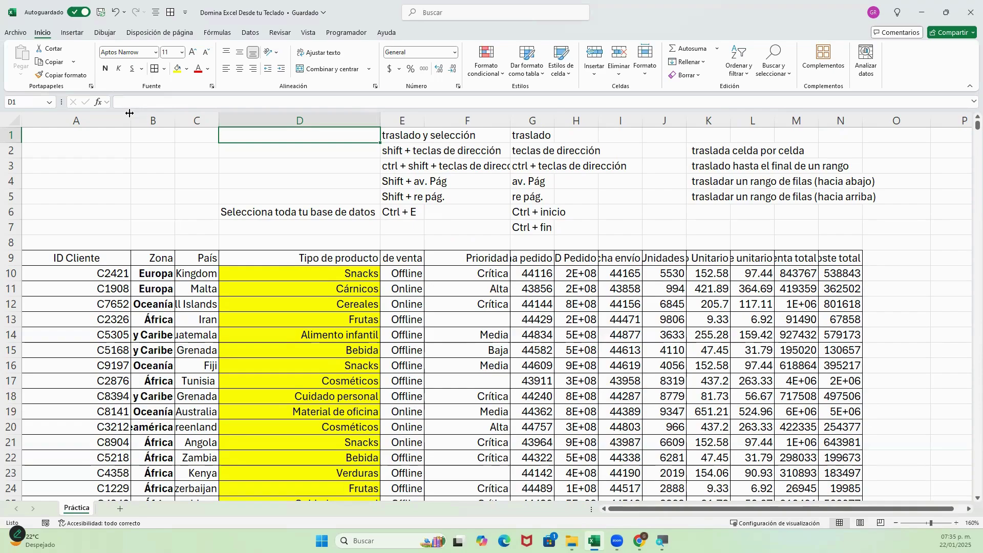
Move from D1 back to column A and select the ID Cliente data from A10 to the last row.
key("Down")
key("Down")
key("Down")
key("Down")
key("Left")
key("Left")
key("Left")
key("Down")
key("Down")
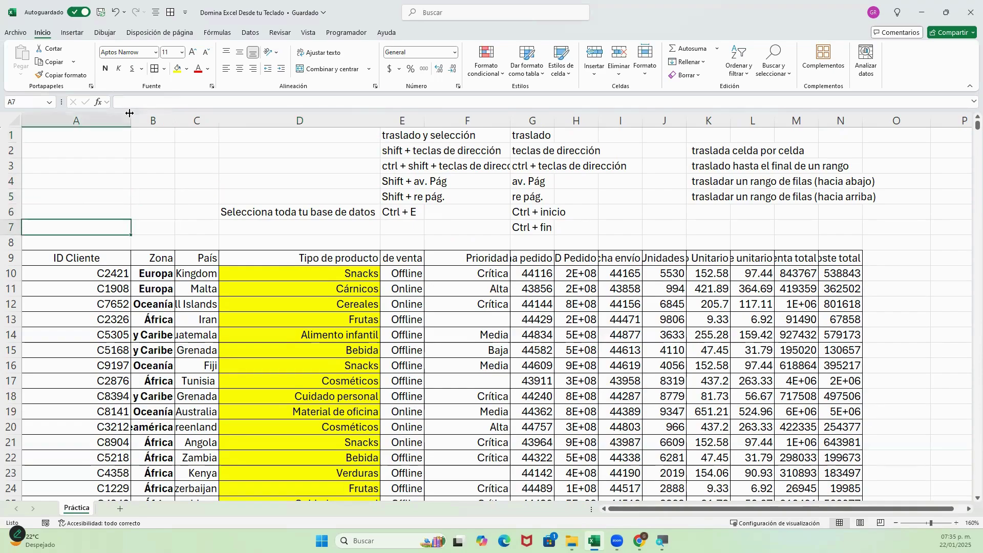
key("Down")
key("Down")
key("Down")
key("ctrl+shift+Down")
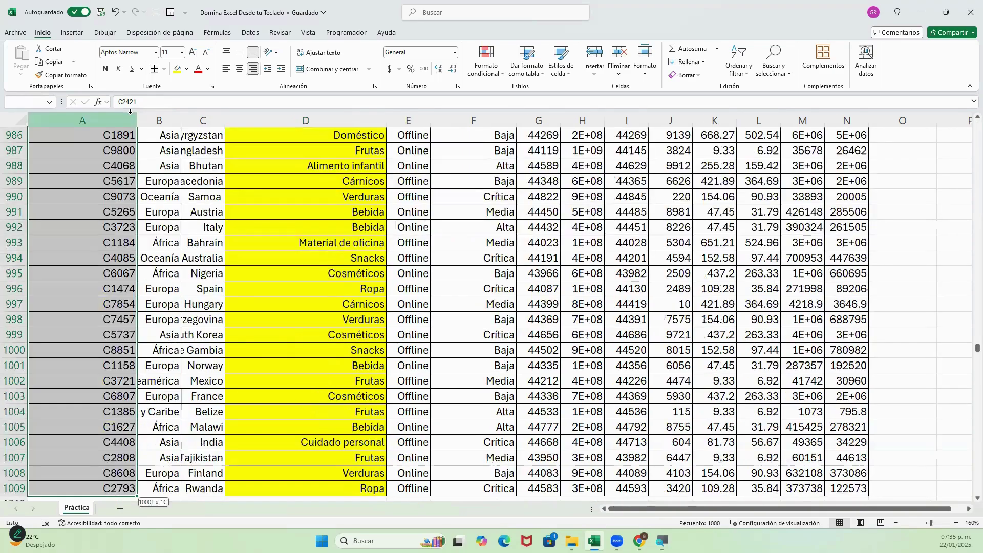
Leave the ID Cliente selection and go up to the empty cell A6 above the table.
key("Up")
key("Up")
key("Up")
key("Up")
key("Up")
key("Up")
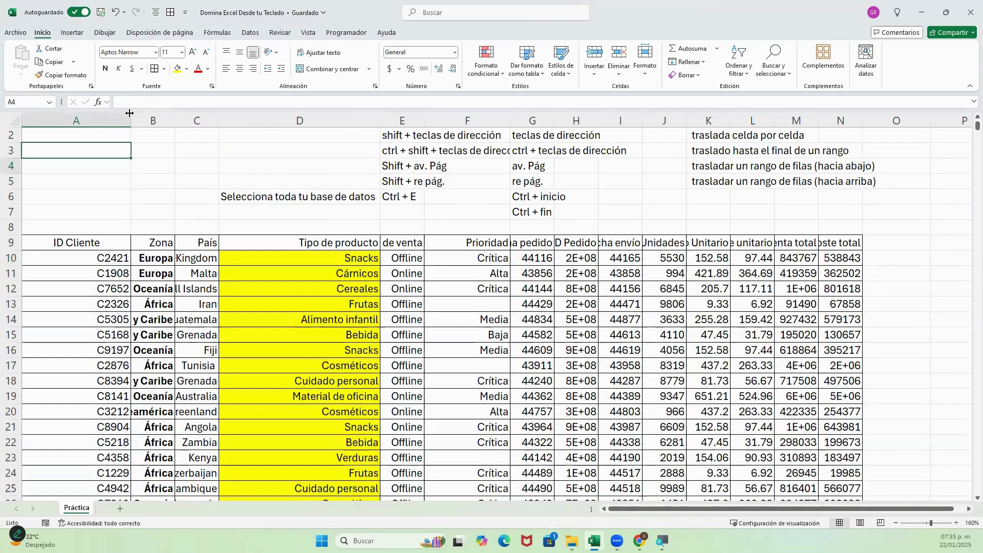
key("Down")
key("Down")
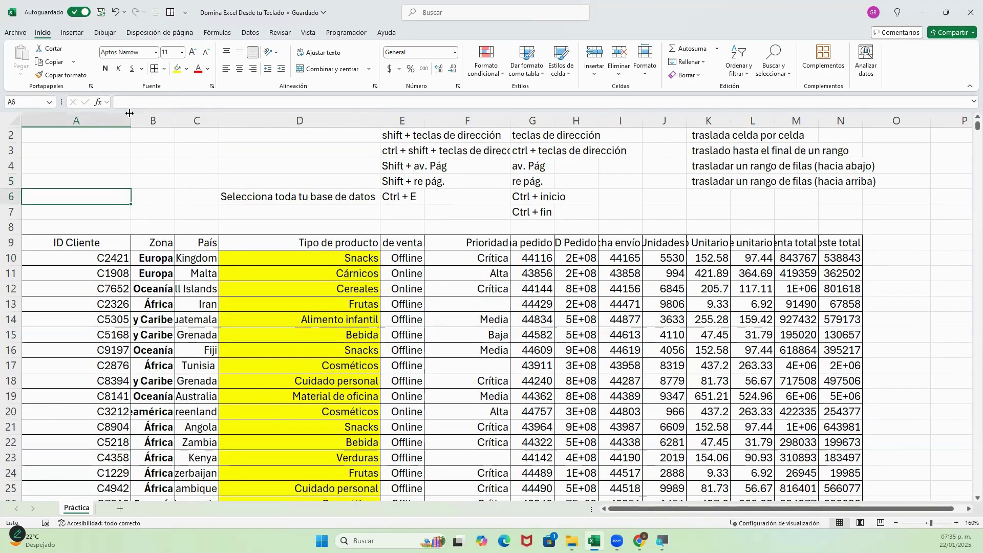
Enter the shortcut note ALT O E E in cell A6.
left_click(956, 523)
left_click(956, 523)
left_click(956, 523)
left_click(956, 524)
left_click(956, 523)
left_click(956, 523)
left_click(956, 523)
left_click(956, 523)
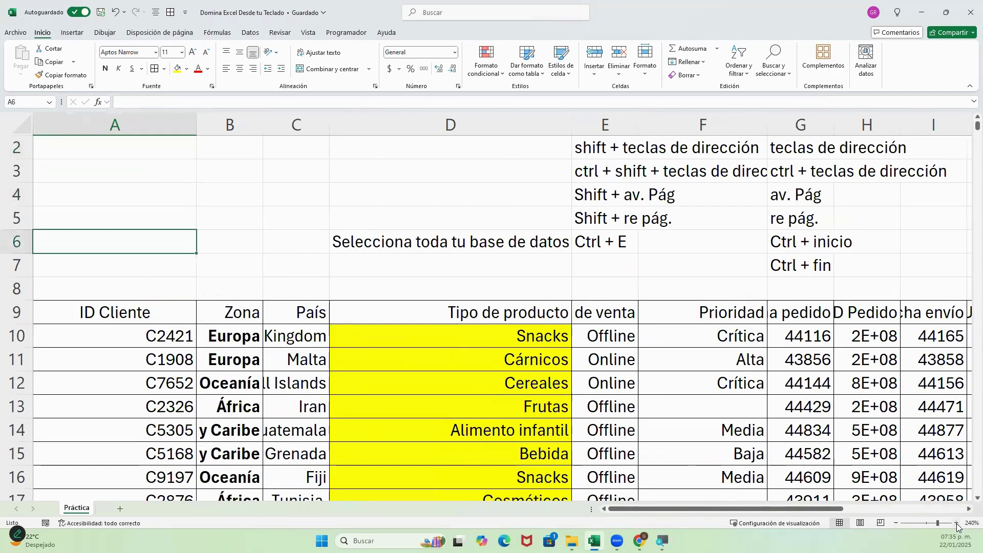
type("ALT ")
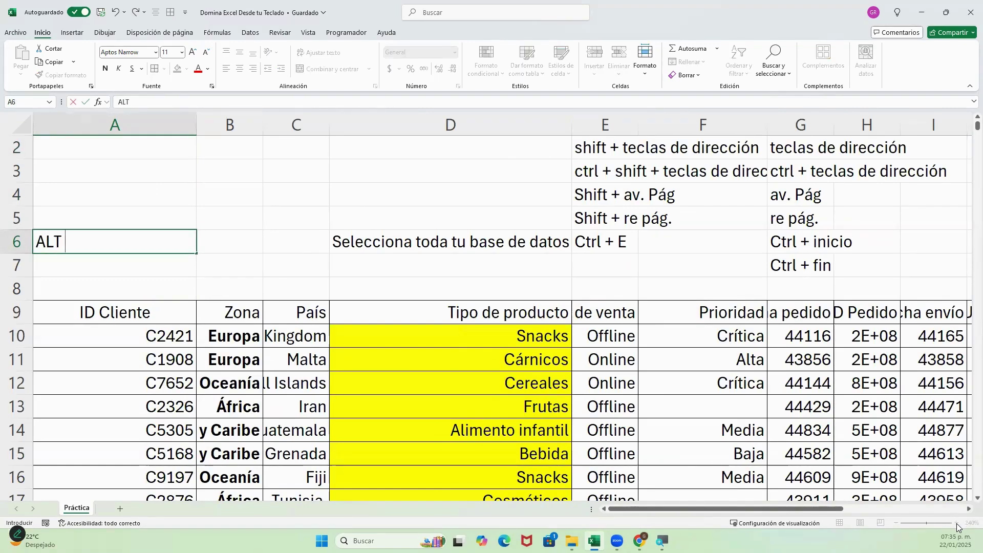
type("O E E")
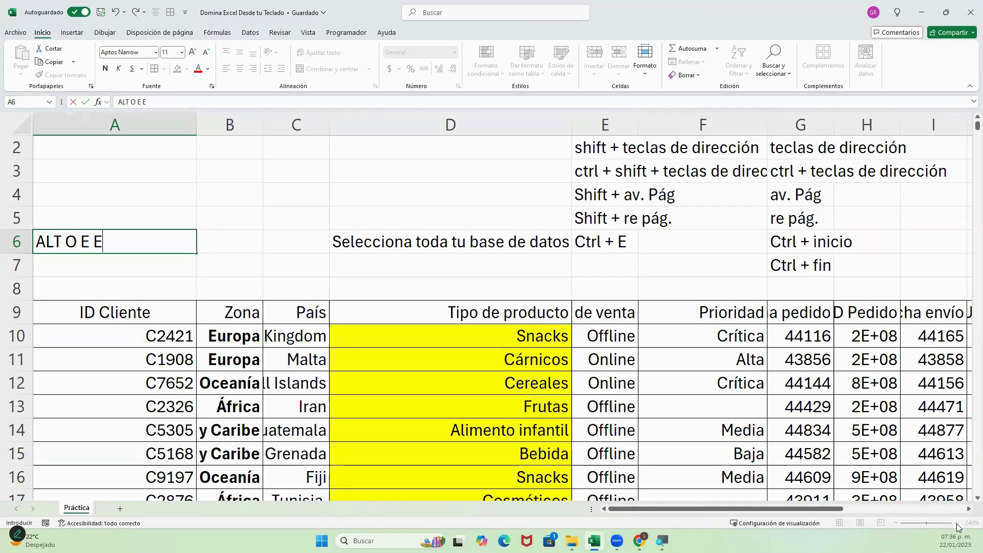
key("Escape")
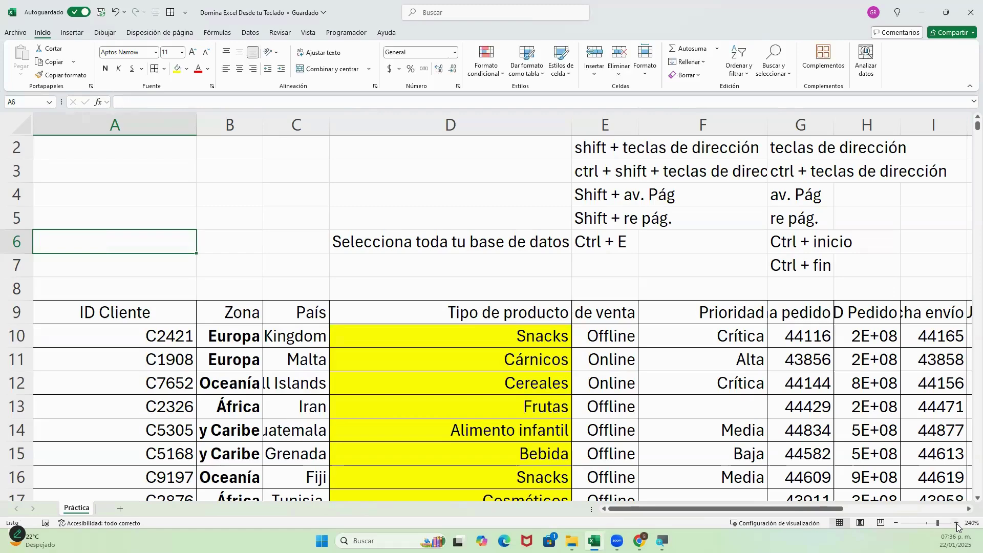
type("ALT O E E")
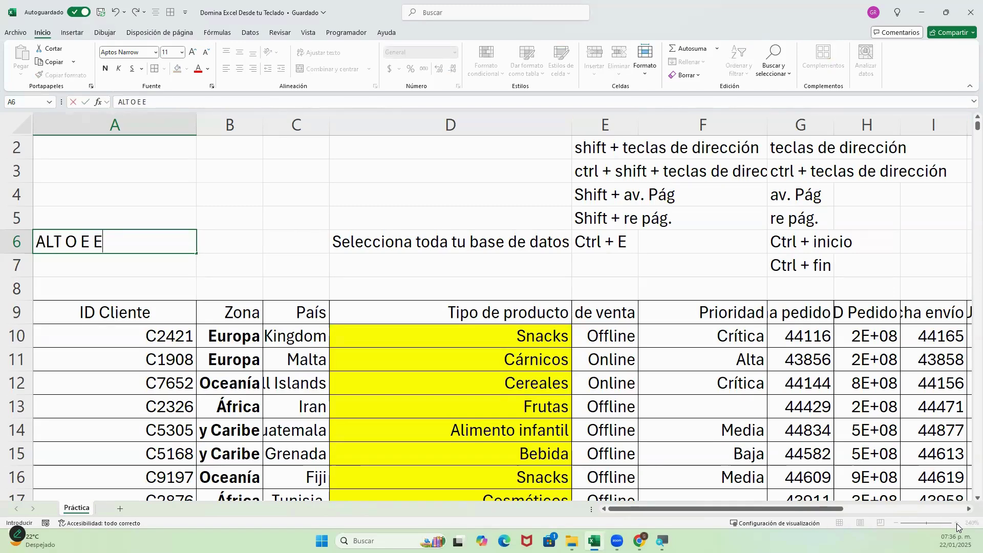
key("Return")
Select the ID Cliente data from A10 to the last row and center it horizontally.
key("Return")
key("Return")
key("Return")
key("ctrl+shift+Down")
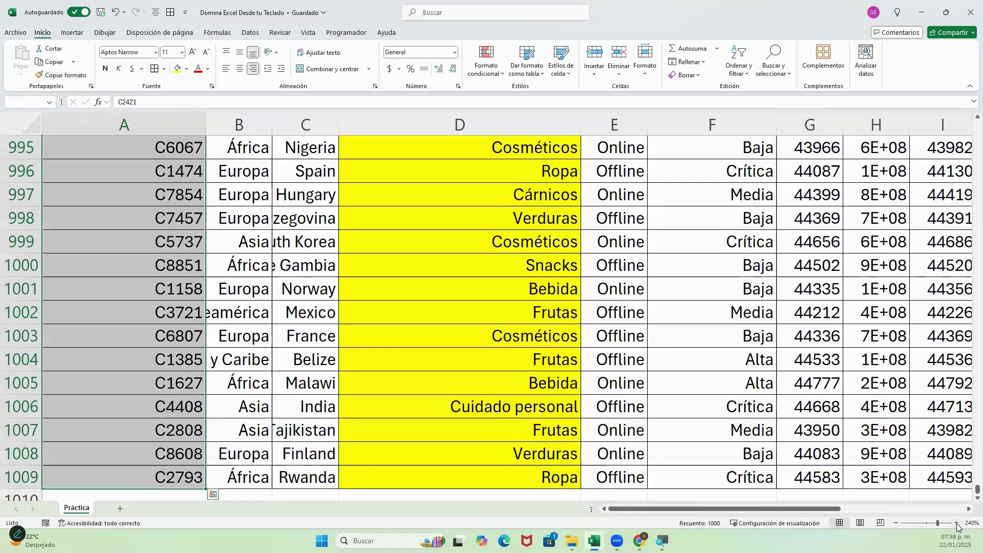
key("ctrl+BackSpace")
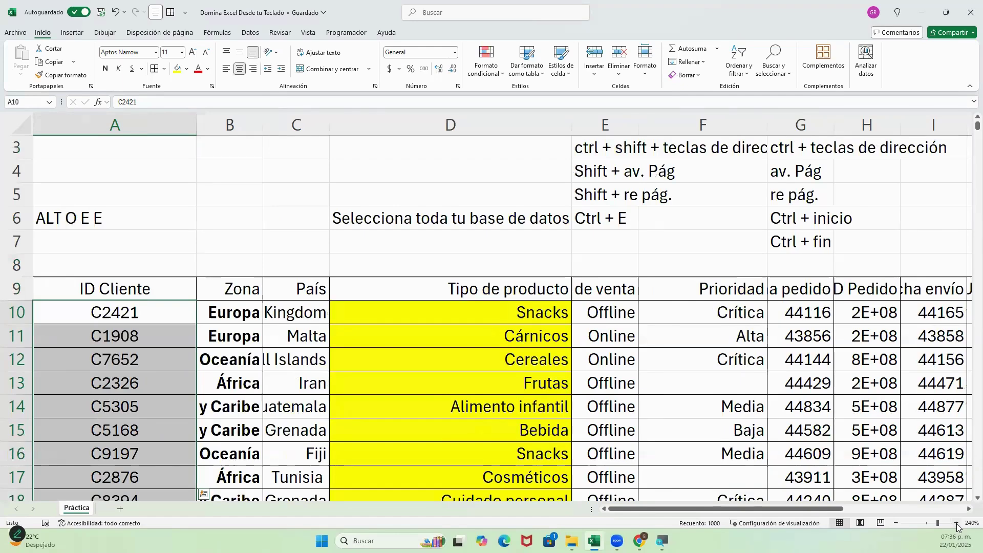
Undo the centering of the ID Cliente data, apply it again and undo it once more.
key("ctrl+z")
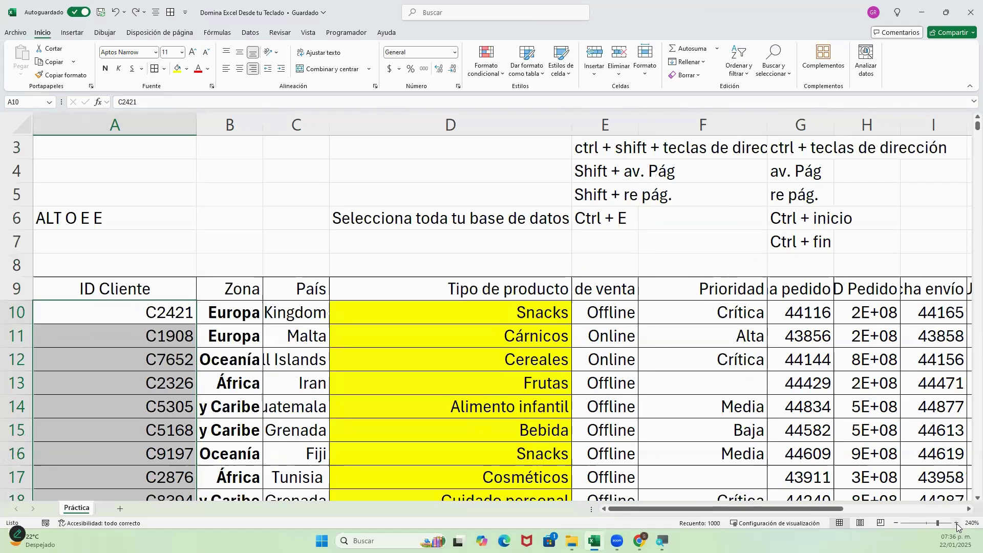
key("alt+o")
key("e")
key("e")
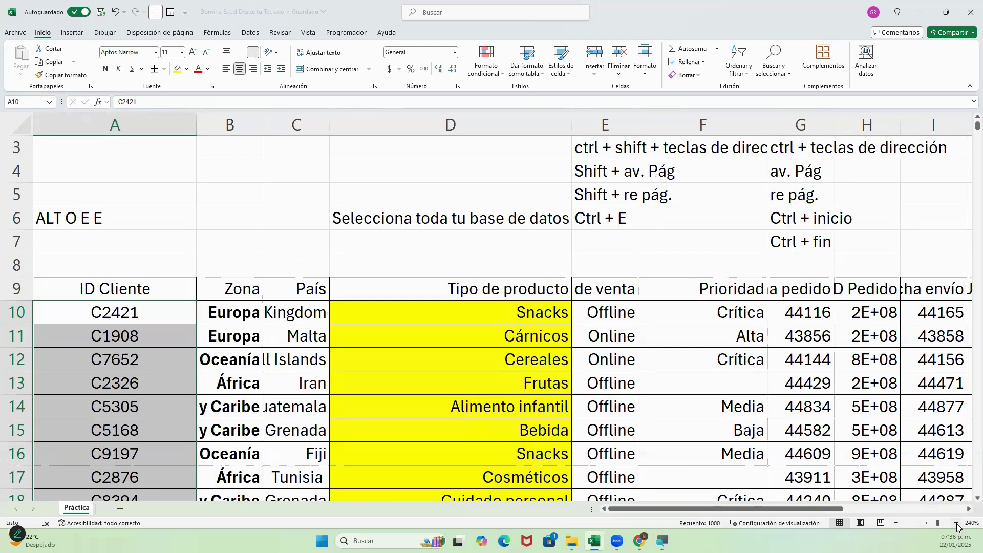
key("ctrl+z")
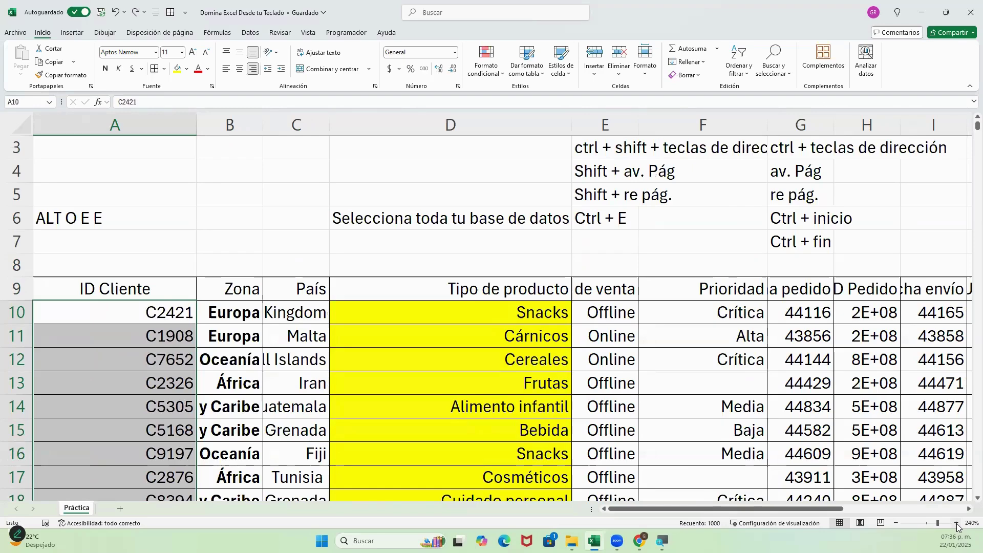
Show the access hints for the ribbon and its Inicio commands, and center the ID Cliente data through them.
key("alt")
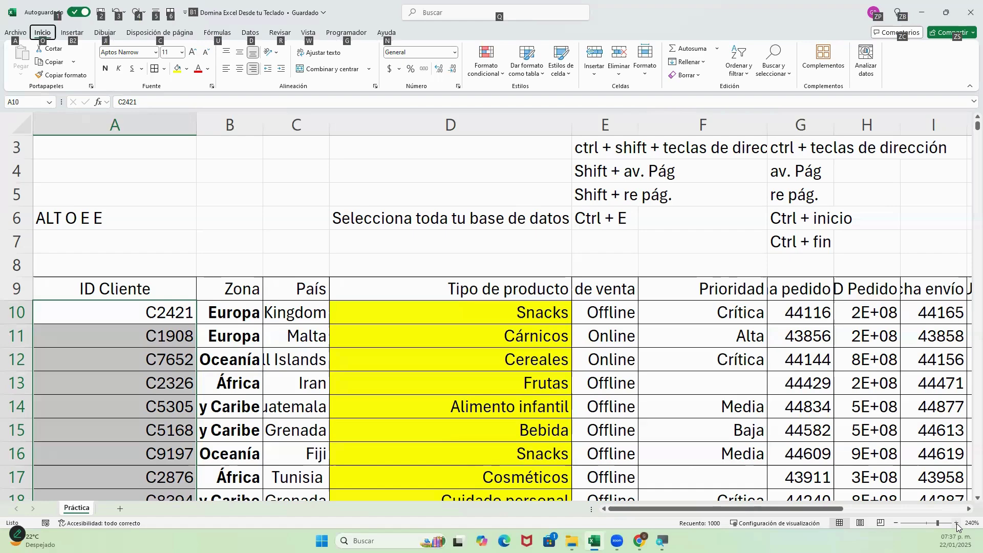
key("Escape")
key("alt+o")
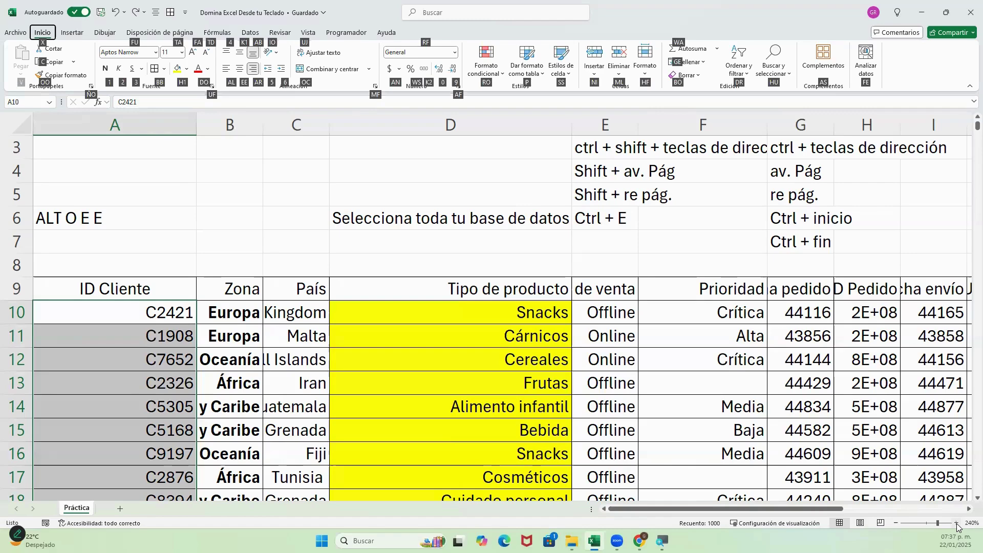
key("e")
key("e")
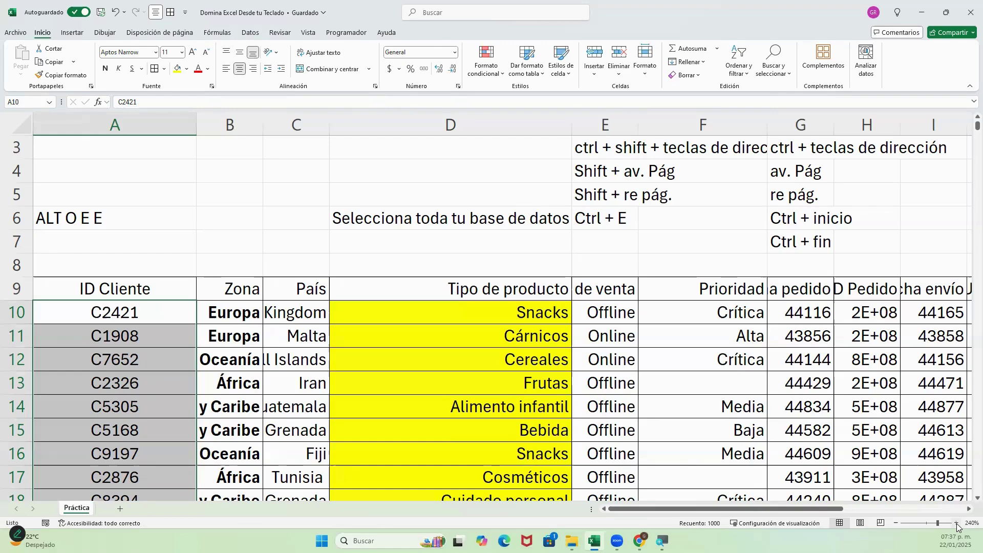
Return the ID Cliente data to right alignment, then center it and undo that centering.
key("alt+o")
key("e")
key("d")
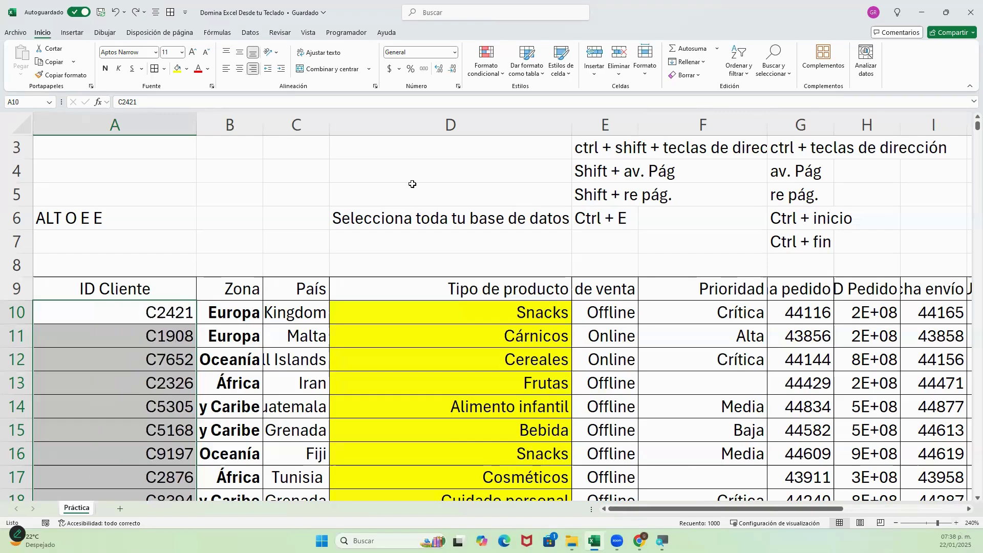
left_click(239, 69)
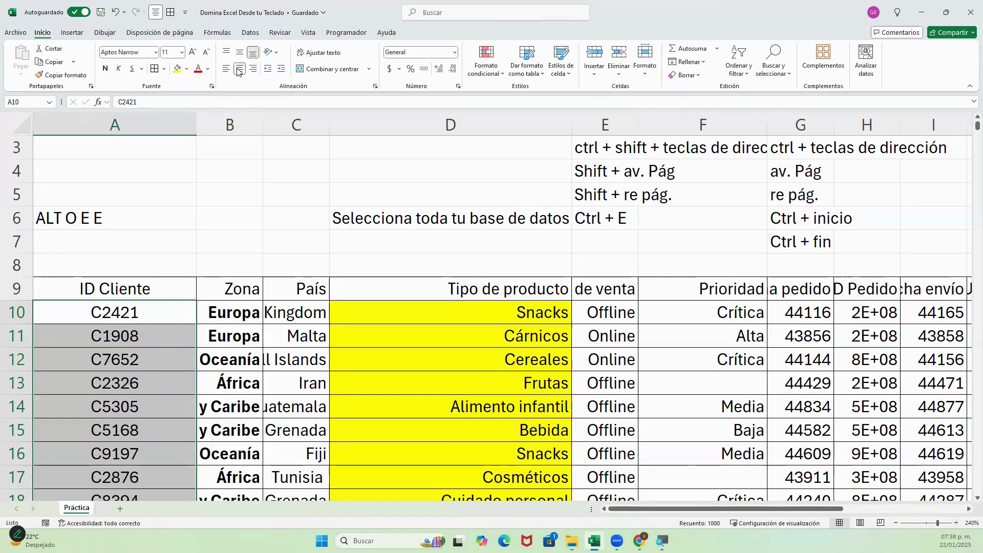
key("ctrl+z")
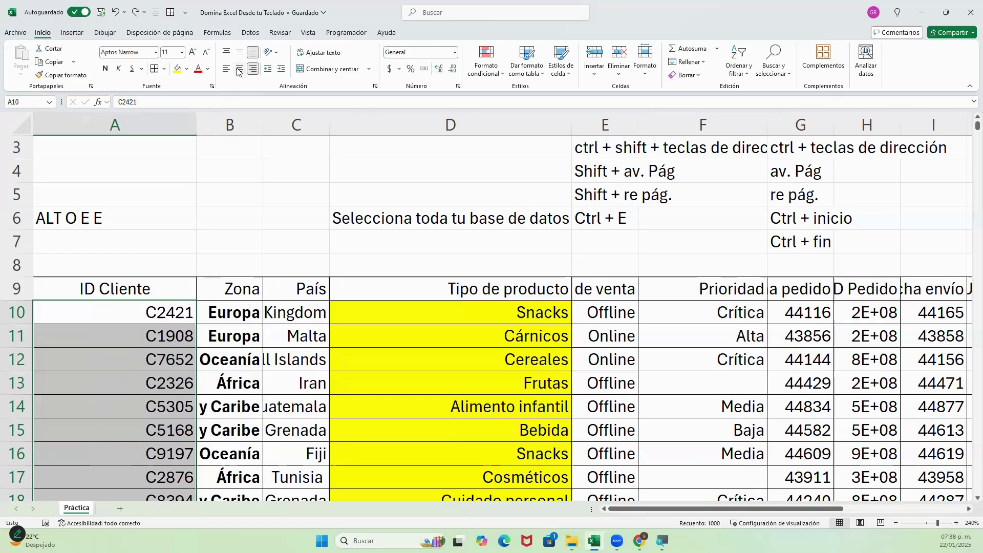
Enter the shortcut note CTRL + Z in A8 and undo that entry.
key("Up")
key("Up")
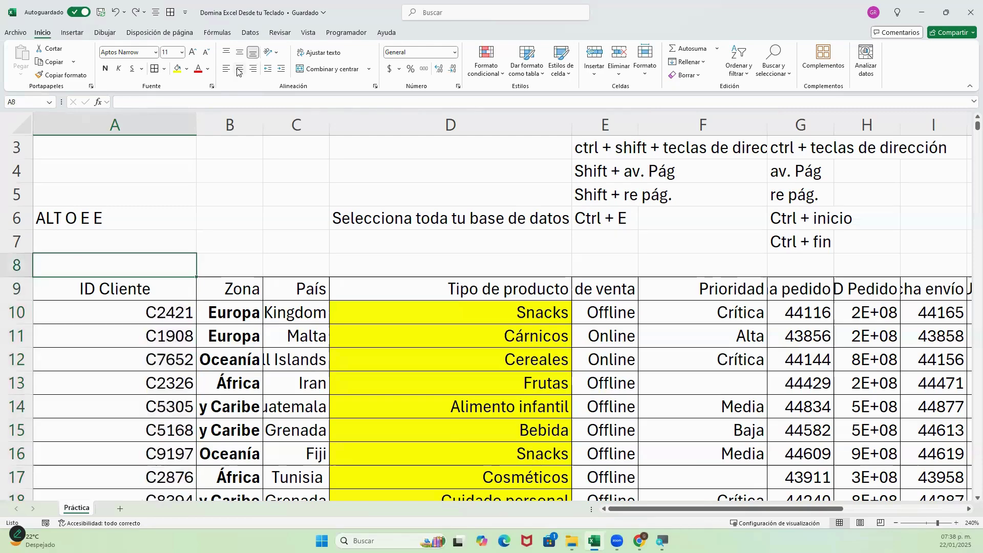
type("CTRL")
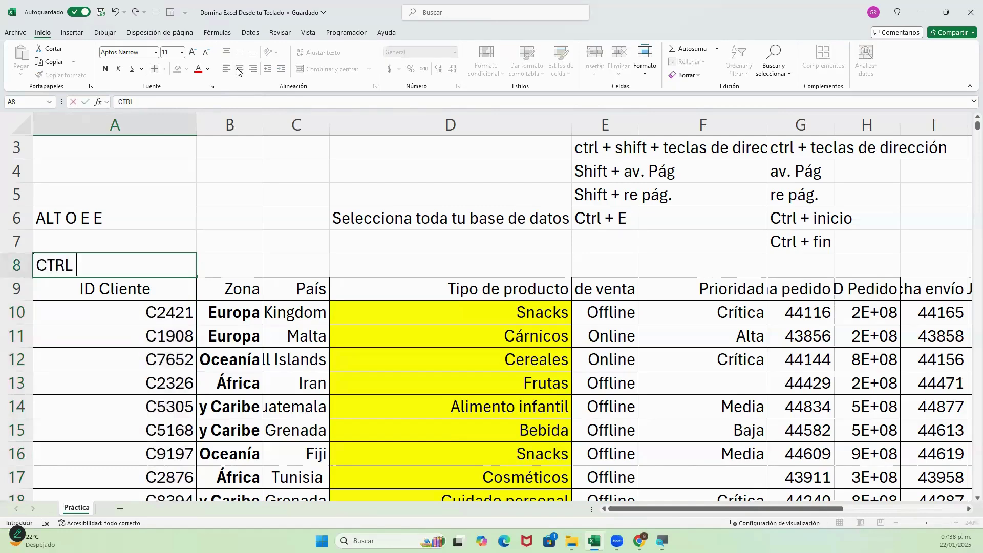
type(" + <")
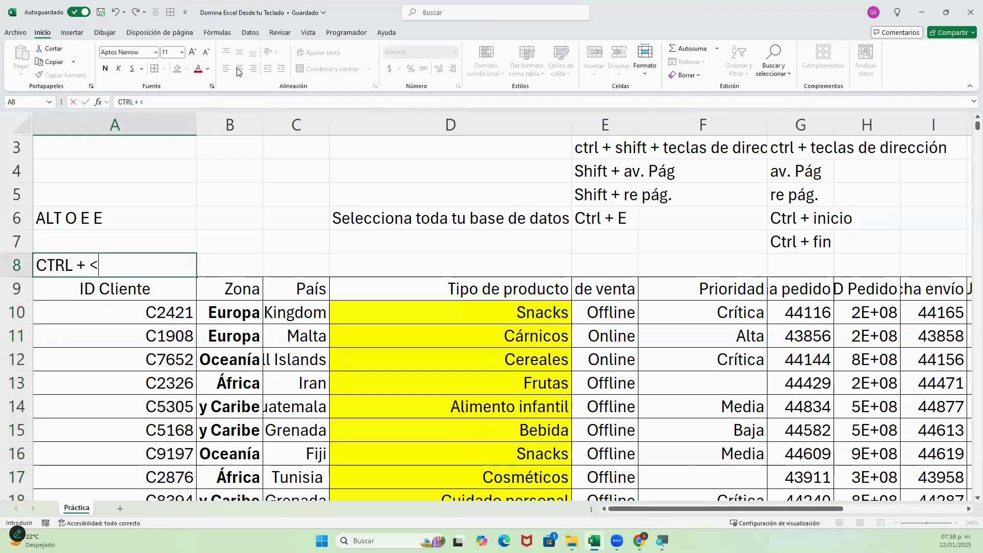
key("BackSpace")
type("Z")
key("Return")
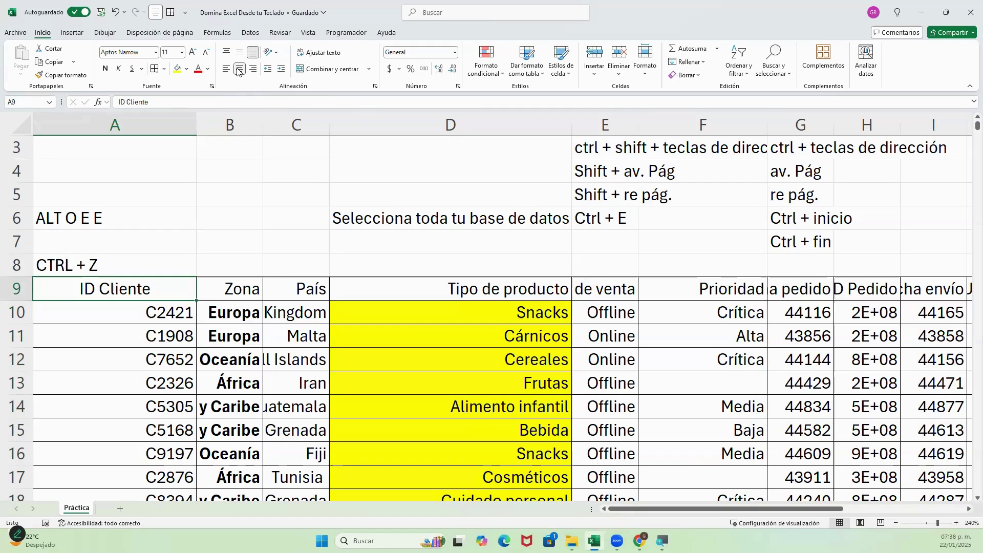
key("ctrl+z")
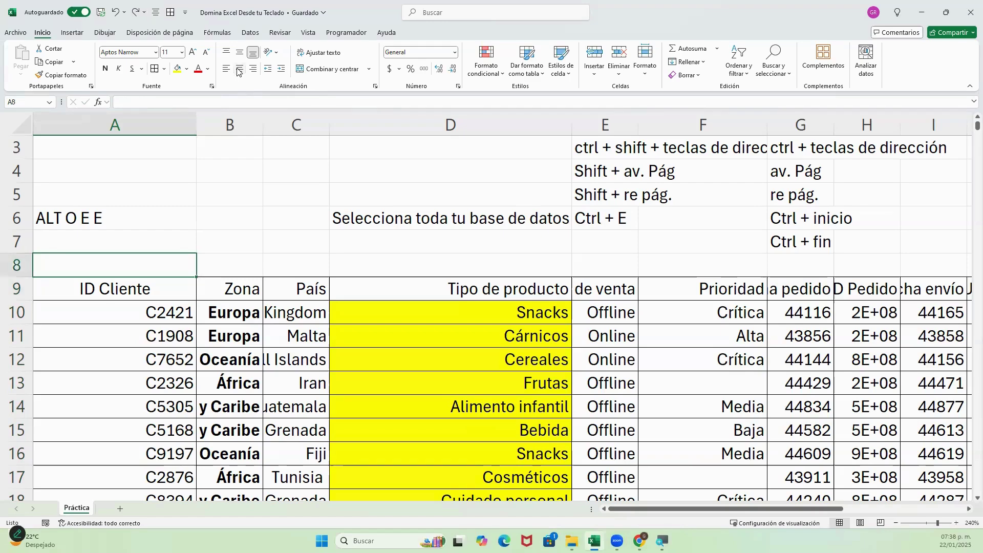
Select the ID Cliente data again from A10 to the last row.
key("Down")
key("Down")
key("ctrl+shift+Down")
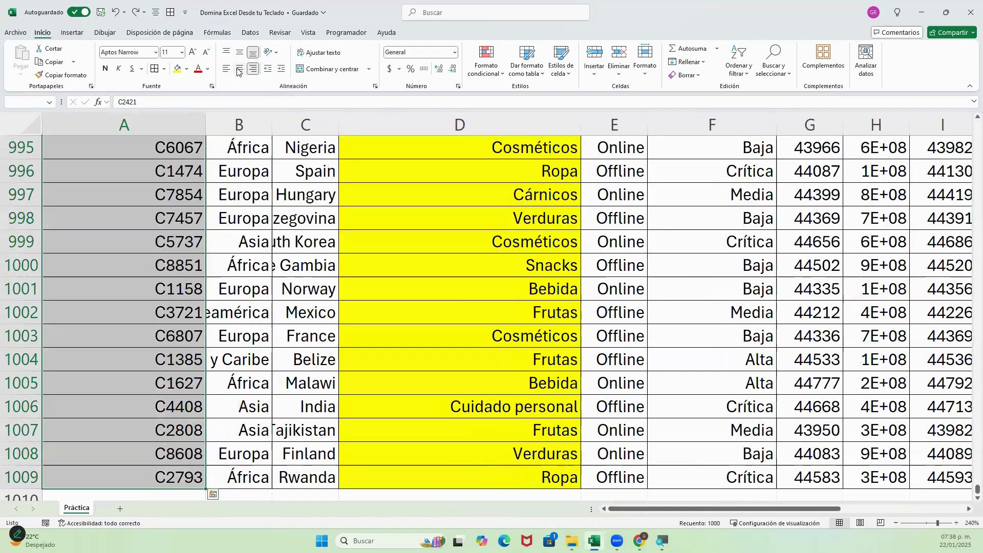
Leave the selection and move within column A between the ID Cliente header and the shortcut note, ending on A6.
key("ctrl+Up")
key("ctrl+Up")
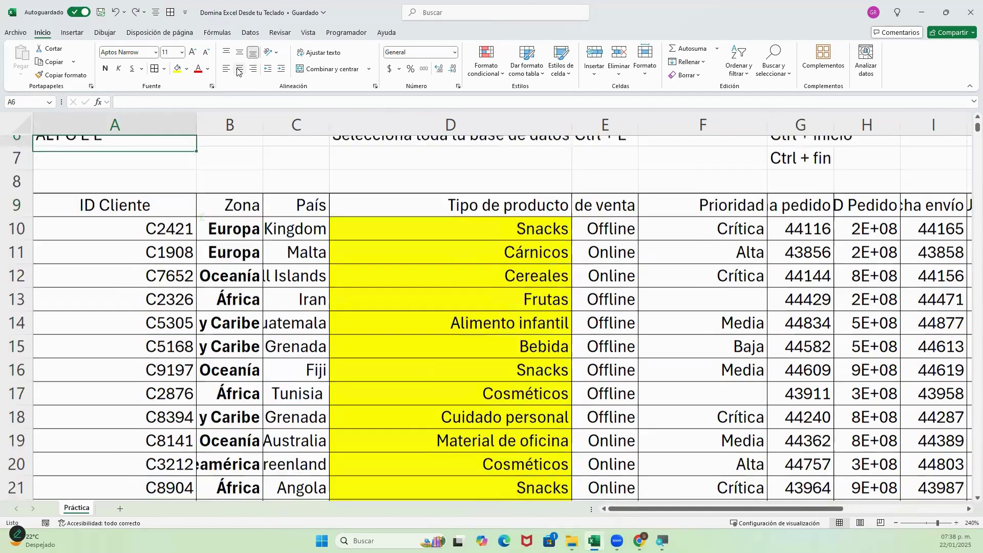
key("Down")
key("Down")
key("Down")
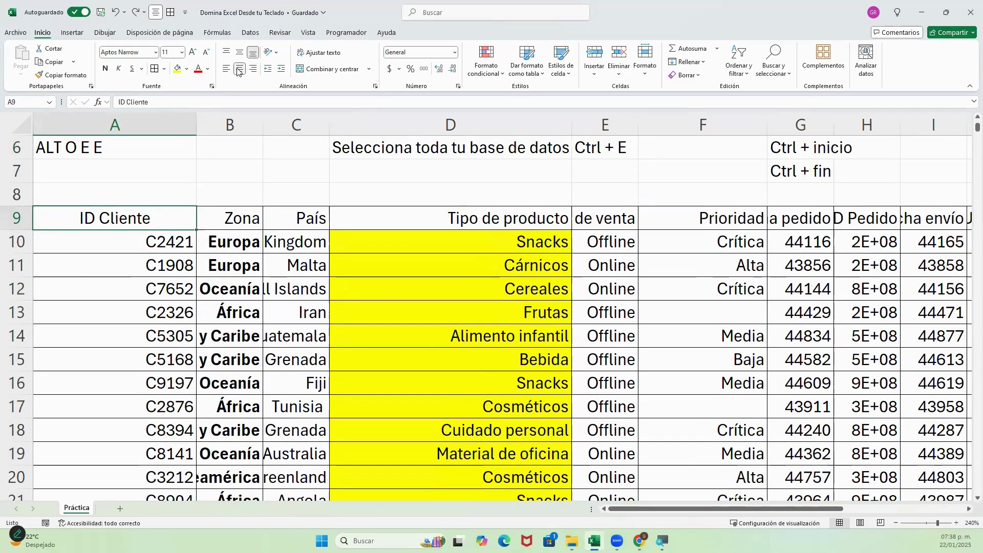
key("Up")
key("Up")
key("Up")
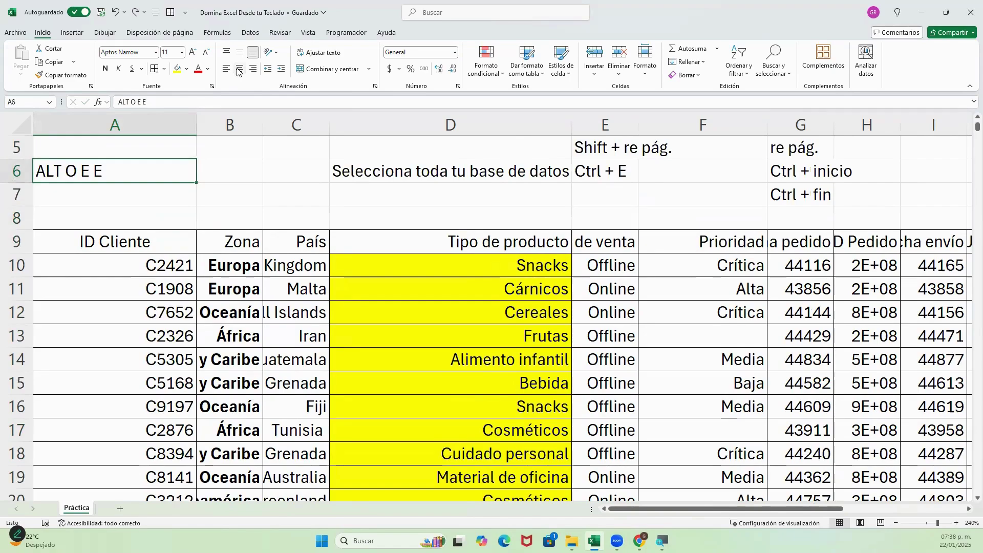
Select the ID Cliente data from A10 to the last row, center it and undo the centering.
key("Down")
key("Down")
key("Down")
key("Down")
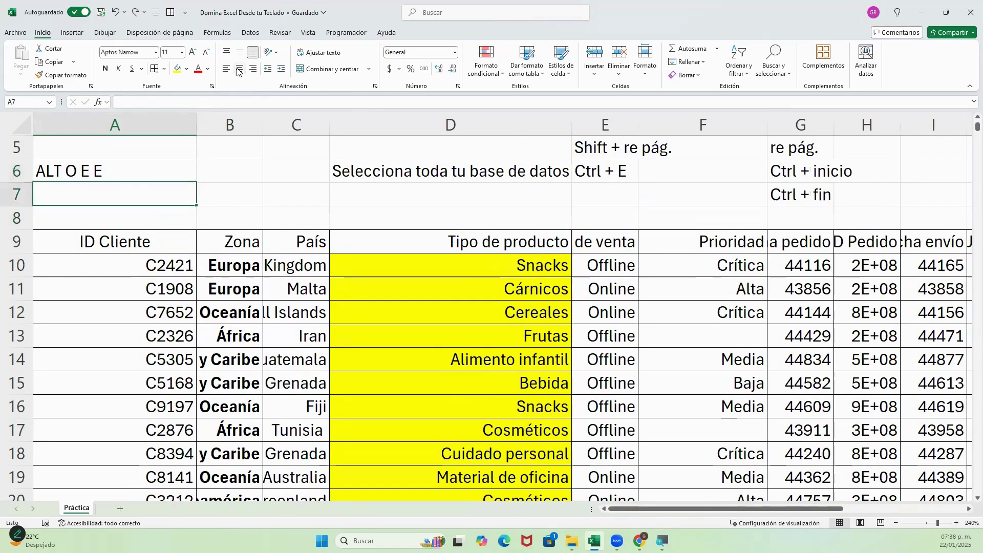
key("ctrl+shift+Down")
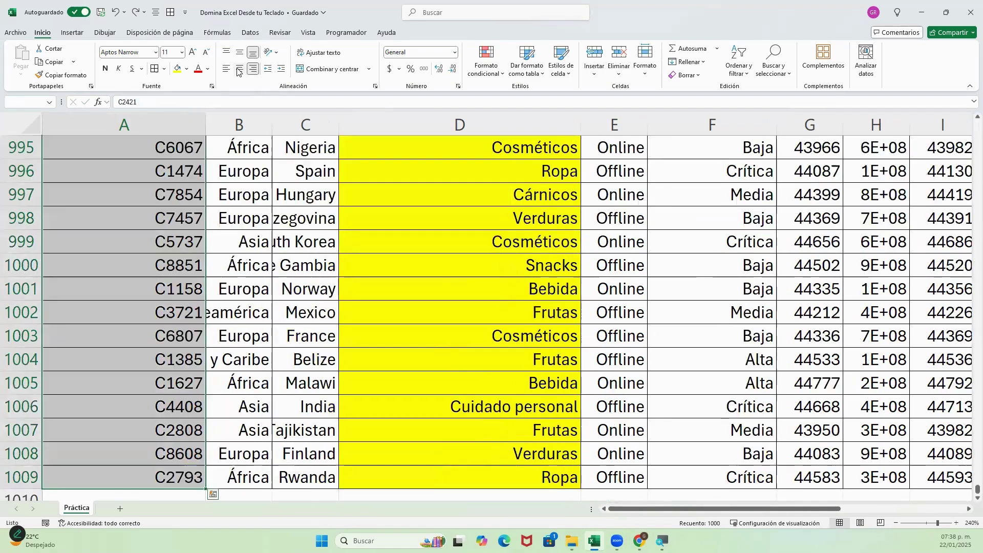
key("ctrl+BackSpace")
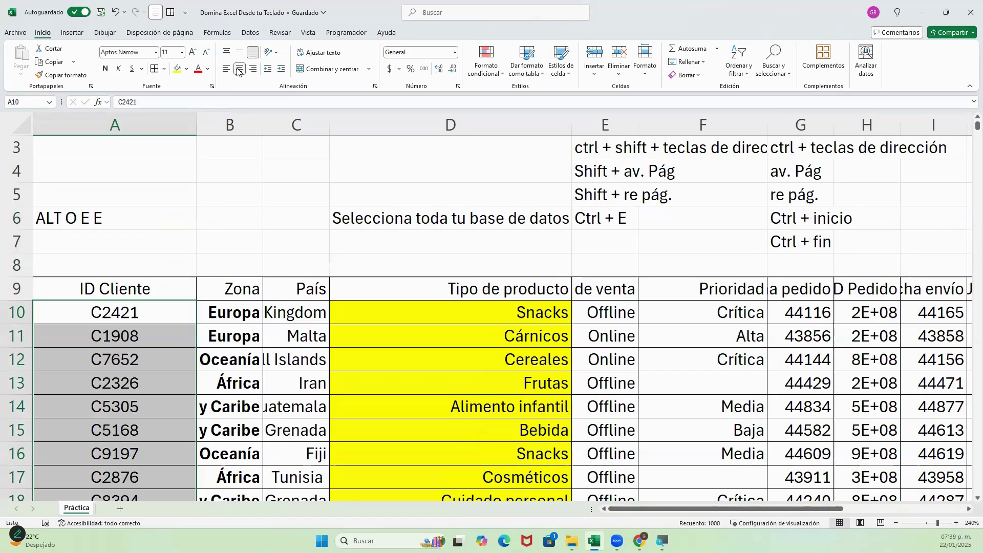
key("ctrl+z")
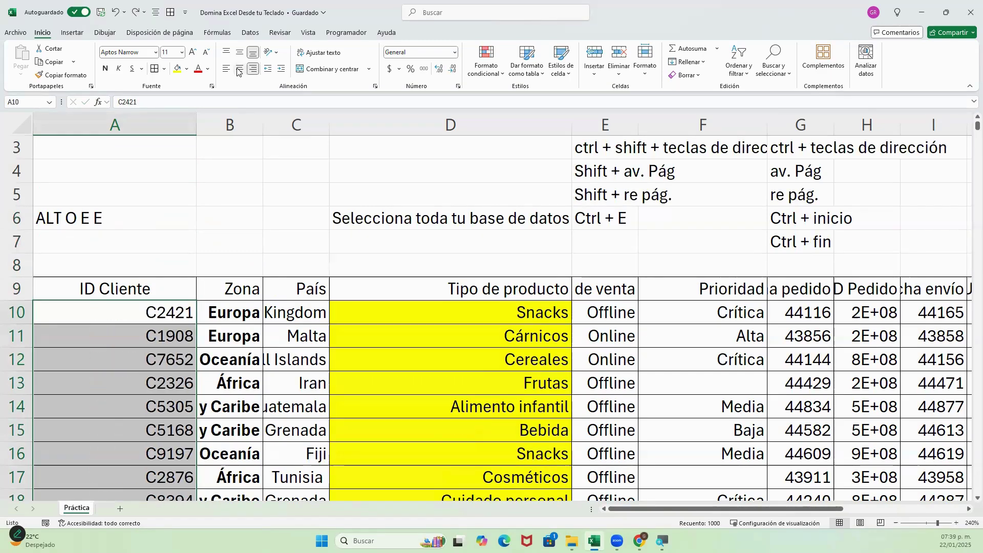
Reselect the ID Cliente data from A10 to the last row, center it and return to the header.
key("Up")
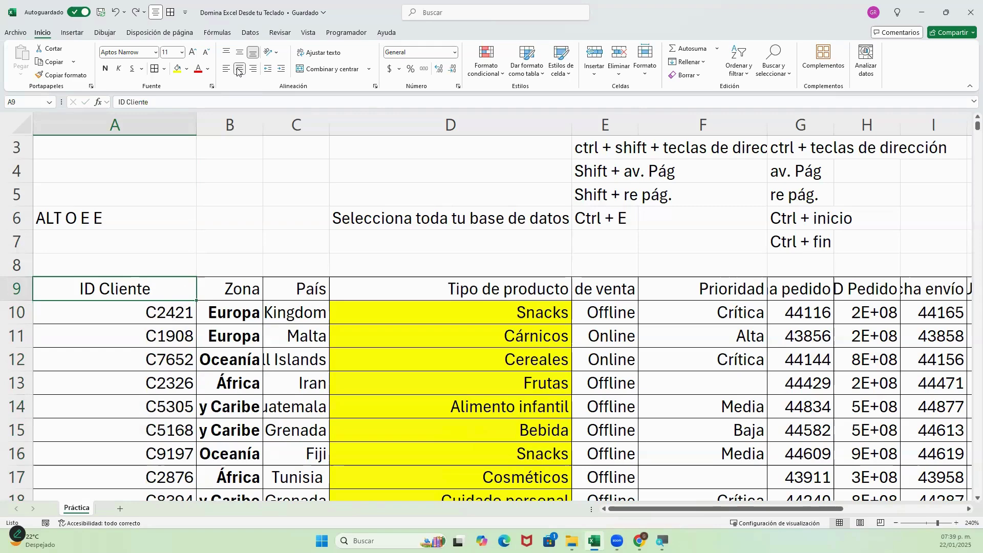
key("Down")
key("Down")
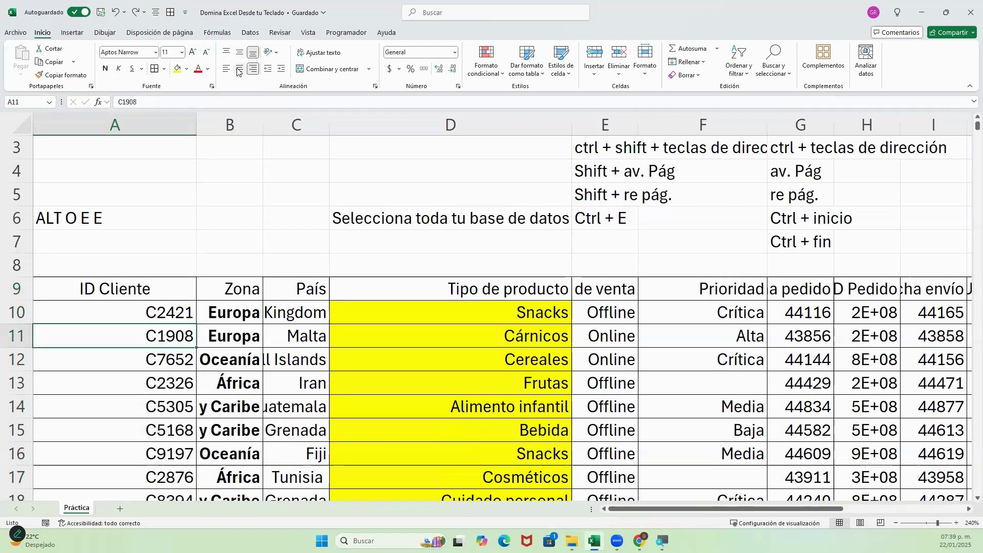
key("Up")
key("ctrl+shift+Down")
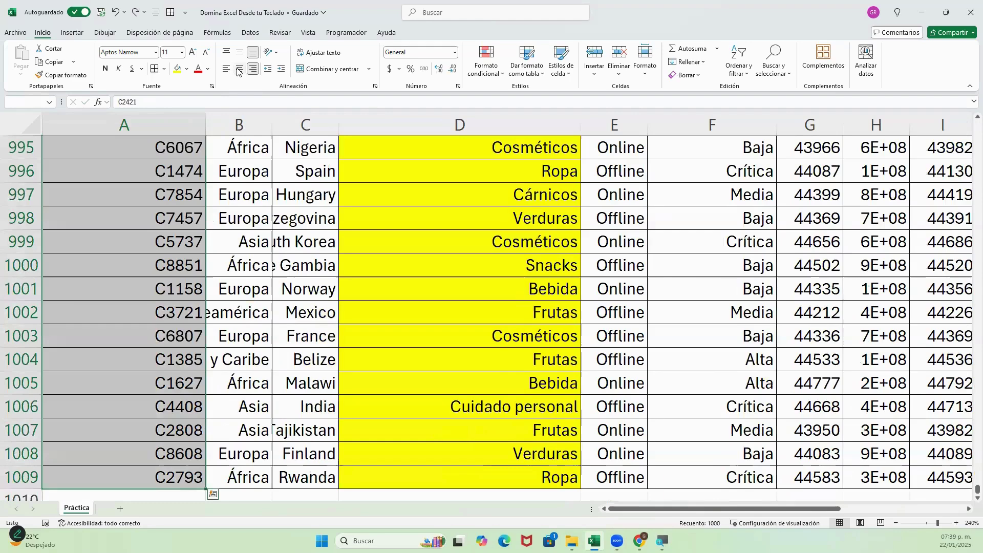
key("alt")
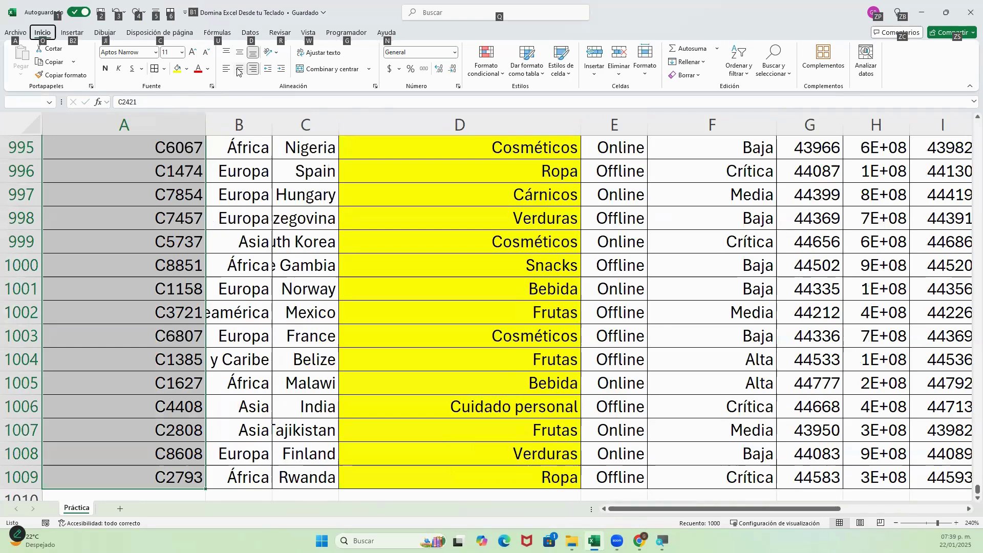
key("o")
key("e")
key("e")
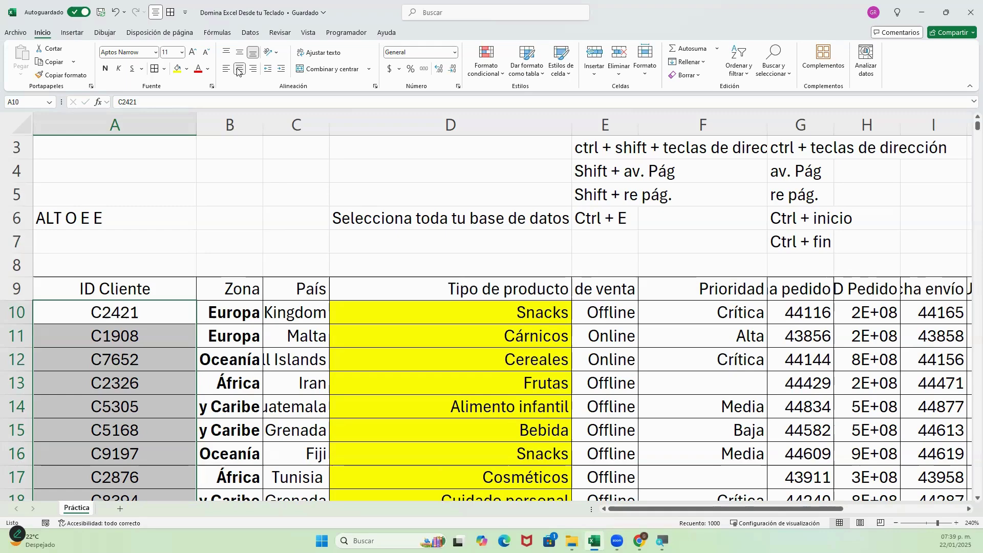
key("Up")
key("Down")
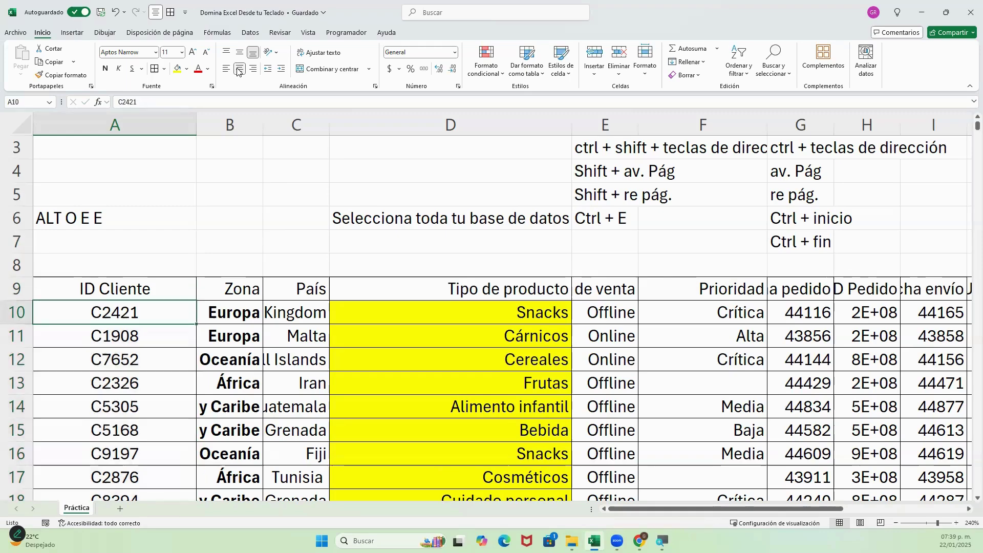
key("Up")
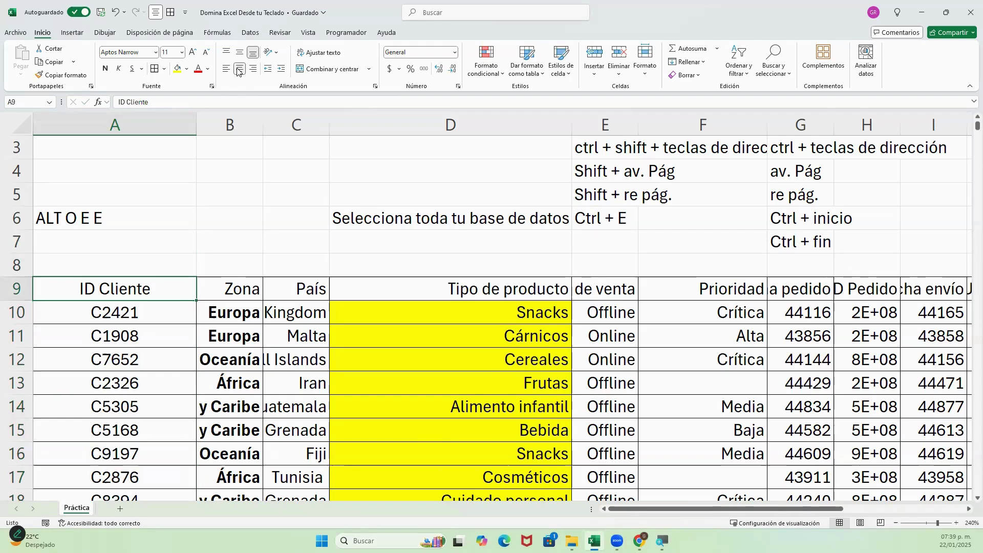
Select the Canal de venta data from E10 to the last row and make it bold.
key("Down")
key("Right")
key("Right")
key("Right")
key("Right")
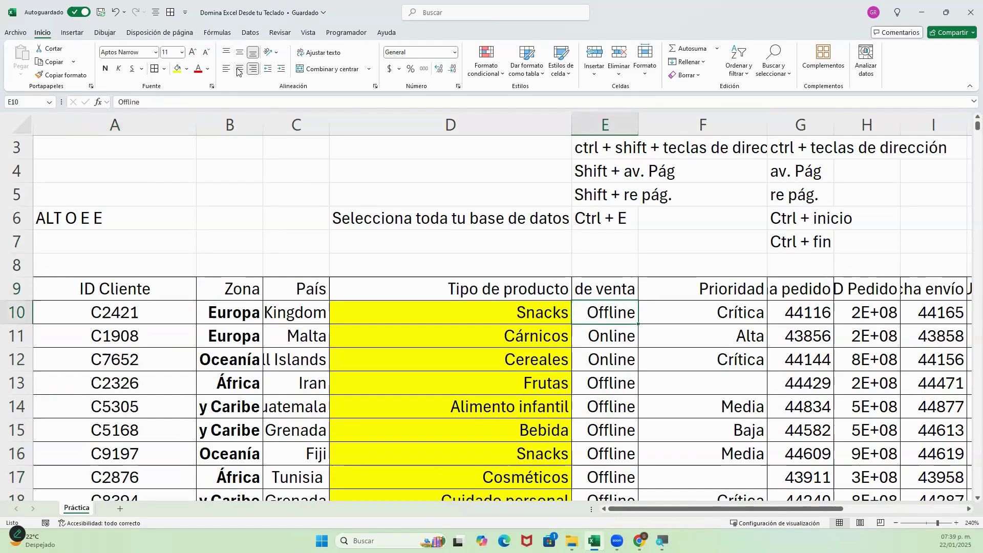
key("ctrl+shift+Down")
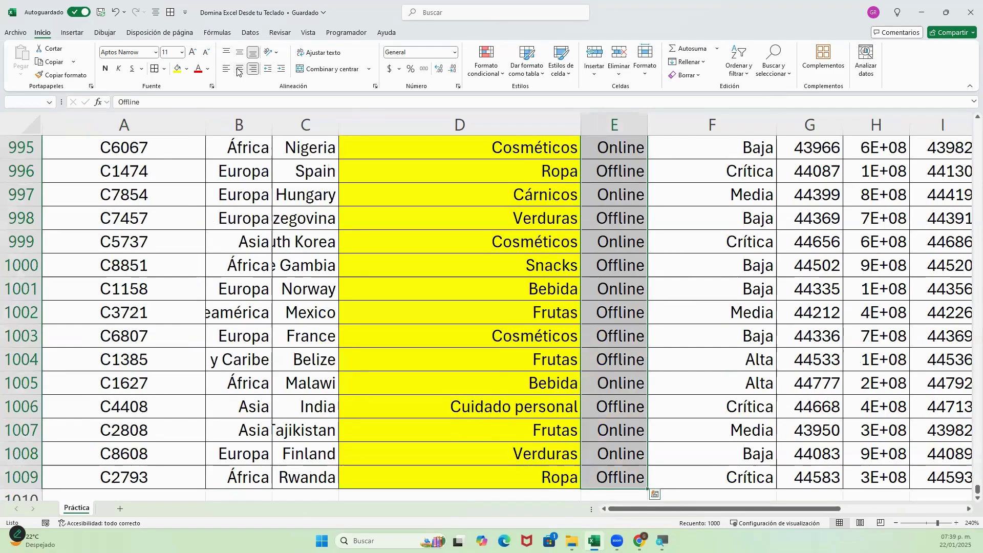
key("ctrl+period")
key("ctrl+period")
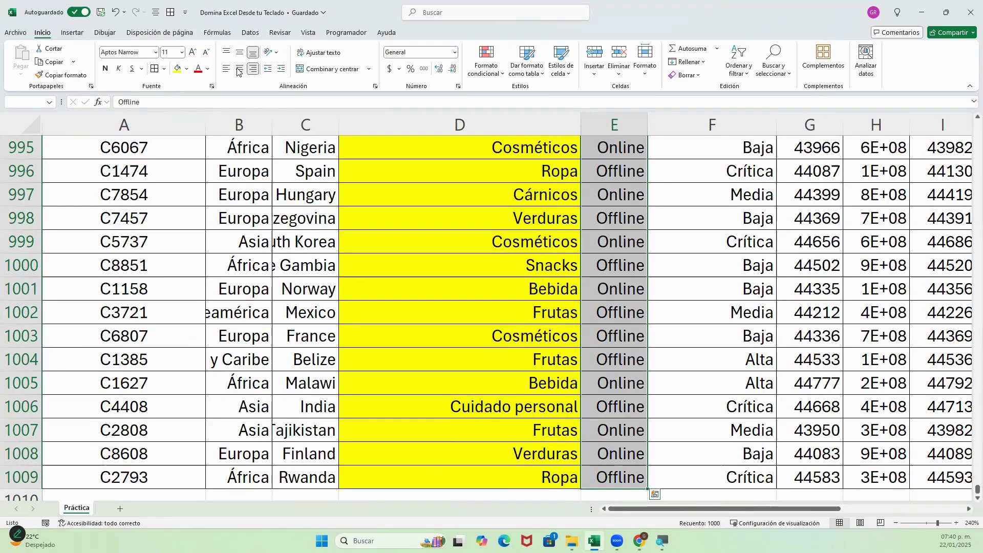
key("alt")
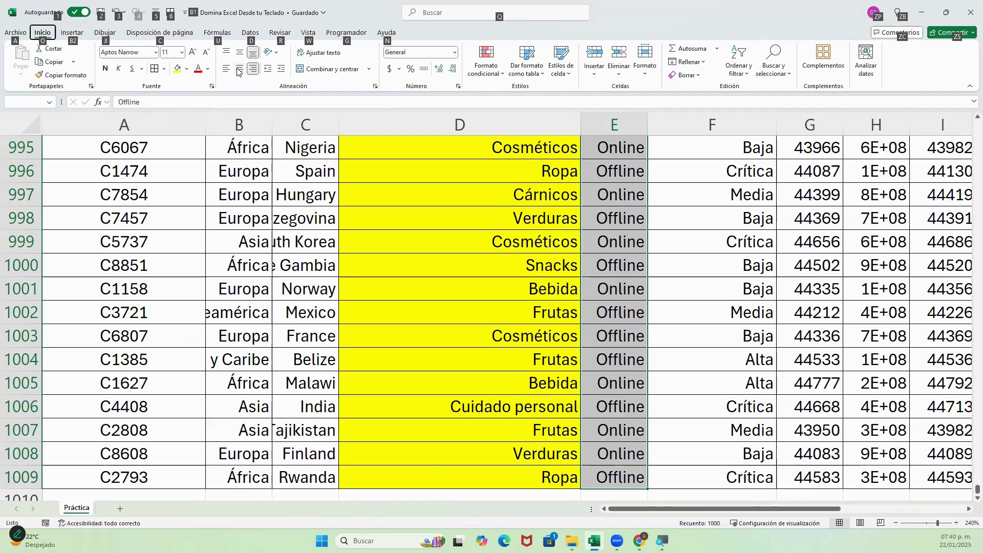
key("o")
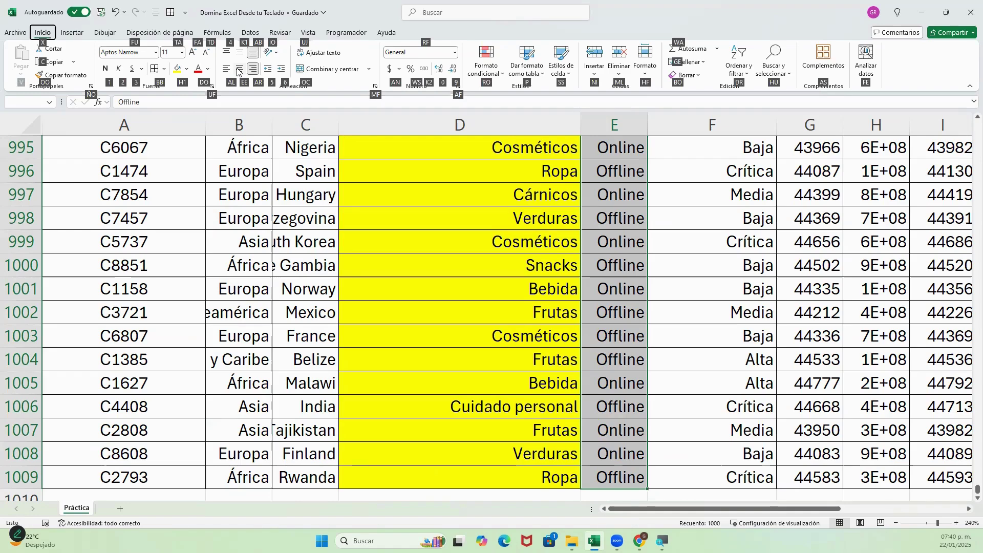
key("Escape")
key("ctrl+BackSpace")
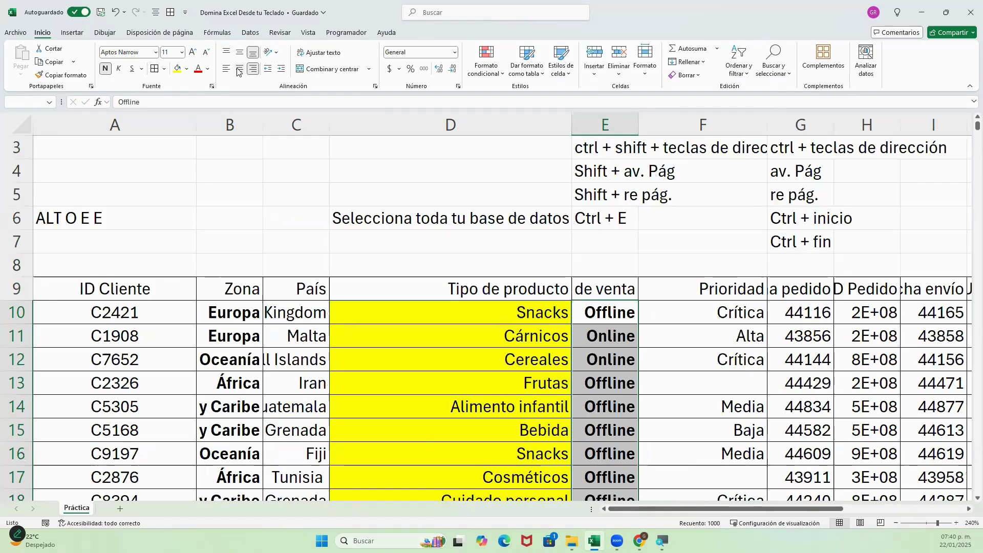
Leave the selection and move along the table to M10, the first value under Importe venta total.
key("Right")
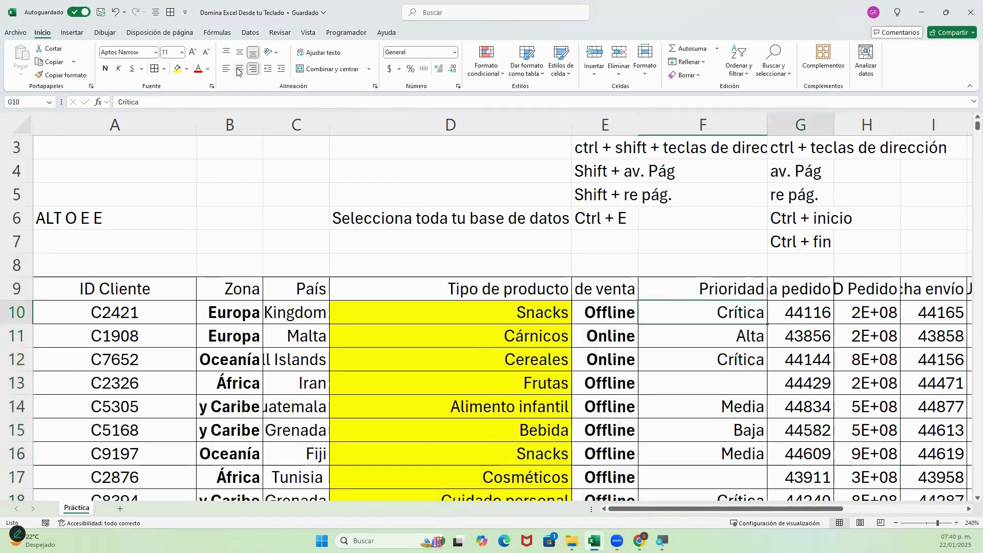
key("Right")
key("Right")
key("Right")
key("Right")
key("Right")
key("Right")
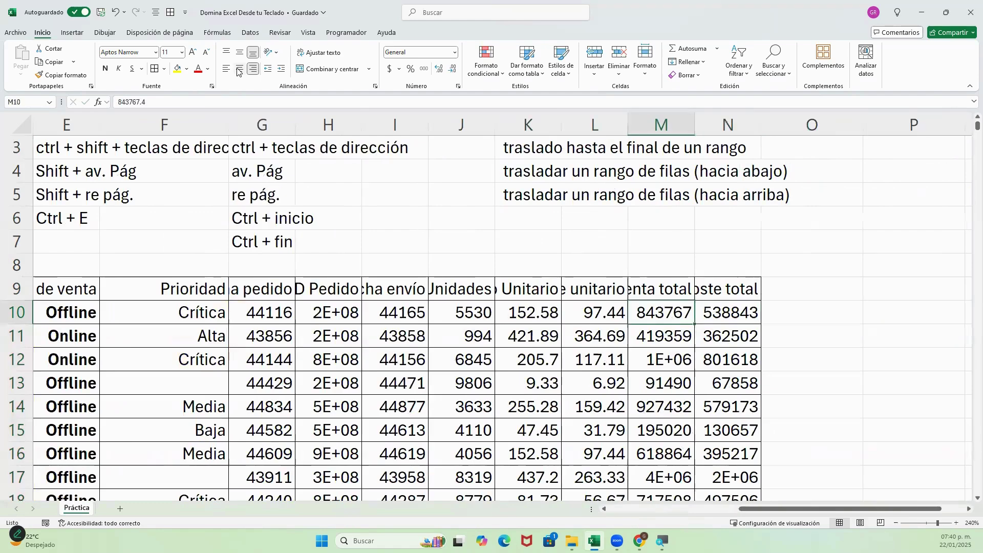
key("Left")
key("Left")
key("Right")
key("Right")
key("Right")
key("Up")
key("Left")
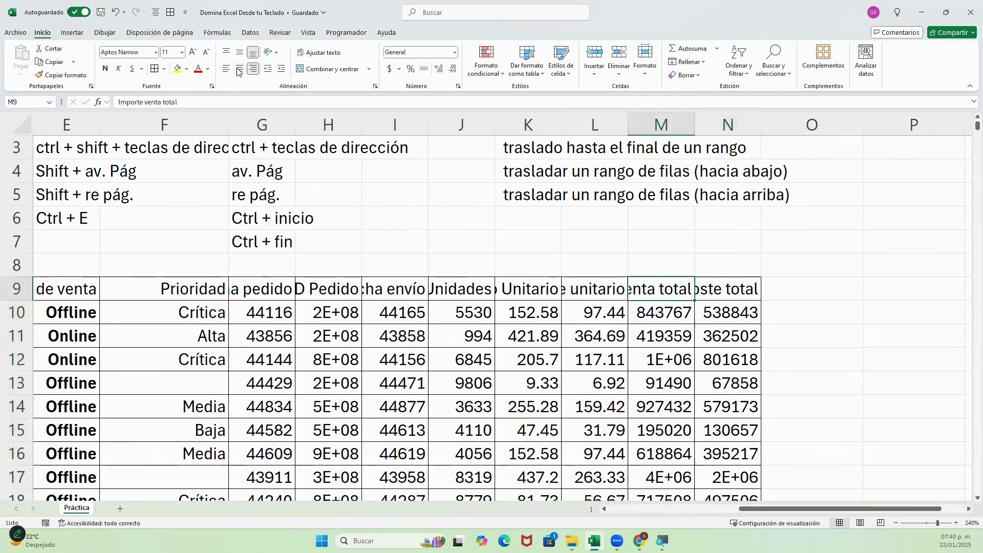
key("Down")
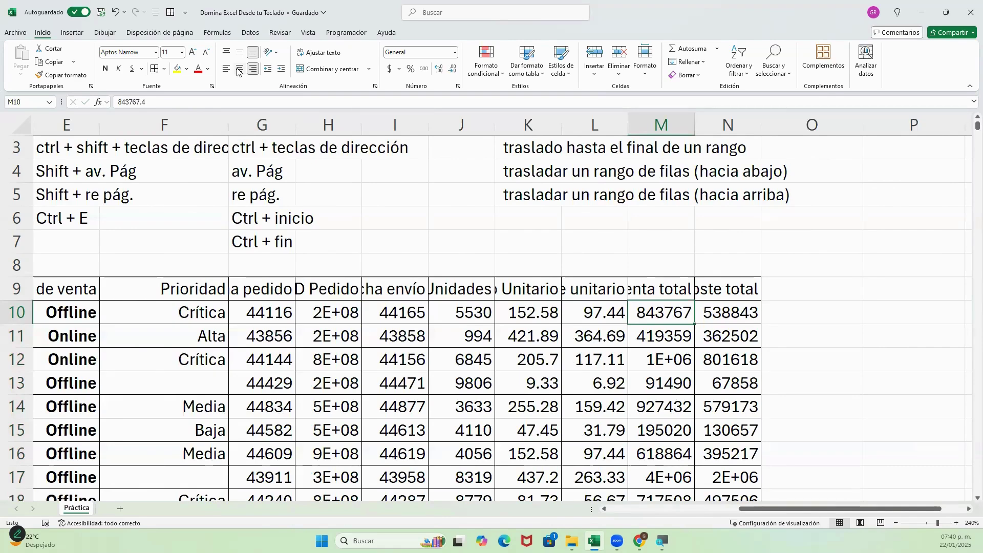
Apply the $ Español (México) accounting format to the Importe venta total data from M10 down and autofit column M.
key("Down")
key("Up")
key("ctrl+shift+Down")
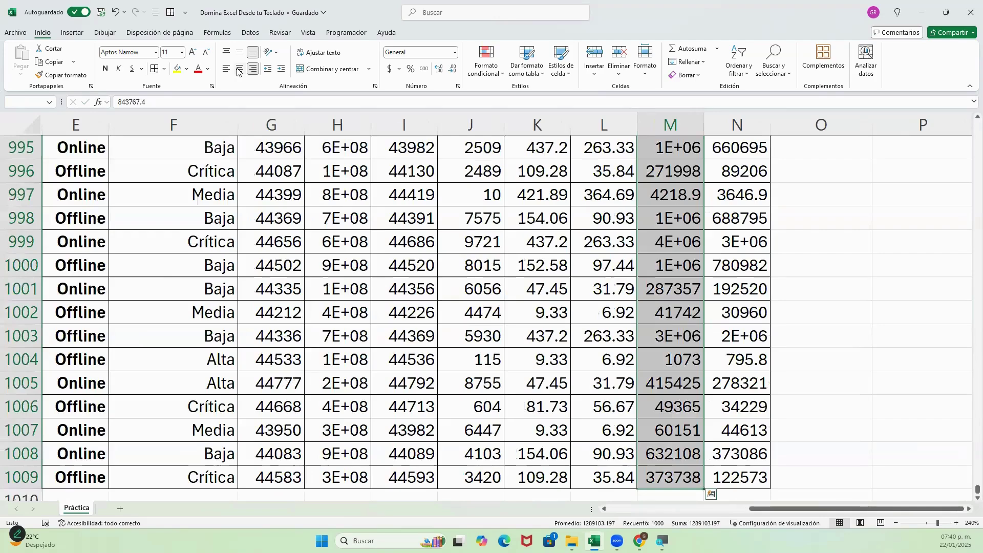
key("alt")
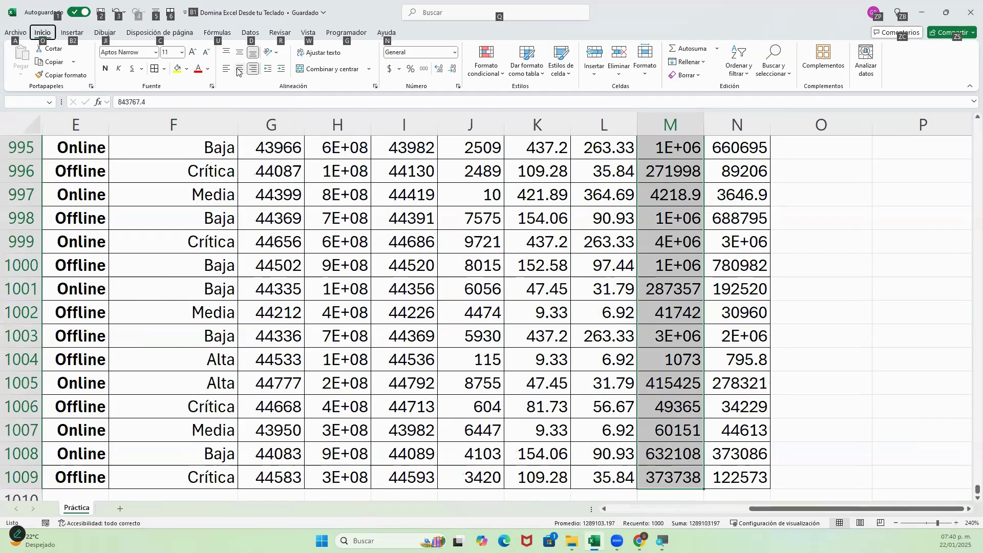
key("o")
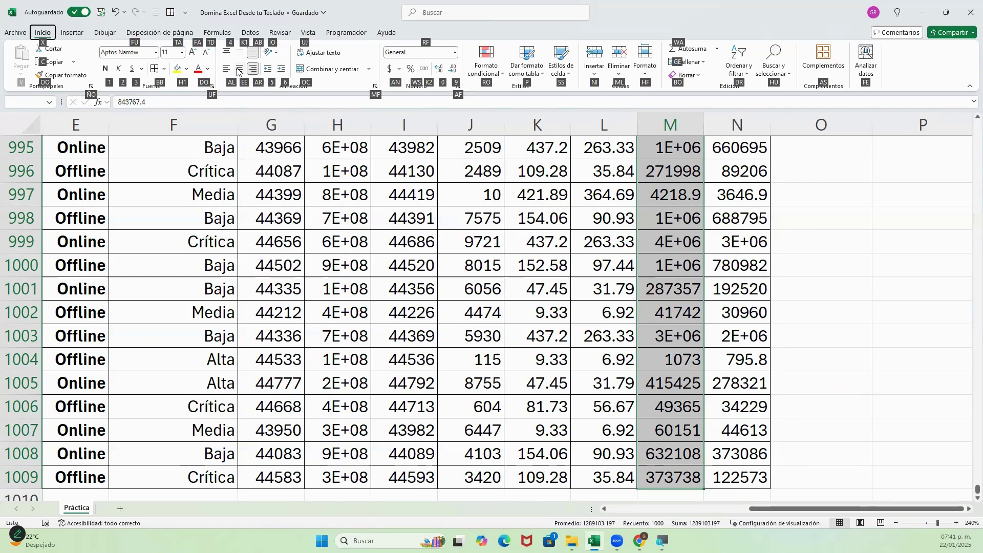
key("a")
key("n")
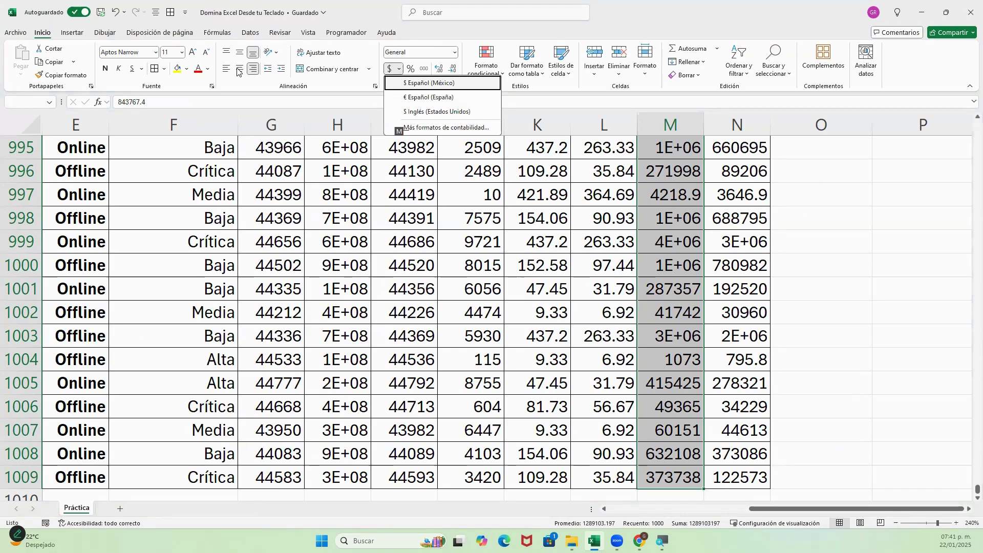
key("Return")
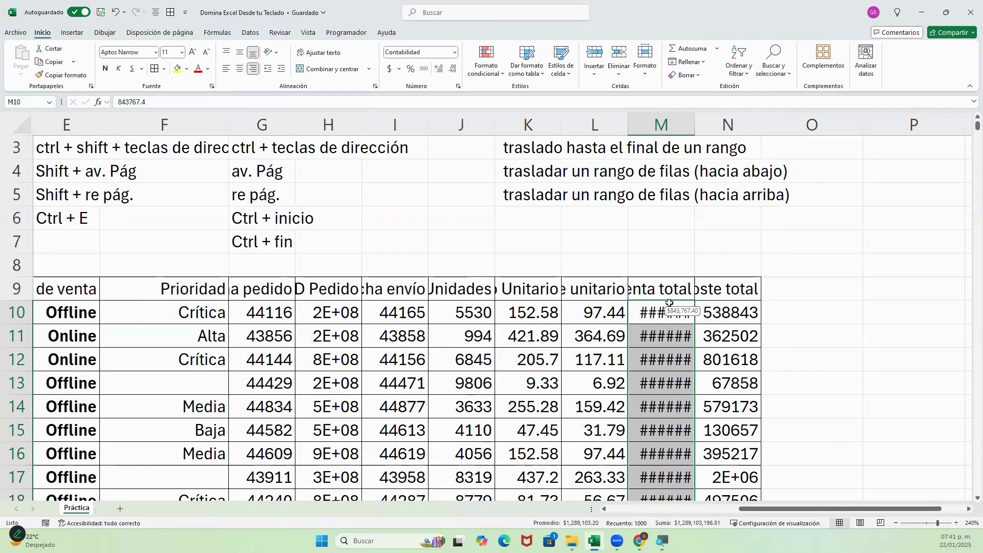
double_click(694, 125)
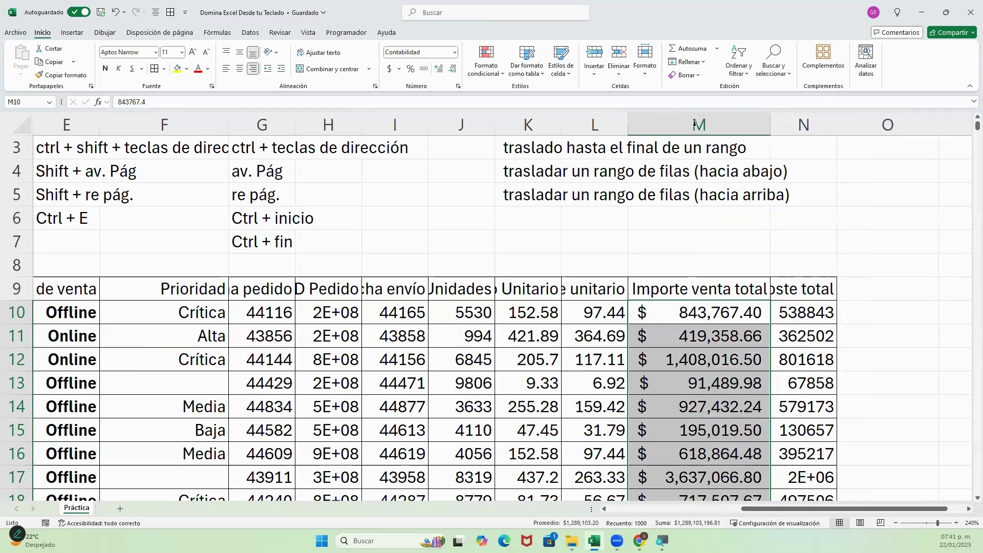
Clear the selection and move through the formatted Importe venta total values, ending on M10.
left_click(676, 313)
key("Down")
key("Down")
key("Down")
key("Down")
key("Down")
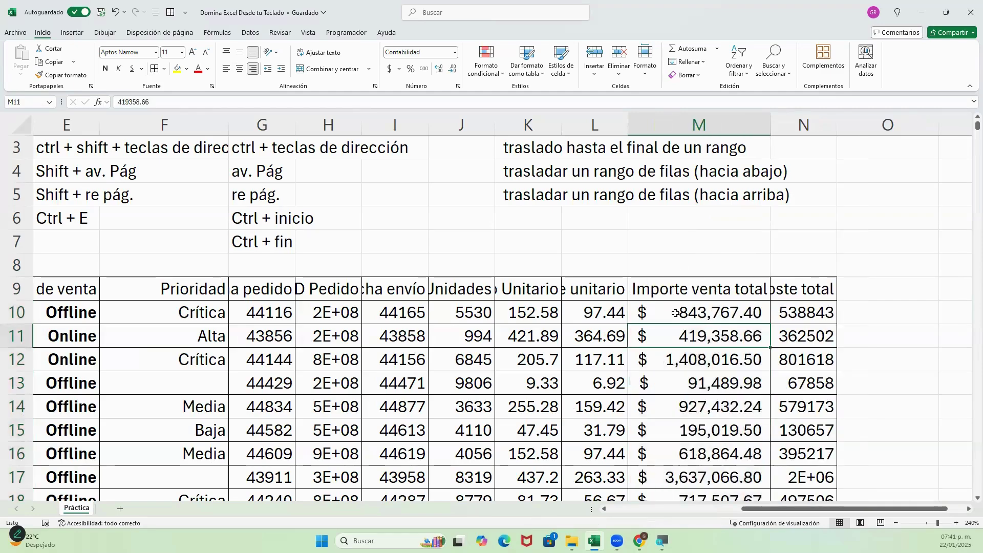
key("Up")
key("Up")
key("Up")
key("Up")
key("Up")
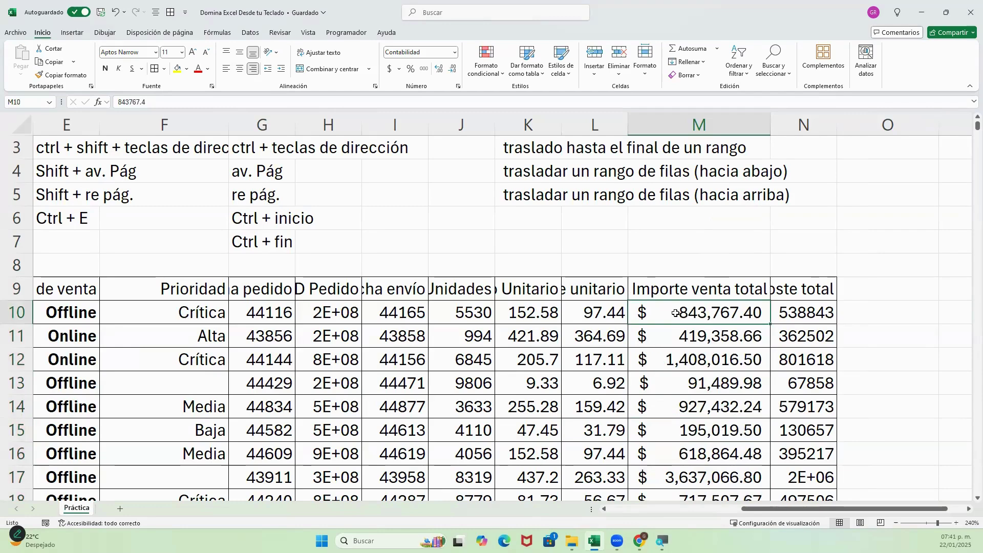
Move from M10 back along row 10 to the Canal de venta and Tipo de producto columns, then up to the header row.
key("Left")
key("Left")
key("Left")
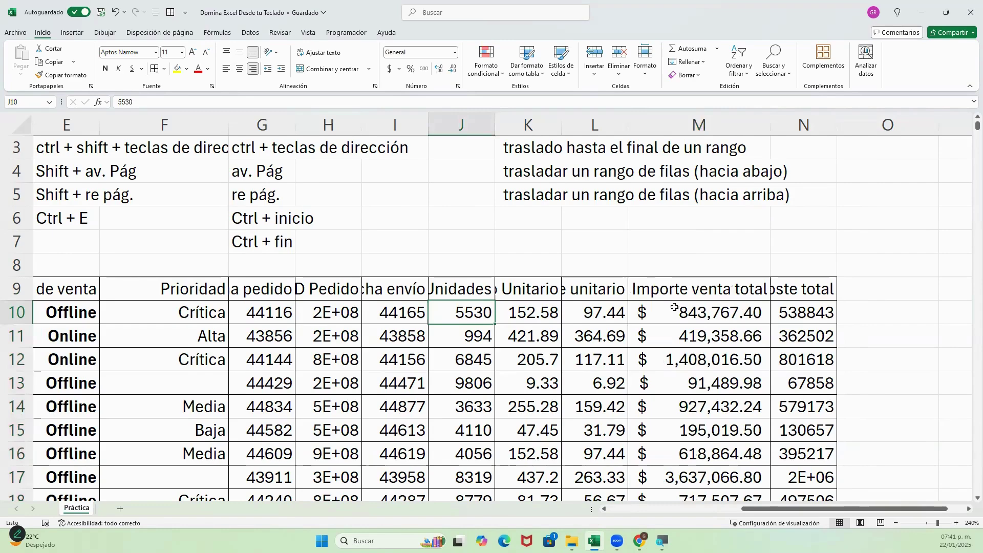
key("Left")
key("Left")
key("Left")
key("Left")
key("Left")
key("Left")
key("Left")
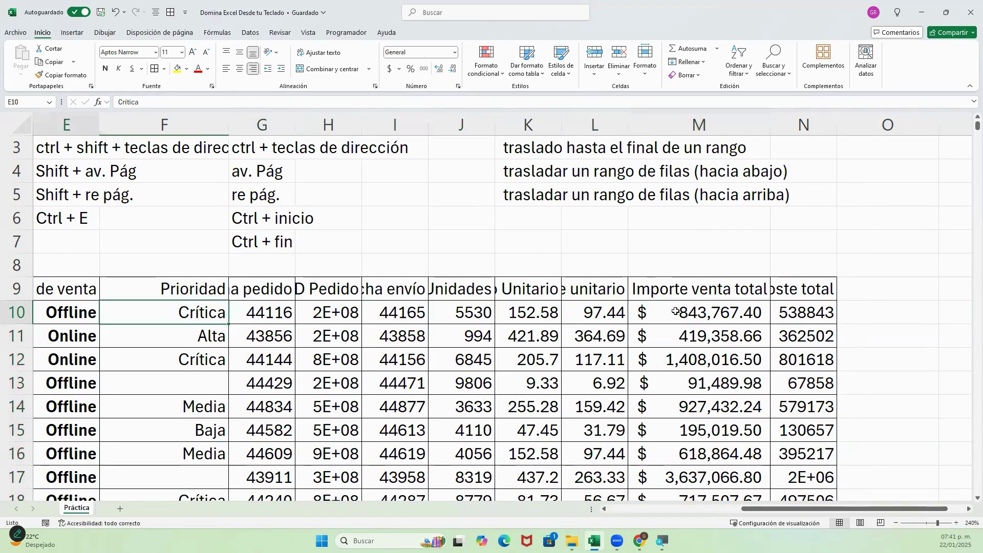
key("Right")
key("Right")
key("Right")
key("Left")
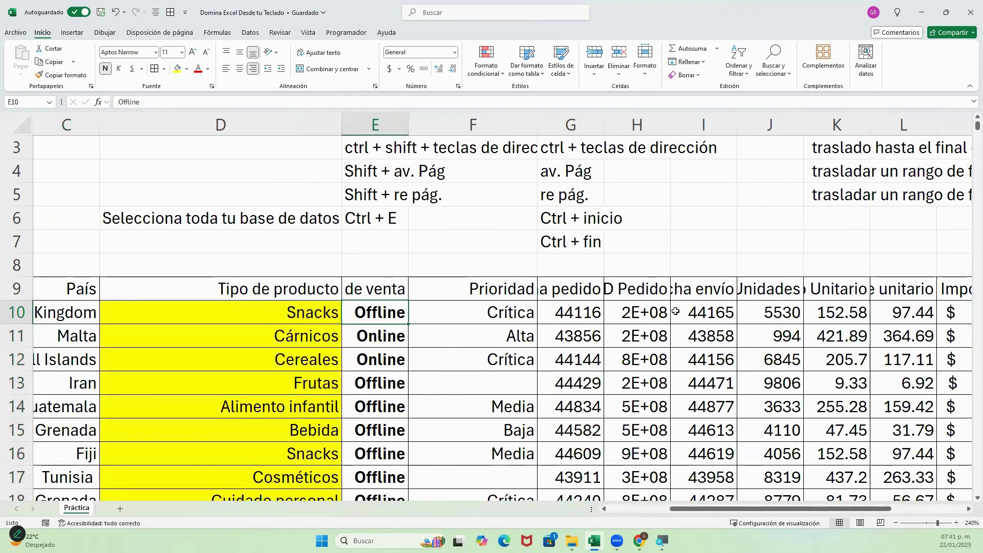
key("Left")
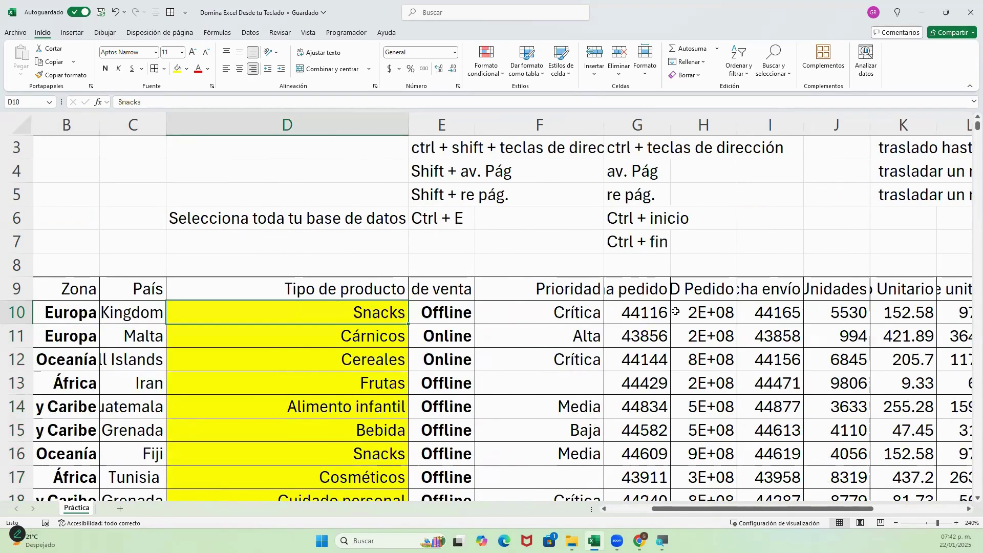
key("Right")
key("Right")
key("Right")
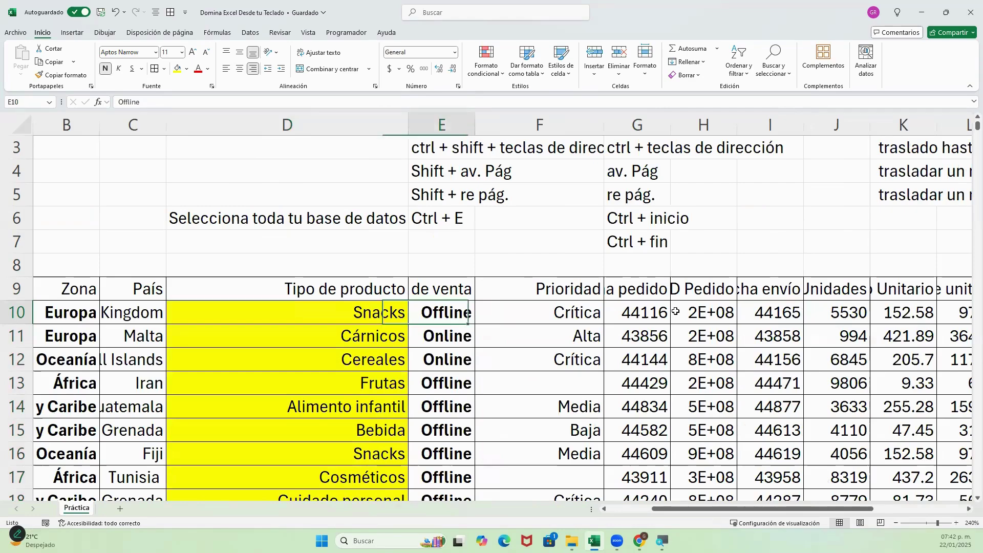
key("Up")
key("ctrl+Left")
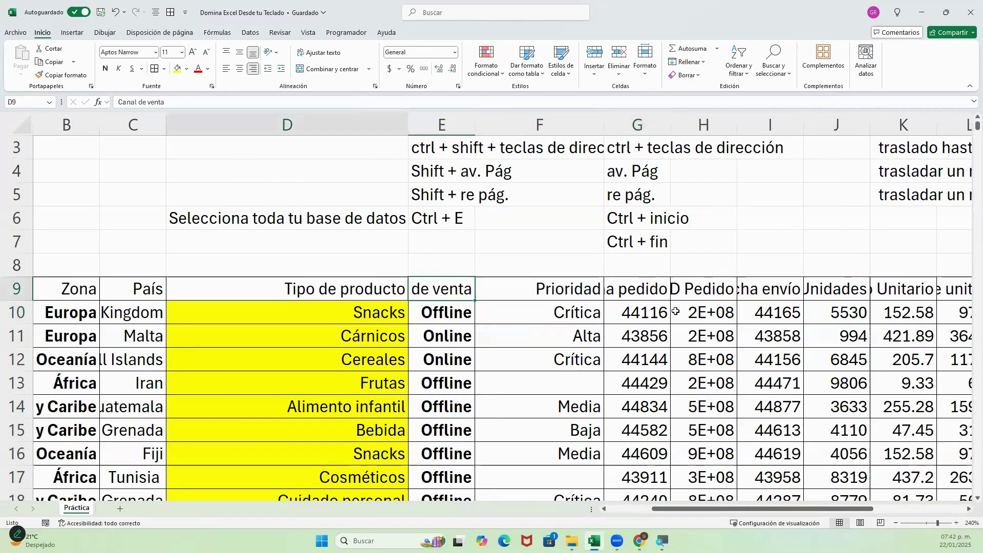
Select the header row from ID Cliente in A9 to the last column N and fill it with a light blue theme color.
key("ctrl+shift+Right")
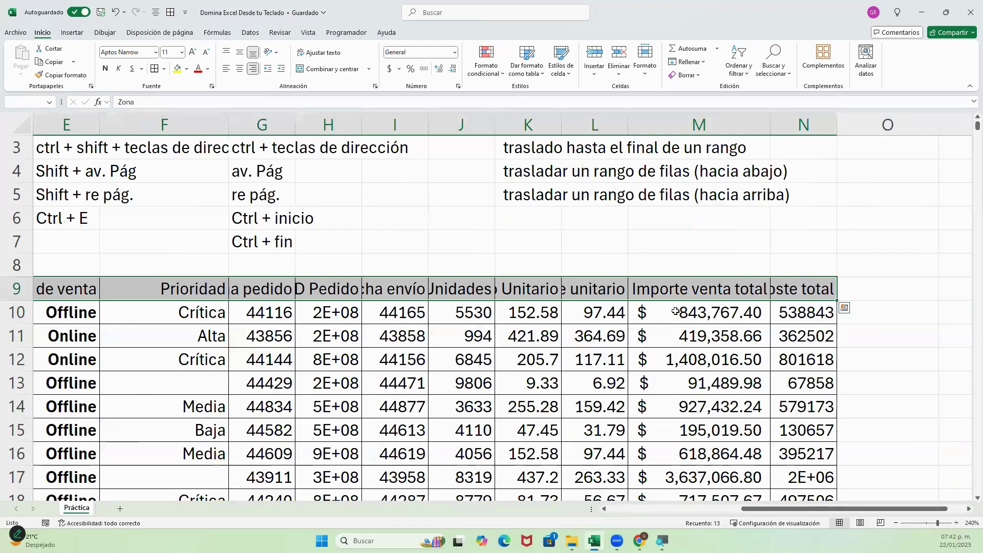
key("ctrl+Left")
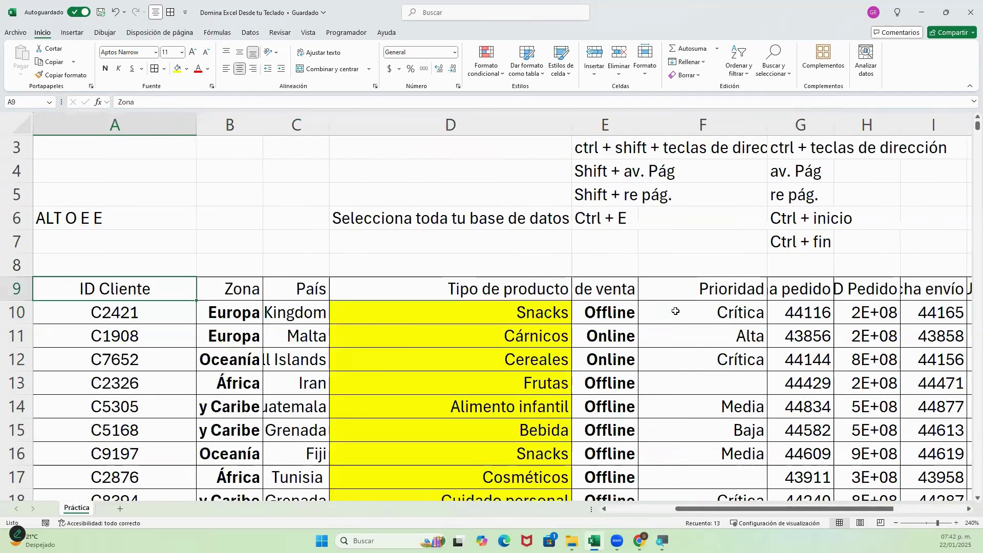
key("ctrl+shift+Right")
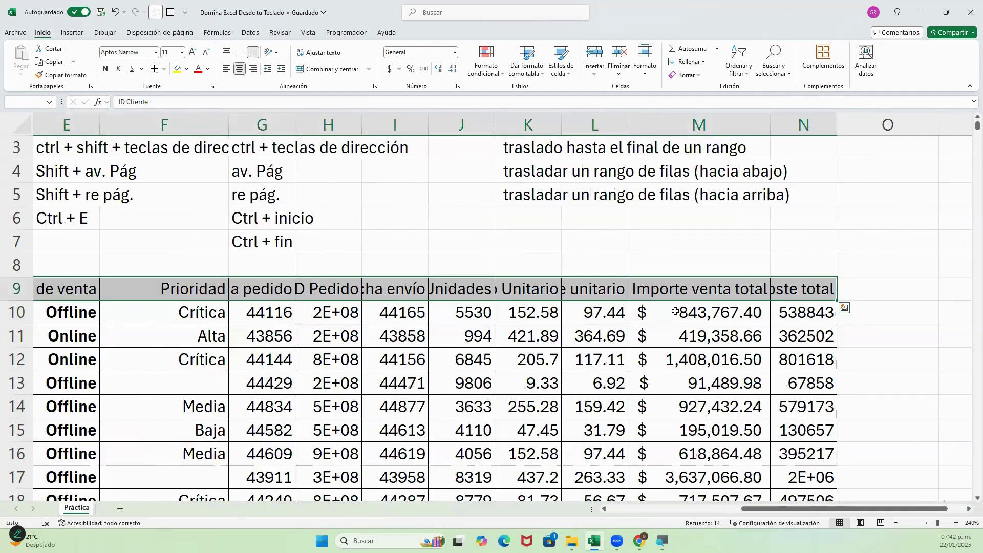
key("alt")
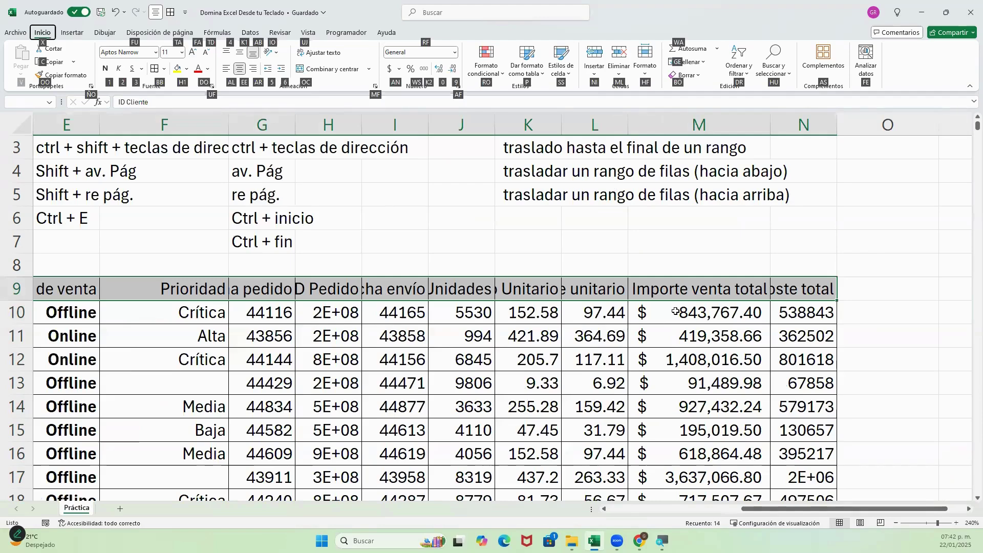
key("h")
key("1")
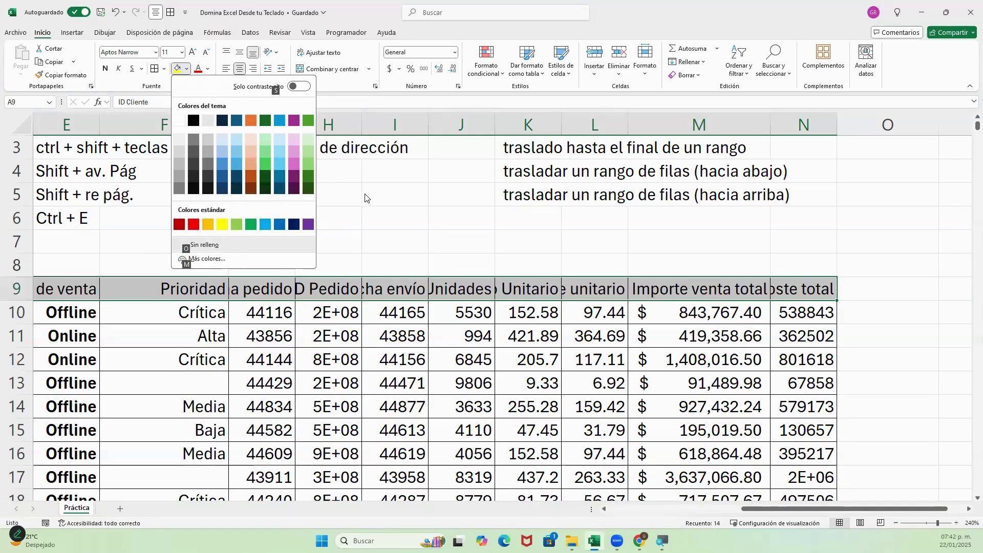
key("Down")
key("Down")
key("Down")
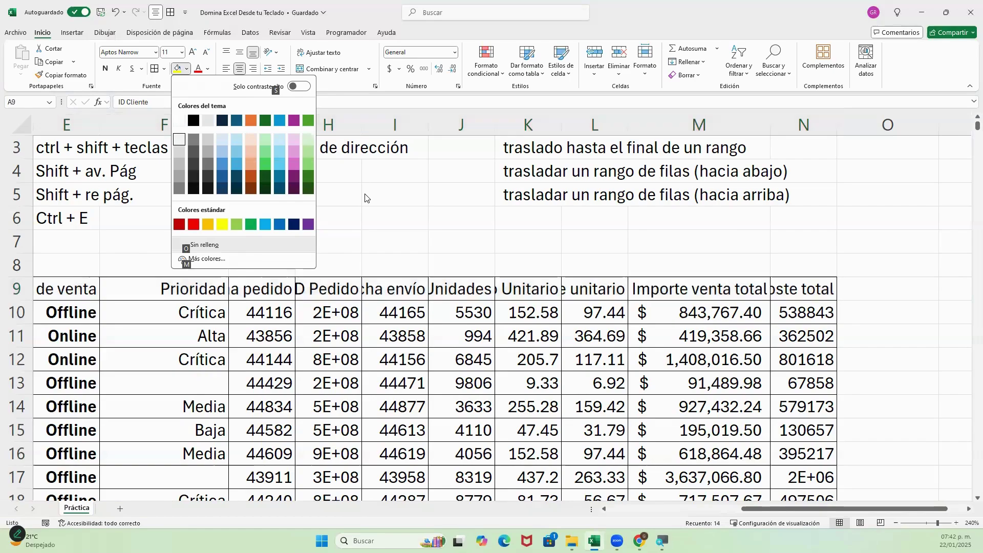
key("Right")
key("Right")
key("Right")
key("Right")
key("Down")
key("Right")
key("Right")
key("Right")
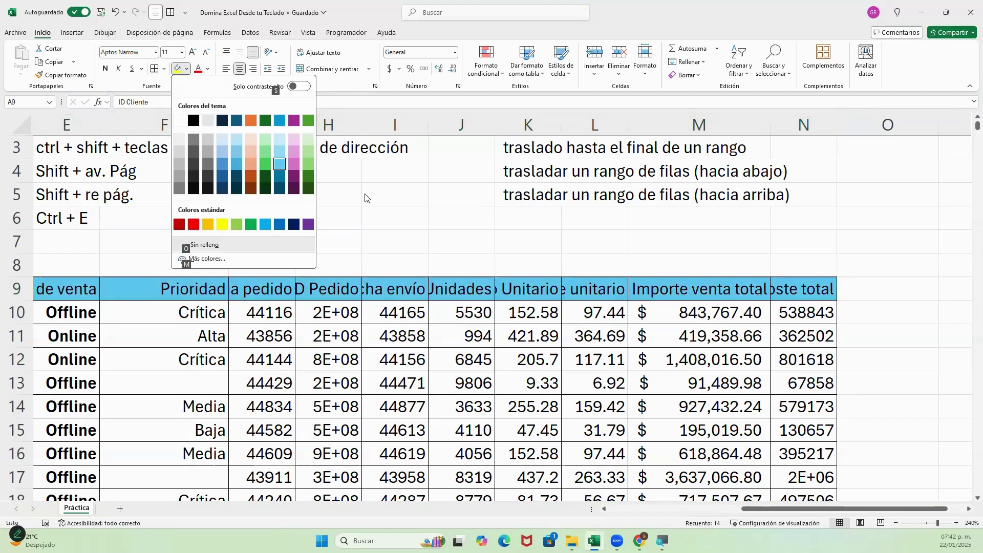
key("Return")
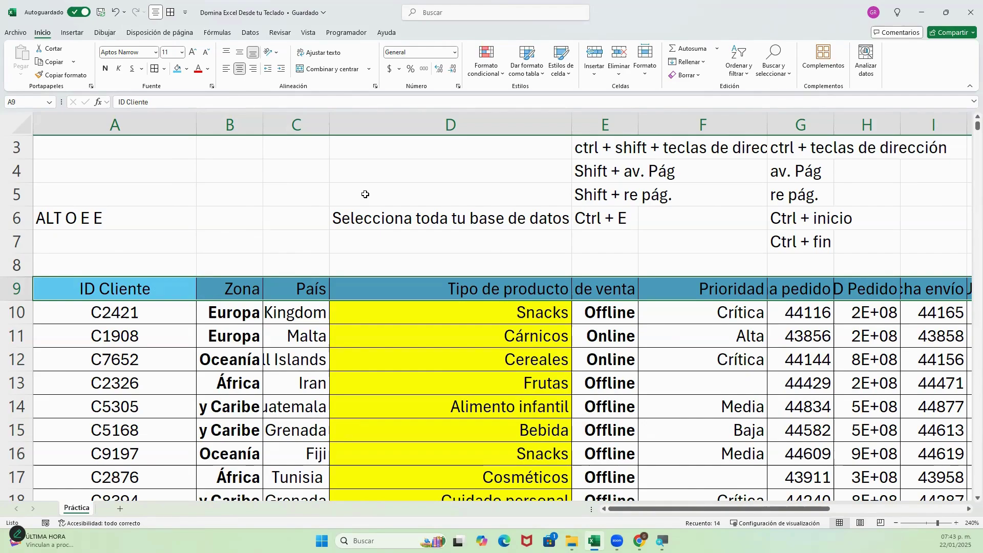
Move to G10, the first value under Fecha pedido, and select the column's data down to its last row.
key("Down")
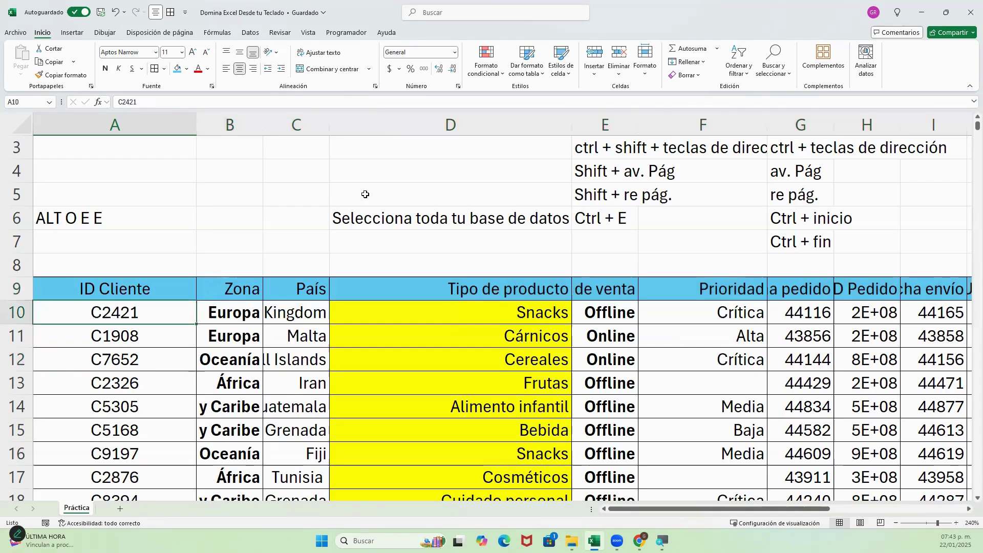
key("Right")
key("Right")
key("Right")
key("Right")
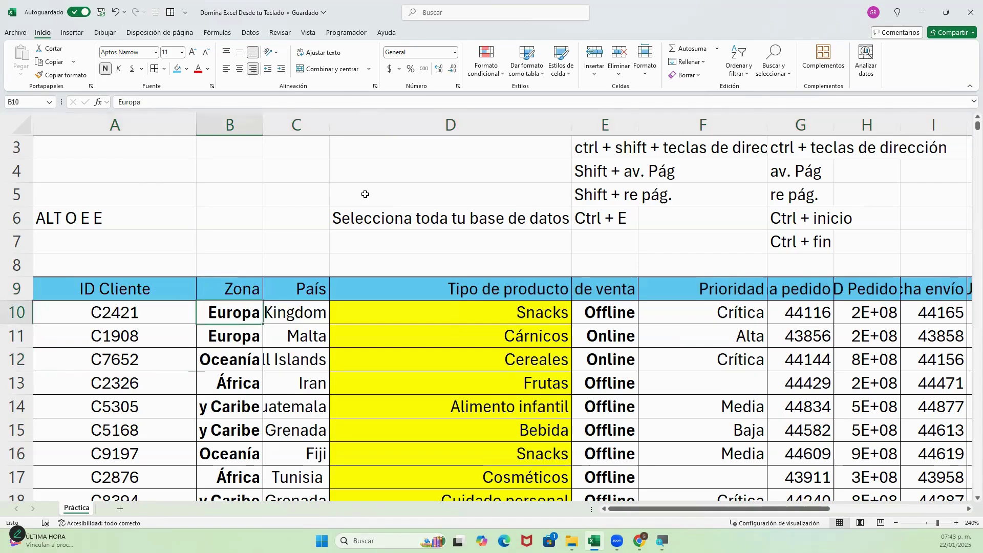
key("Right")
key("Right")
key("Up")
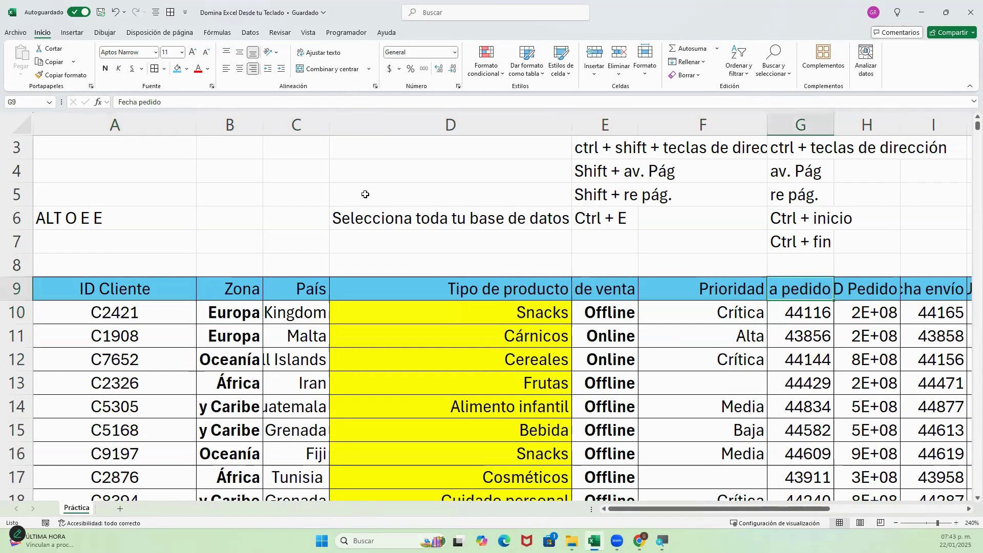
key("Right")
key("Right")
key("Left")
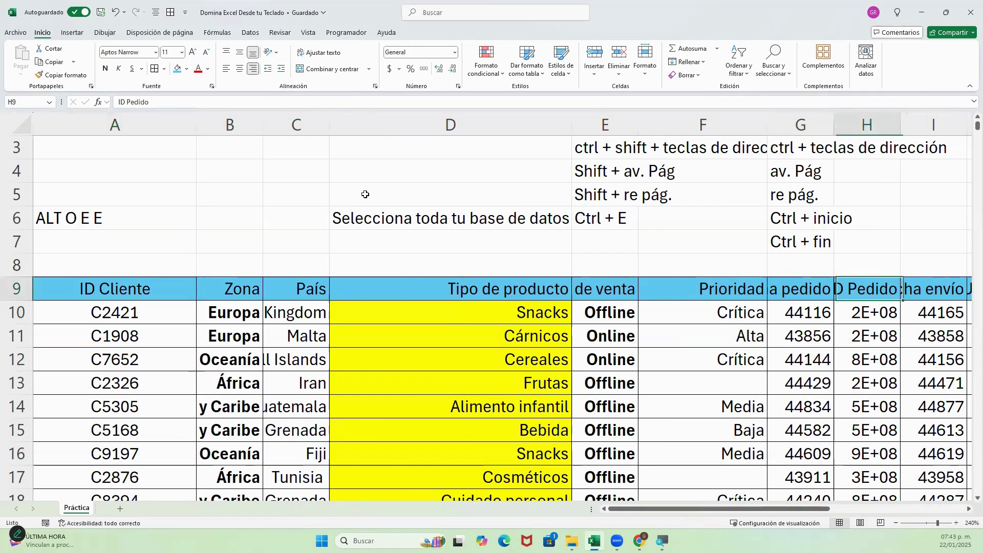
key("Right")
key("Right")
key("Left")
key("Left")
key("Left")
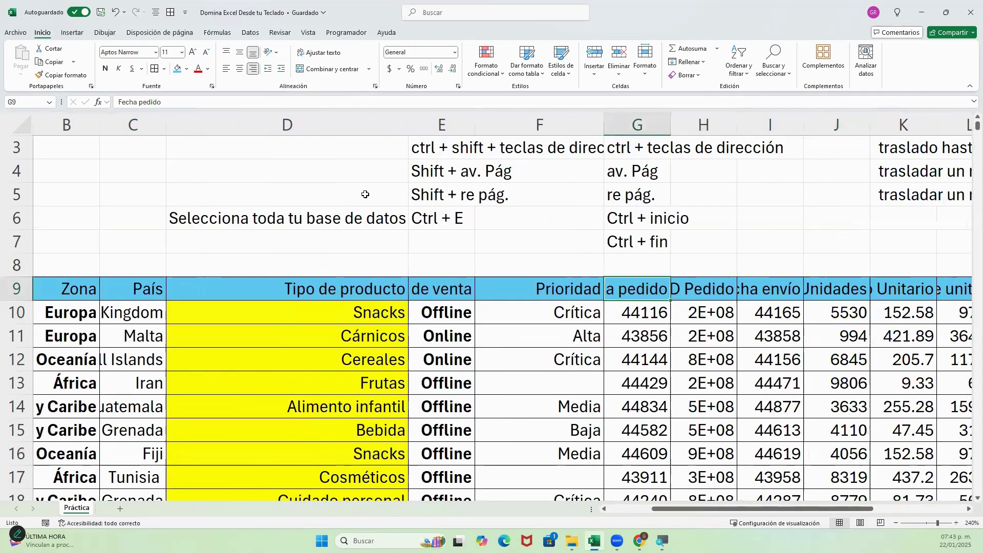
key("Down")
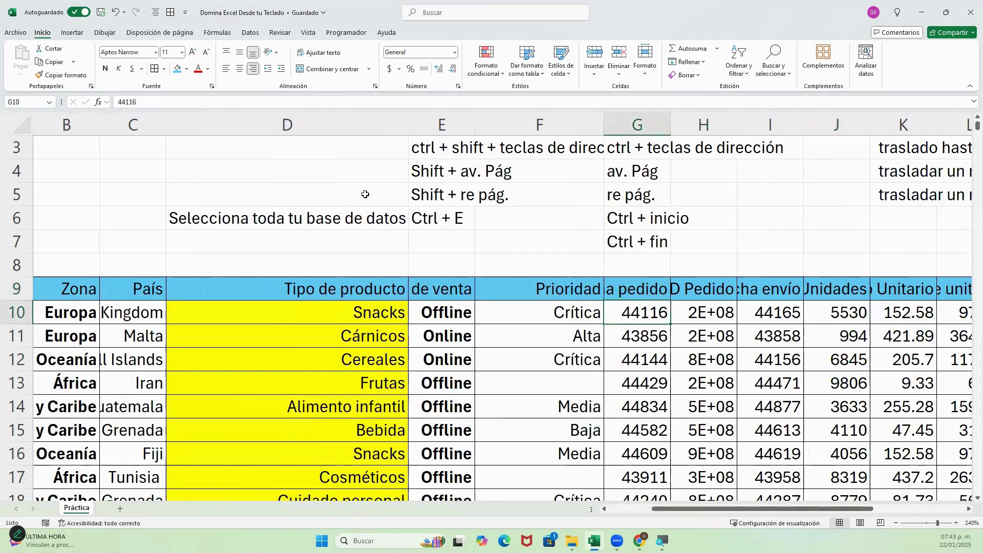
key("ctrl+shift+Down")
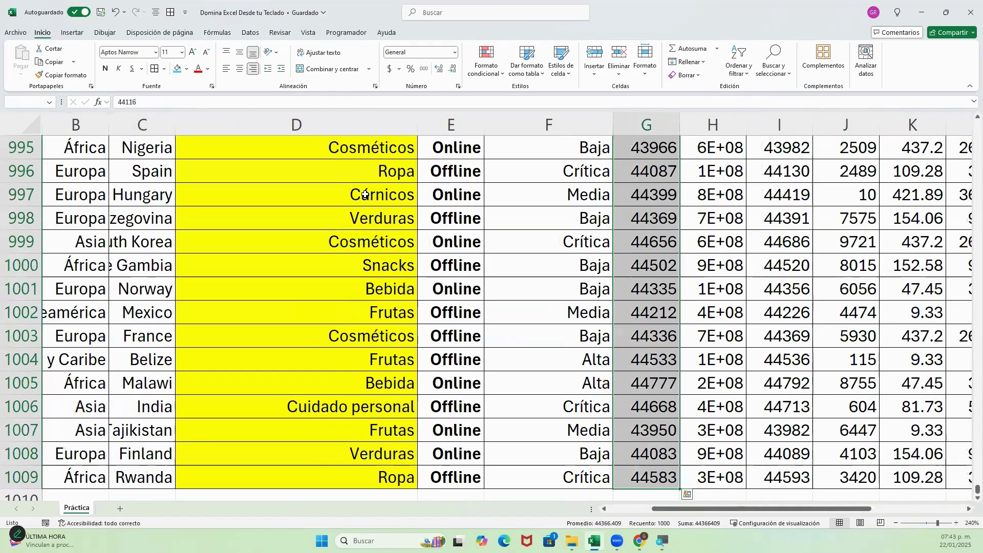
key("alt")
key("o")
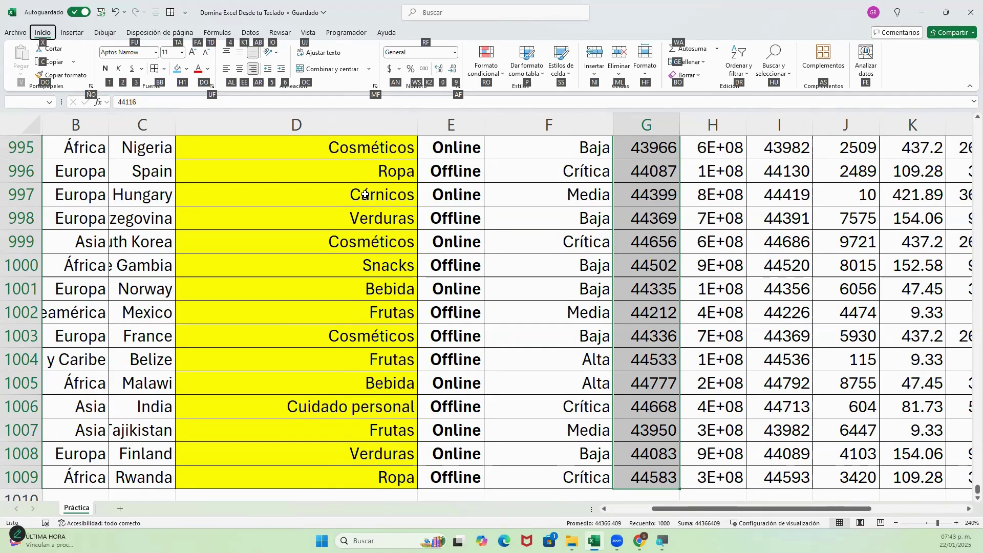
key("alt")
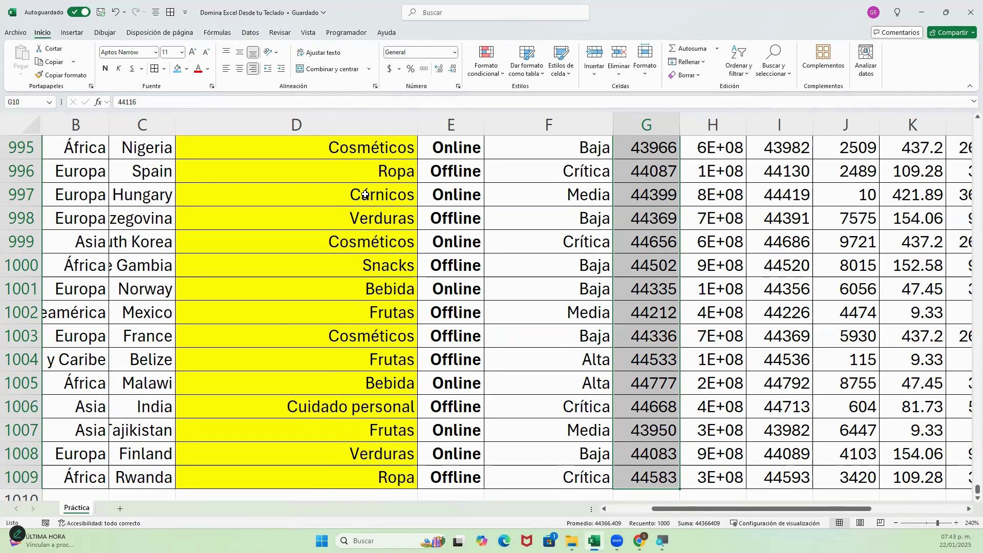
Apply the Fecha corta number format to the selected Fecha pedido values.
key("alt+h")
key("n")
key("alt+Down")
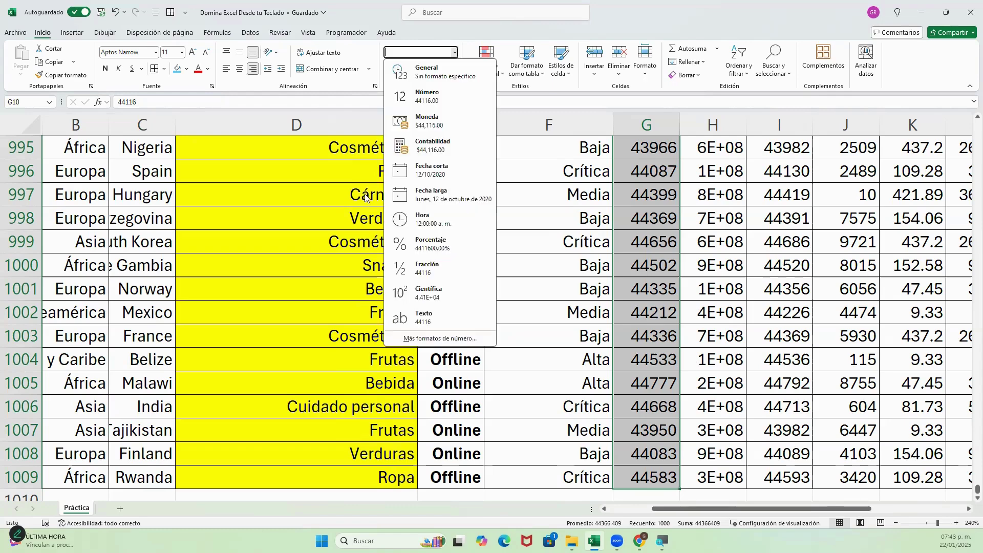
key("Down")
key("Down")
key("Down")
key("Down")
key("Down")
key("Down")
key("Down")
key("Down")
key("Down")
key("Down")
key("Down")
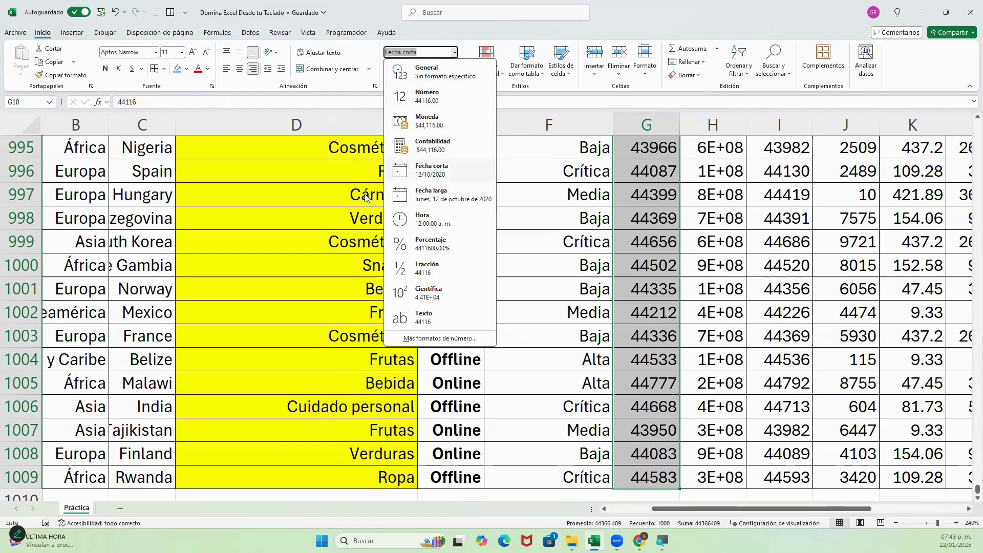
key("Up")
key("Up")
key("Up")
key("Up")
key("Up")
key("Up")
key("Up")
key("Up")
key("Up")
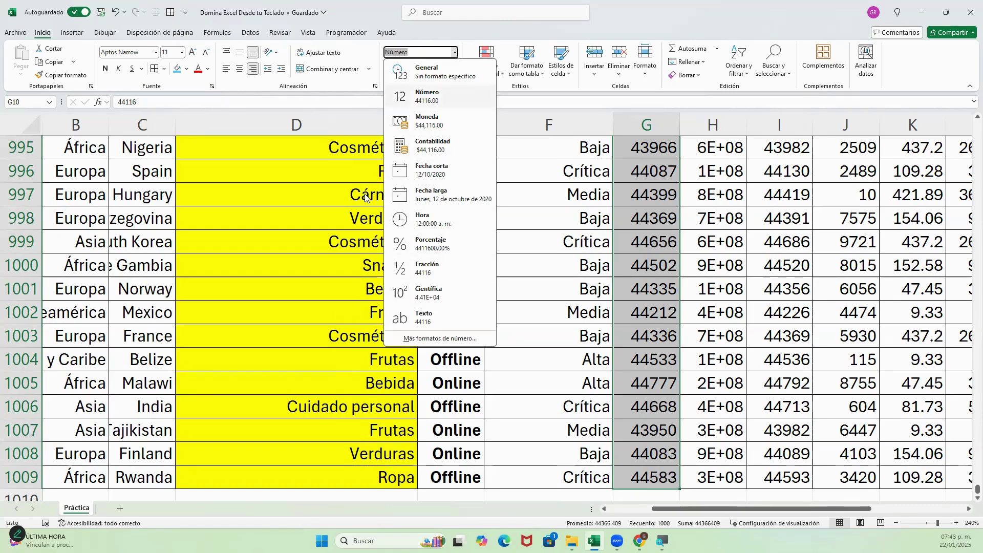
key("Down")
key("Down")
key("Down")
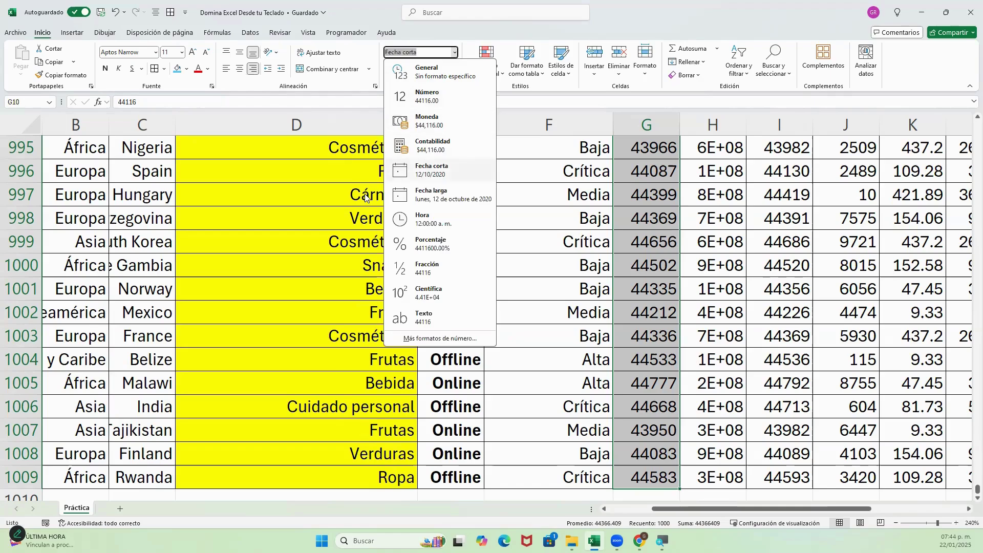
key("Return")
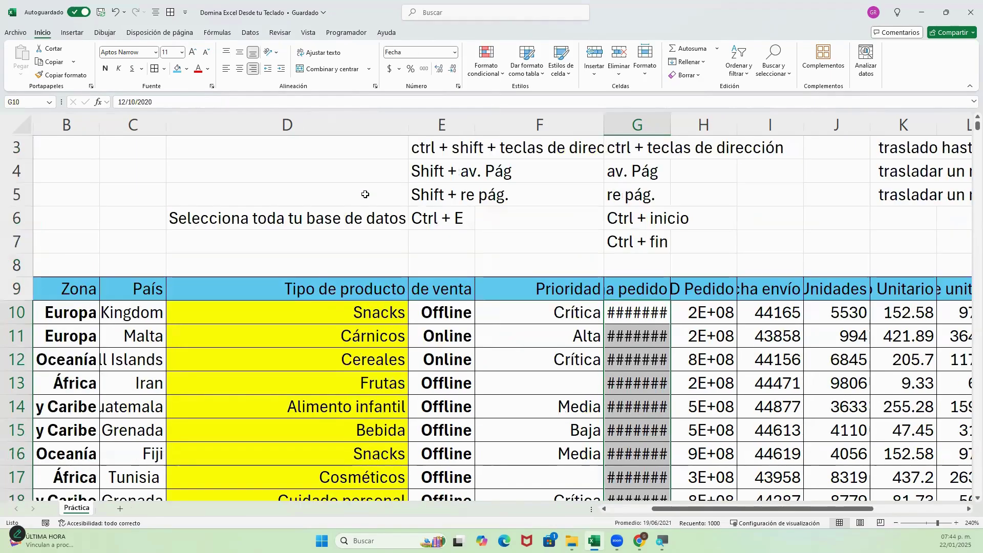
Autofit the width of column G to the Fecha pedido dates.
key("f")
key("c")
key("a")
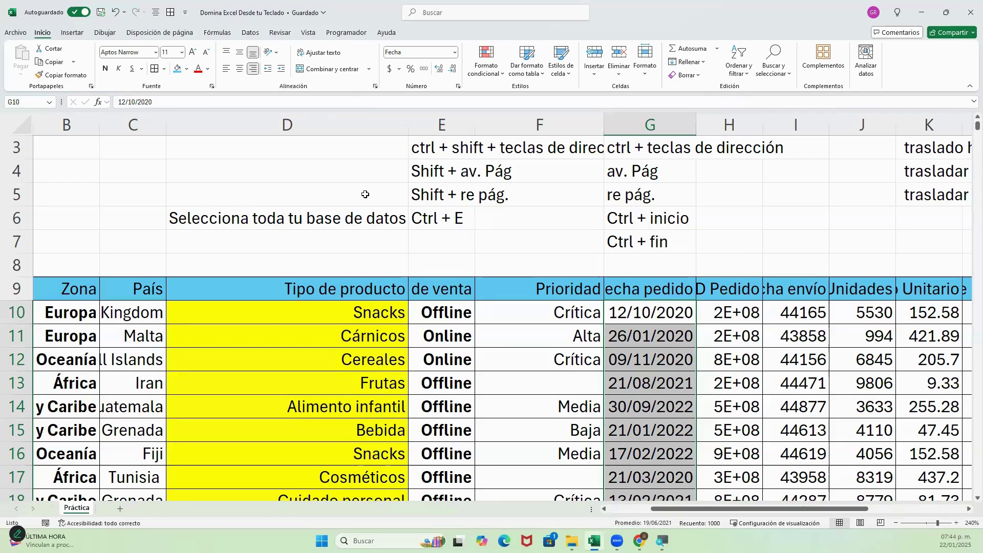
Clear the selection and move between the Fecha pedido header and its first dates, ending on G10.
key("Down")
key("Down")
key("Up")
key("Up")
key("Up")
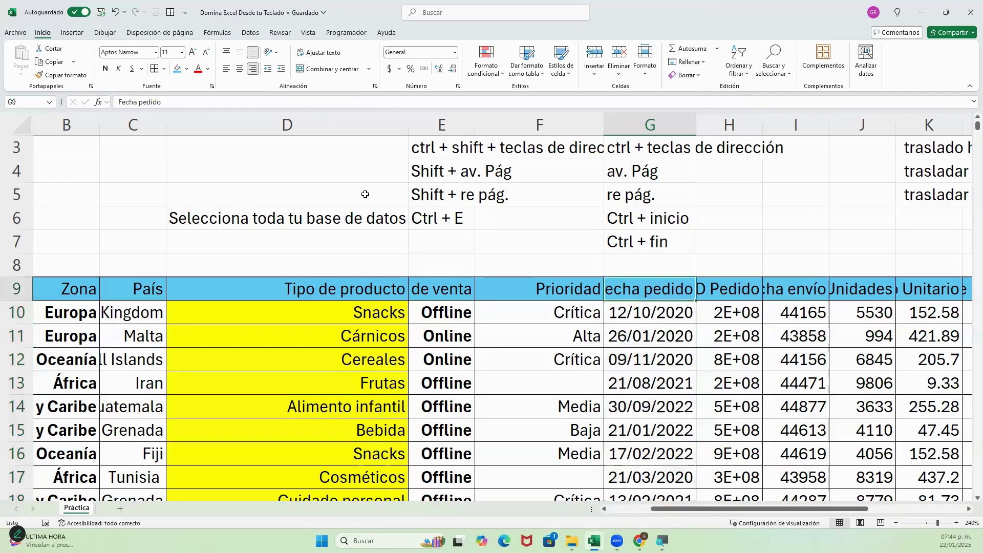
key("Down")
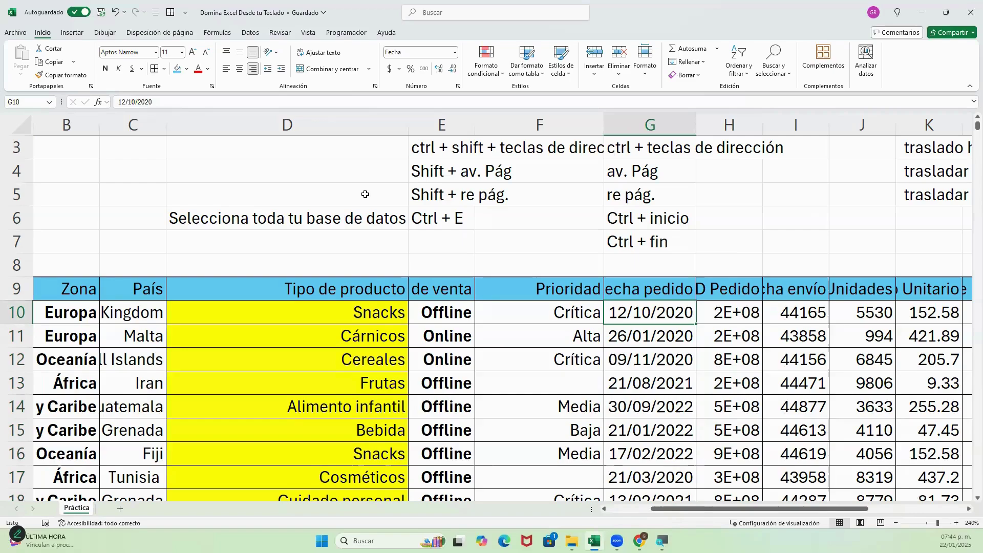
Move along row 10 past the end of the table to the empty cell P10.
key("Right")
key("Right")
key("Right")
key("Right")
key("Right")
key("Right")
key("Right")
key("Right")
key("Right")
key("Right")
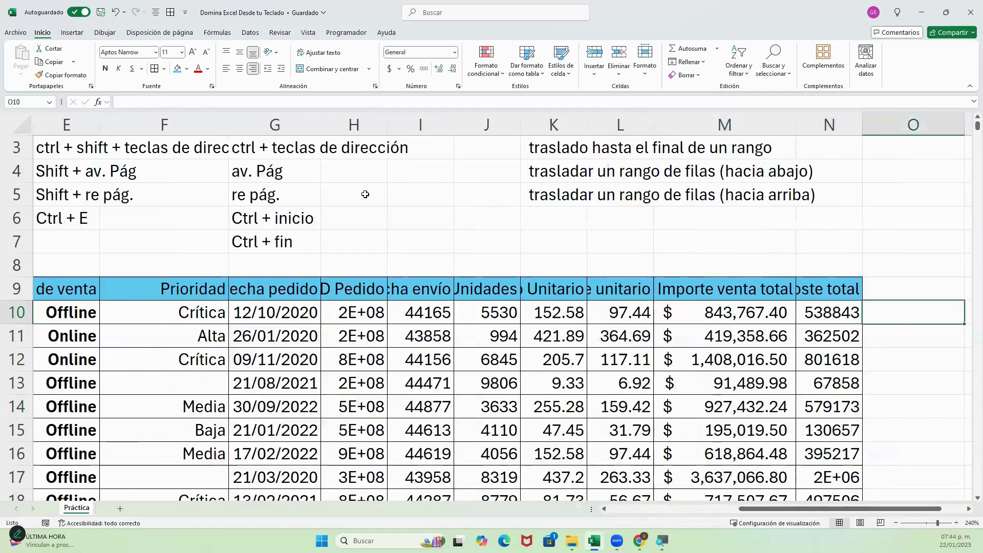
key("Right")
key("Right")
key("Left")
key("Left")
key("Left")
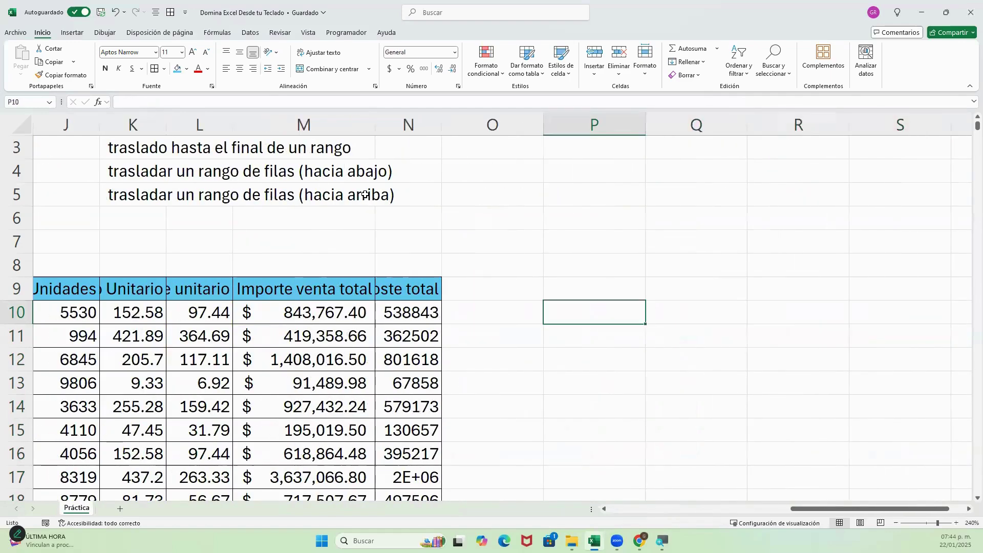
Apply all borders to the empty range P10:Q14 and undo them.
key("shift+Right")
key("shift+Down")
key("shift+Down")
key("shift+Down")
key("shift+Down")
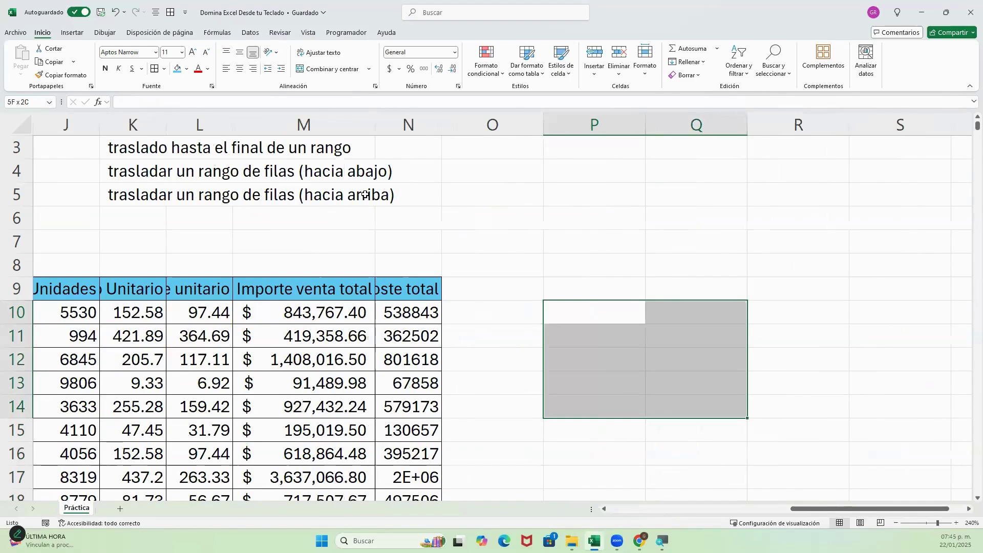
key("alt")
key("o")
key("b")
key("t")
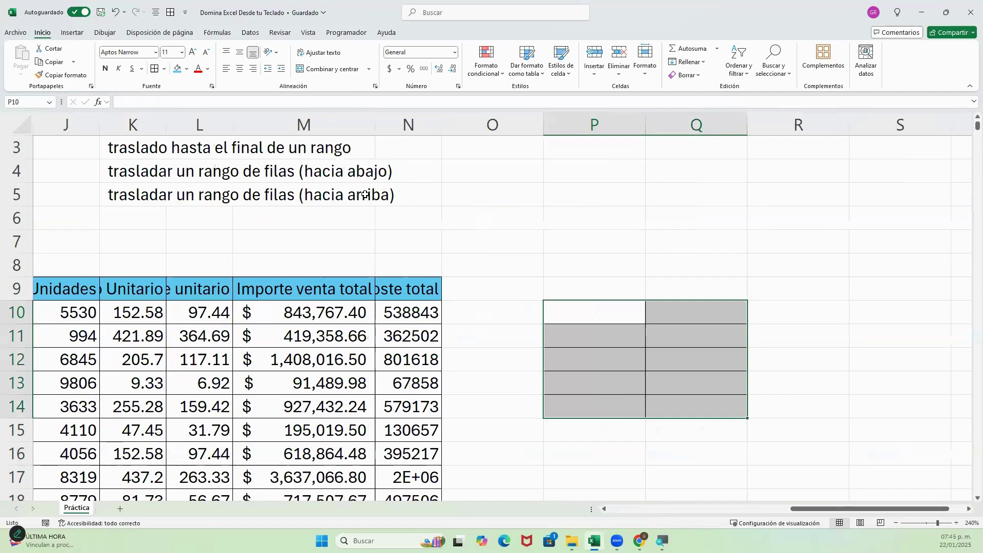
key("Down")
key("Down")
key("Down")
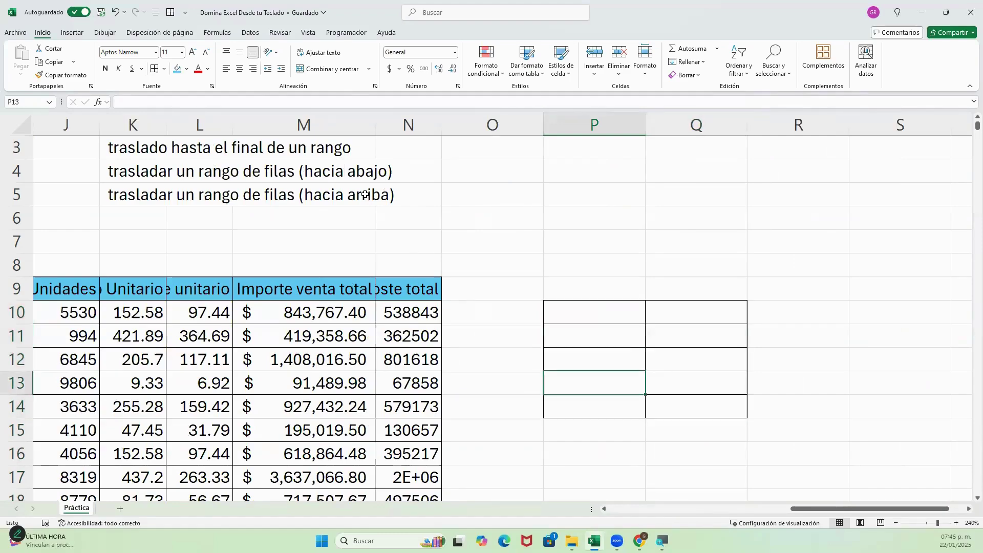
key("ctrl+z")
Enter the shortcut note "ALT O BB T" in cell P8.
key("Up")
key("Up")
type("A")
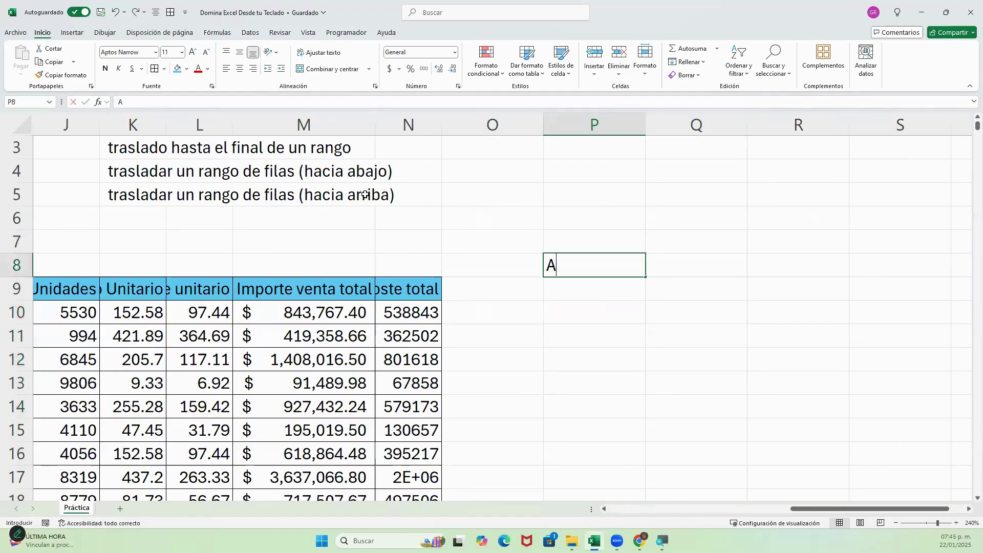
type("LT O ")
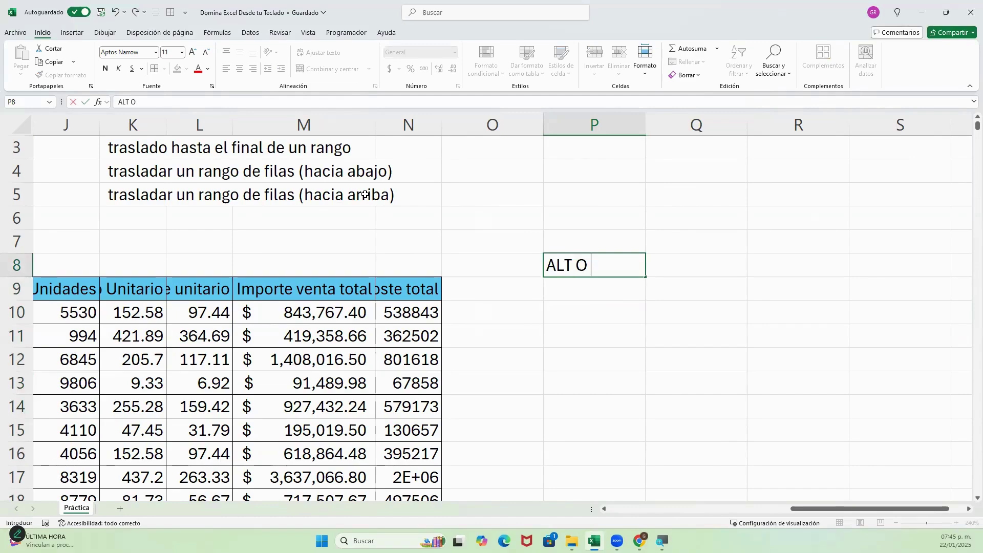
type("BB T")
key("Return")
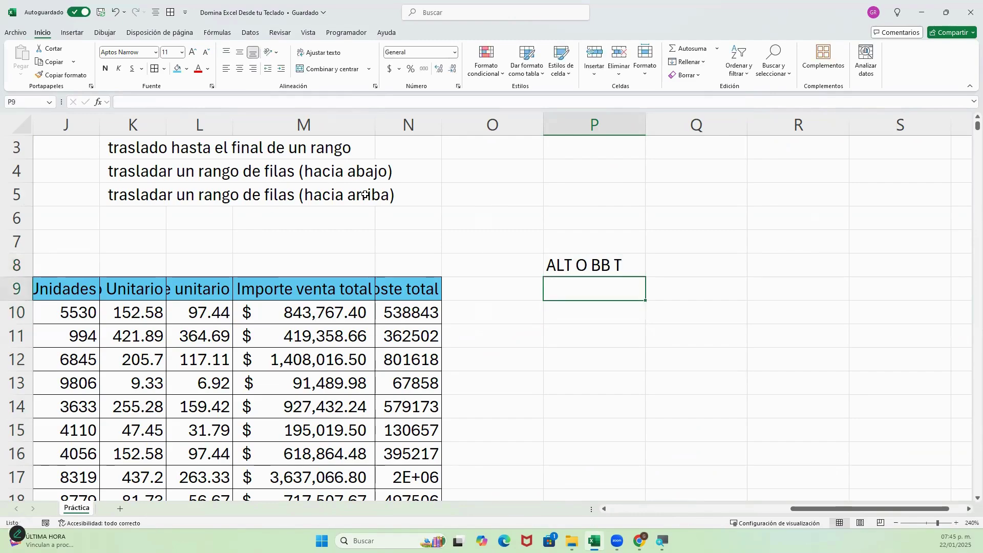
Apply all borders to the empty range P9:R14 below the shortcut note and undo them.
key("shift+Right")
key("shift+Right")
key("shift+Down")
key("shift+Down")
key("shift+Down")
key("shift+Down")
key("shift+Down")
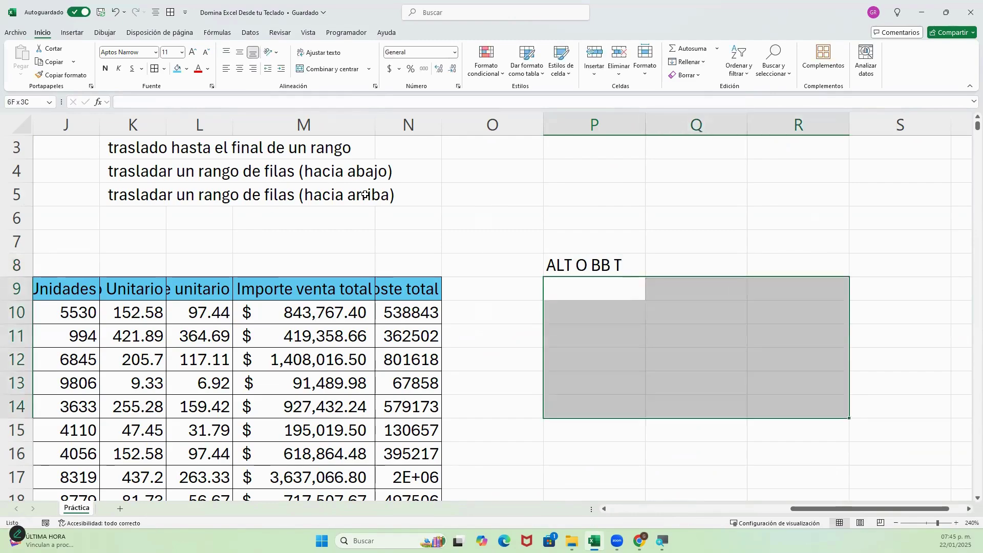
key("alt")
key("o")
key("b")
key("b")
key("t")
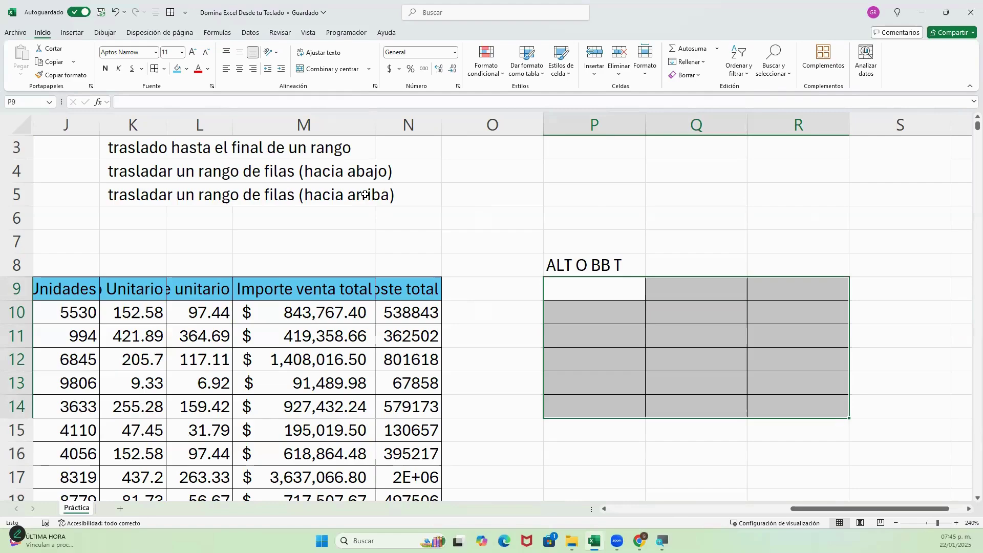
key("ctrl+z")
Apply all borders to the range P9:R13 below the shortcut note.
key("Down")
key("Up")
key("shift+Down")
key("shift+Down")
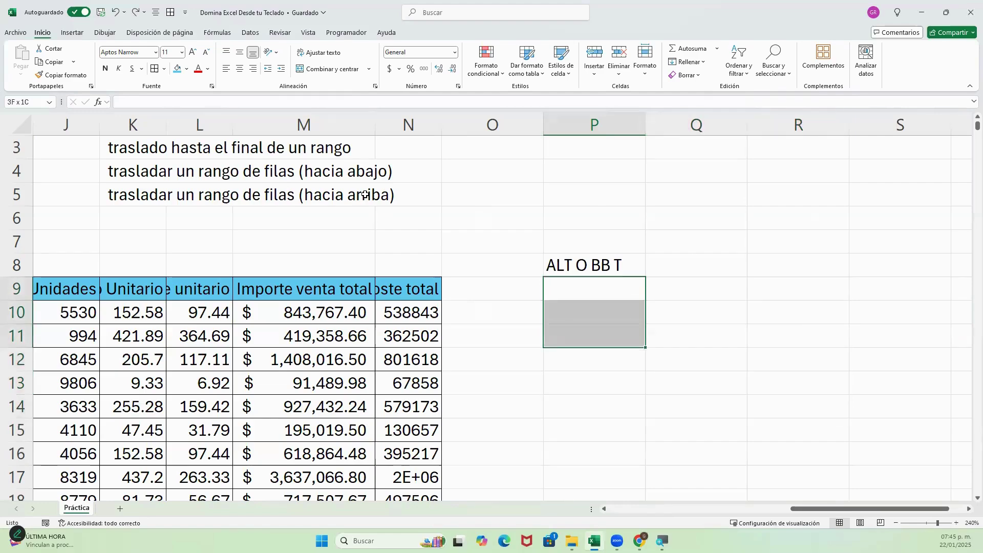
key("shift+Down")
key("shift+Down")
key("shift+Right")
key("shift+Right")
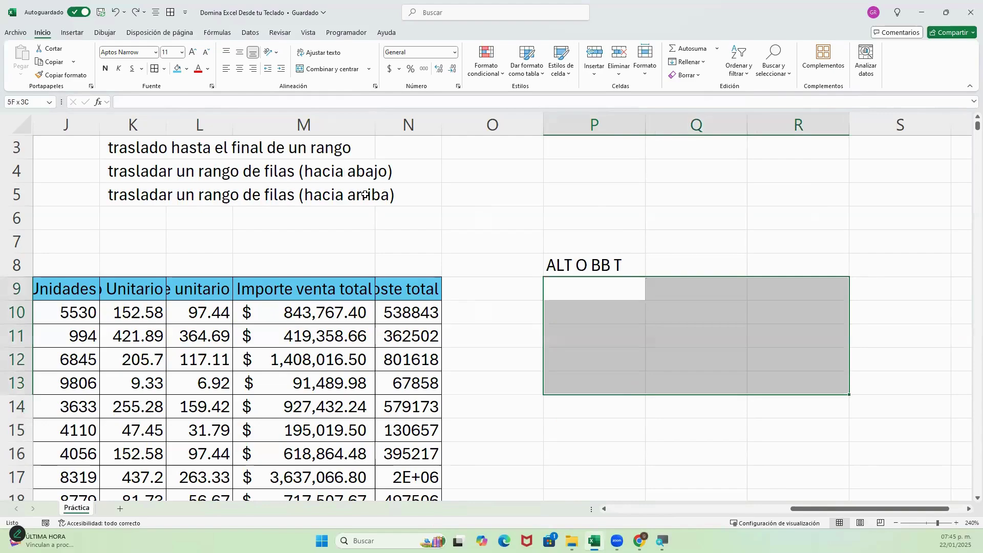
key("alt")
key("o")
key("b")
key("b")
key("t")
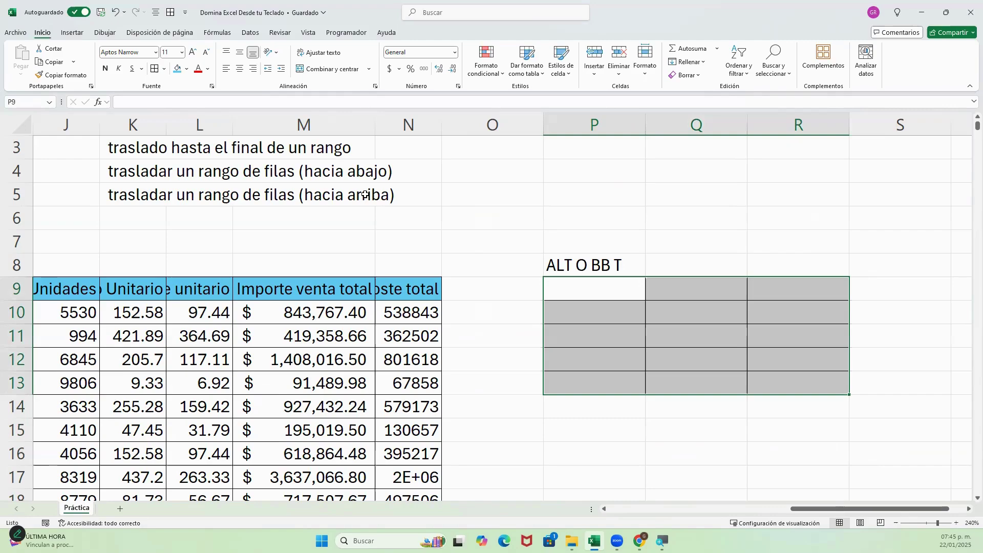